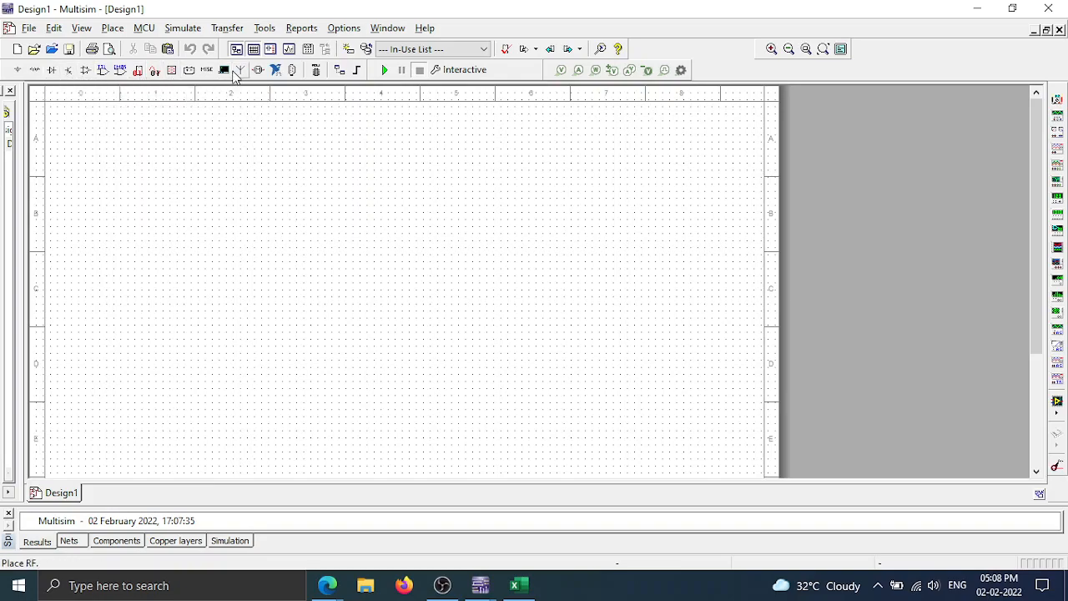
left_click(317, 70)
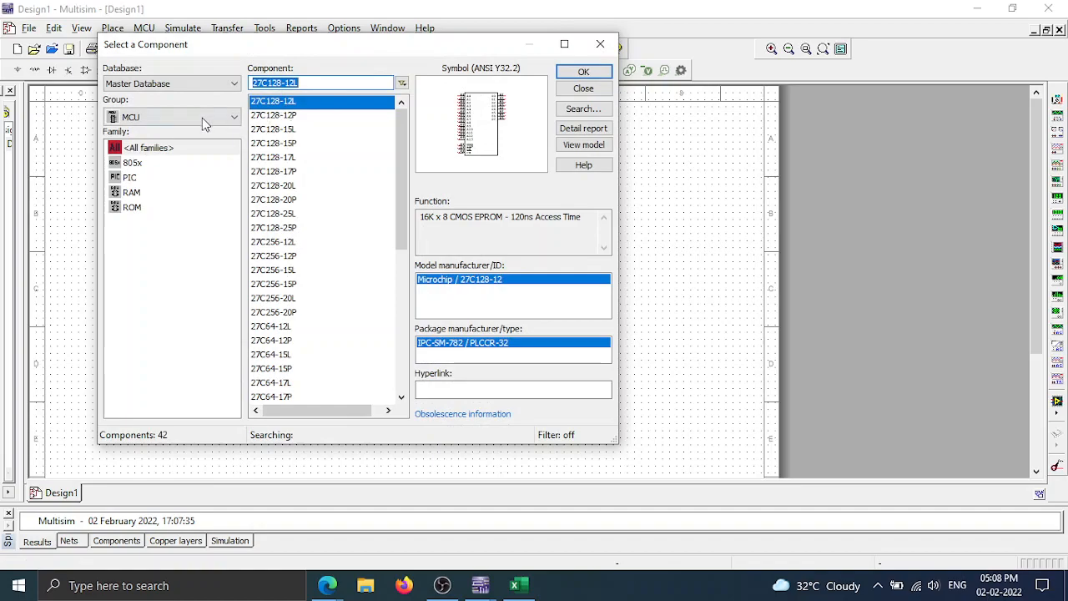
left_click(600, 43)
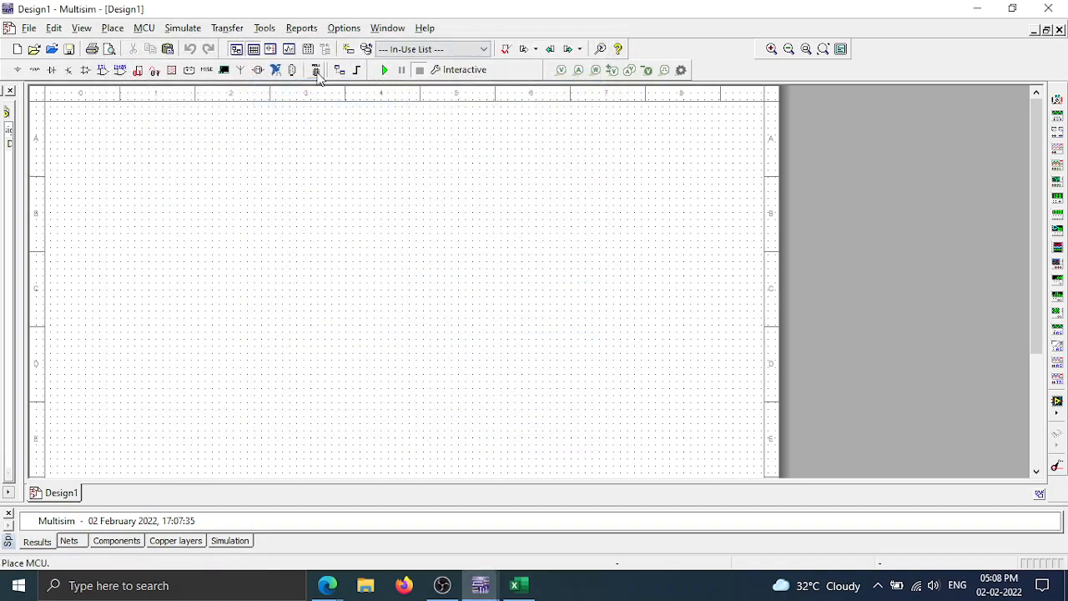
left_click(316, 70)
left_click(178, 117)
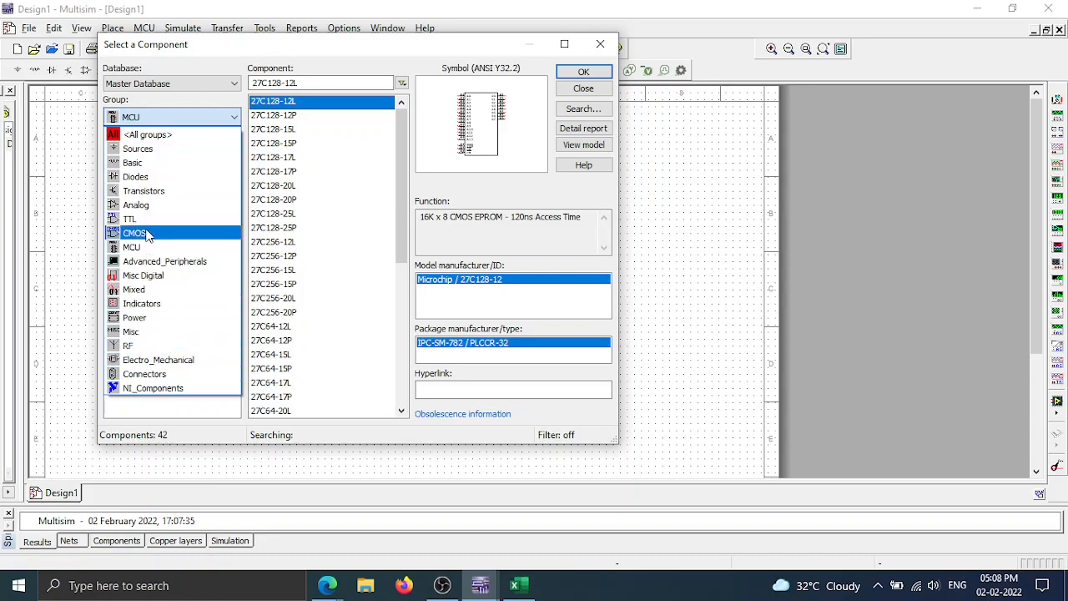
left_click(600, 44)
left_click(600, 43)
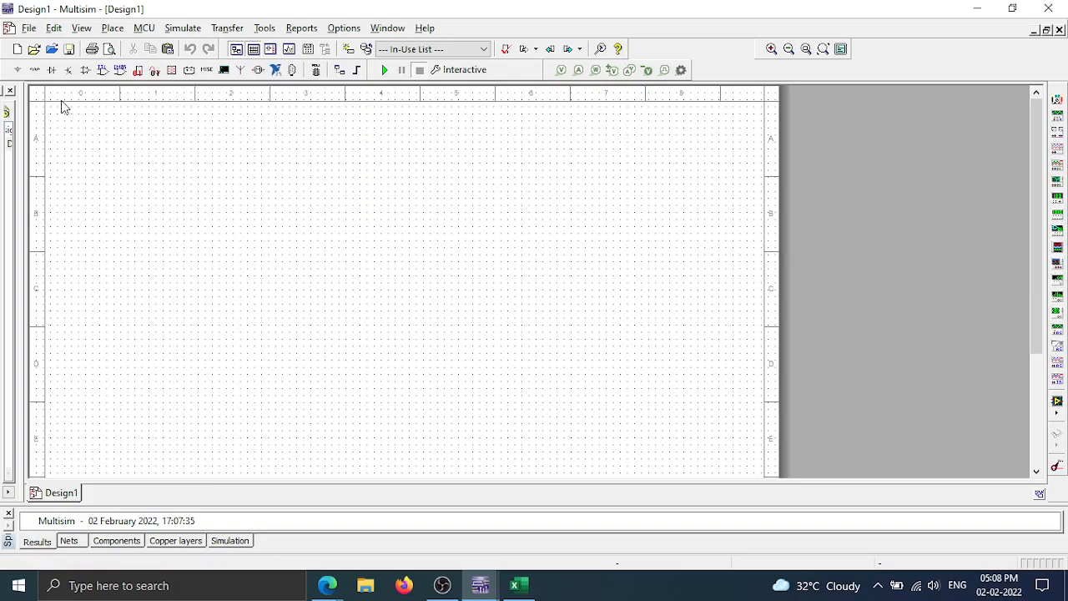
- Place a BC547A transistor from the BJT_NPN family near the middle of the schematic
left_click(71, 71)
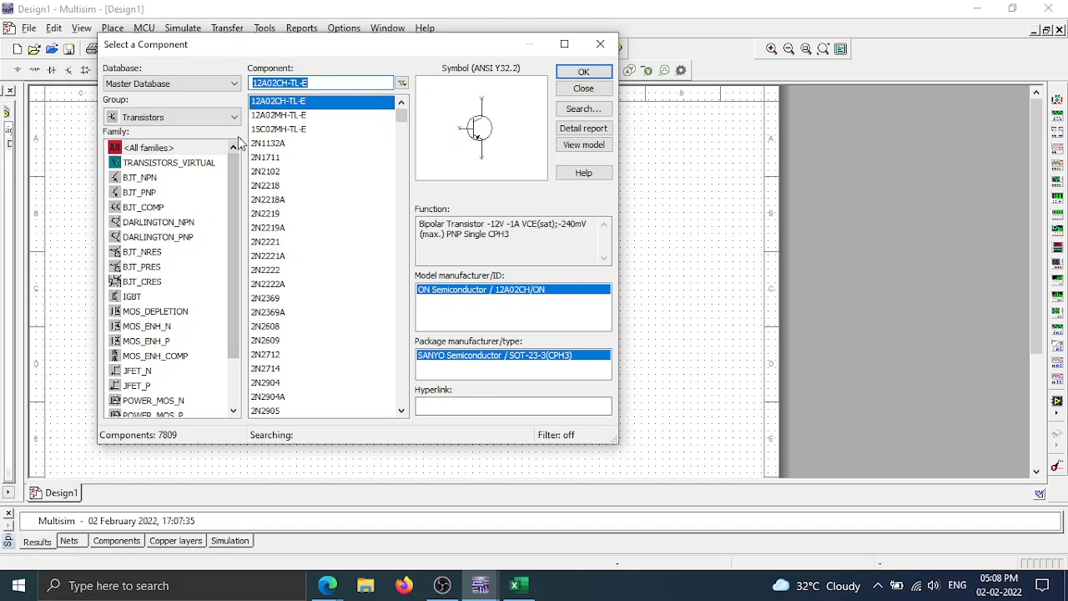
left_click(143, 178)
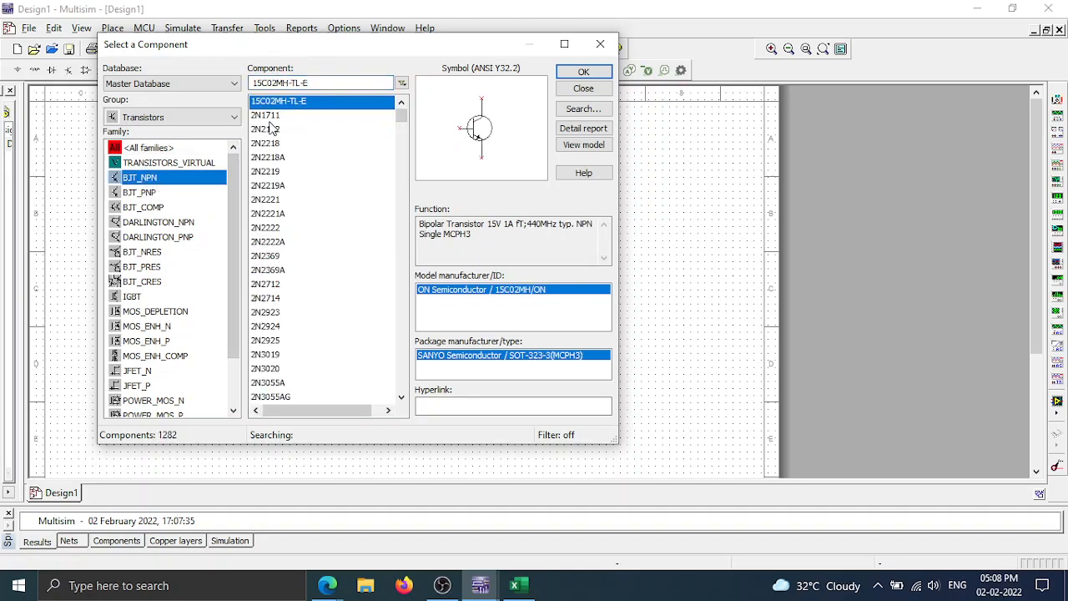
double_click(280, 83)
left_click(280, 84)
double_click(280, 83)
left_click(281, 84)
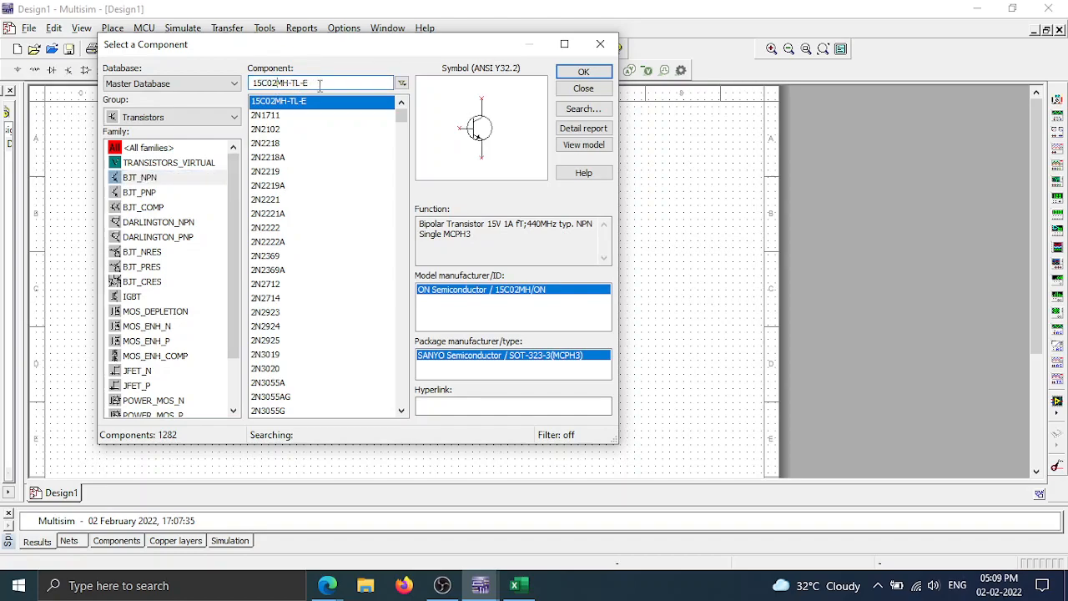
left_click_drag(318, 83, 215, 96)
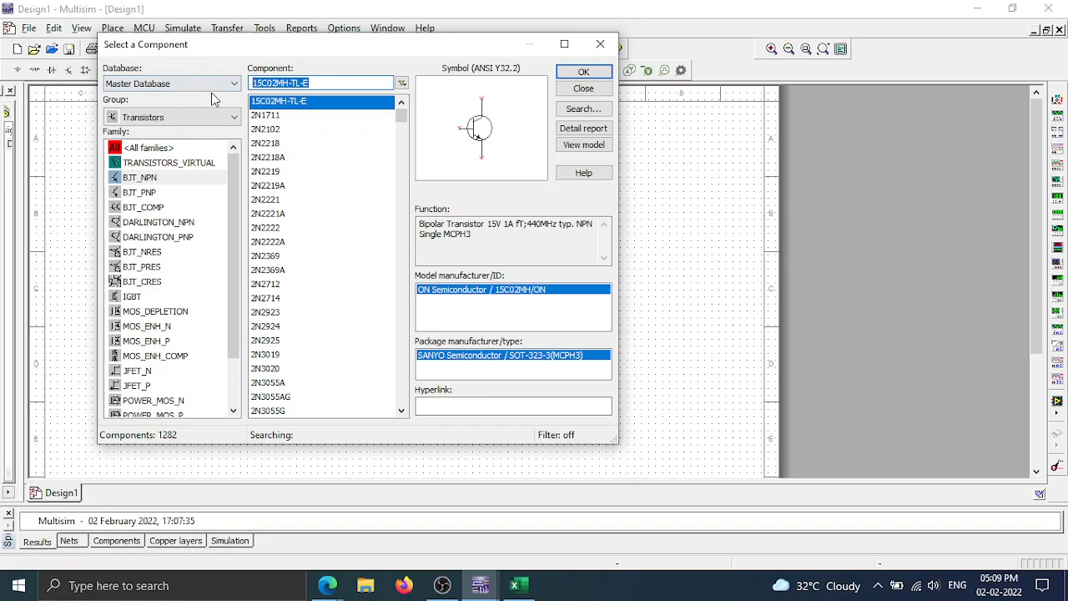
key("BackSpace")
type("b")
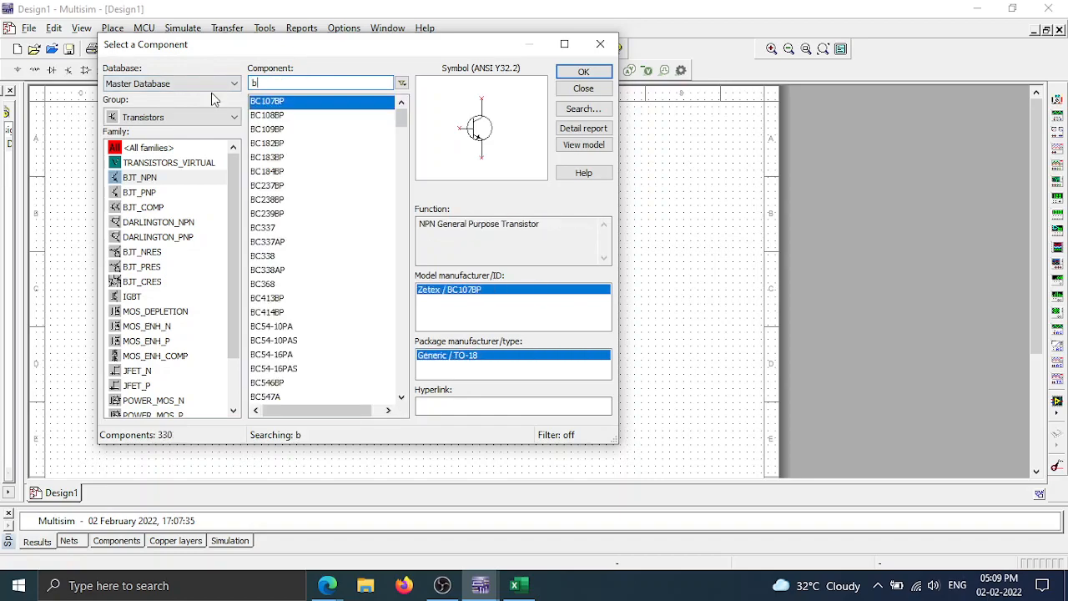
type("c547")
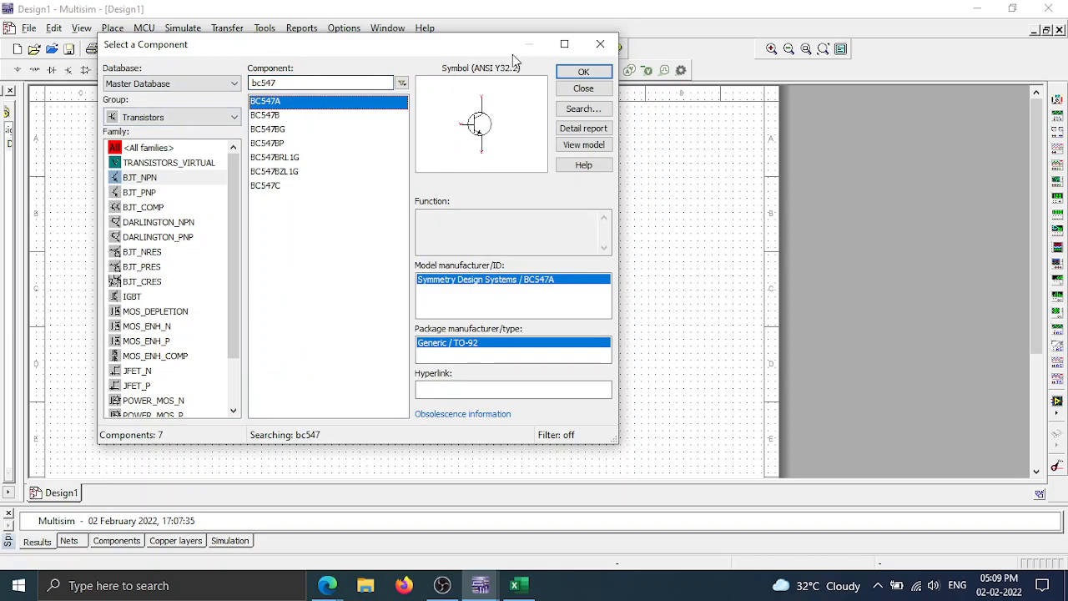
left_click(586, 72)
left_click(338, 301)
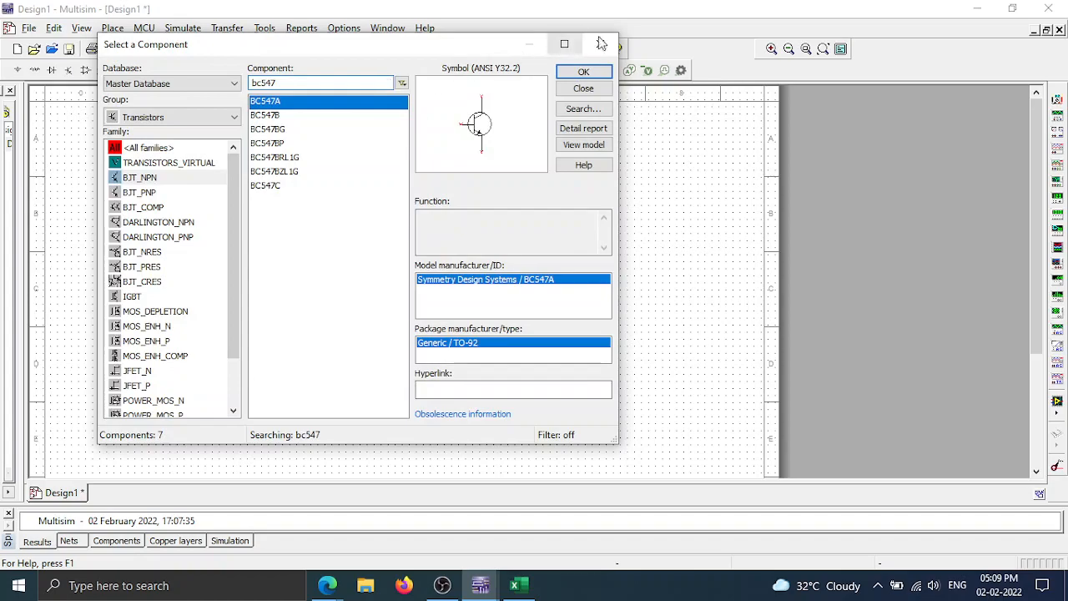
left_click(600, 44)
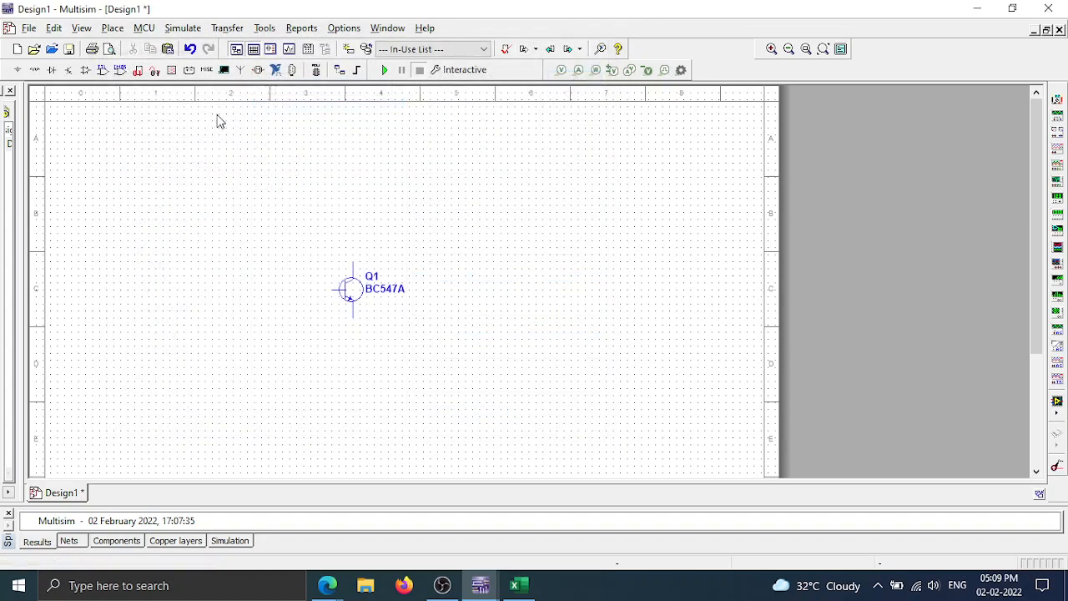
- Place a 1k resistor from the Basic group up and to the left of the transistor
left_click(34, 69)
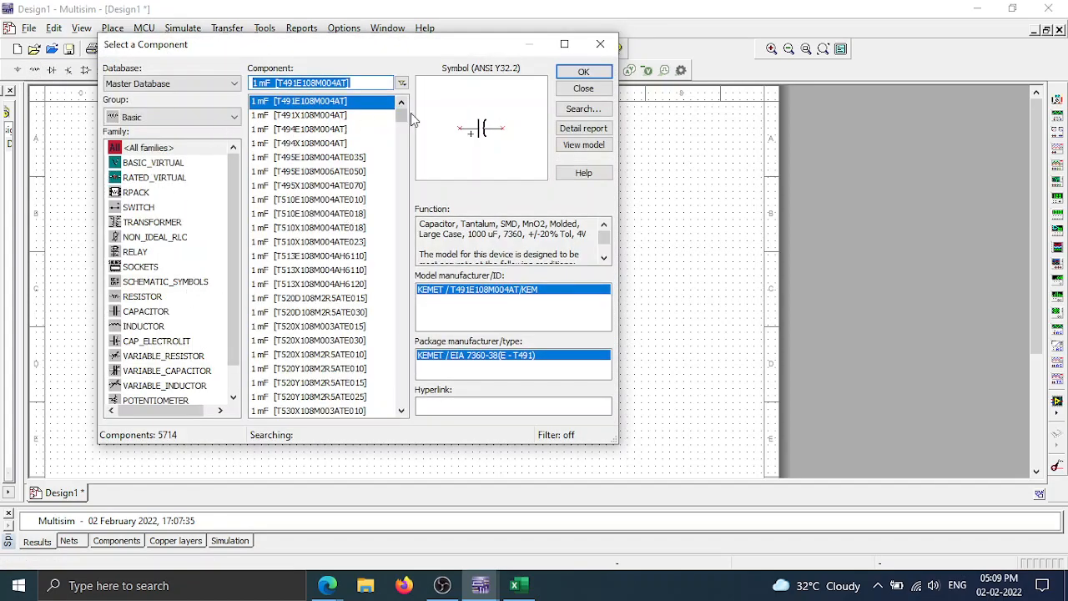
left_click(600, 43)
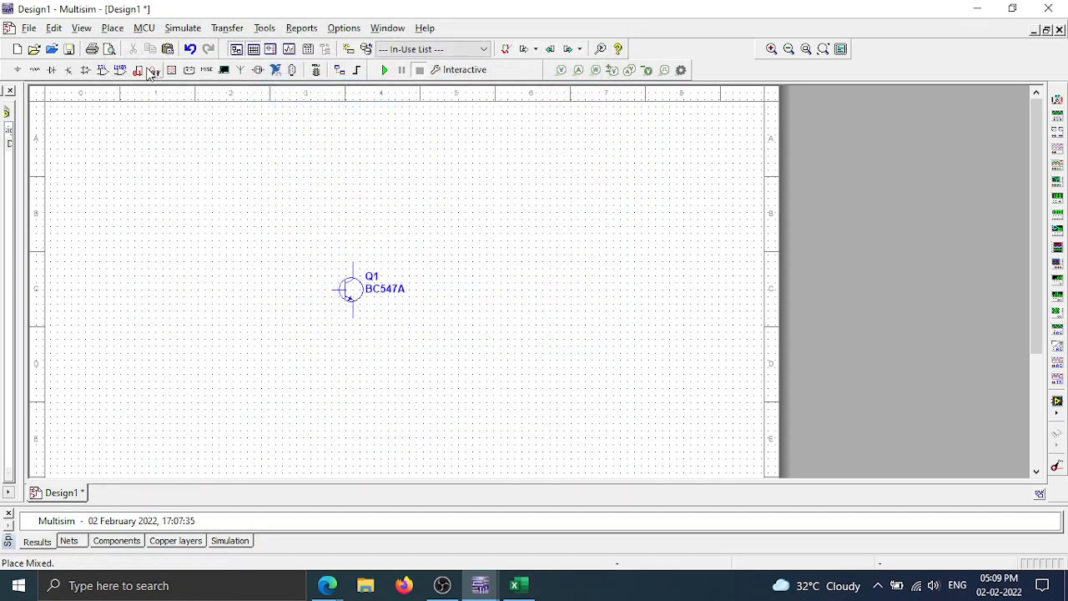
left_click(34, 70)
left_click(145, 297)
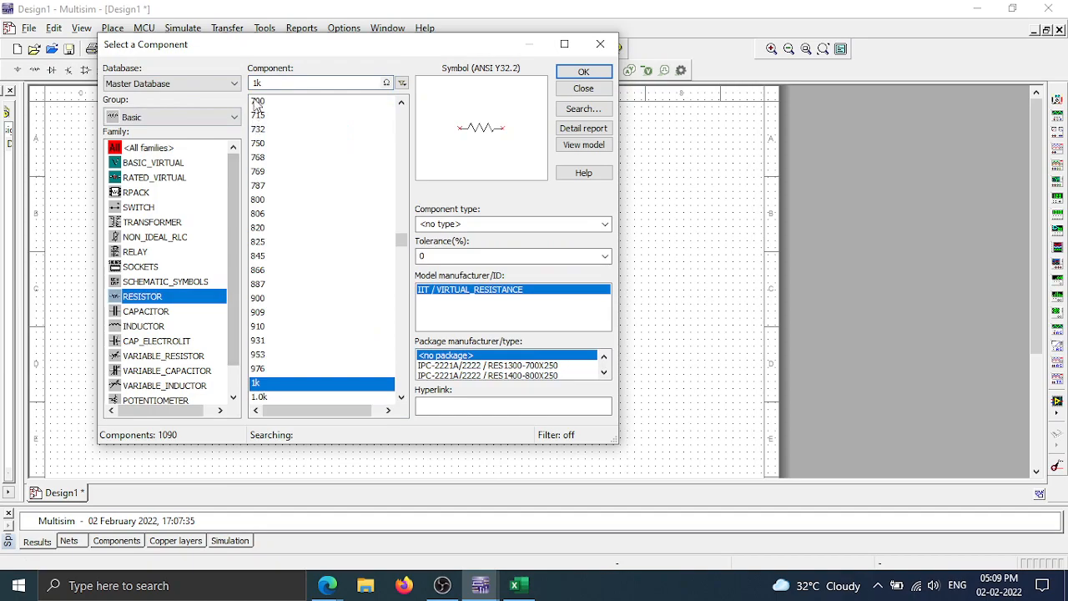
left_click(584, 72)
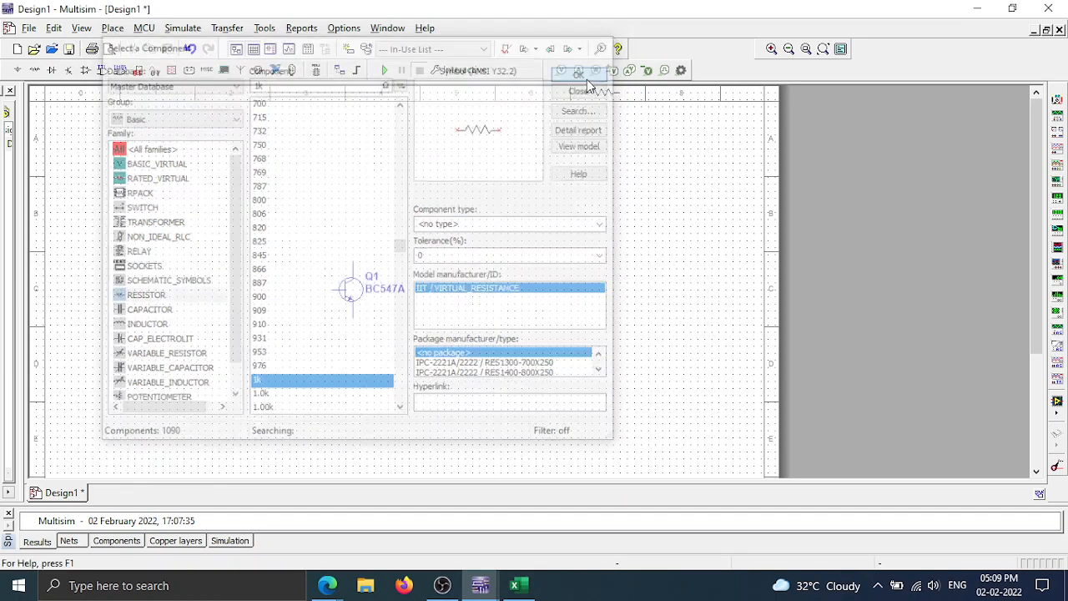
left_click(251, 255)
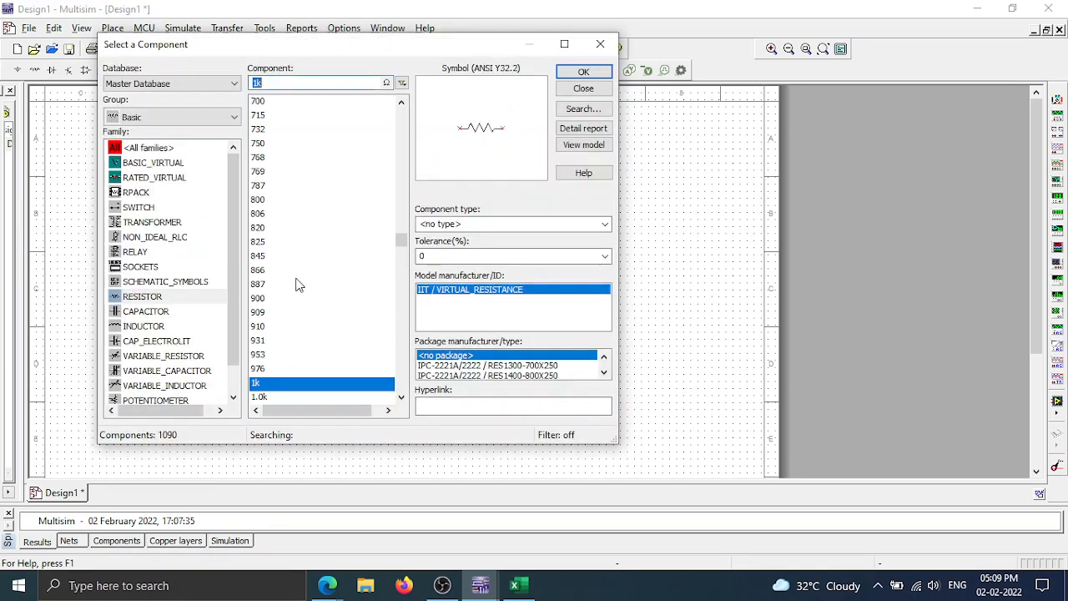
- Place a DC_POWER source from the Sources group below and left of the 1 kΩ resistor
left_click(179, 117)
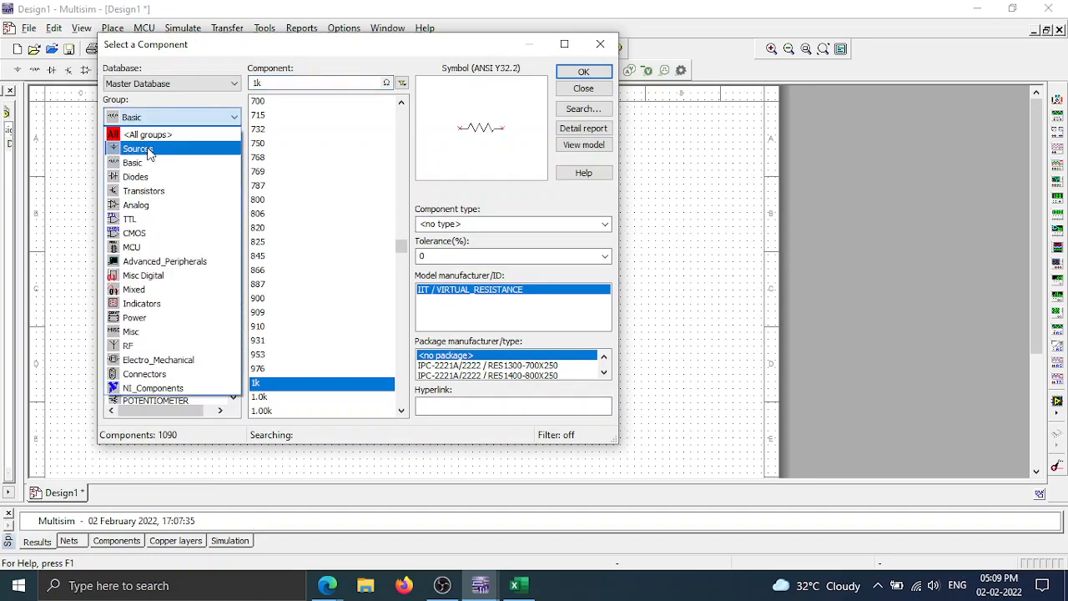
left_click(138, 148)
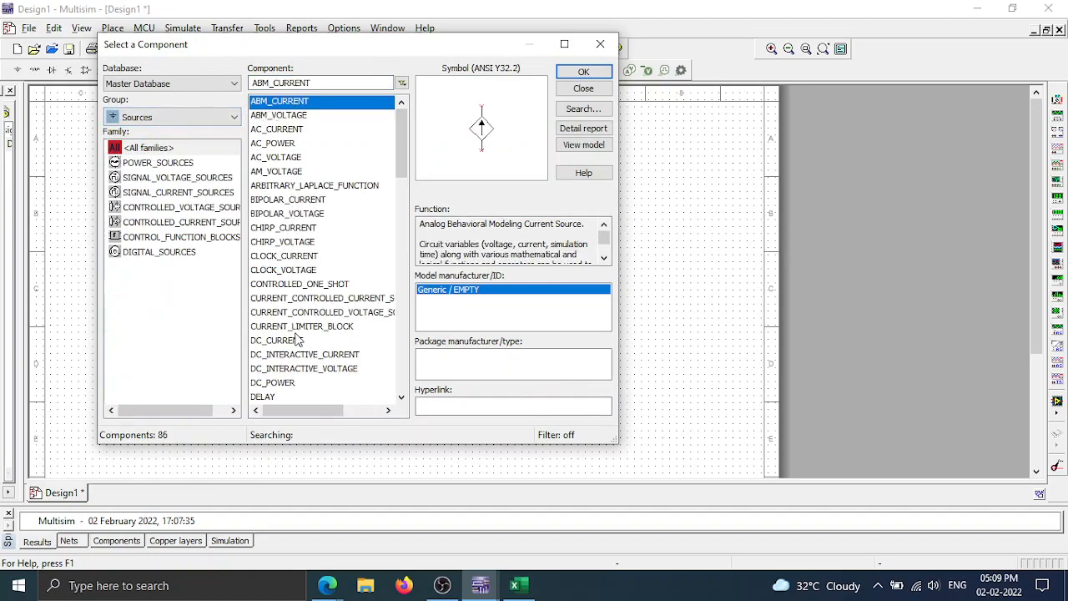
left_click(288, 382)
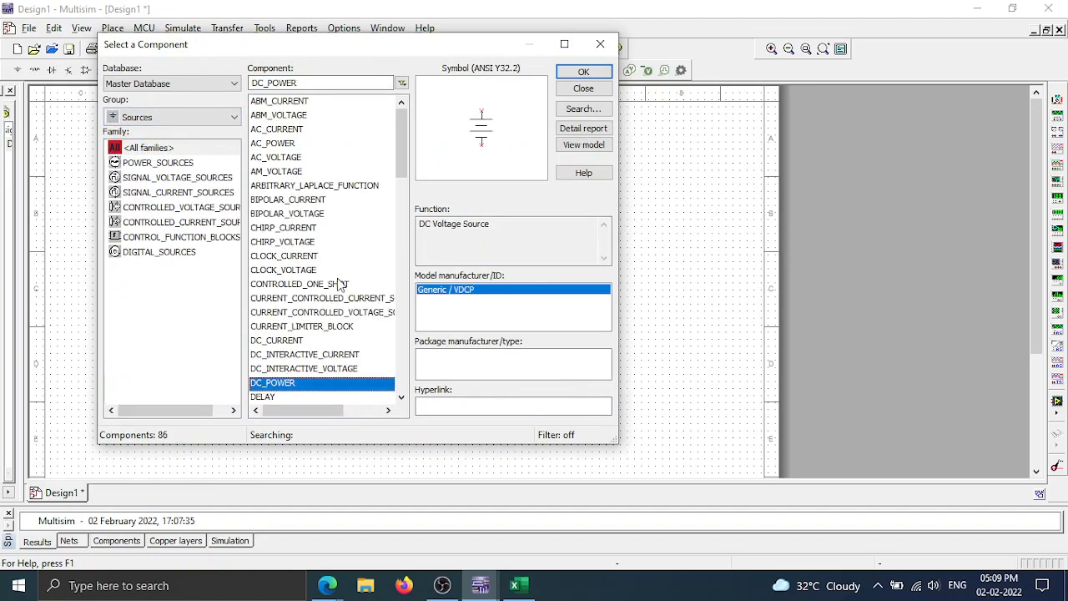
left_click(584, 72)
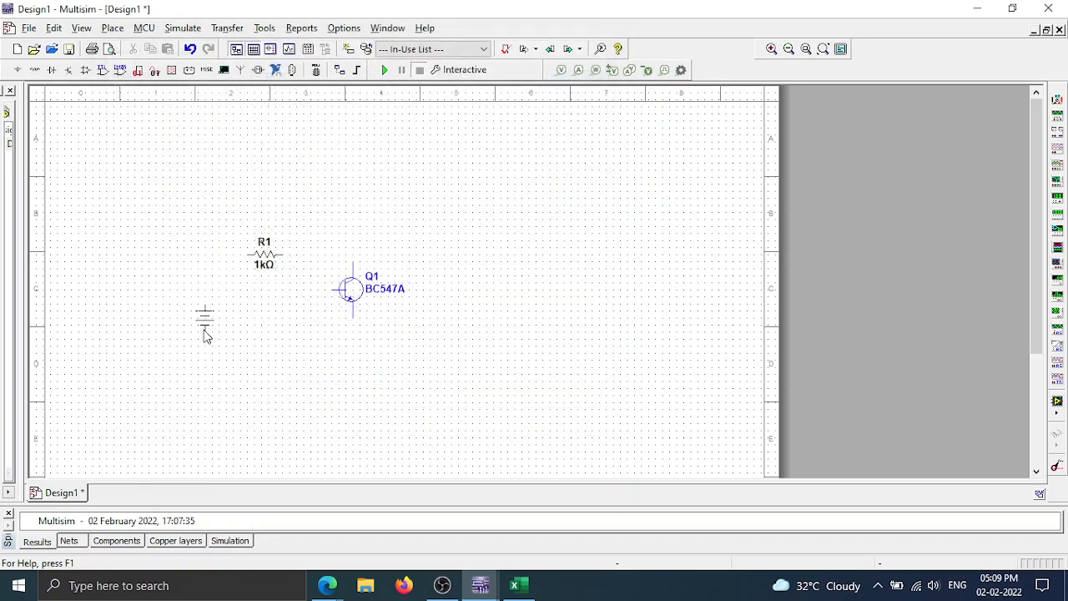
left_click(204, 331)
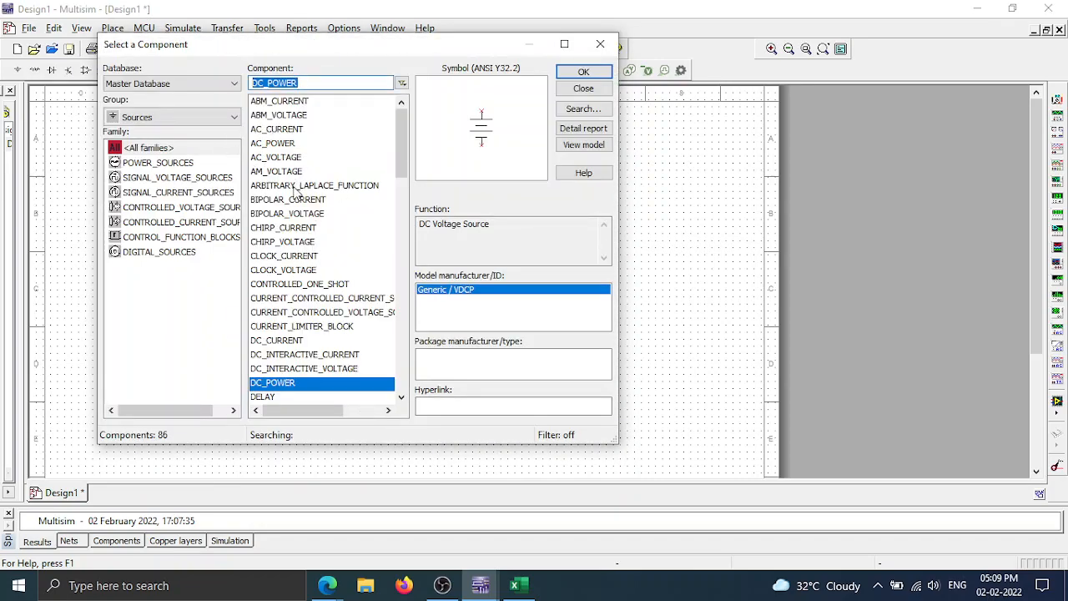
- Place a GROUND symbol directly below the transistor and finish placing components
scroll(304, 240, "down", 4)
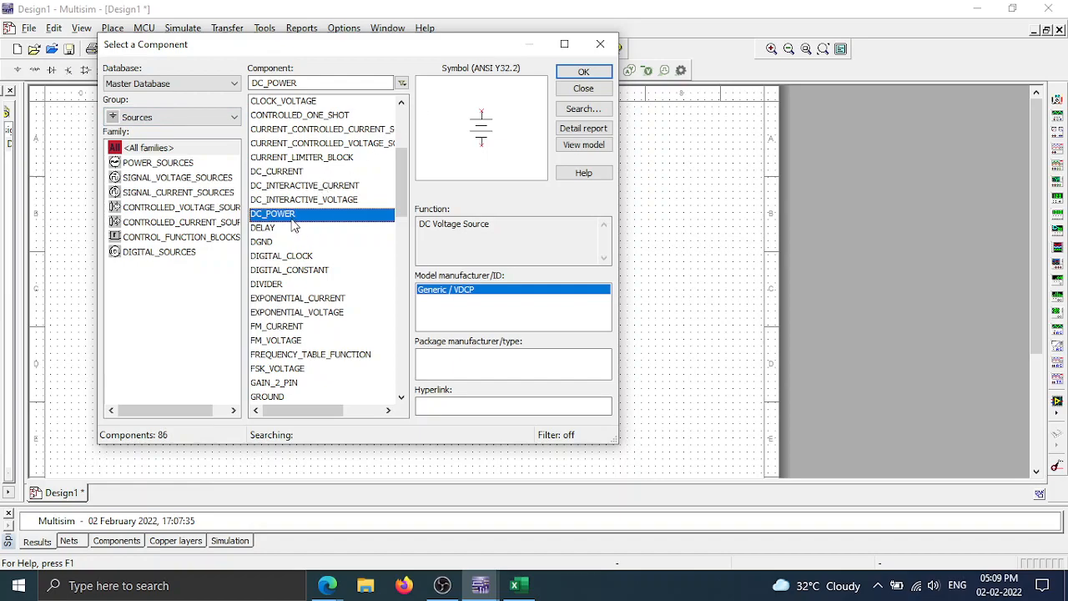
scroll(302, 233, "down", 2)
left_click(277, 317)
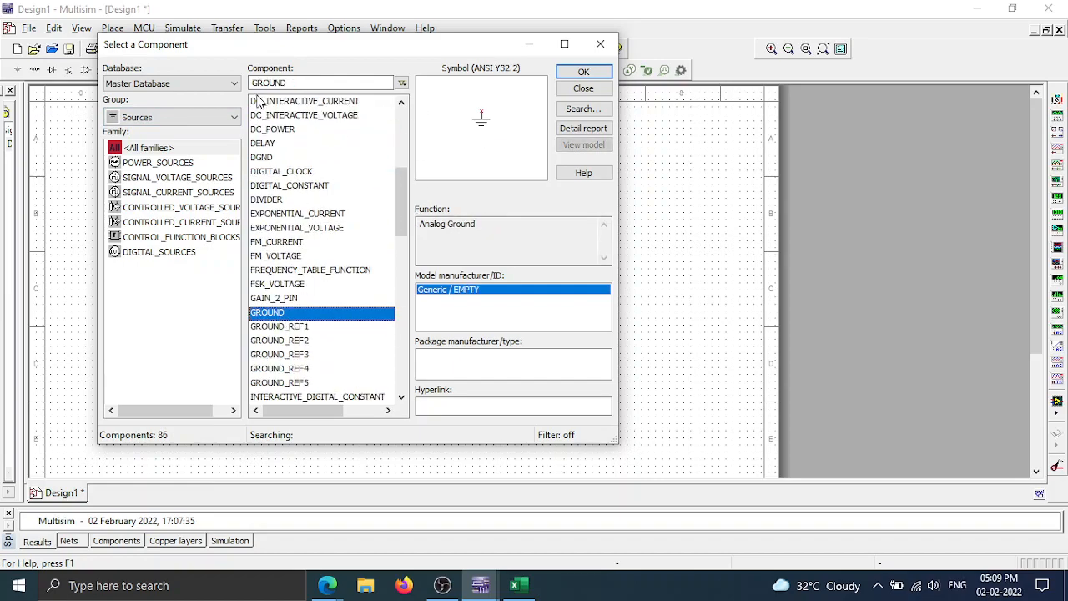
left_click(583, 72)
left_click(364, 377)
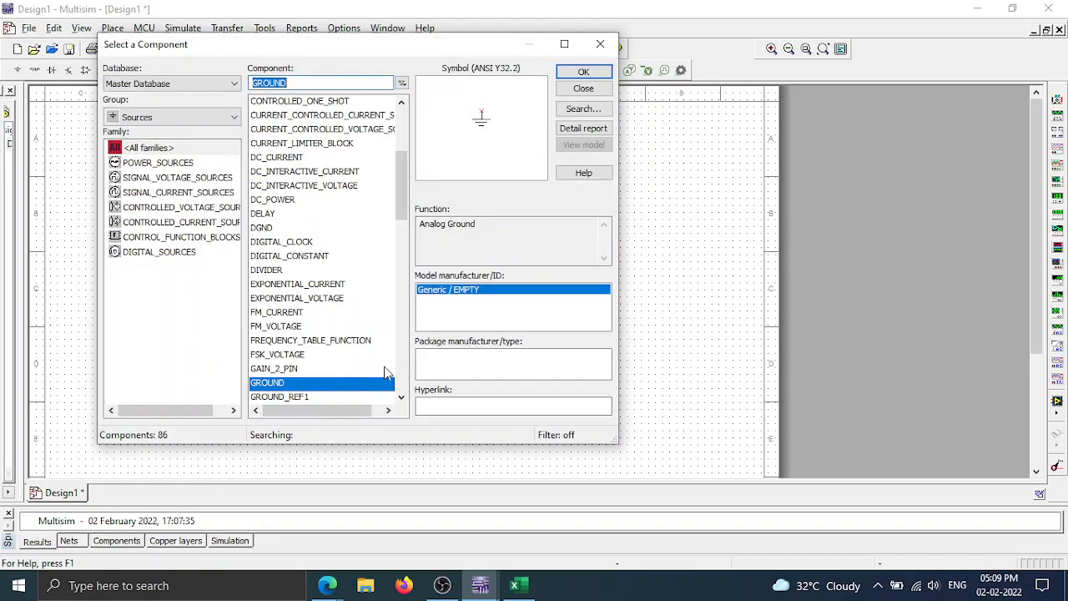
left_click(600, 45)
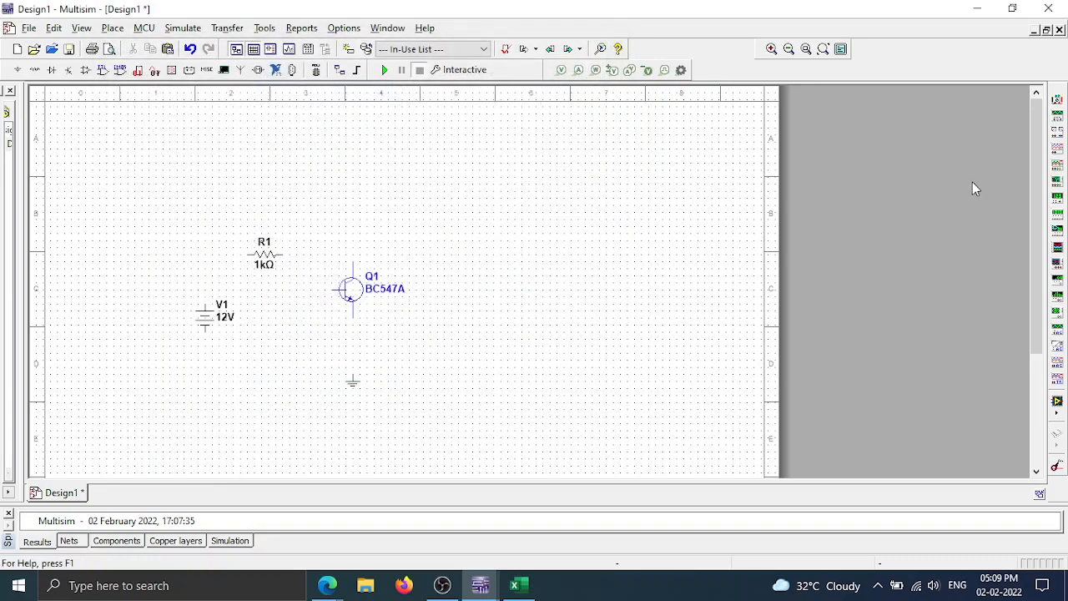
- Duplicate resistor R1 and source V1 together and place the copies on the opposite side of the transistor
left_click_drag(168, 209, 287, 347)
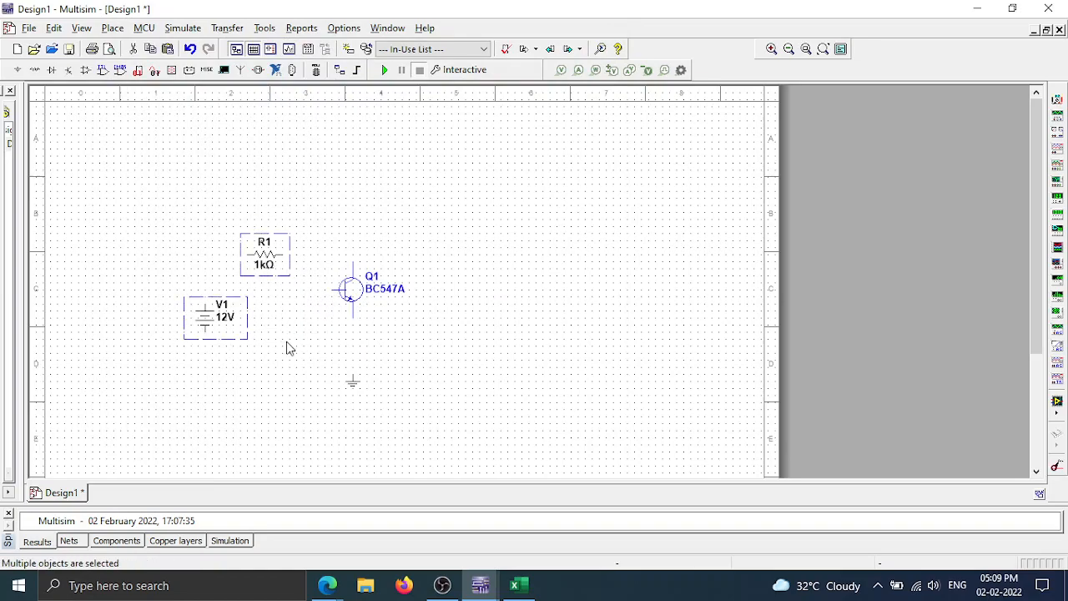
key("ctrl+c")
key("ctrl+v")
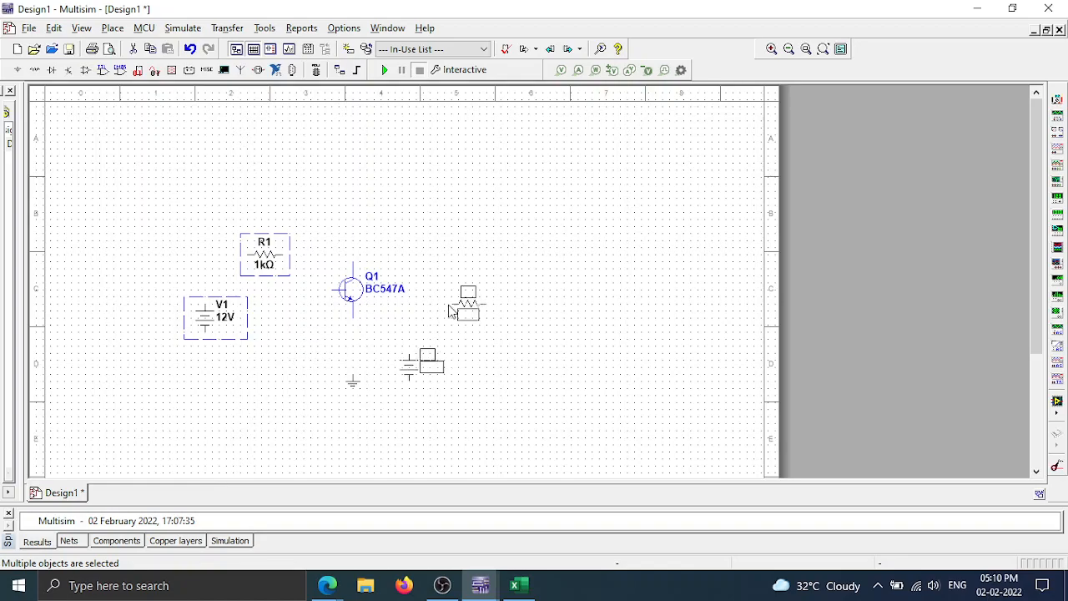
left_click(573, 265)
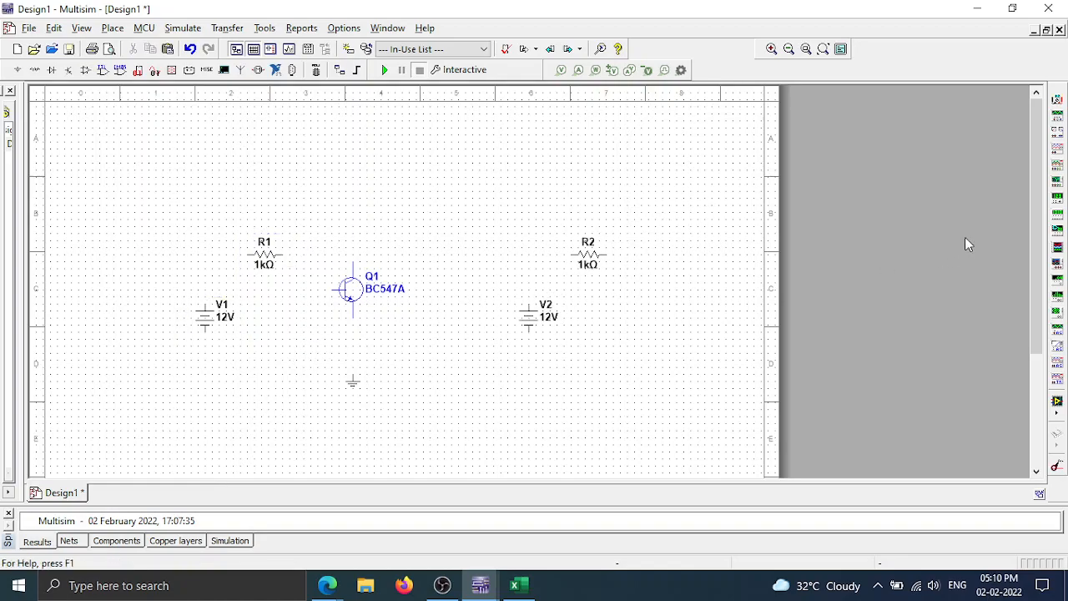
- Place a multimeter above resistor R1 and a second multimeter right beside it
left_click(1057, 100)
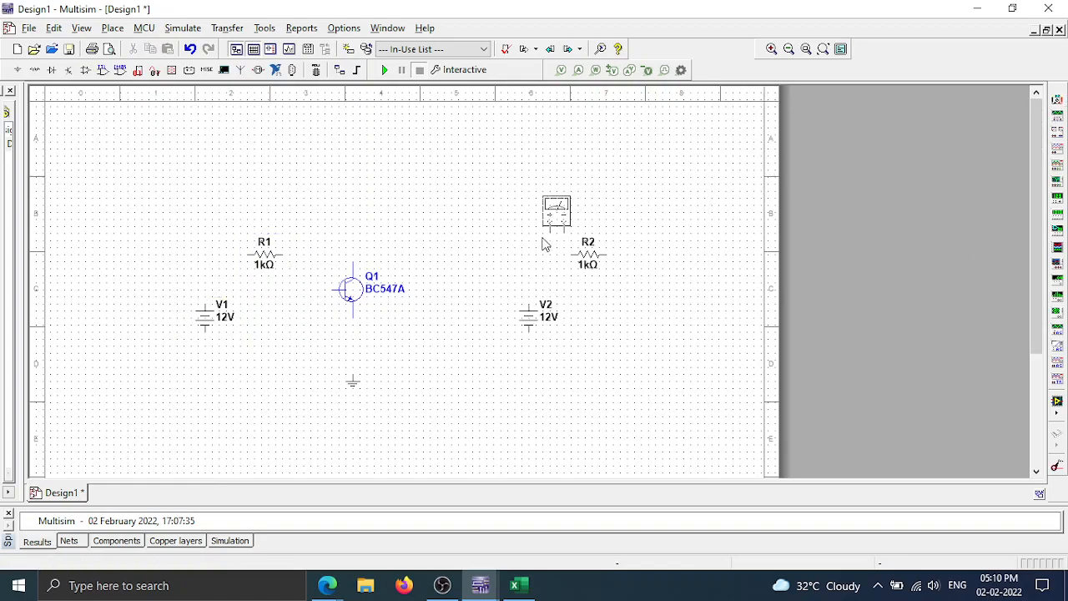
left_click(239, 181)
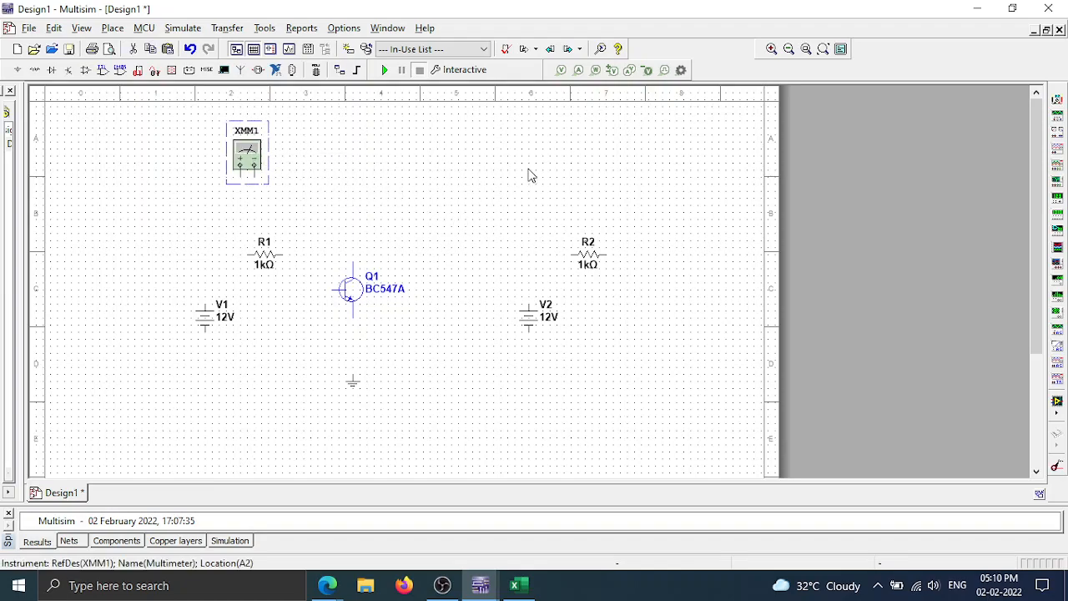
key("ctrl+v")
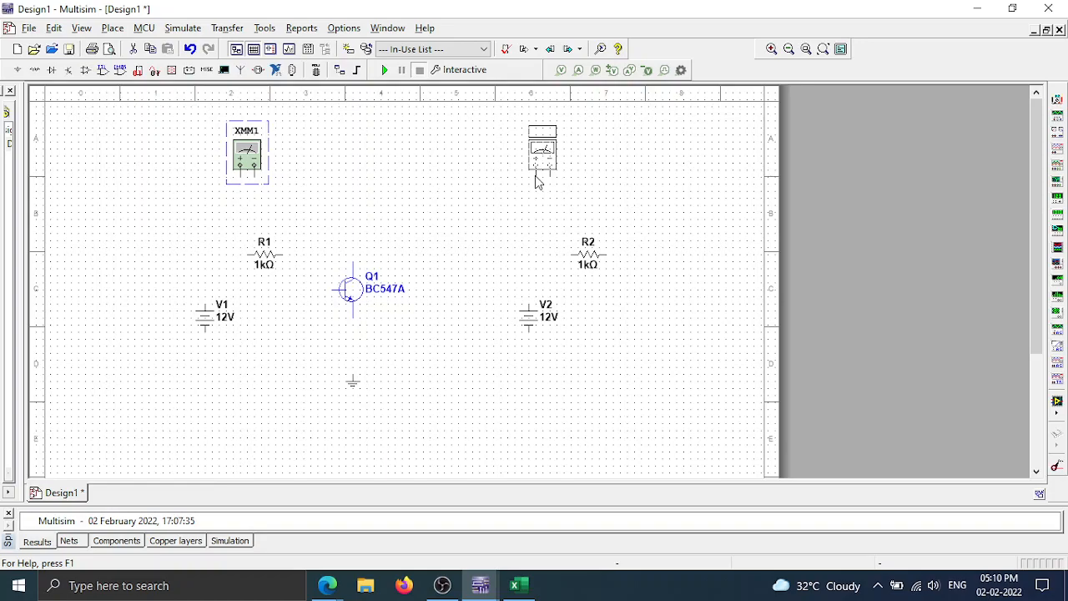
left_click(303, 180)
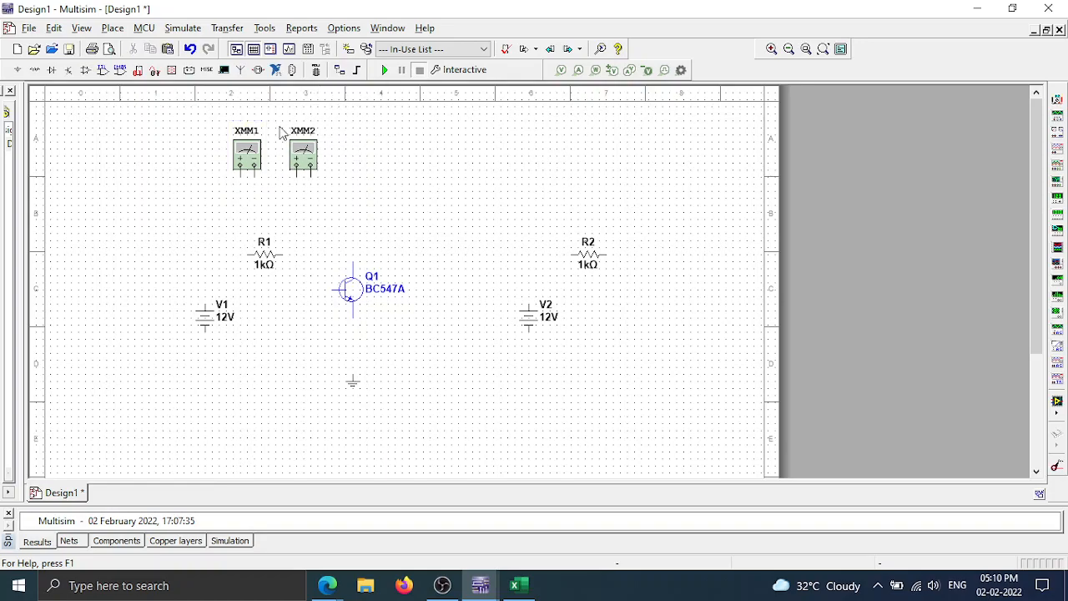
- Duplicate multimeters XMM1 and XMM2 together and place the copies beside them in the same row
left_click_drag(229, 117, 316, 177)
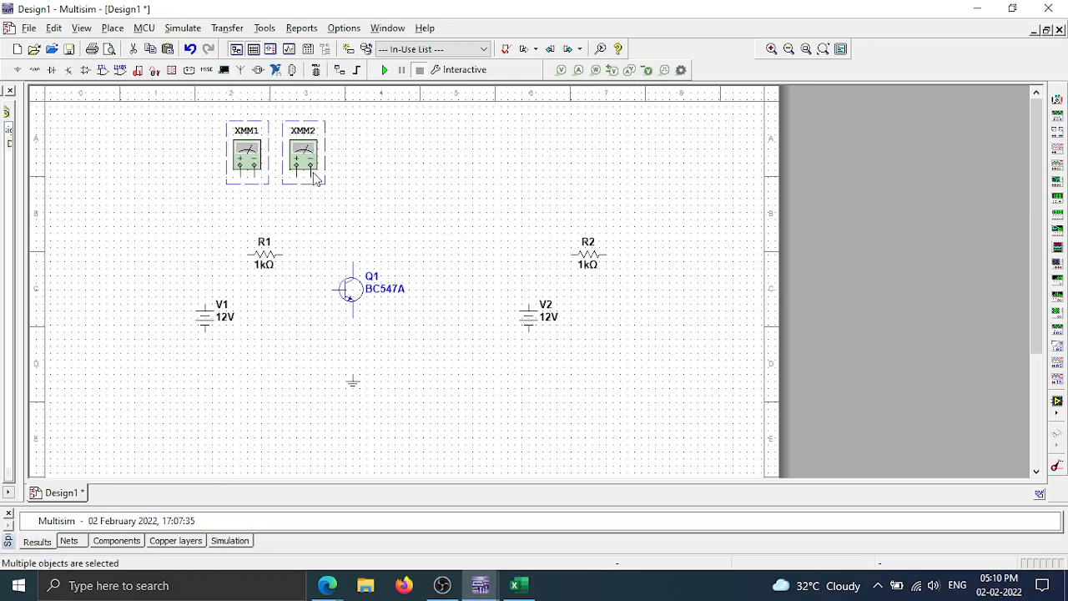
key("ctrl+c")
key("ctrl+v")
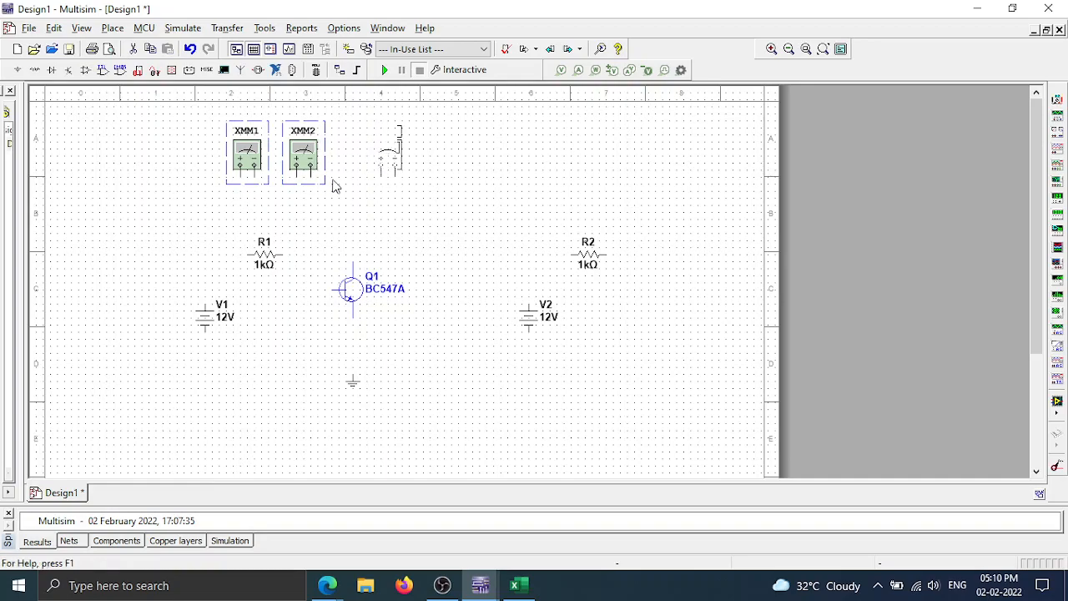
left_click(347, 182)
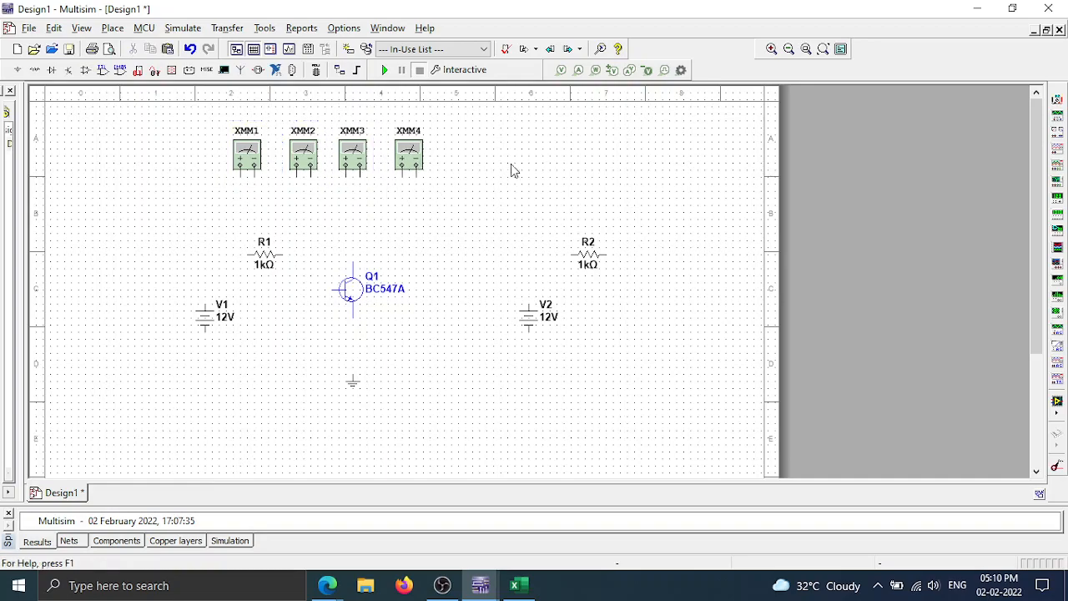
- Rotate resistor R1 to vertical, stack it on V1's positive terminal, and move the pair slightly down, away from the transistor
left_click(219, 307)
left_click_drag(220, 307, 233, 293)
left_click(253, 261)
key("ctrl+r")
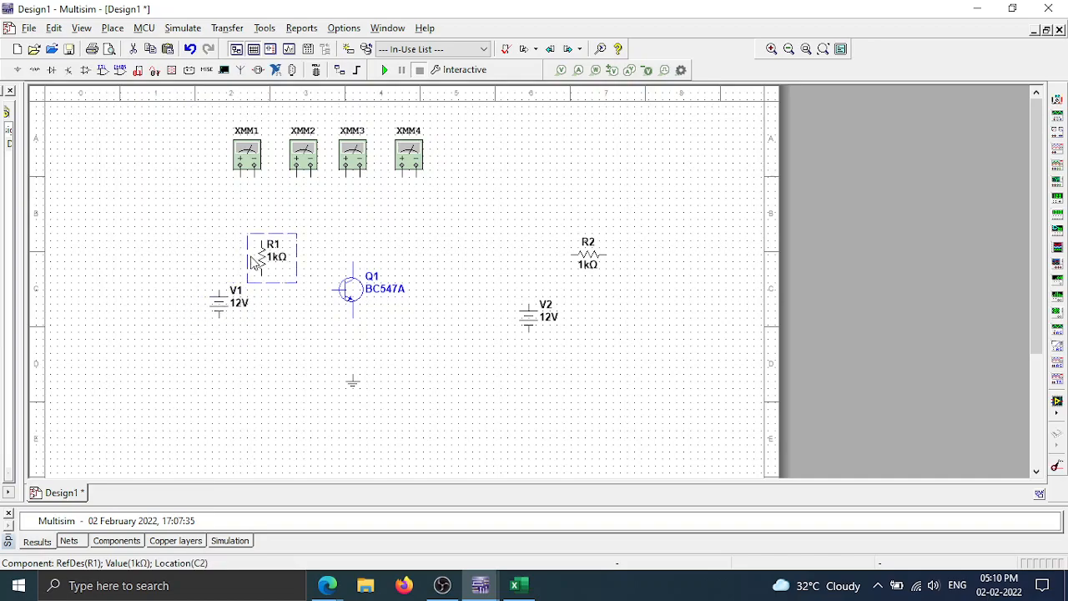
left_click_drag(255, 265, 215, 277)
left_click(310, 247)
left_click_drag(166, 232, 242, 337)
left_click_drag(232, 297, 225, 327)
left_click(305, 301)
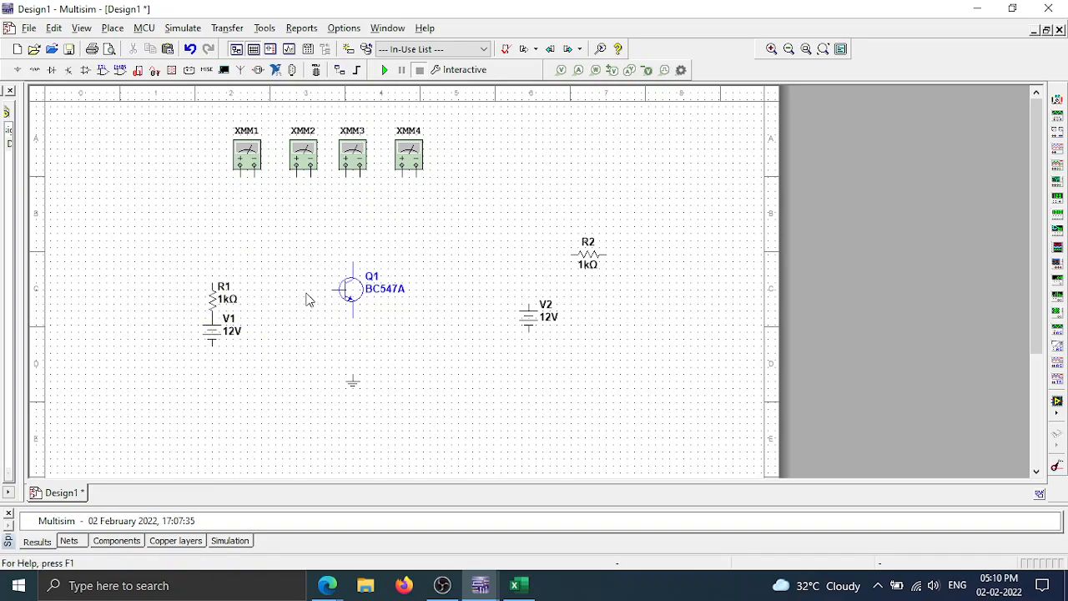
- Move XMM1 just above R1 and wire it in series between R1's free end and the transistor's base
left_click_drag(247, 154, 247, 239)
left_click(214, 283)
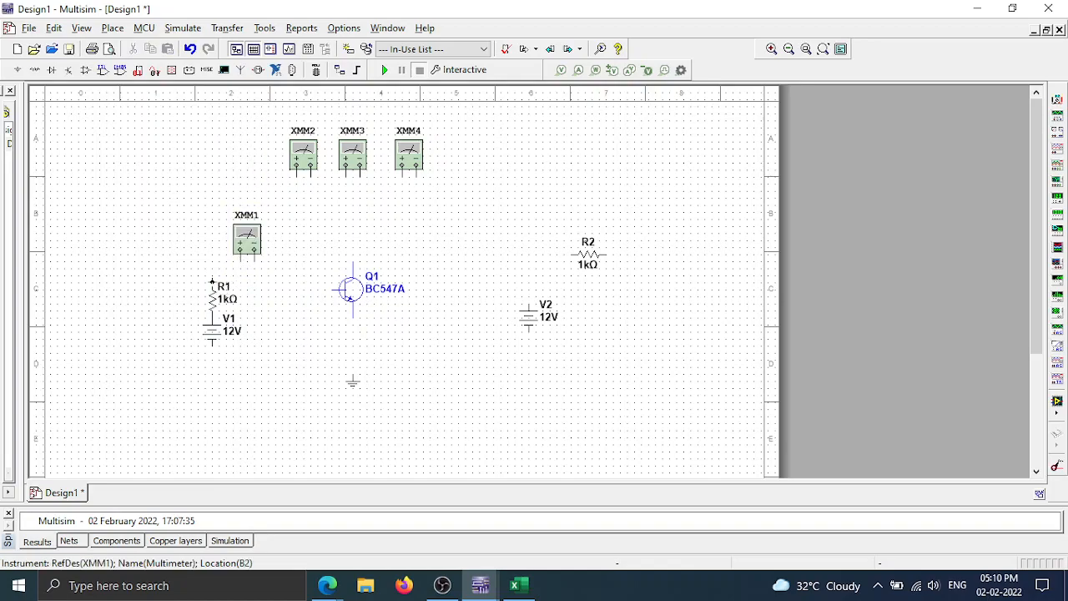
left_click(245, 260)
left_click(241, 264)
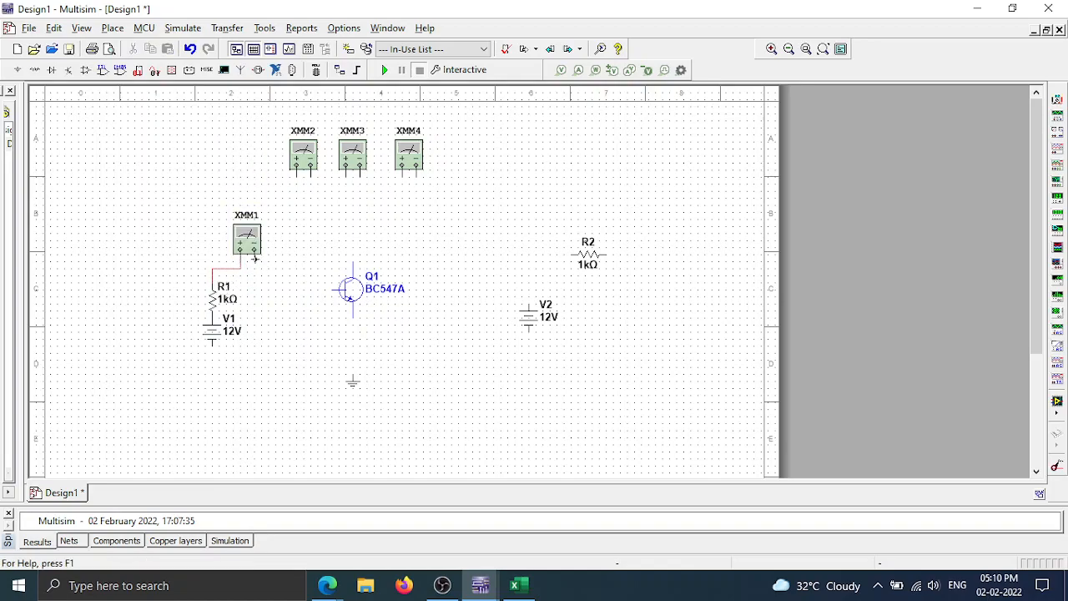
left_click(340, 291)
- Move XMM2 below the base wire and connect it between the base wire and the transistor's grounded emitter
left_click_drag(302, 167, 291, 344)
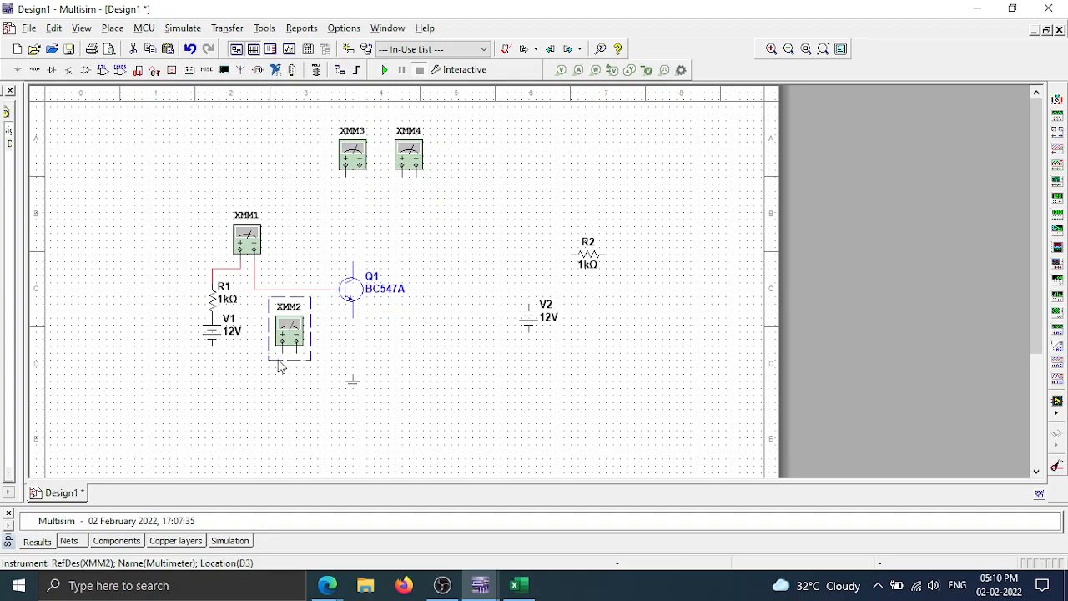
left_click(279, 358)
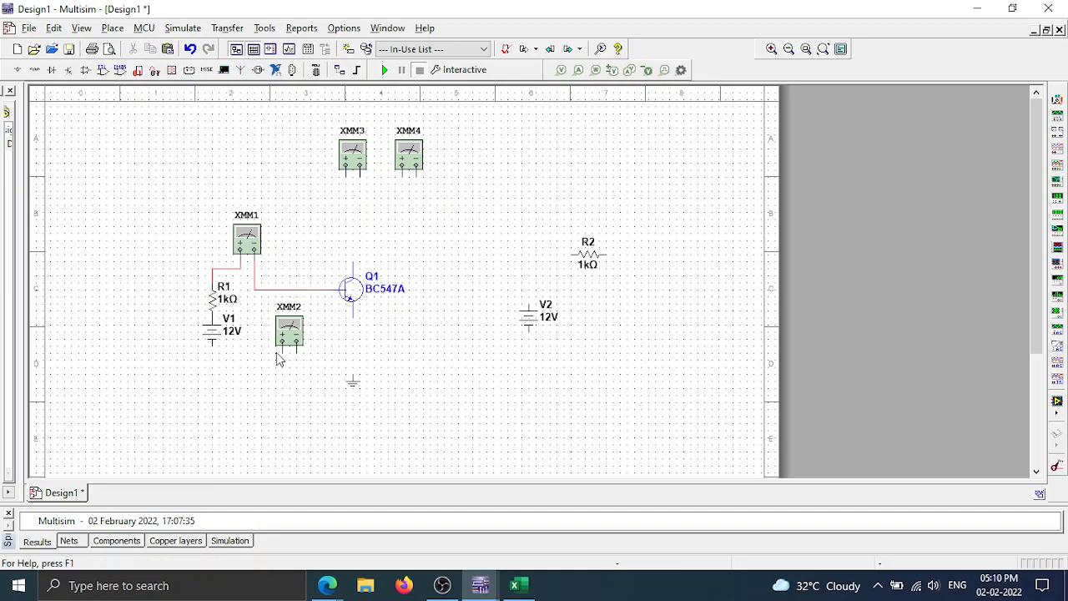
left_click(257, 292)
left_click(353, 315)
- Move XMM3 to the collector side of Q1 and wire it between the collector and the emitter-ground line
left_click_drag(345, 185, 436, 342)
left_click_drag(450, 332, 396, 290)
left_click_drag(398, 249, 362, 262)
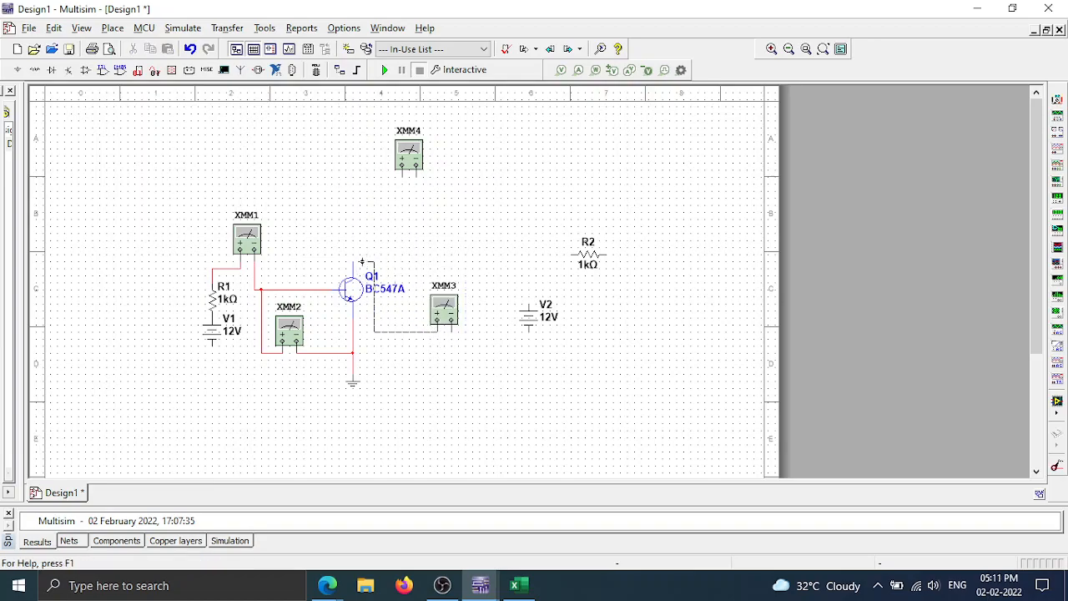
left_click(351, 263)
left_click(451, 332)
left_click(352, 352)
- Rotate resistor R2 to vertical, stack it on V2's positive terminal, and wire its free end to the collector line
left_click(589, 253)
key("ctrl+r")
left_click(615, 365)
left_click(589, 259)
key("ctrl+r")
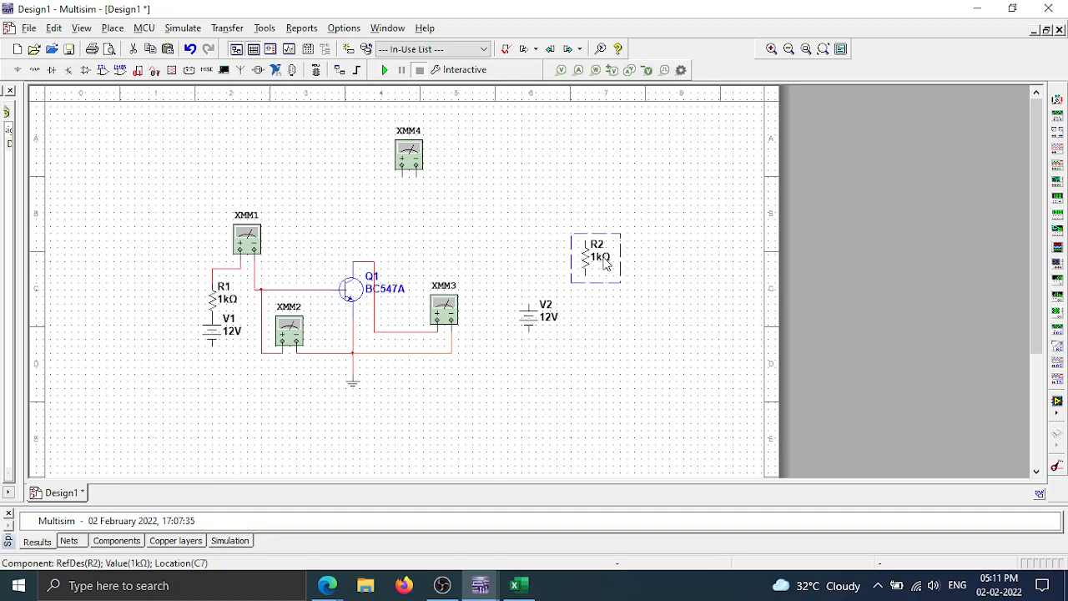
left_click_drag(594, 265, 539, 294)
left_click(480, 311)
left_click(528, 264)
left_click(370, 260)
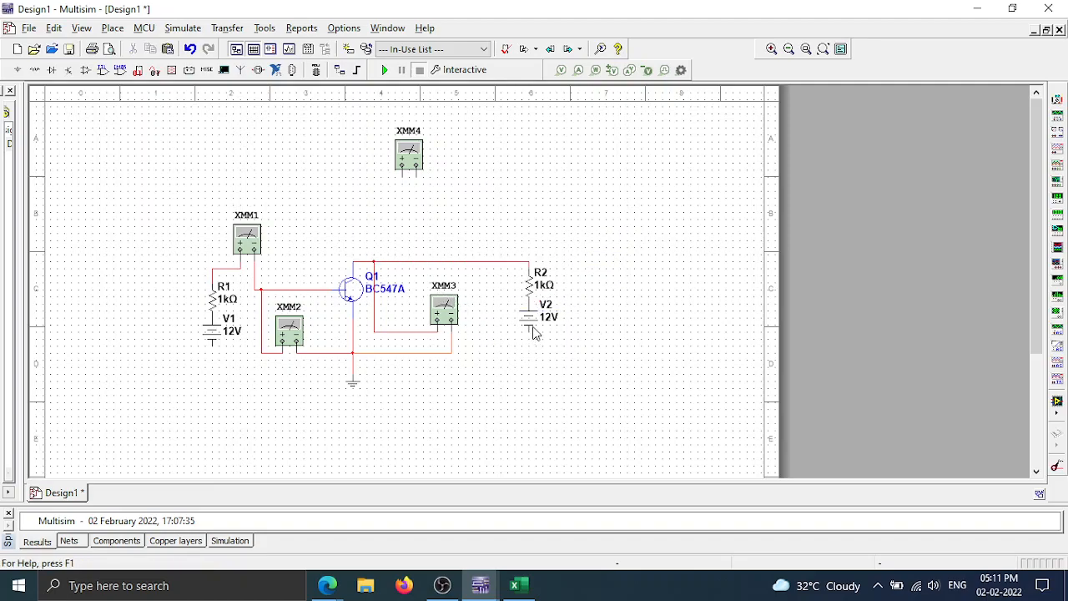
- Place XMM4 below V2 in series between V2's negative terminal and the ground line, and wire V1's negative terminal to ground
left_click(527, 329)
key("Escape")
left_click_drag(413, 159, 510, 376)
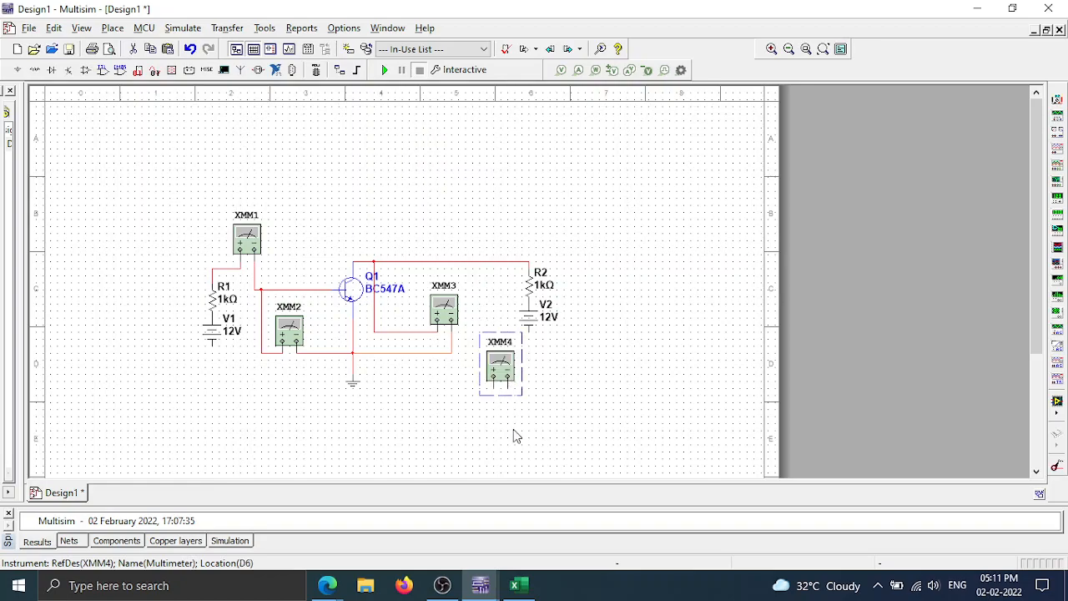
left_click(573, 375)
left_click(527, 333)
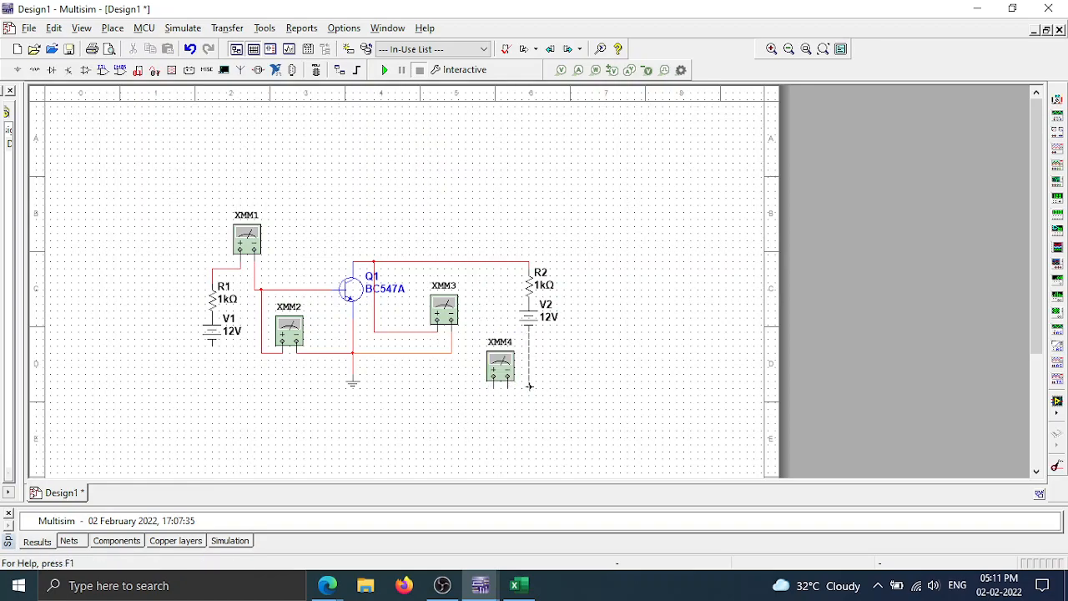
left_click(509, 386)
left_click(493, 389)
left_click(452, 352)
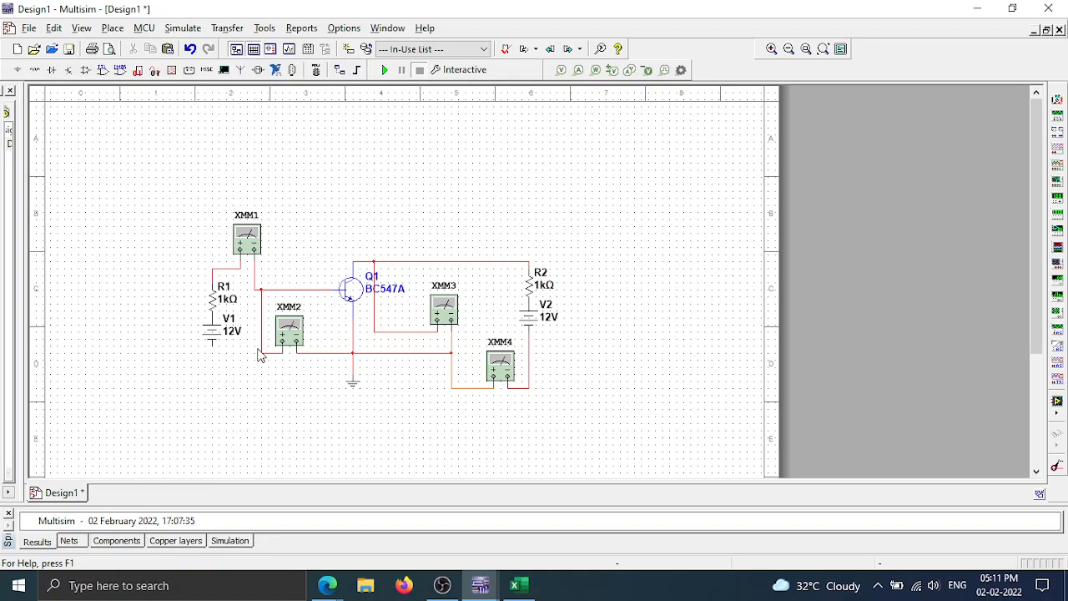
left_click(212, 347)
left_click(351, 366)
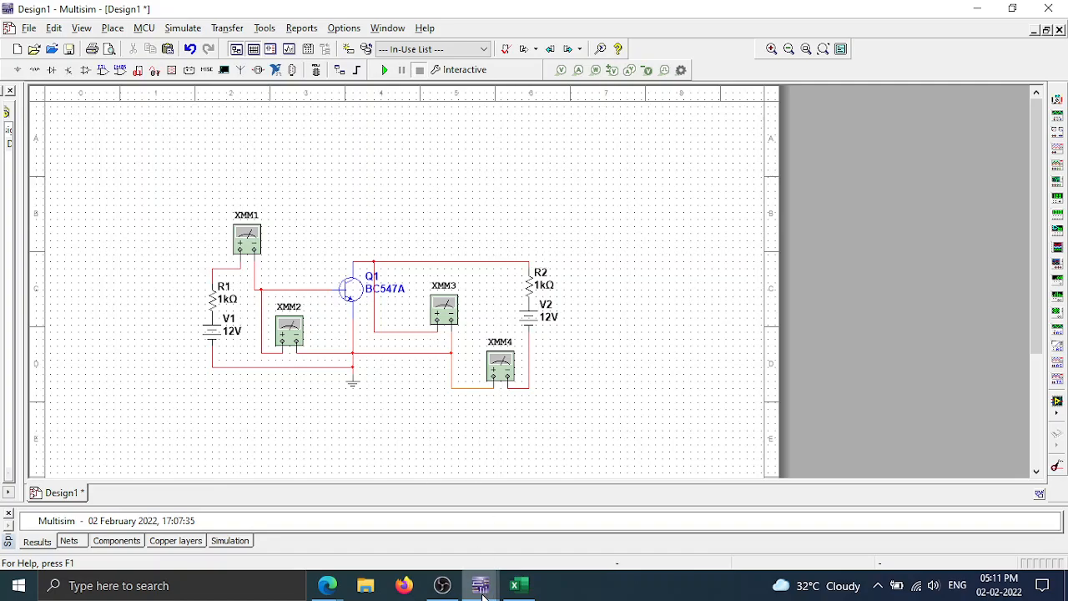
- Switch to the "Input characteristics of CE and CB BJT amplifier configurations" design and close its four multimeter readouts
mouse_move(482, 594)
left_click(367, 546)
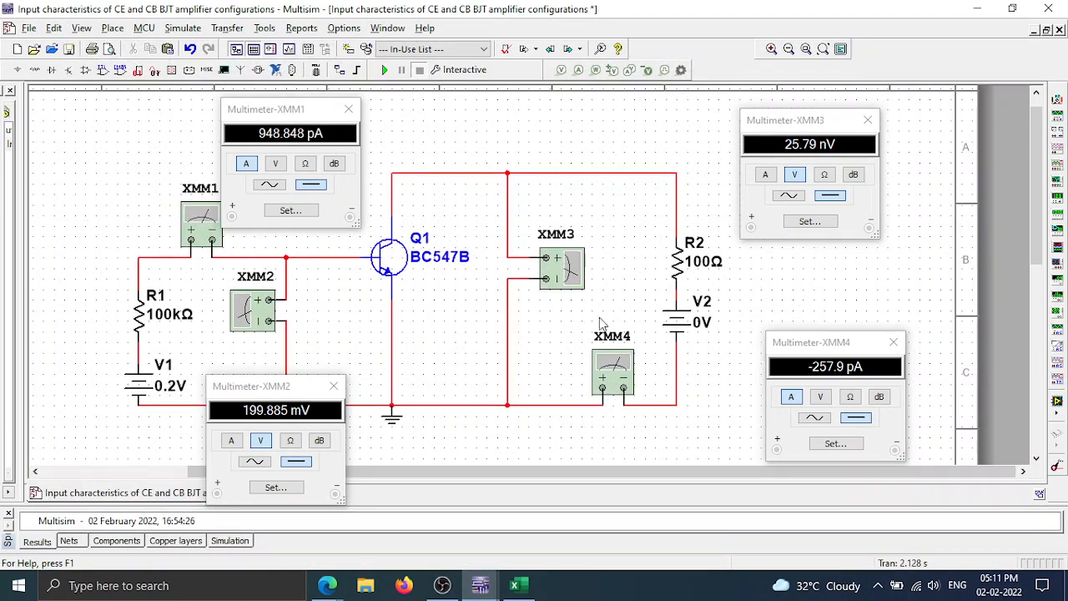
left_click(349, 109)
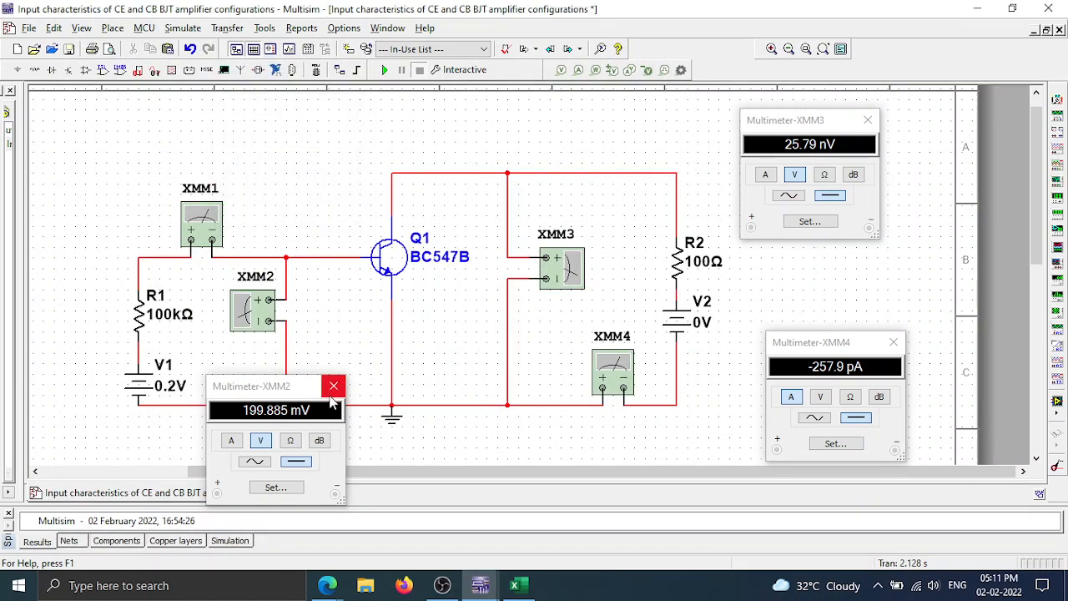
left_click(333, 387)
left_click(867, 120)
left_click(894, 342)
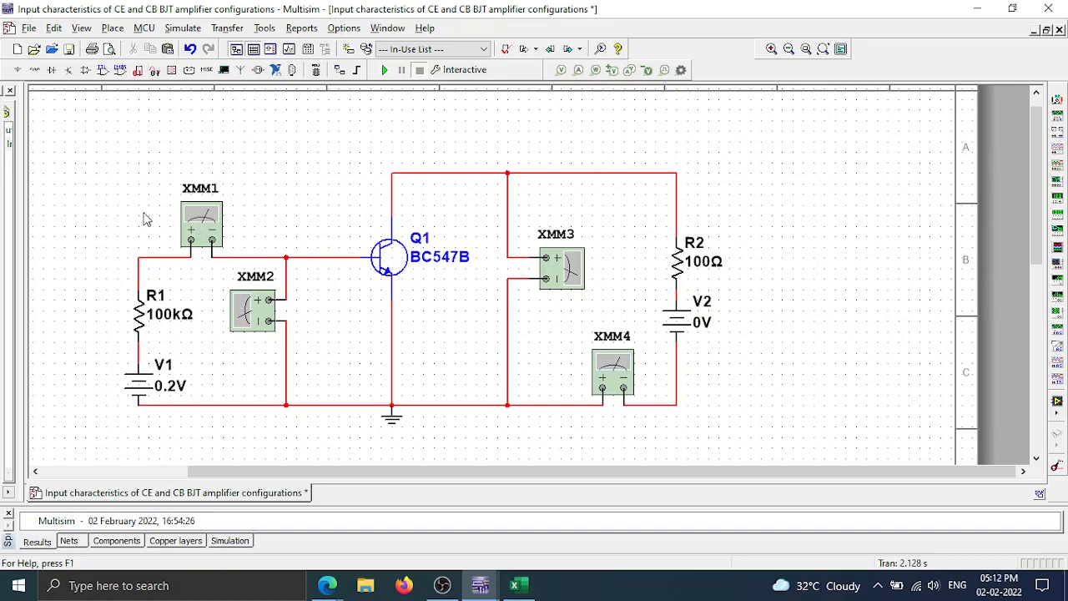
- Check the measurement mode settings of multimeters XMM1 and XMM2, closing each readout after viewing it
double_click(198, 218)
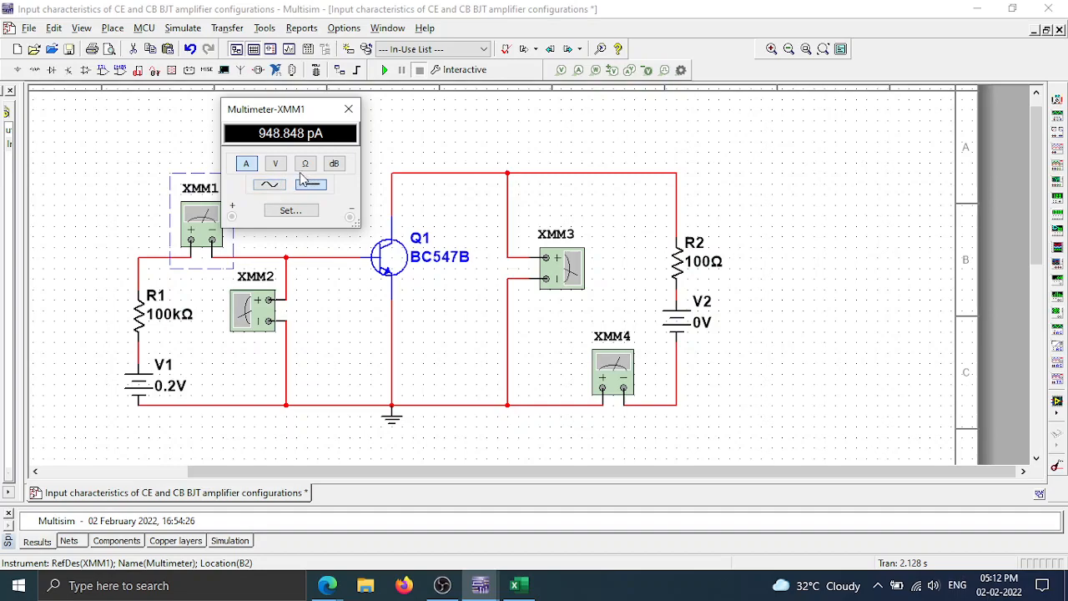
left_click(347, 111)
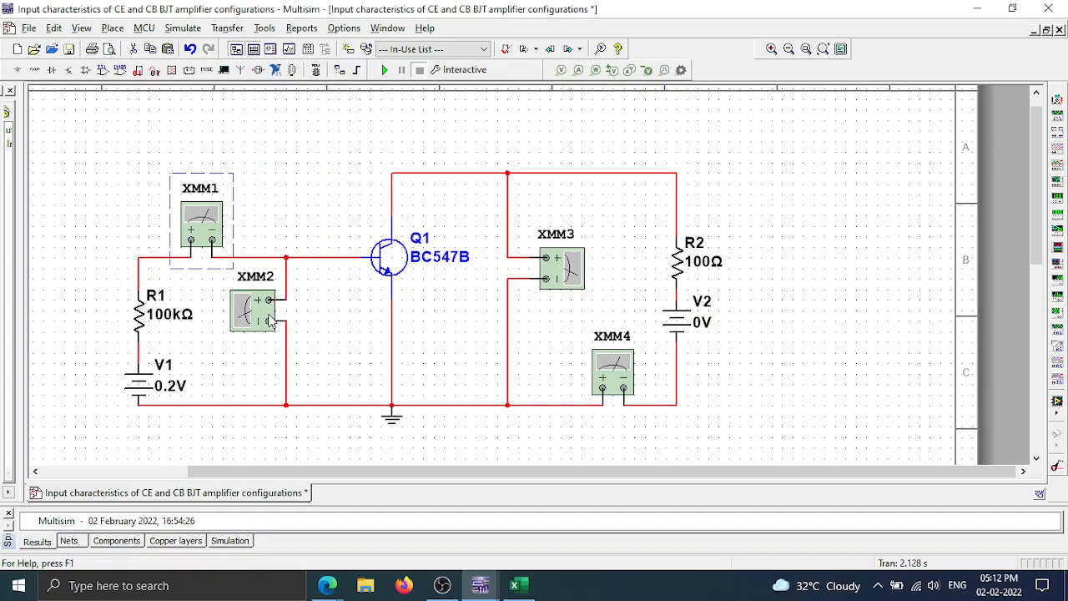
double_click(258, 319)
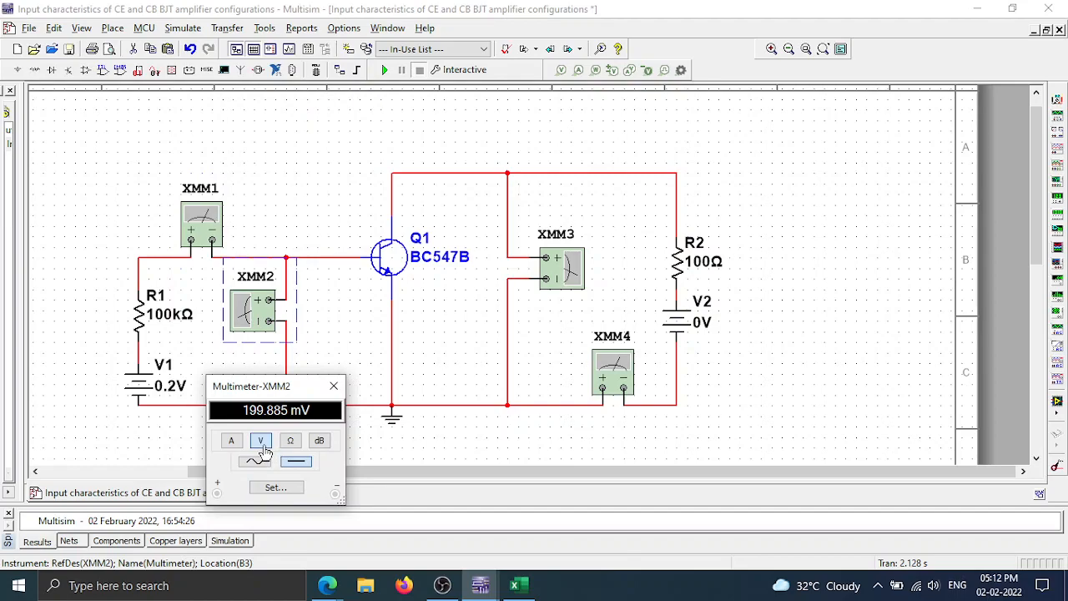
left_click(333, 386)
left_click(292, 207)
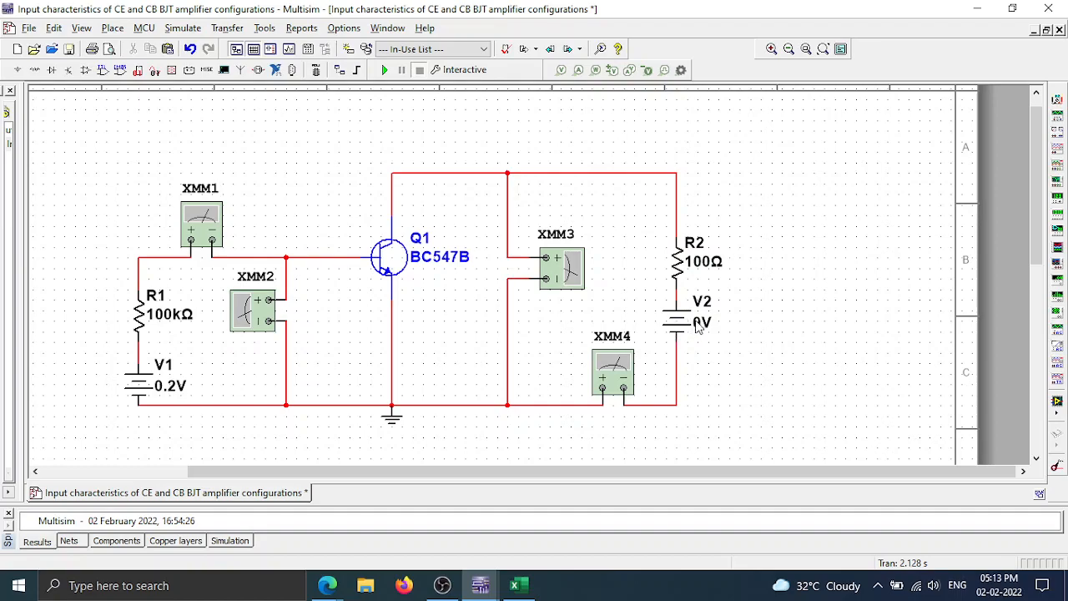
- Set the voltage of DC source V1 to 0 V
double_click(143, 389)
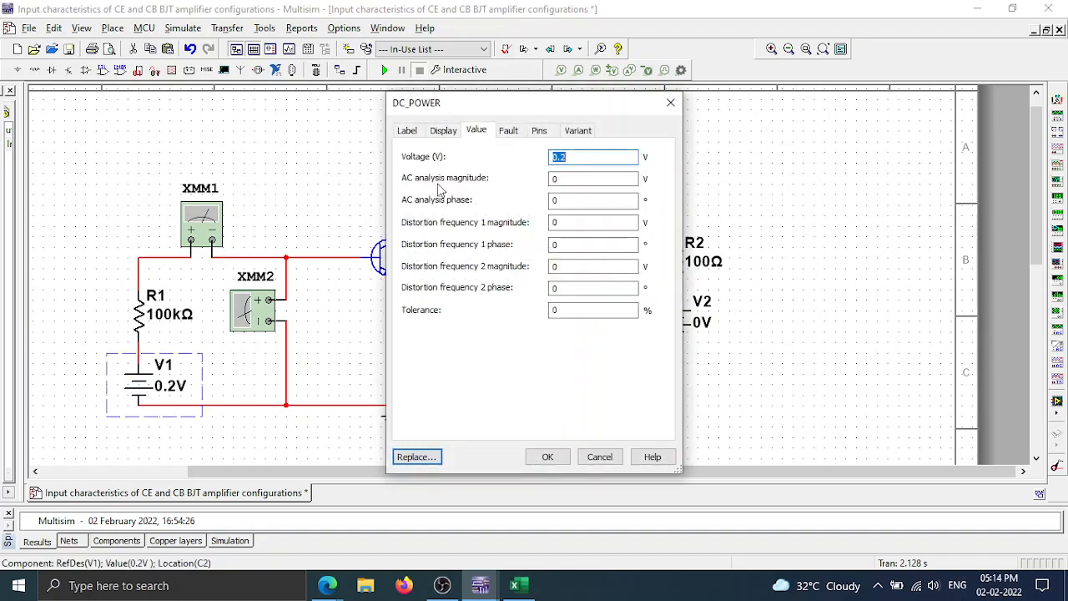
type("0")
left_click(544, 457)
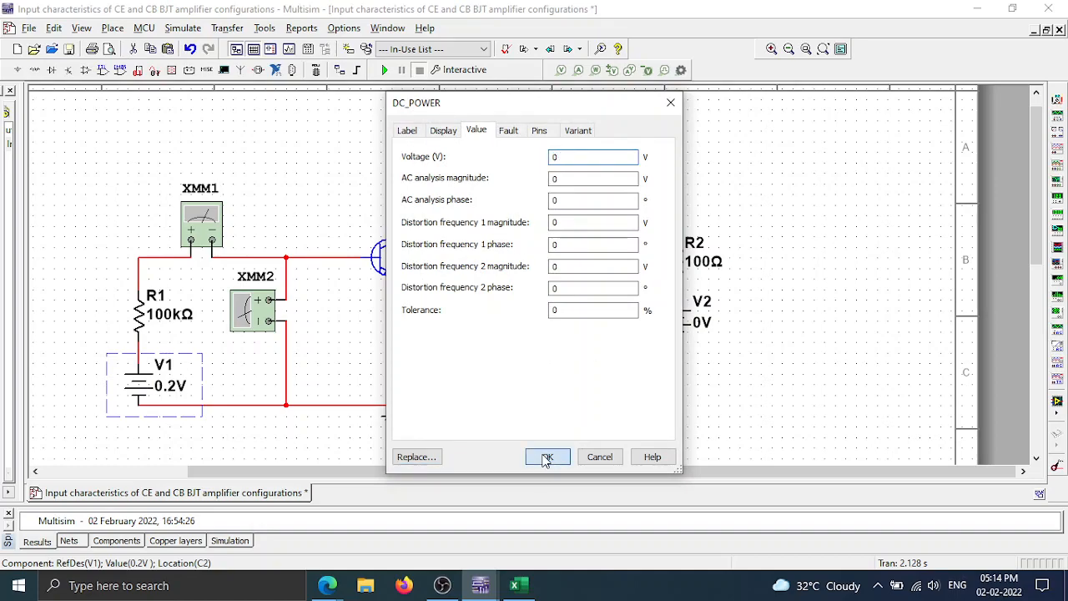
- Open the readouts of XMM1, XMM2, XMM3 and XMM4, moving the XMM1 readout slightly away from its meter
double_click(191, 232)
left_click_drag(279, 121, 302, 121)
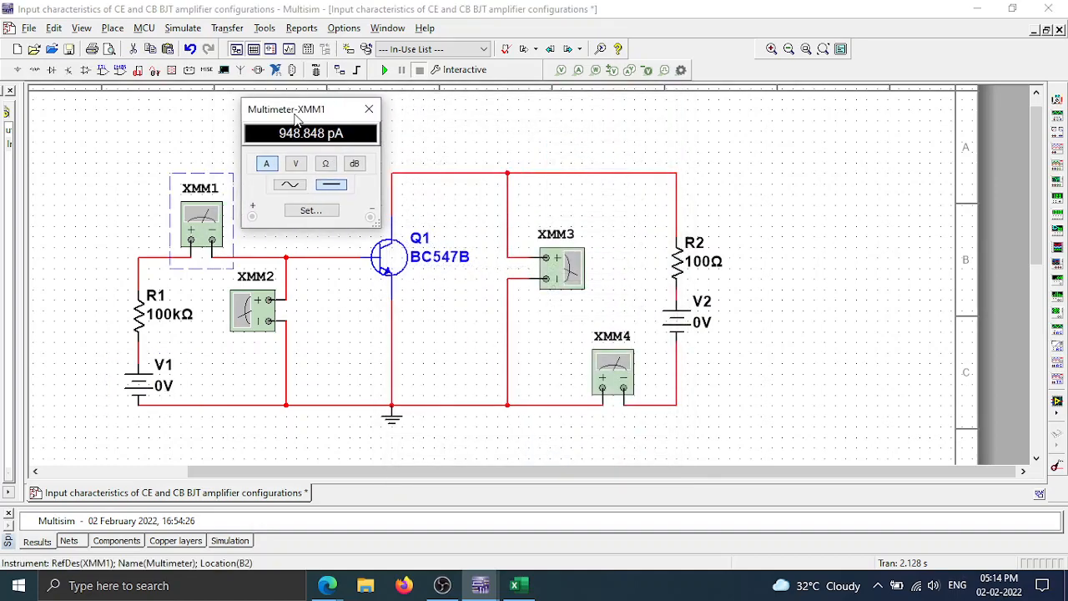
double_click(256, 300)
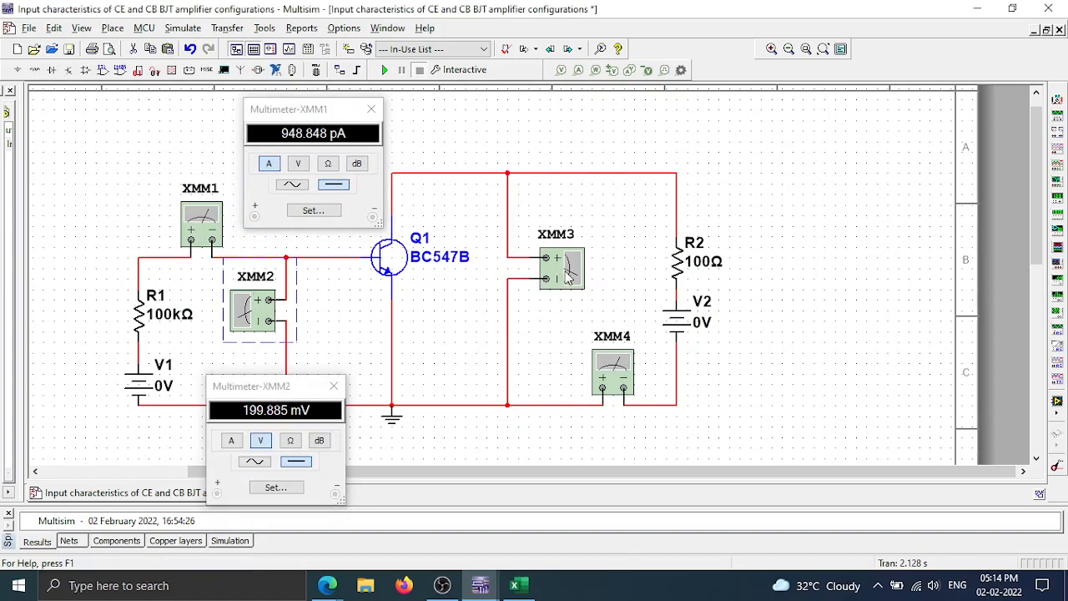
double_click(568, 277)
double_click(604, 358)
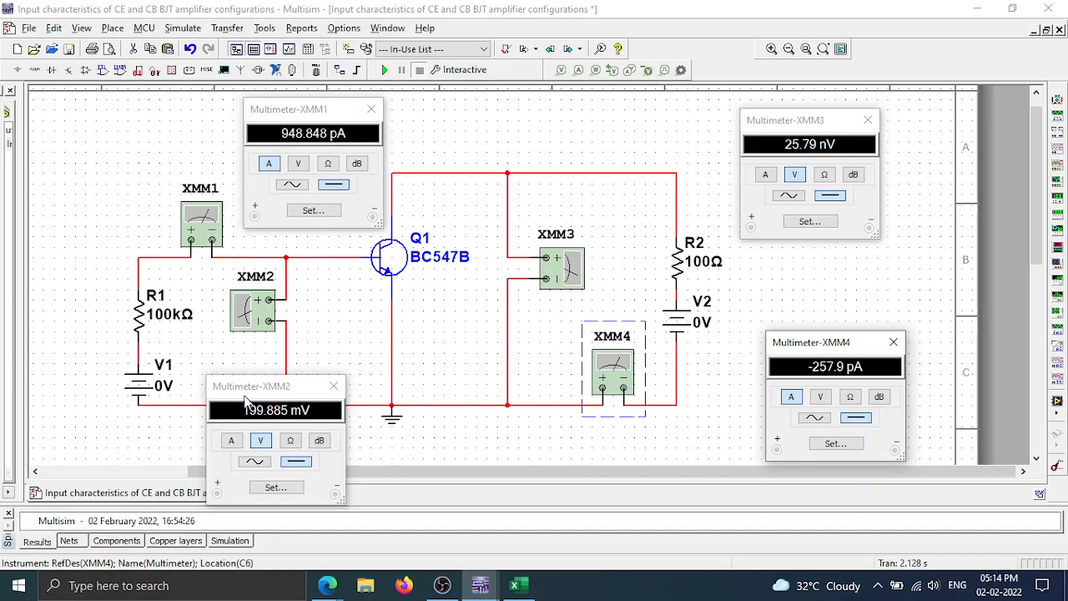
- Run and stop the simulation at zero input voltage, and compare the readings with the CE Configuration table in Excel
left_click(383, 71)
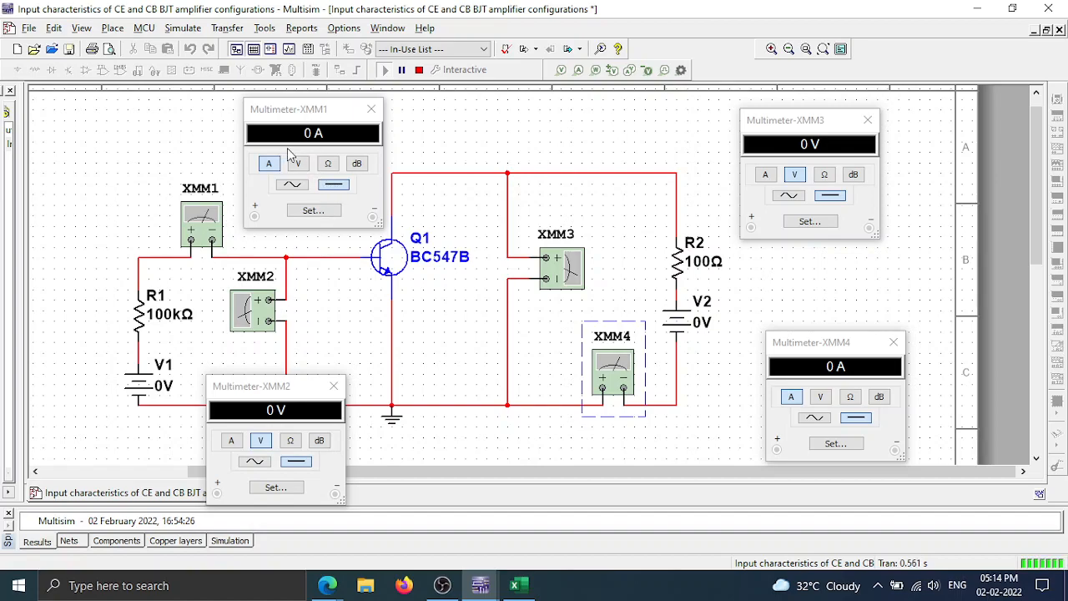
left_click(419, 69)
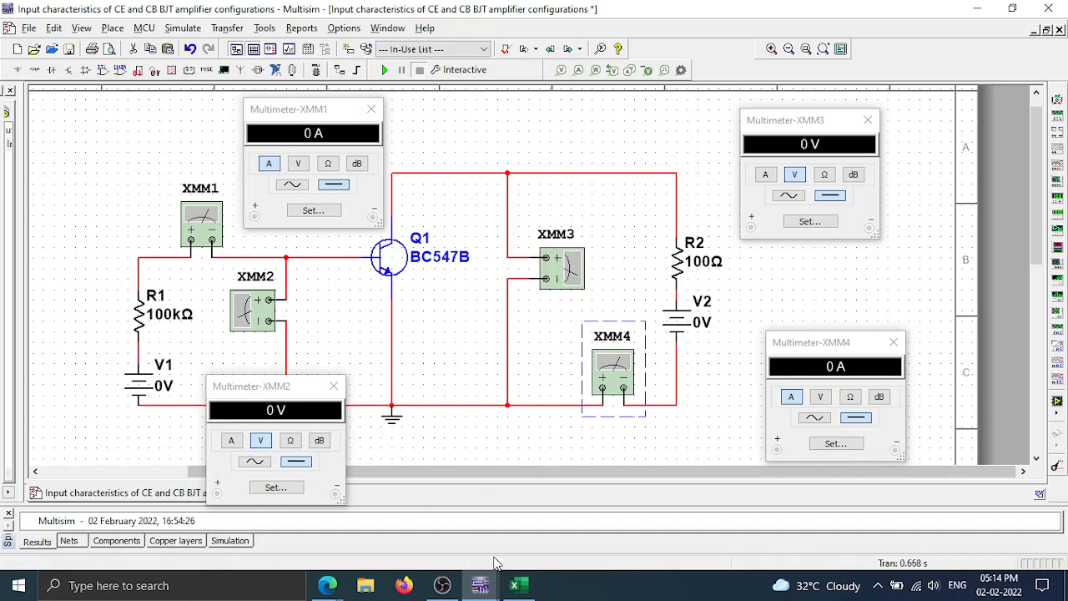
left_click(516, 587)
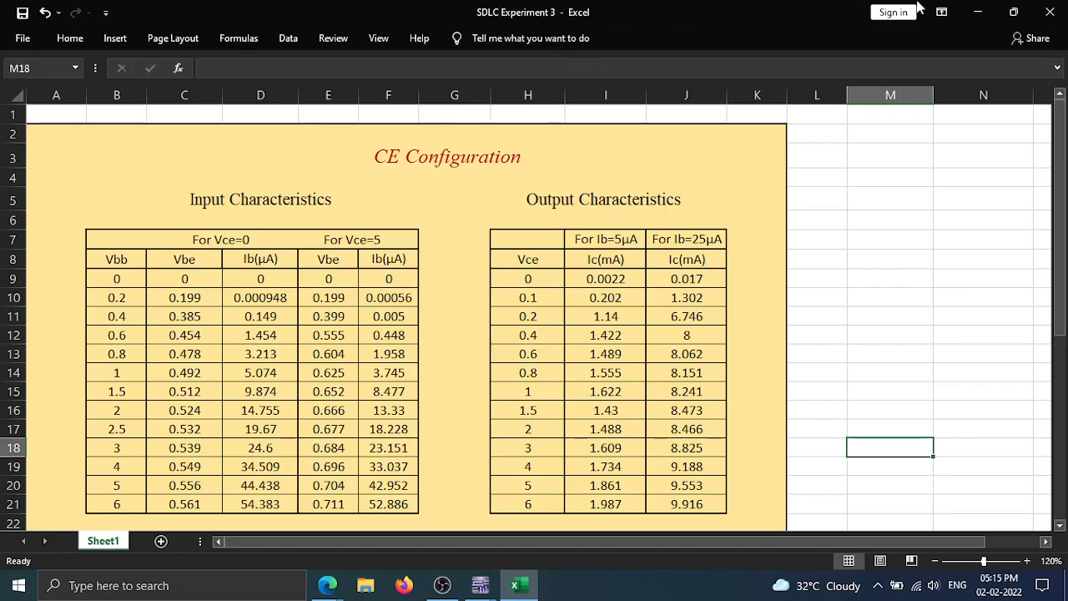
left_click(978, 12)
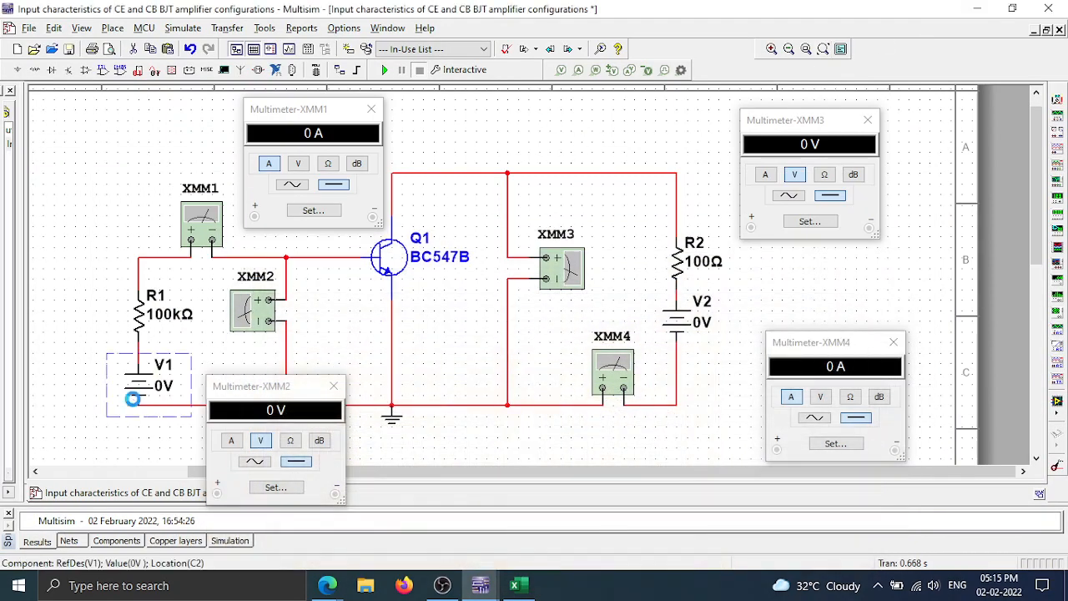
- Set the voltage of DC source V1 to 0.2 V and run the simulation
double_click(137, 388)
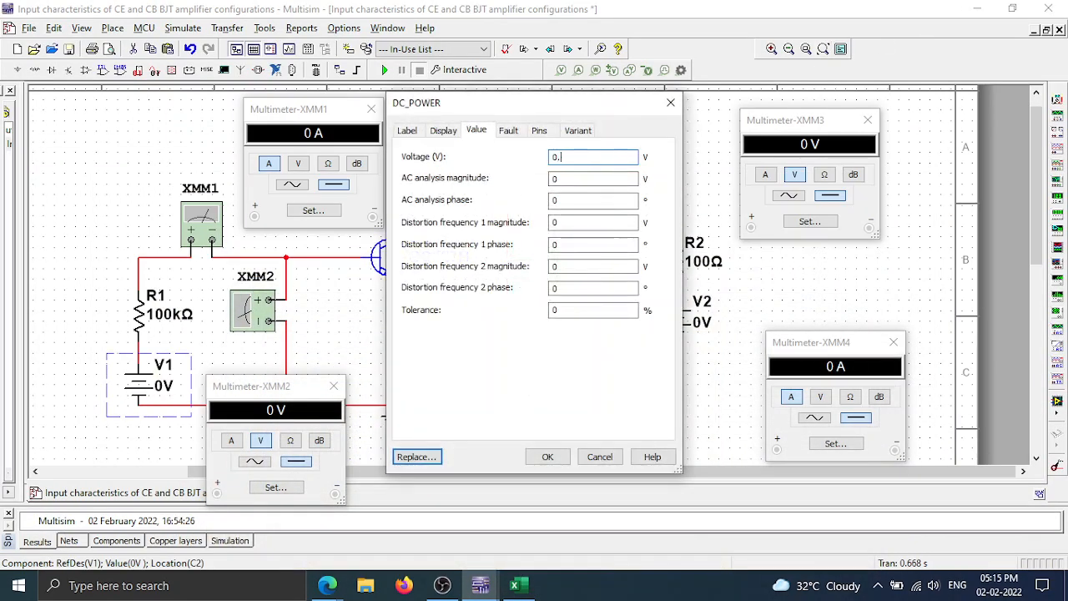
left_click(547, 457)
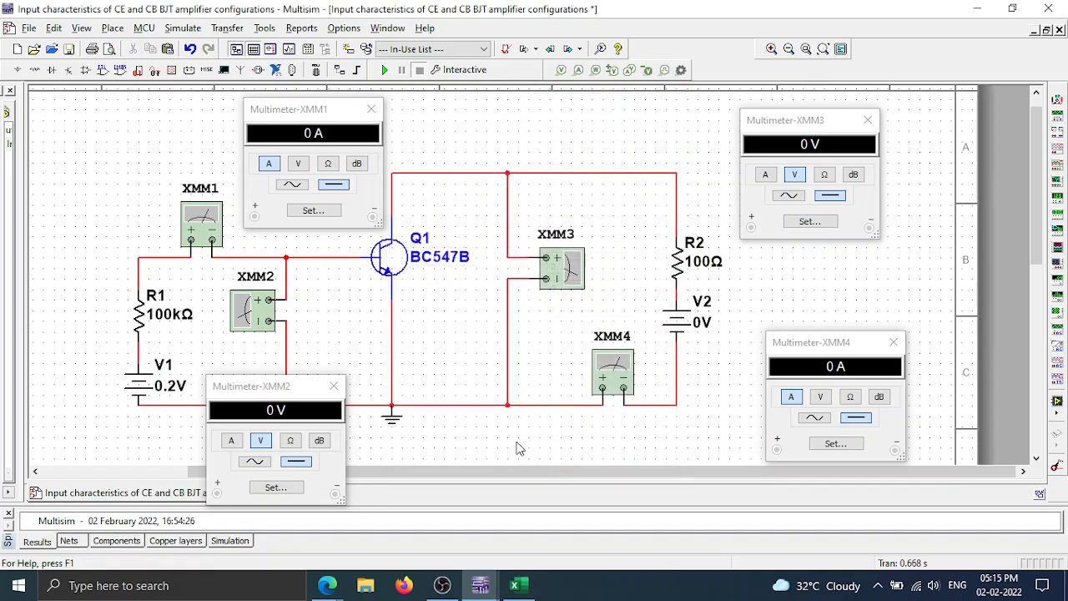
left_click(384, 69)
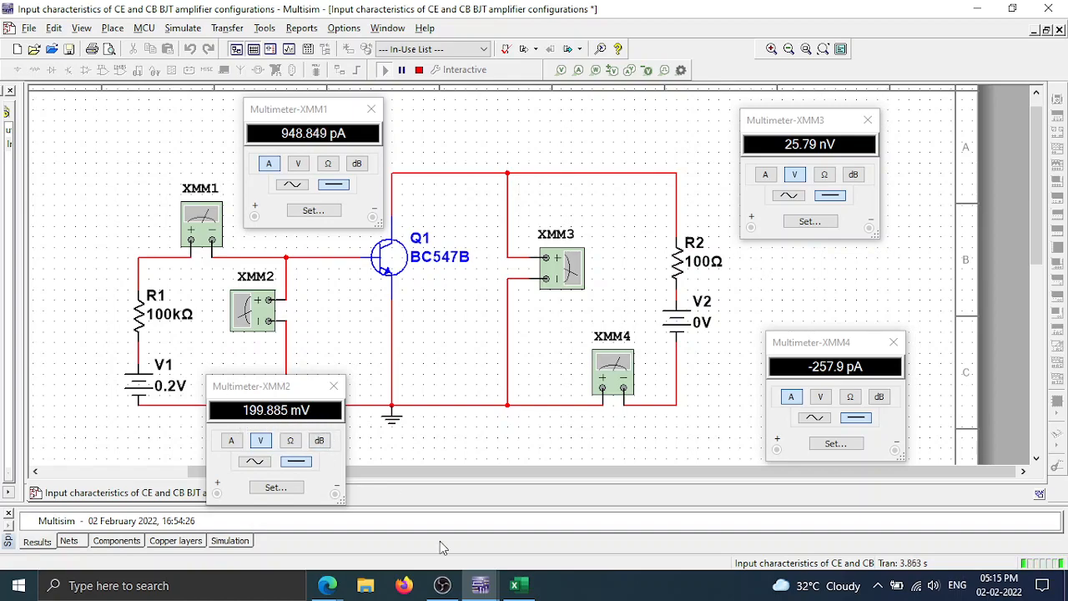
- Compare the meter readings for 0.2 V with the CE Configuration table in Excel, and stop the simulation back in Multisim
left_click(516, 584)
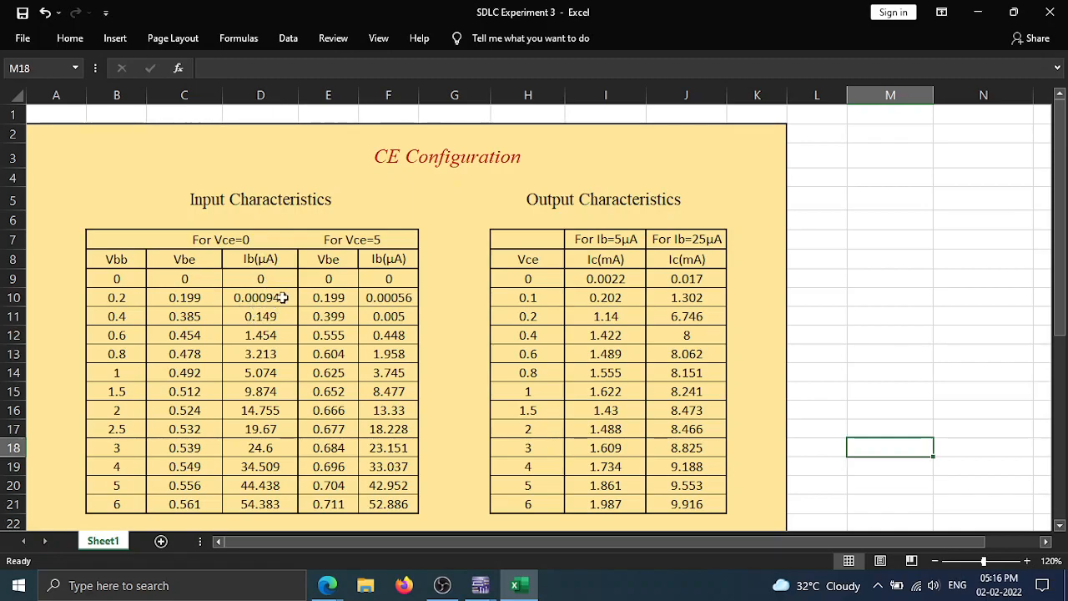
left_click(977, 12)
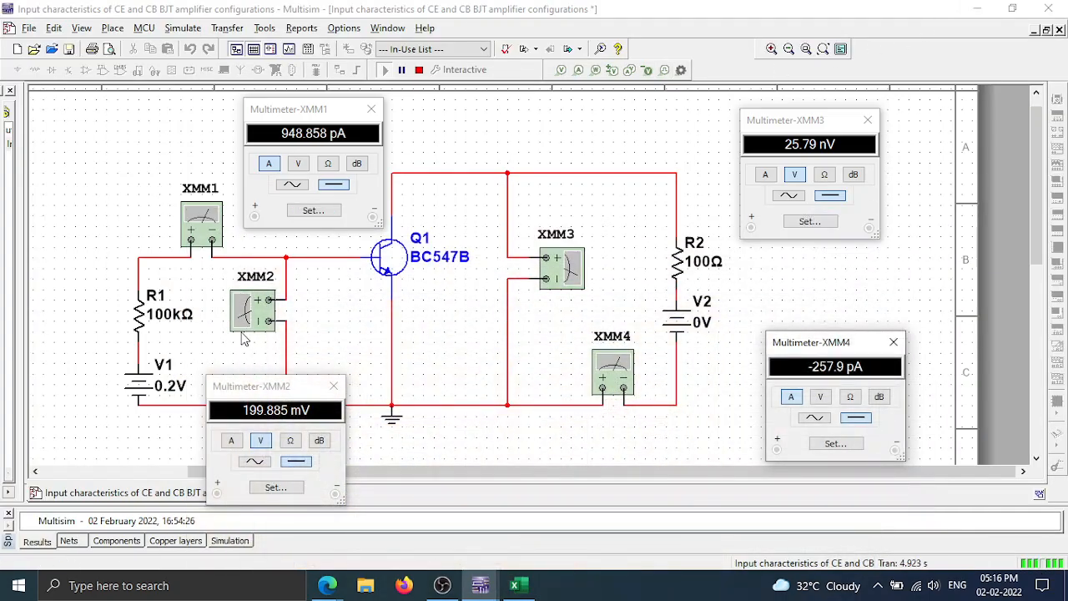
left_click(418, 69)
- Set the voltage of DC source V1 to 0.4 V and run the simulation
double_click(138, 367)
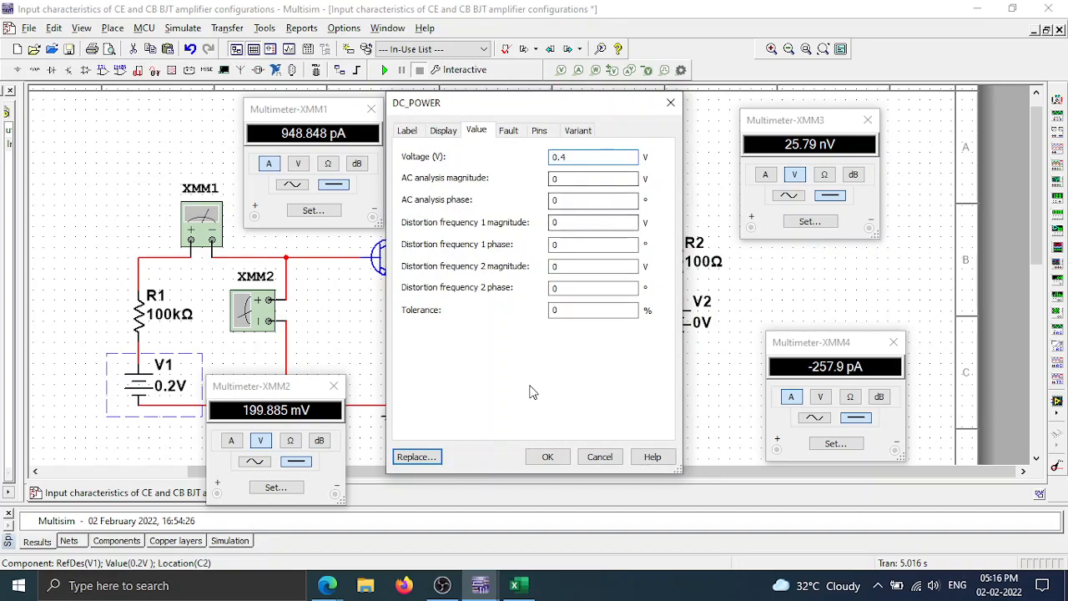
left_click(546, 456)
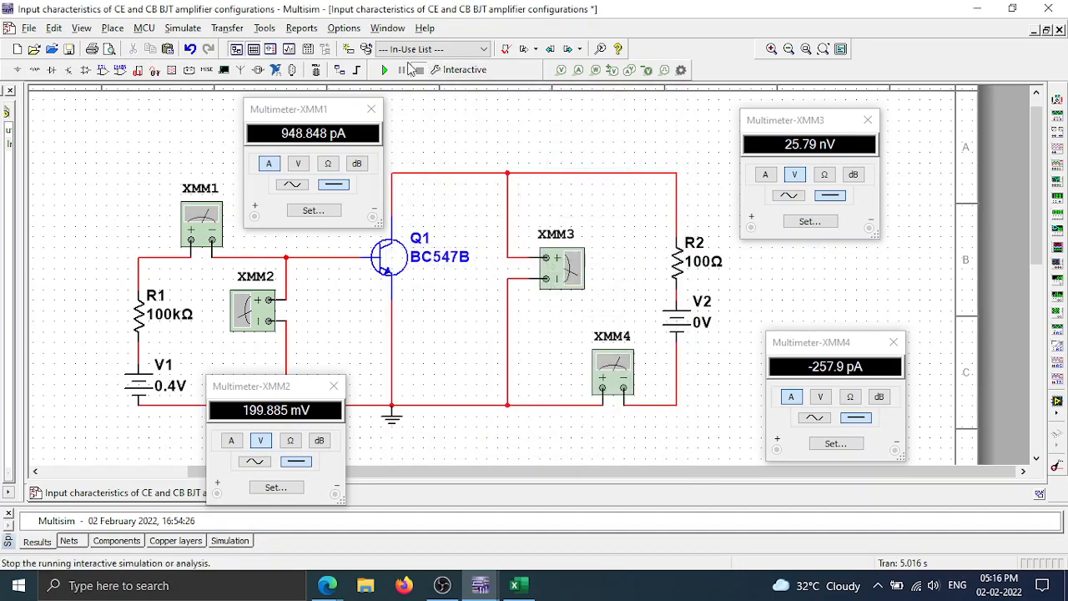
left_click(384, 70)
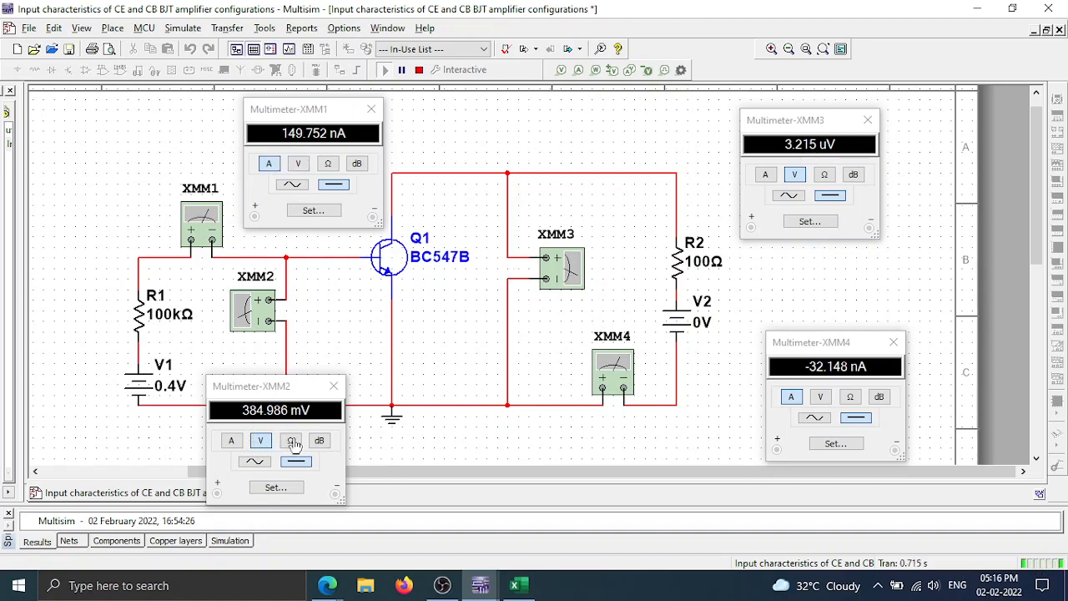
- Place the Excel results table side by side with Multisim and bring the whole CE circuit into view
left_click(515, 585)
key("super+Right")
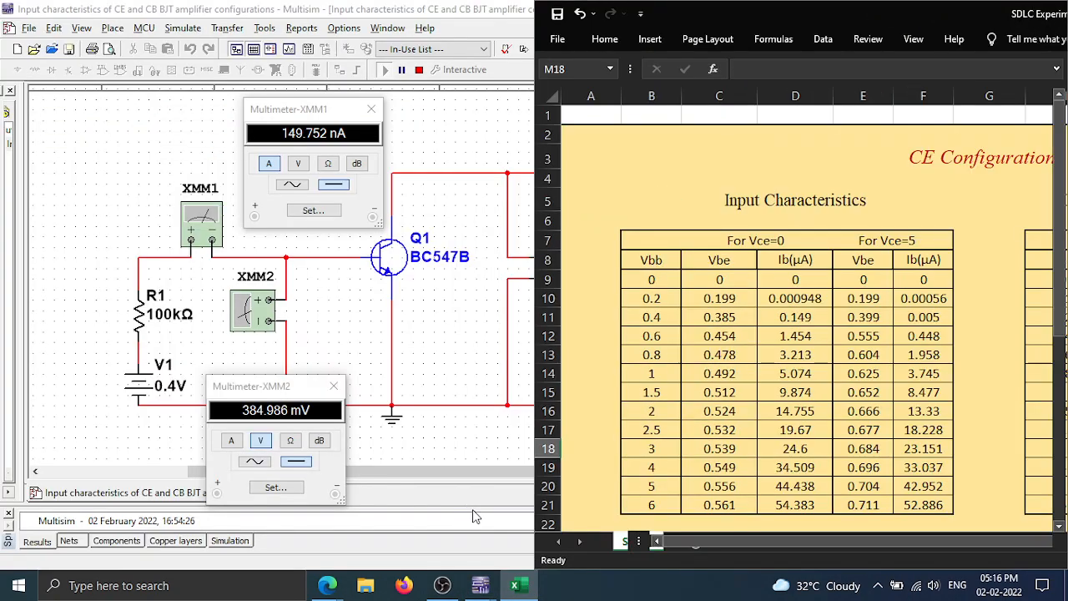
left_click(175, 164)
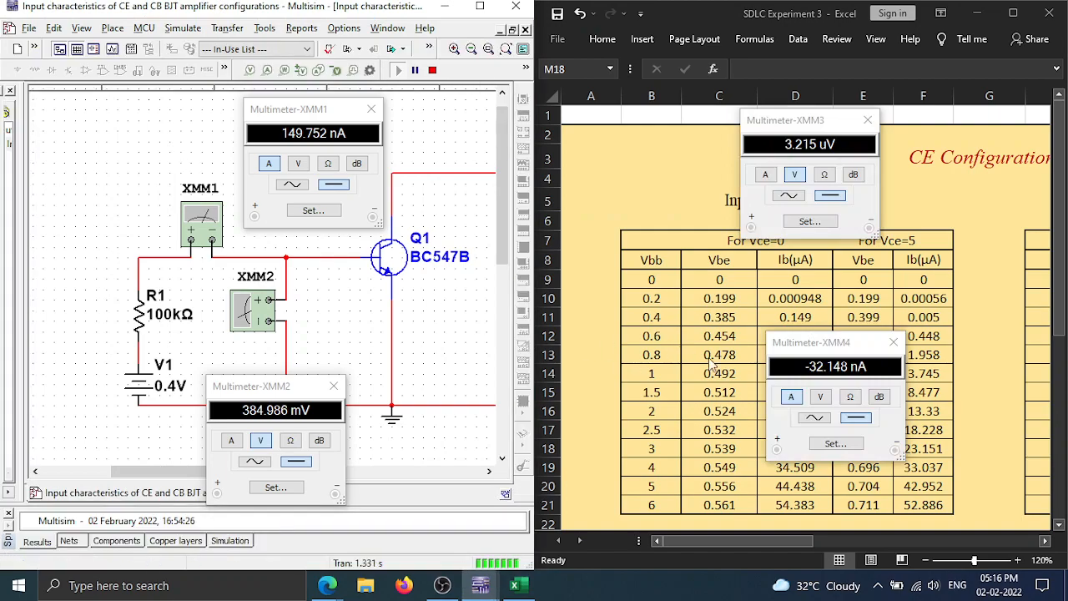
left_click_drag(164, 471, 207, 482)
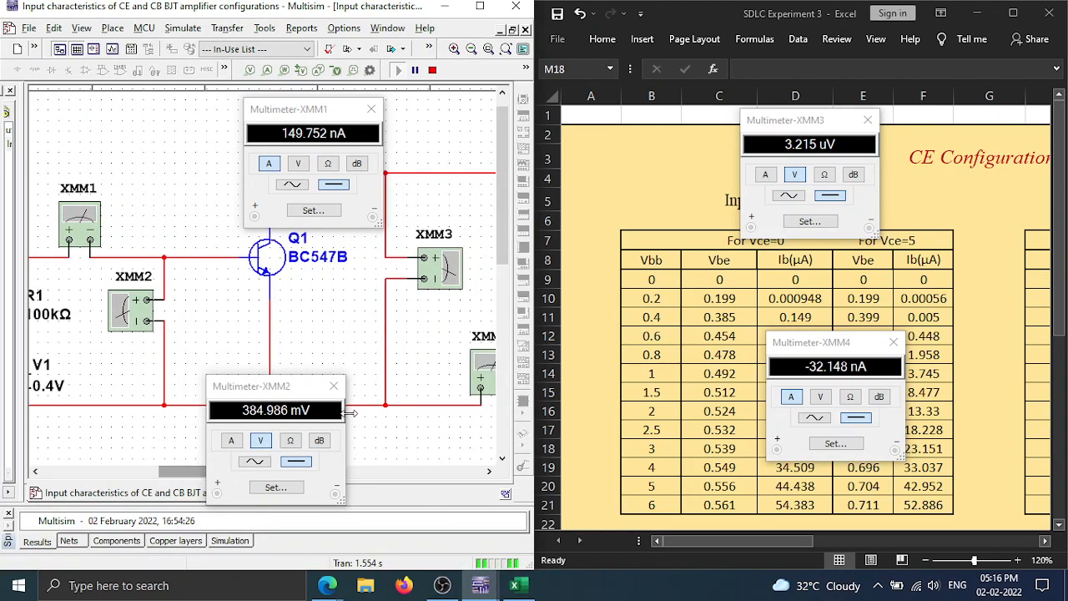
scroll(349, 413, "down", 2)
left_click_drag(358, 478, 377, 475)
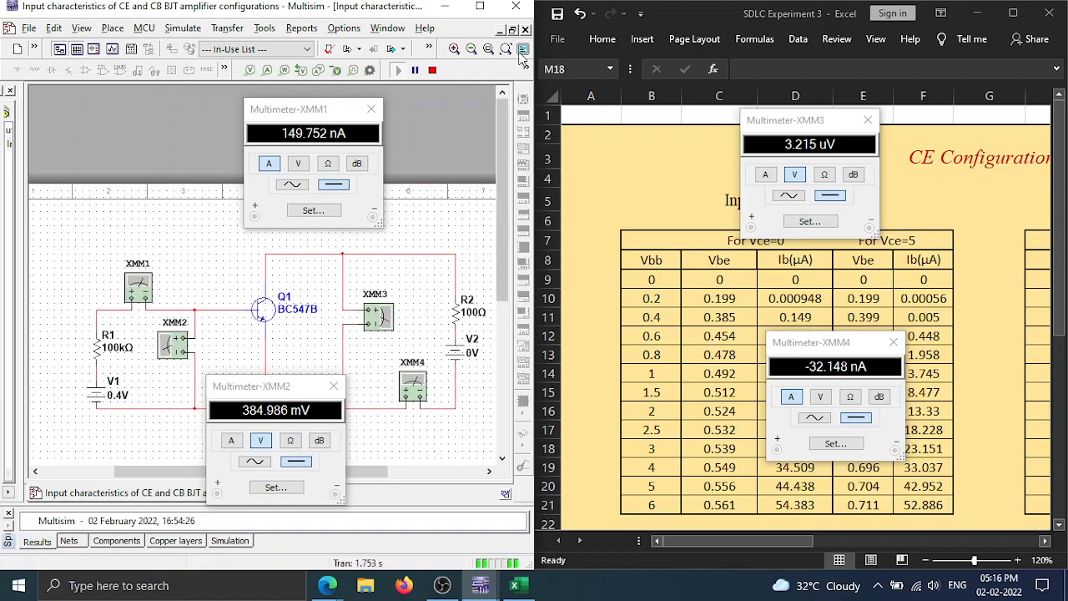
- Move the XMM1, XMM2, XMM3 and XMM4 readouts around the circuit so they no longer cover the Excel table
left_click_drag(834, 354, 453, 426)
left_click(257, 395)
left_click_drag(257, 396, 143, 428)
left_click_drag(302, 113, 185, 144)
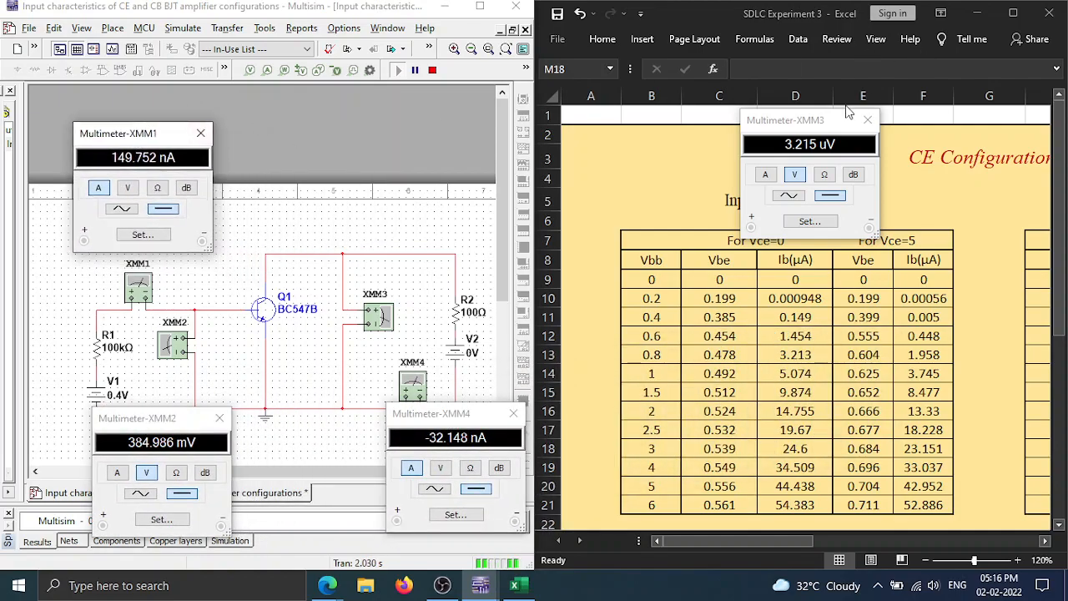
left_click(784, 128)
left_click_drag(800, 129, 397, 136)
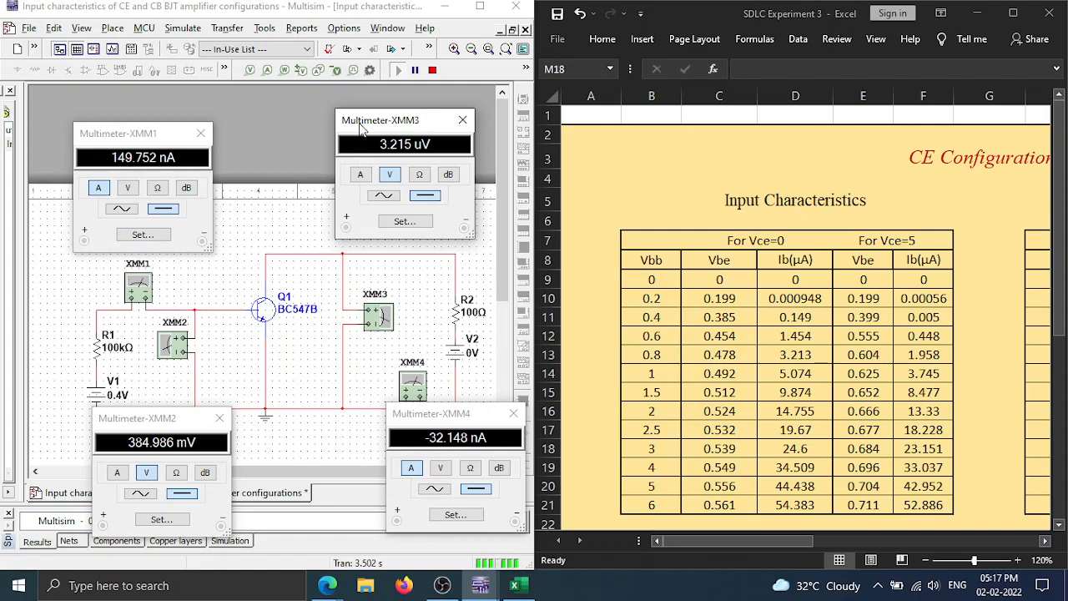
- Stop the simulation, set DC source V1 to 0.6 V, and run and stop the simulation for that input
left_click(415, 70)
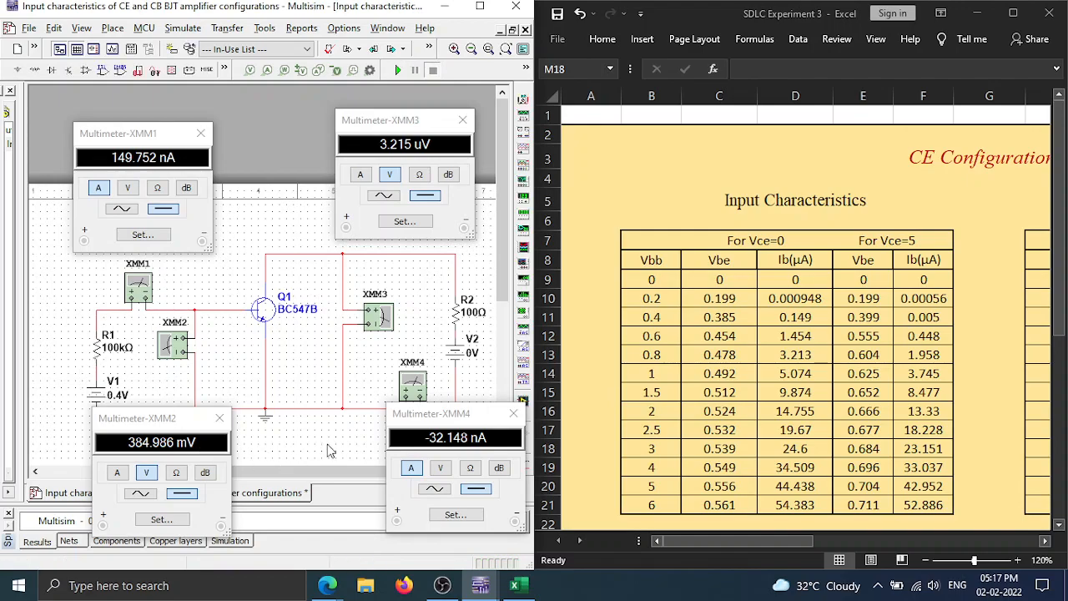
scroll(480, 318, "down", 1)
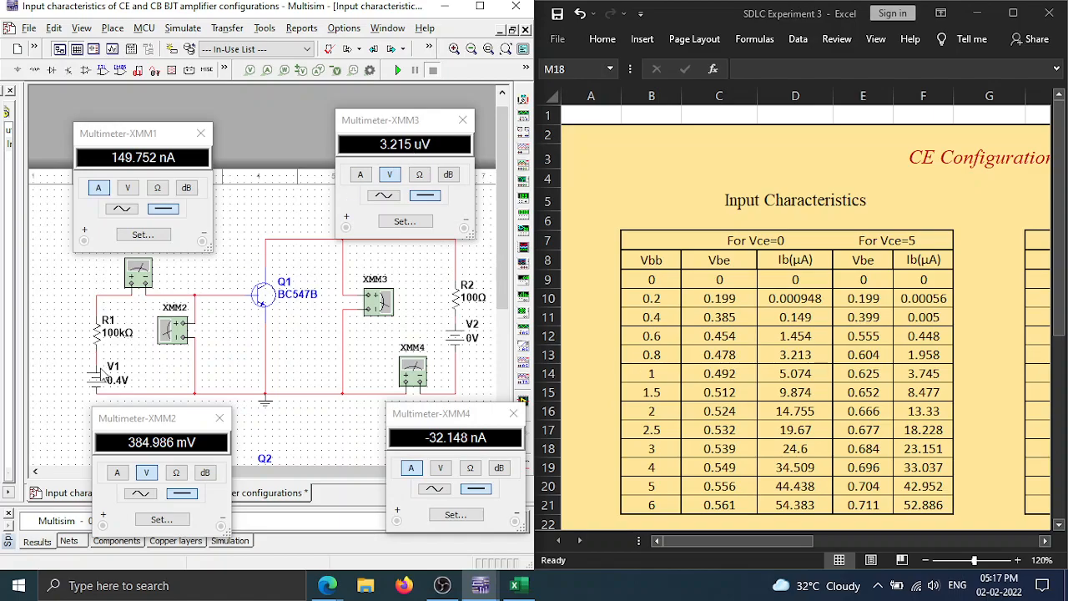
double_click(106, 371)
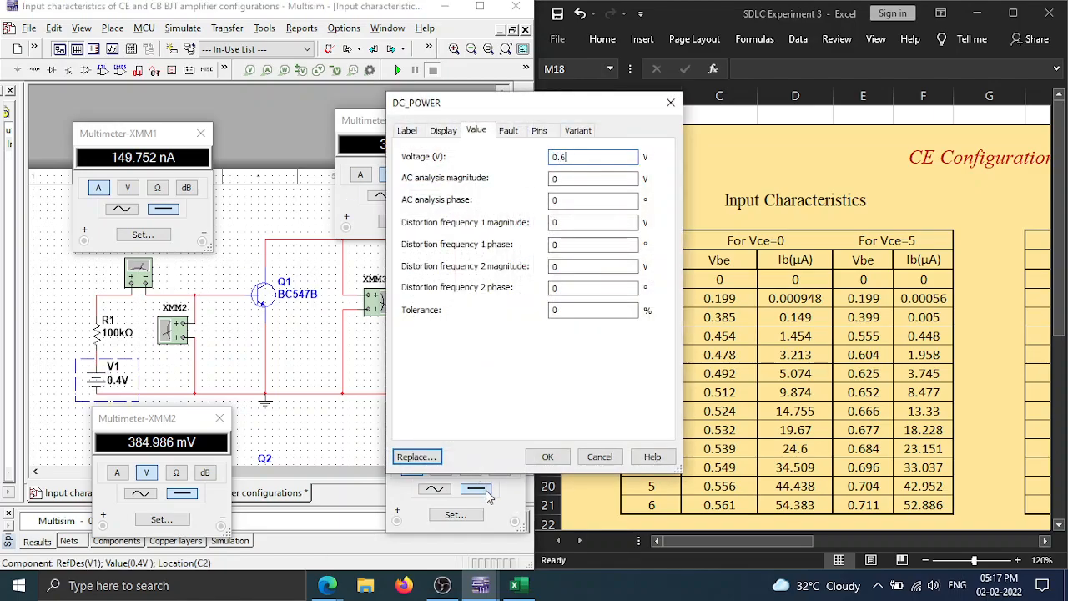
left_click(541, 461)
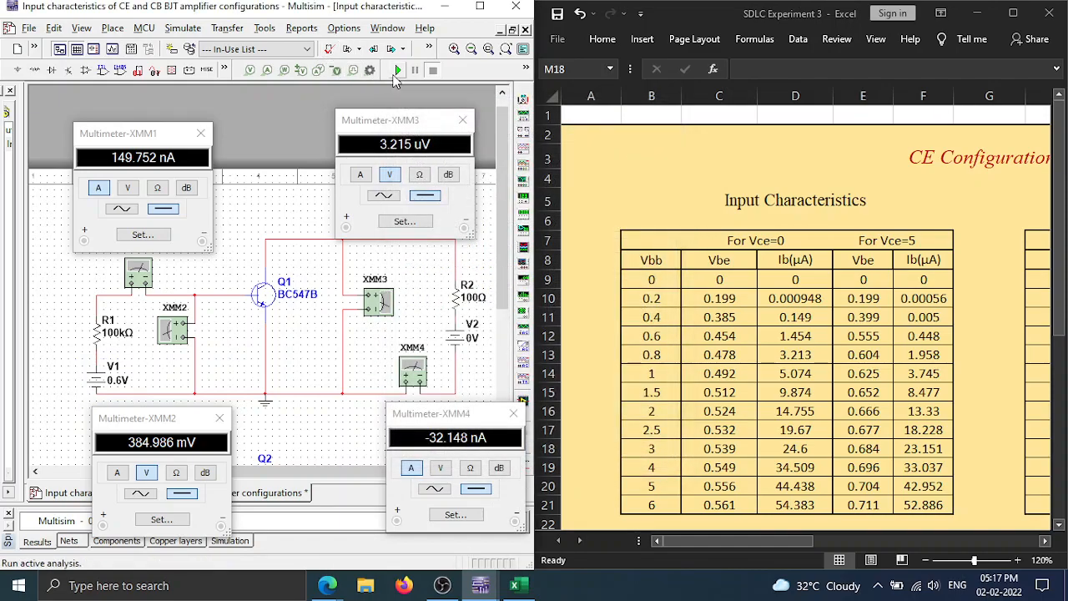
left_click(405, 70)
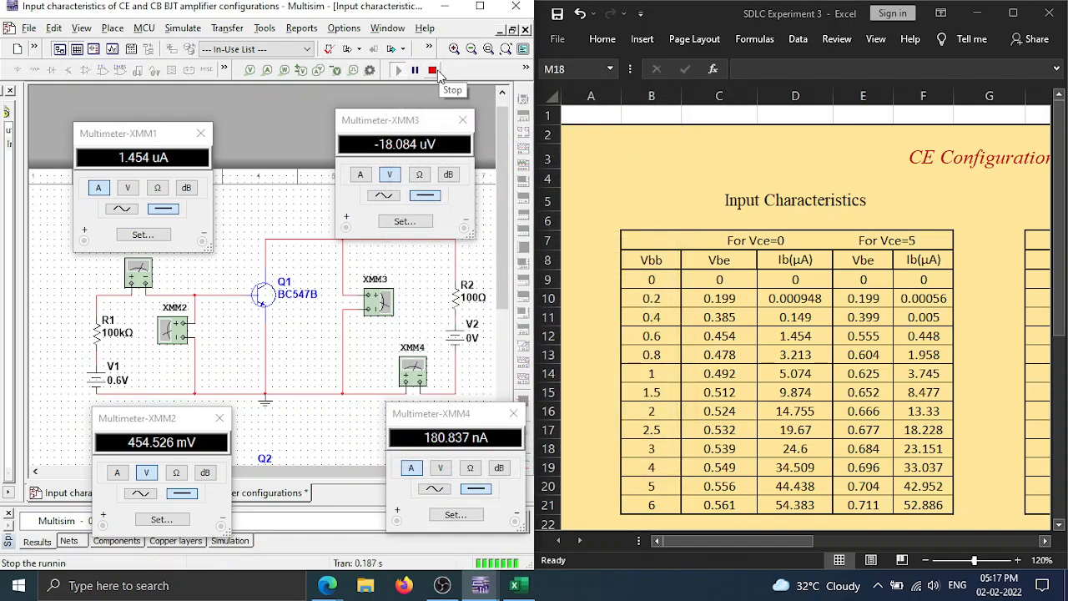
left_click(434, 71)
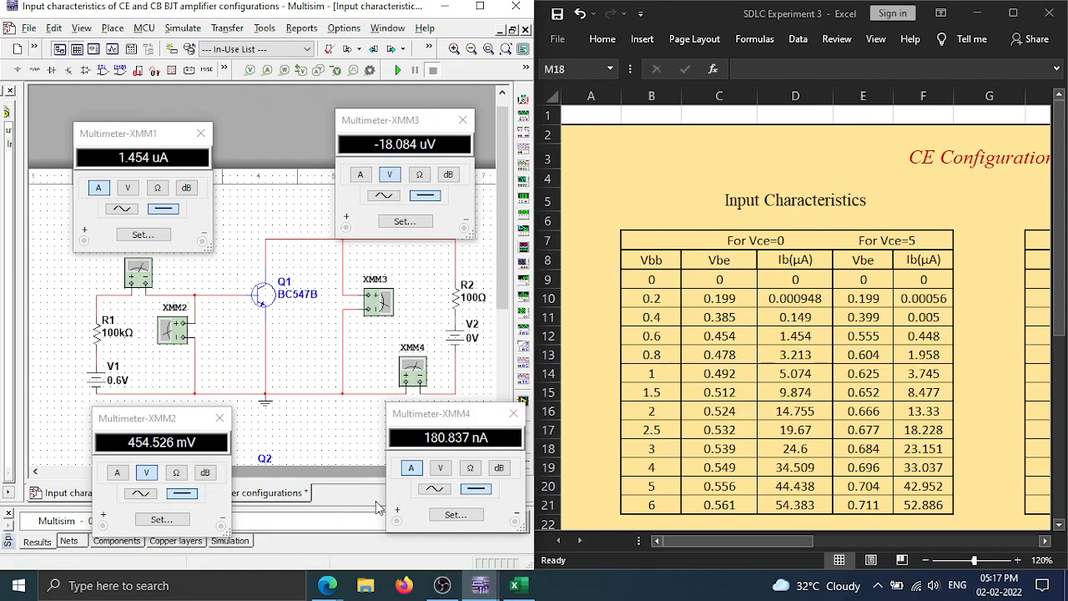
- Set the voltage of DC source V2 to 5.05 V, and run and stop the simulation
left_click_drag(325, 474, 384, 472)
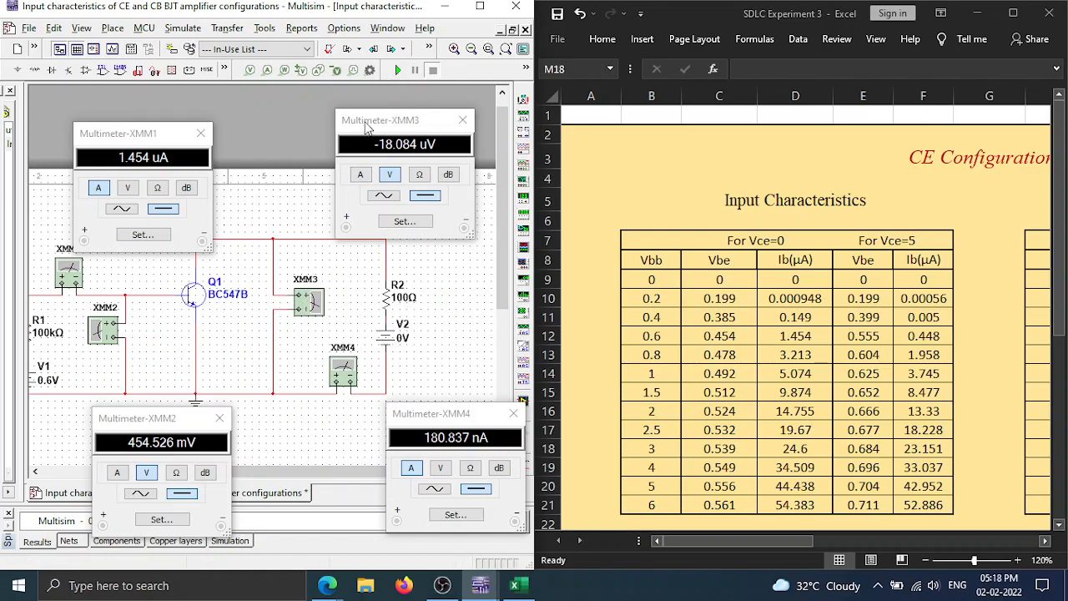
double_click(388, 346)
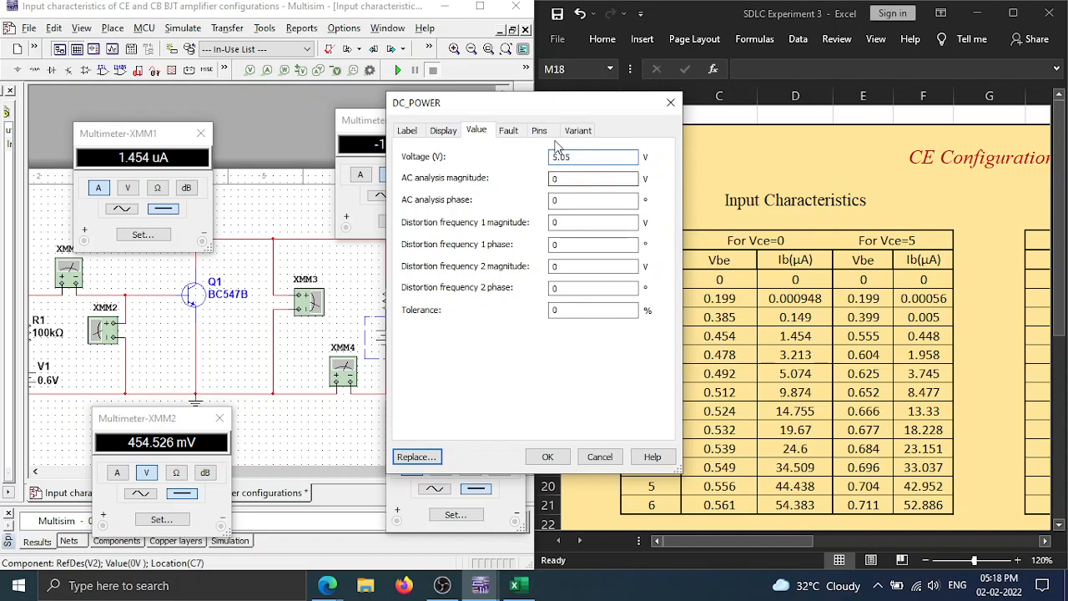
left_click(548, 456)
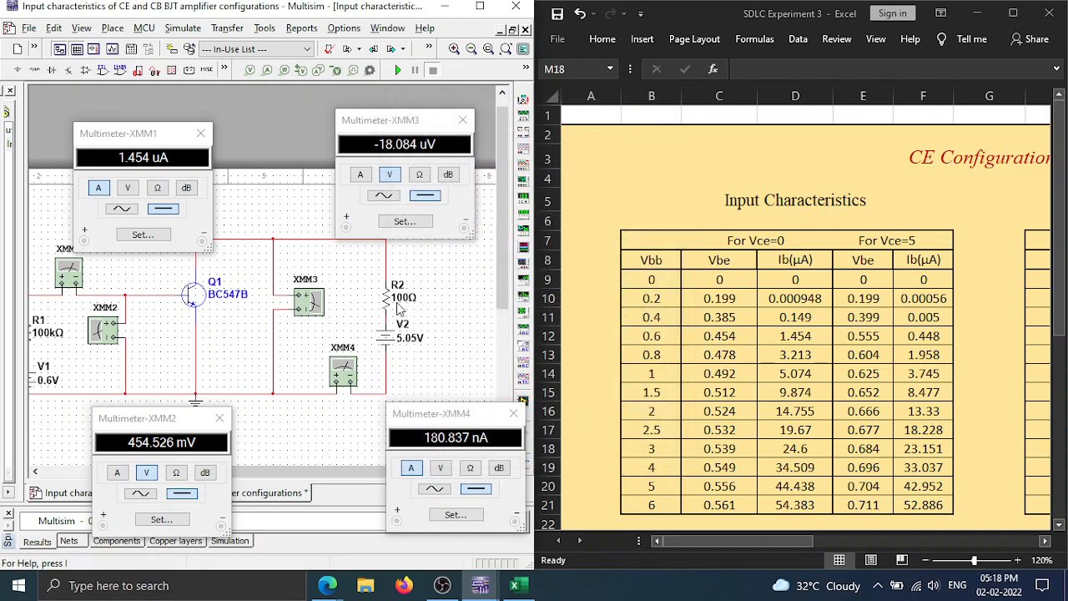
left_click(398, 70)
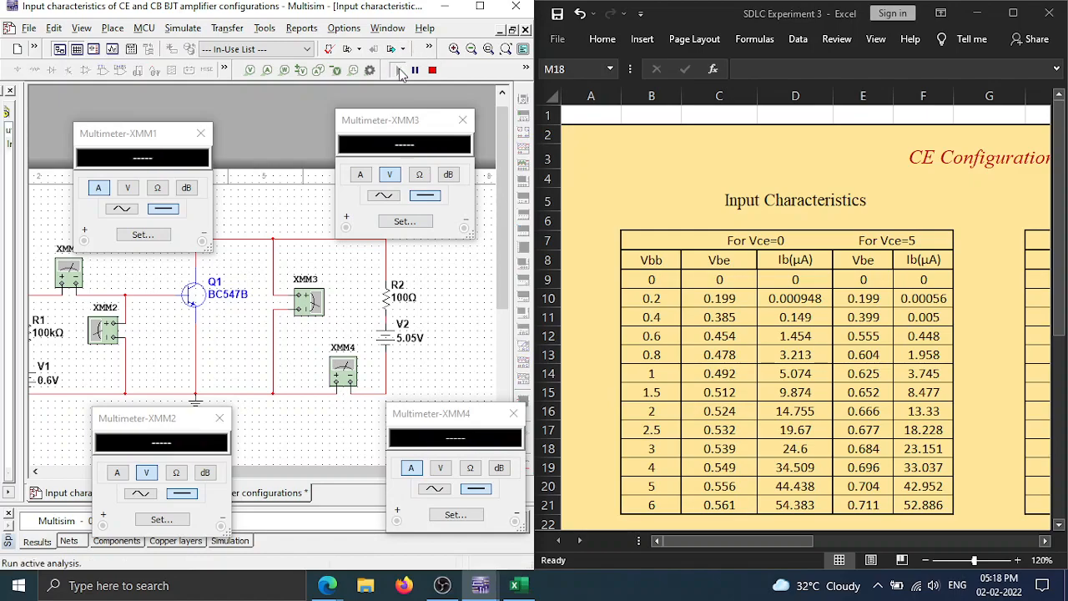
left_click(432, 70)
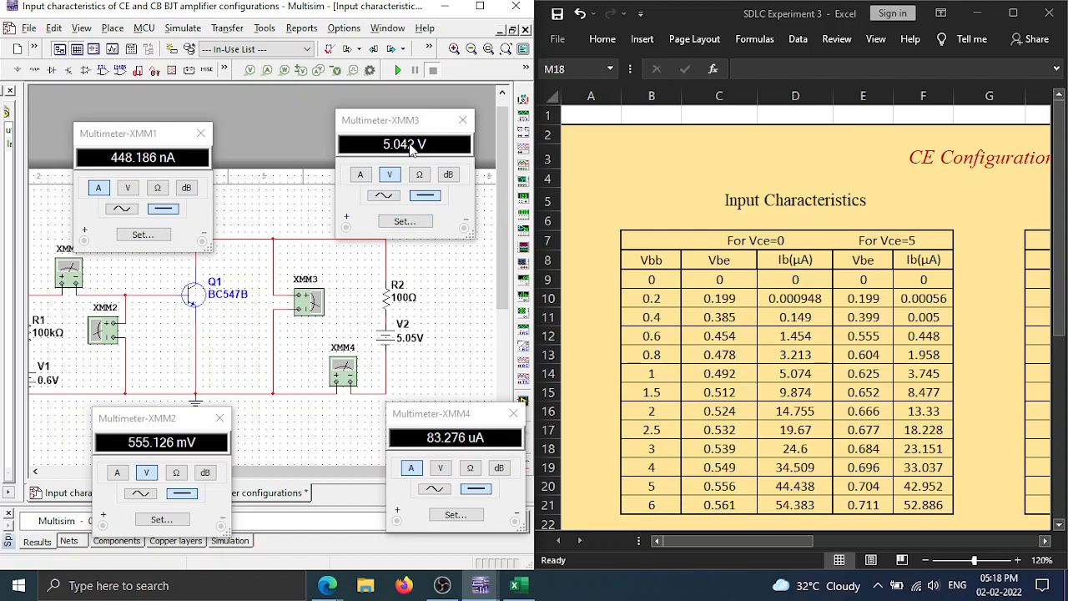
- Set the voltage of DC source V1 to 0 V, and run and stop the simulation
left_click_drag(305, 471, 274, 470)
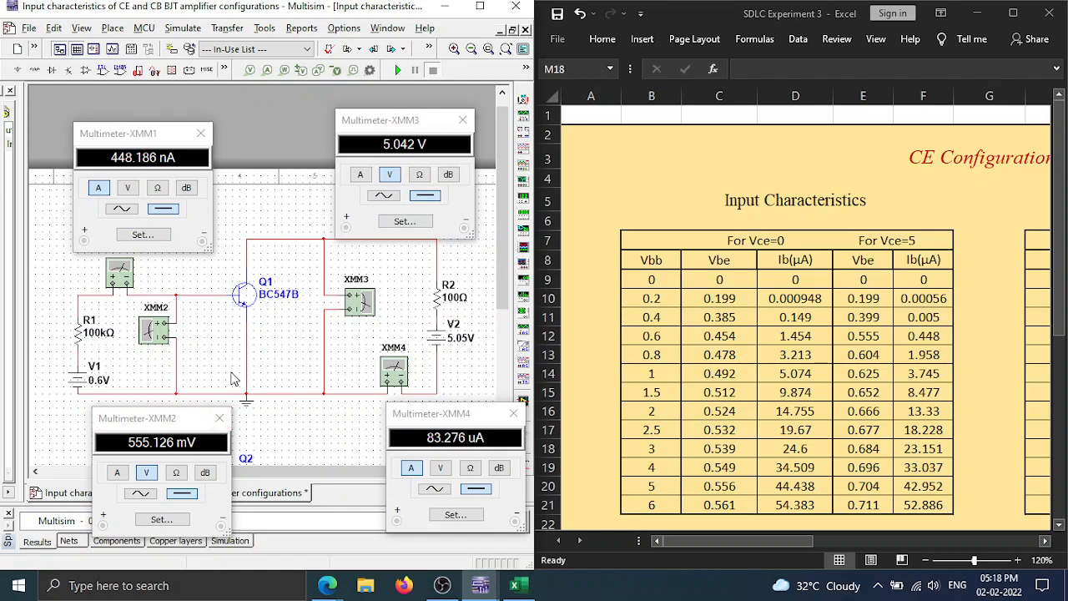
double_click(75, 384)
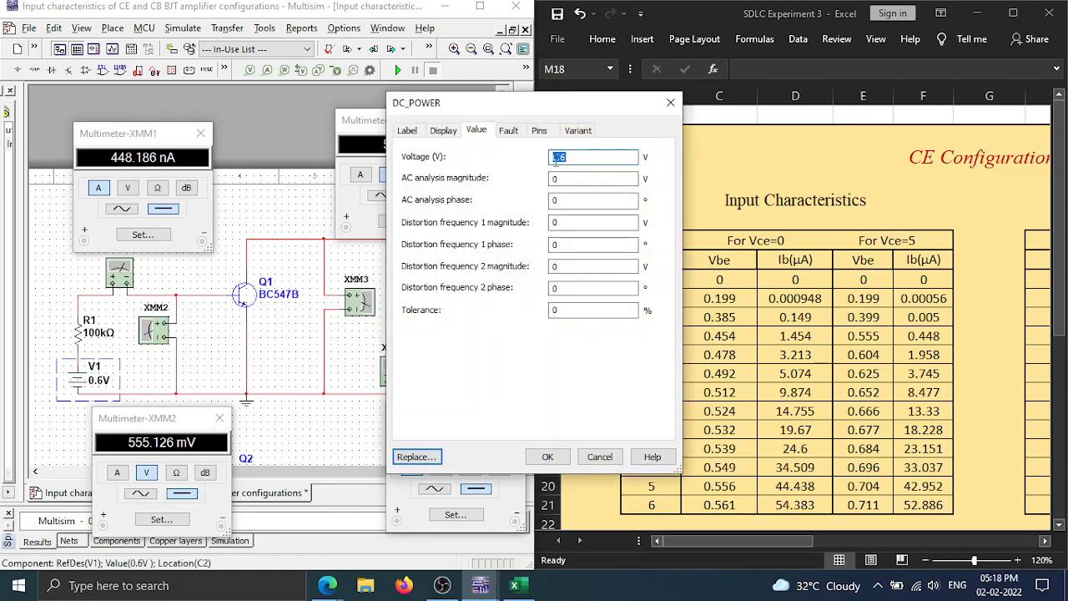
type("0")
left_click(547, 456)
left_click(397, 70)
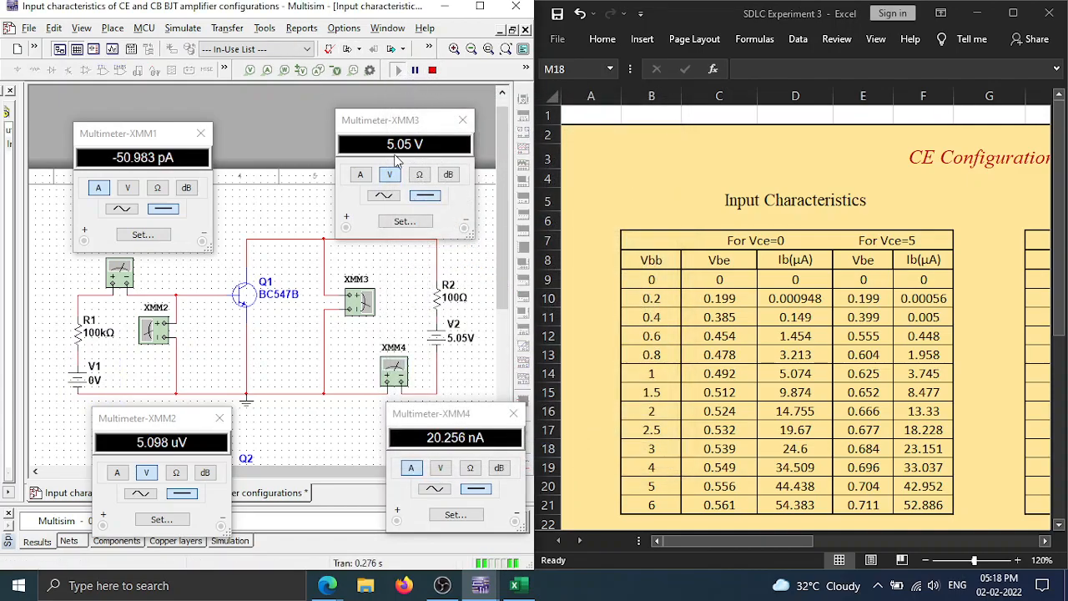
left_click(432, 70)
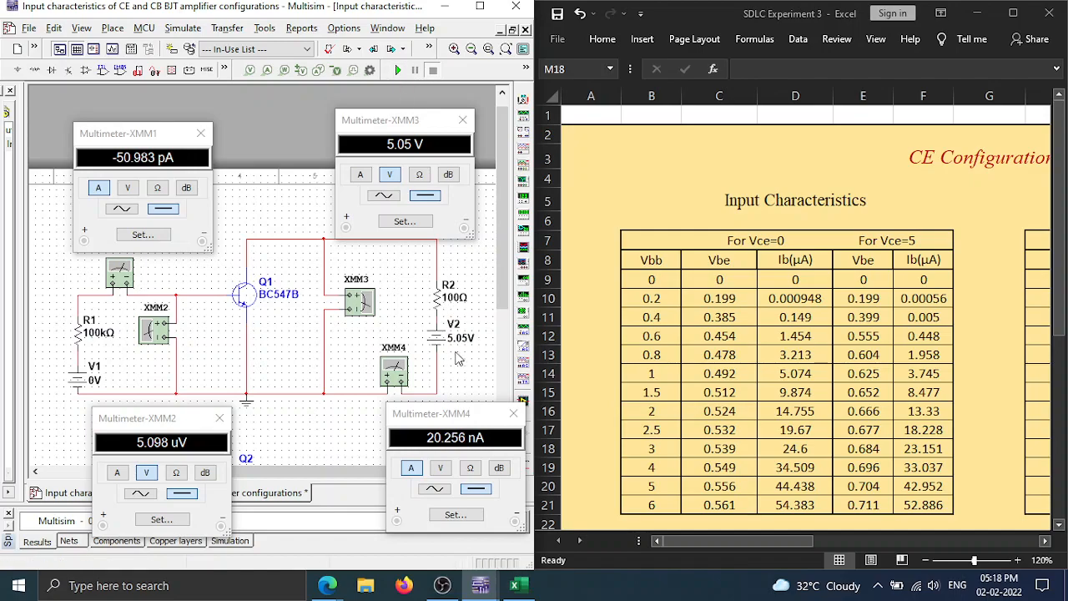
- Set the voltage of DC source V1 to 0.2 V, and run and stop the simulation
double_click(81, 386)
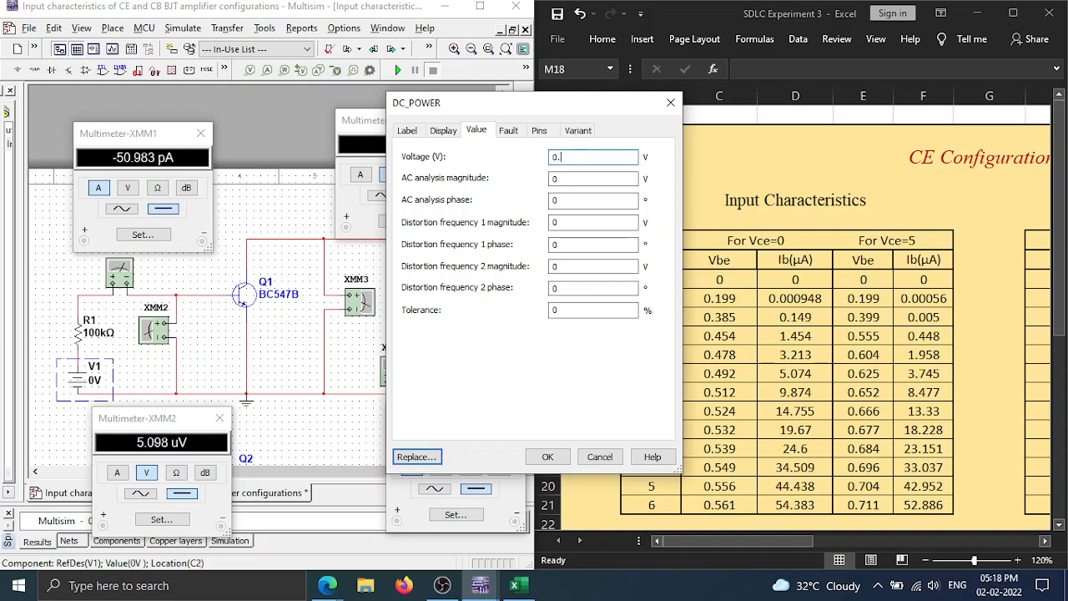
type("0.2")
left_click(547, 457)
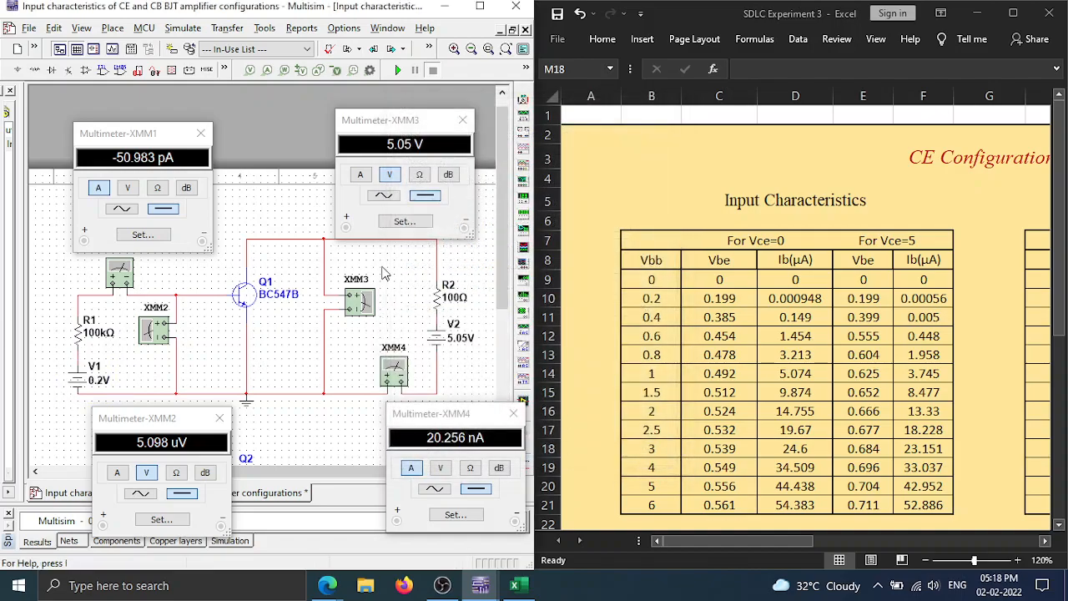
left_click(396, 70)
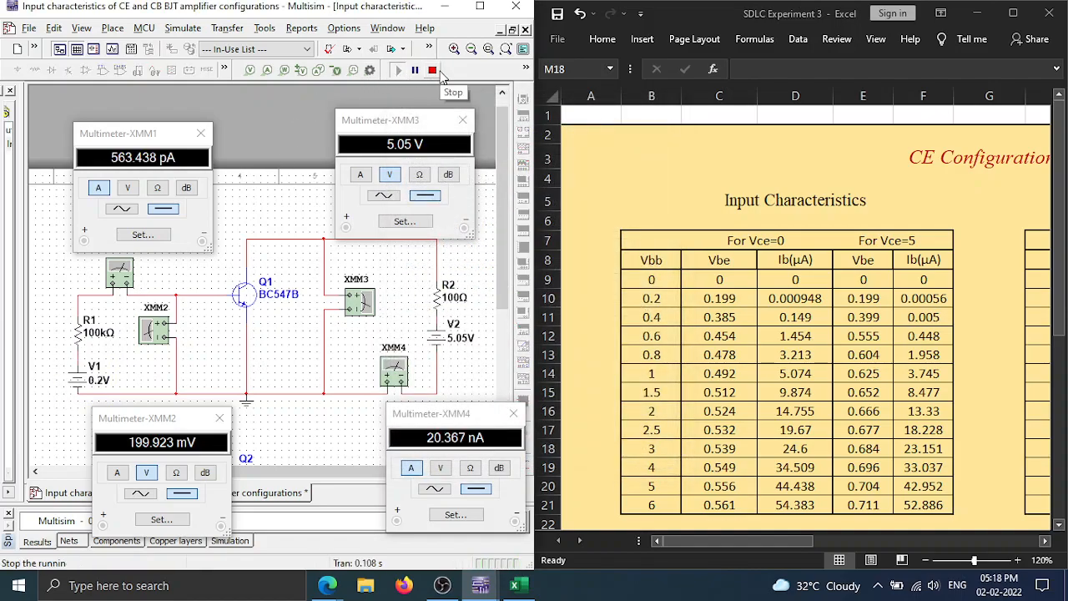
left_click(434, 72)
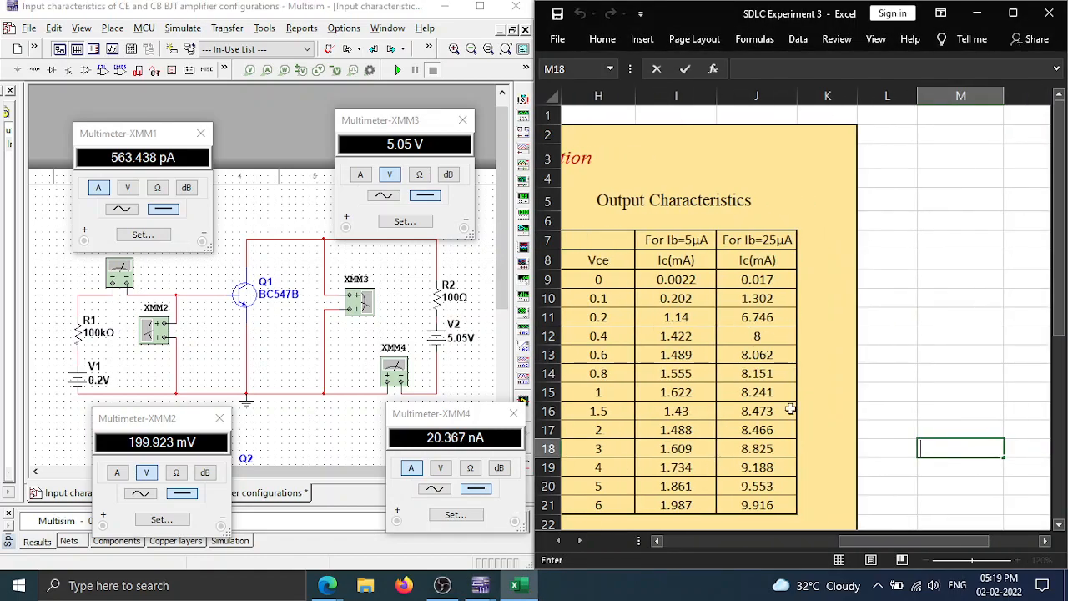
- Examine the full Ib value for Vbb 0.2 in the Vce=5 columns of the Excel Input Characteristics table
left_click_drag(899, 542, 597, 540)
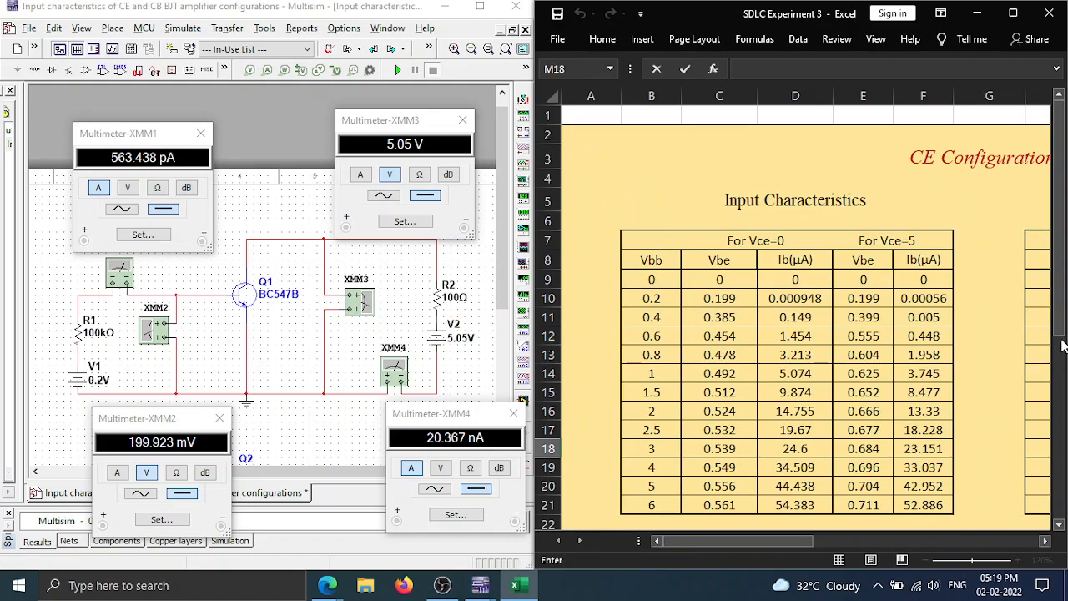
left_click(920, 302)
double_click(934, 303)
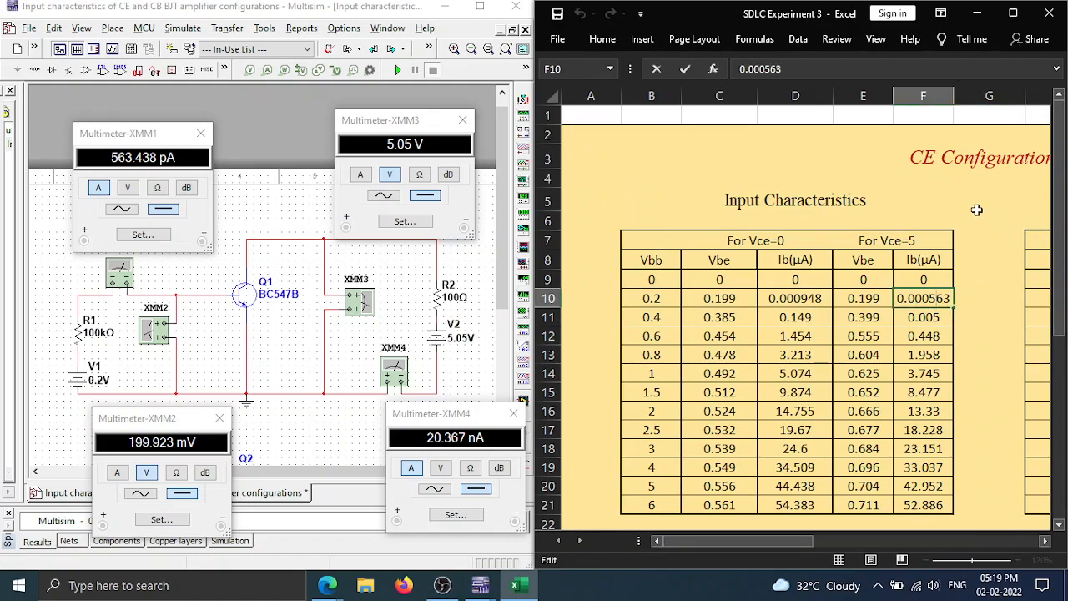
left_click(943, 197)
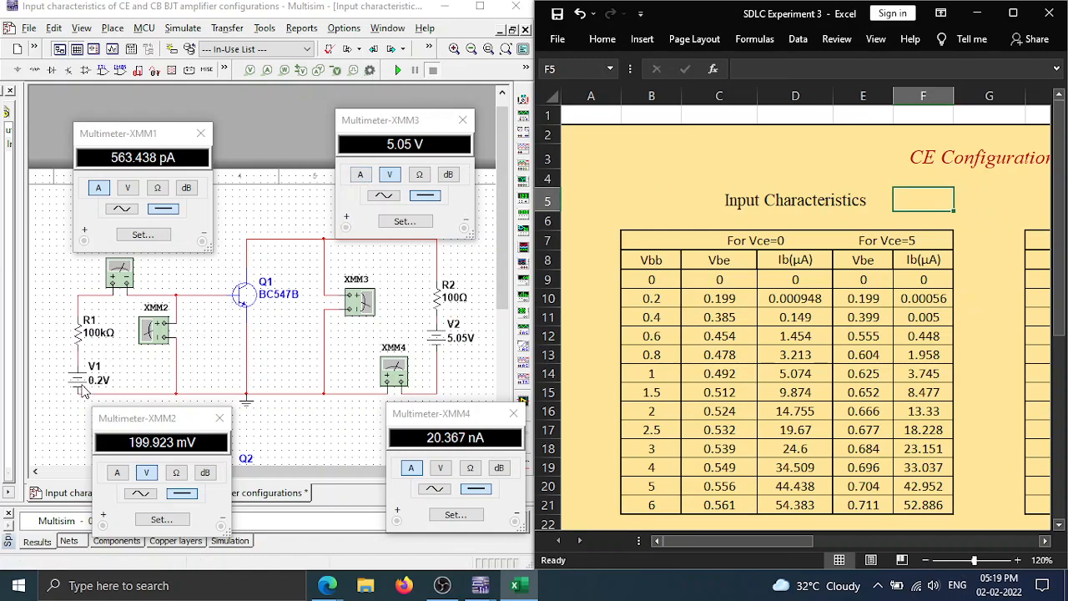
- Set DC source V1 to 0.4 V and run the simulation for the Vce=5 series
double_click(81, 385)
type("0.4")
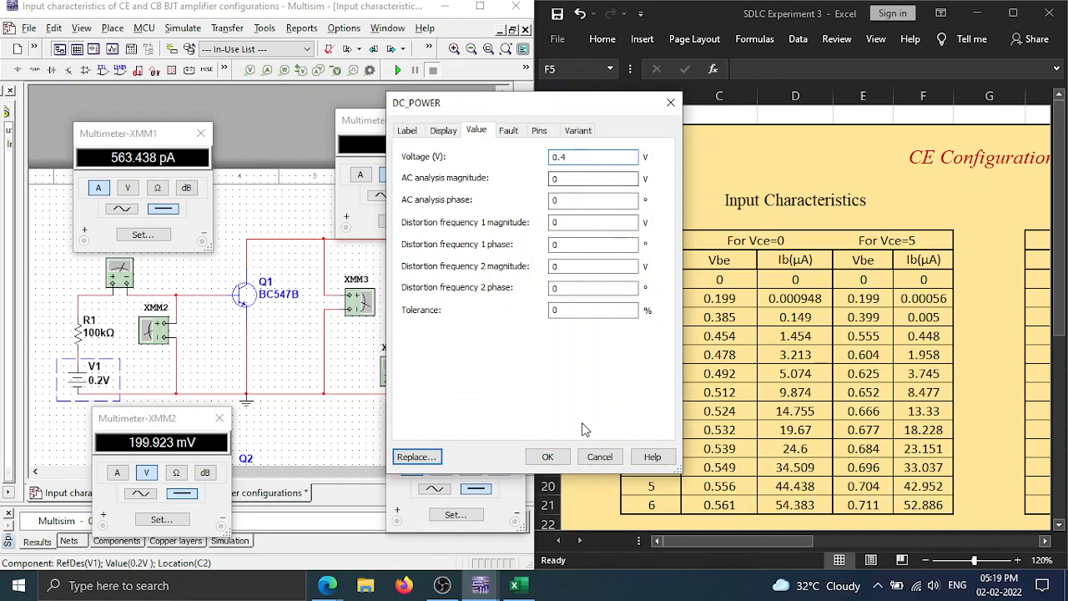
left_click(548, 457)
left_click(397, 70)
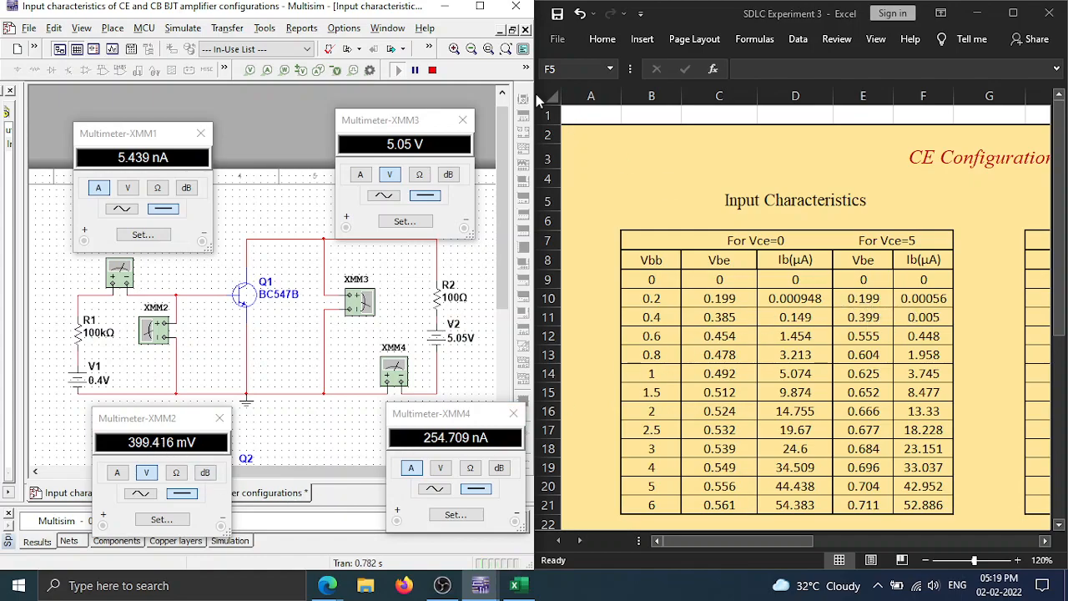
- Stop the current run, set DC source V1 to 5 V, and run and stop the simulation
left_click(429, 72)
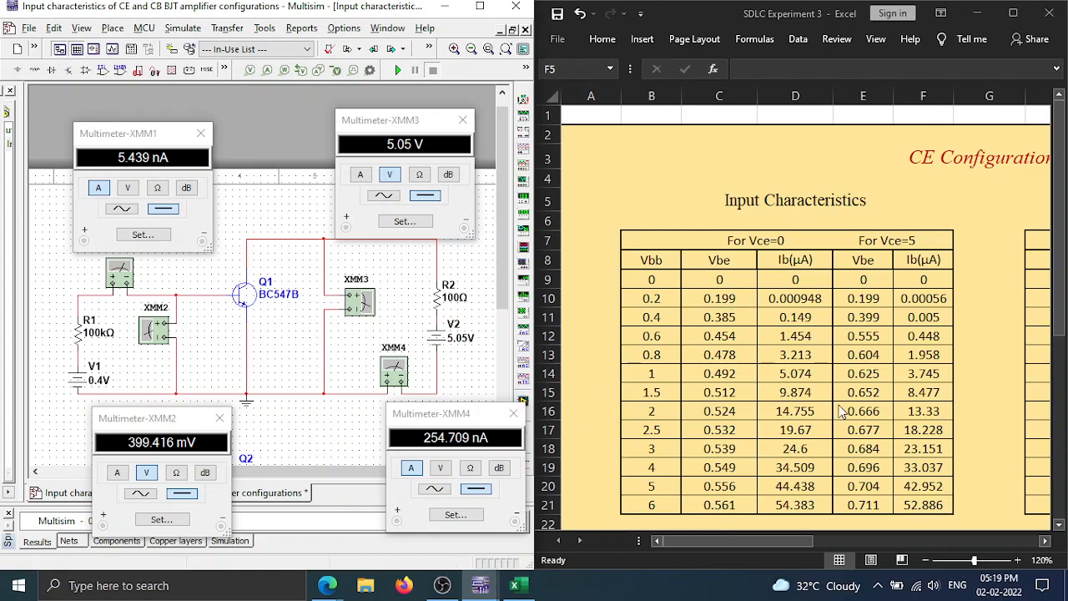
double_click(75, 384)
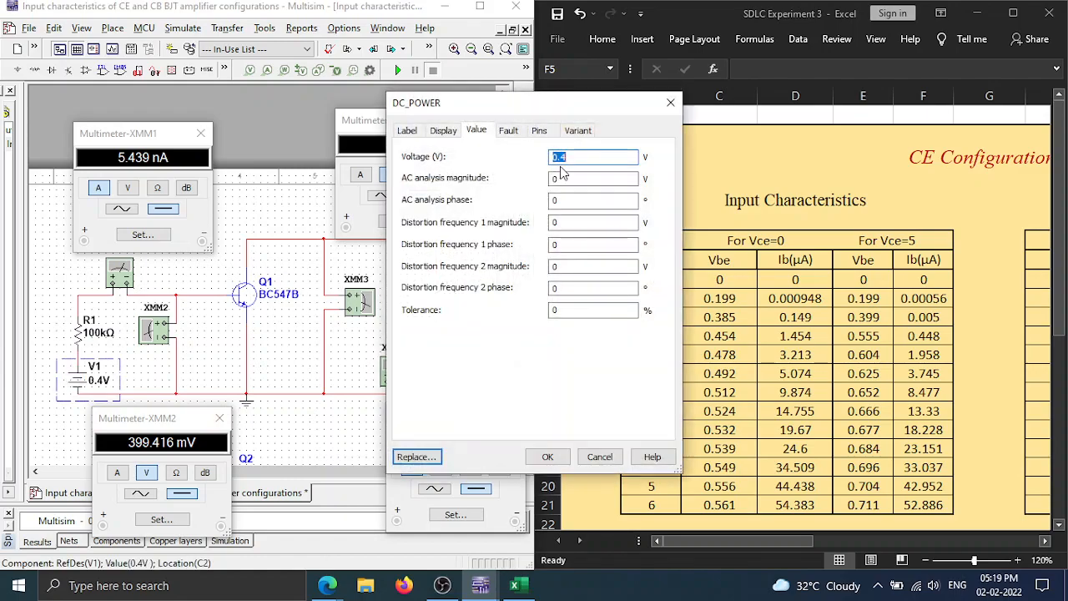
type("5")
left_click(547, 456)
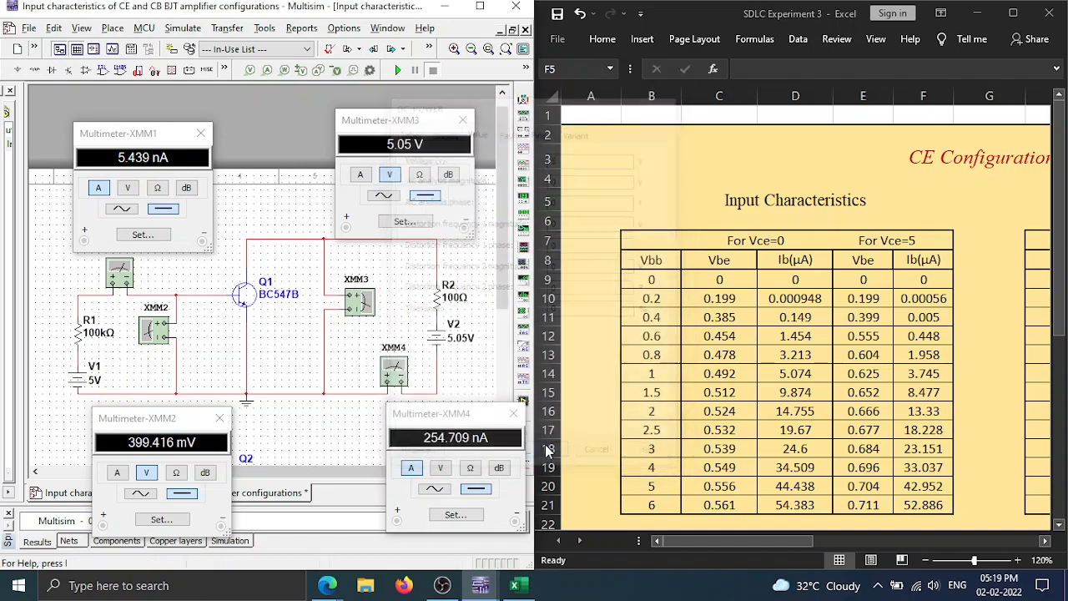
left_click(398, 71)
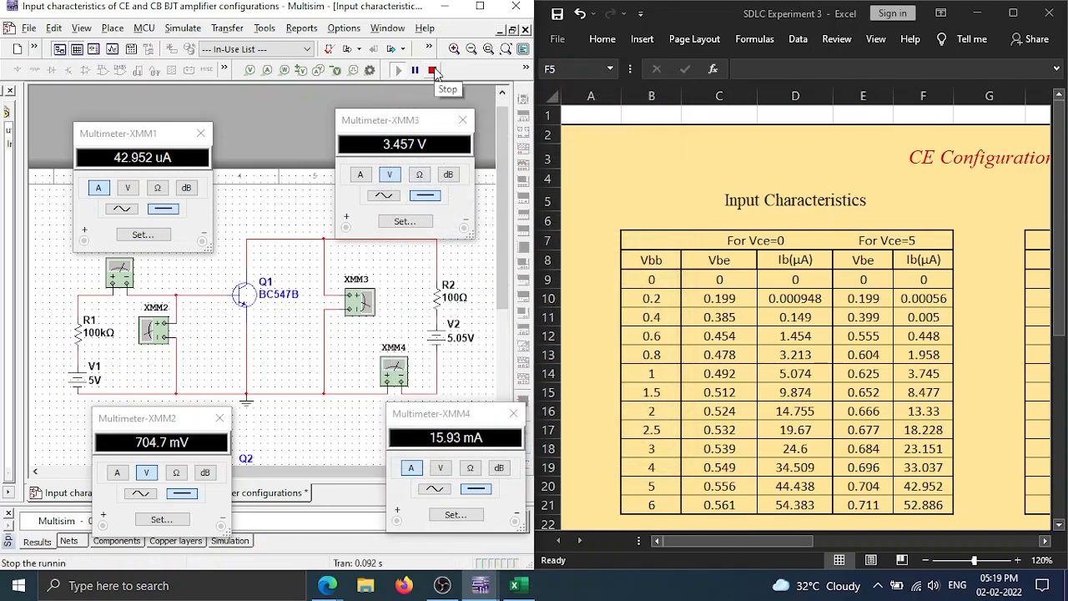
left_click(433, 71)
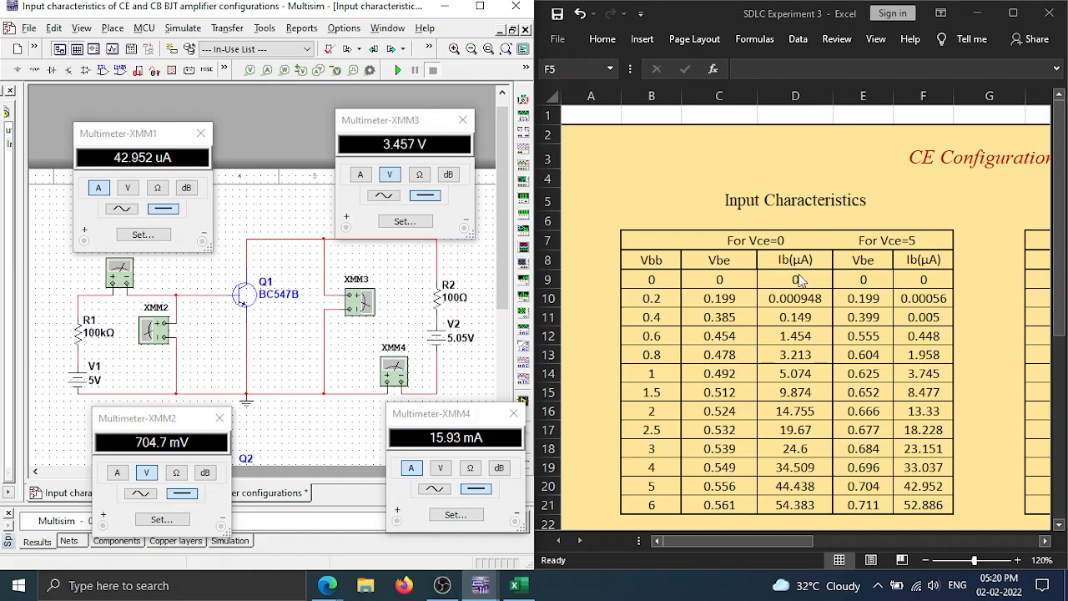
- Close the XMM1 to XMM4 multimeter displays and look over the Q2 circuit below
left_click(512, 415)
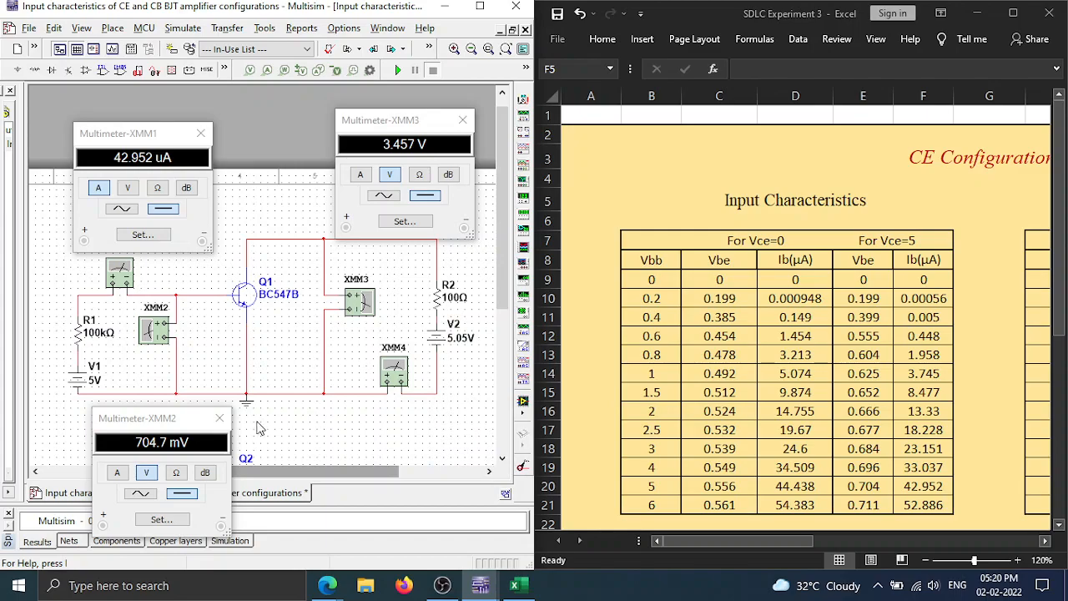
left_click(219, 417)
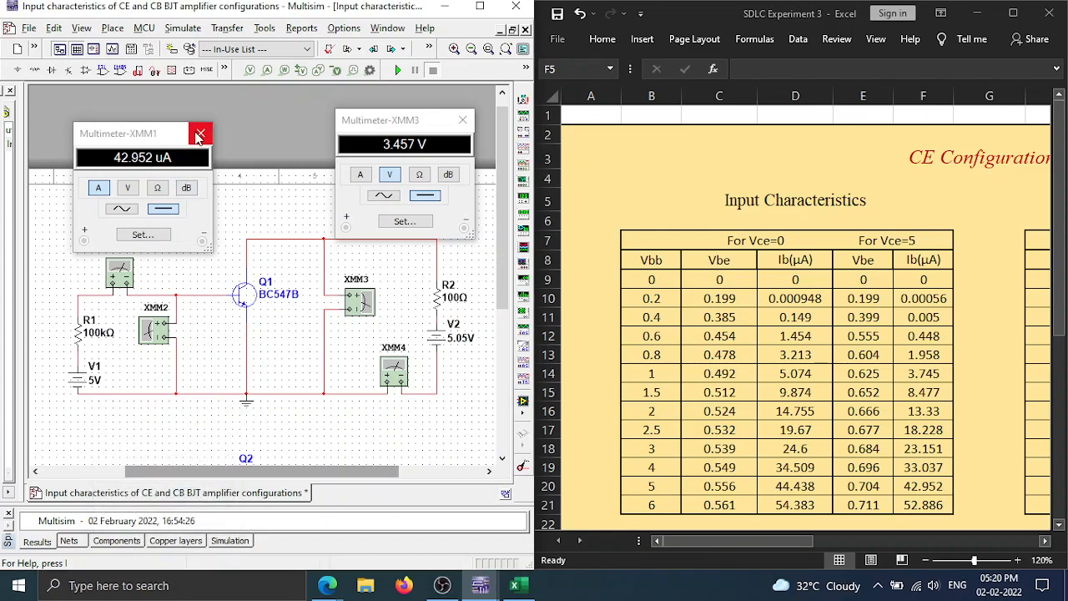
left_click(200, 134)
left_click(465, 120)
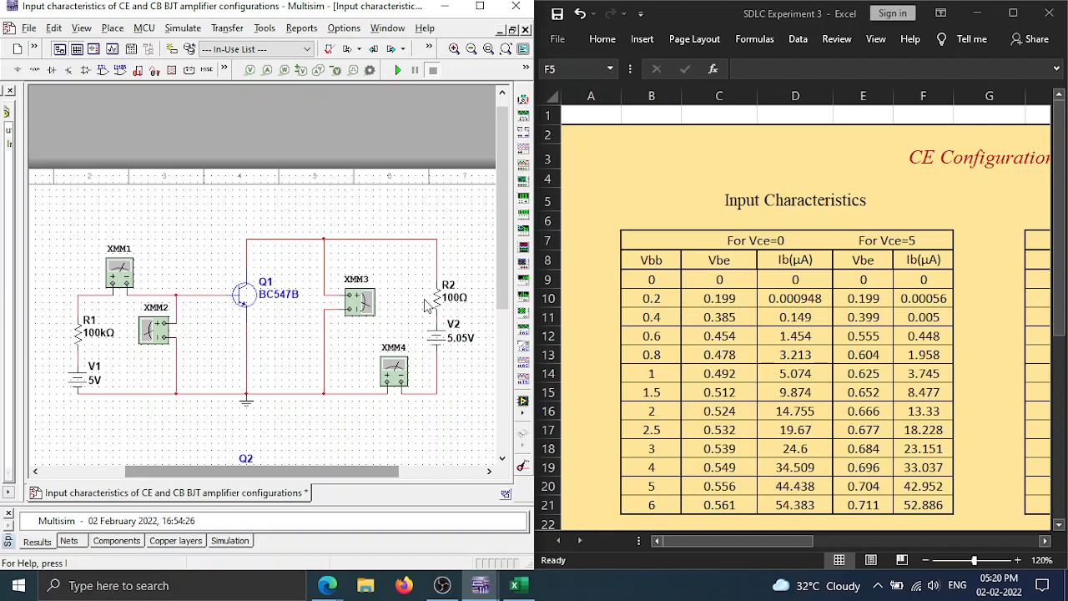
left_click_drag(508, 241, 512, 378)
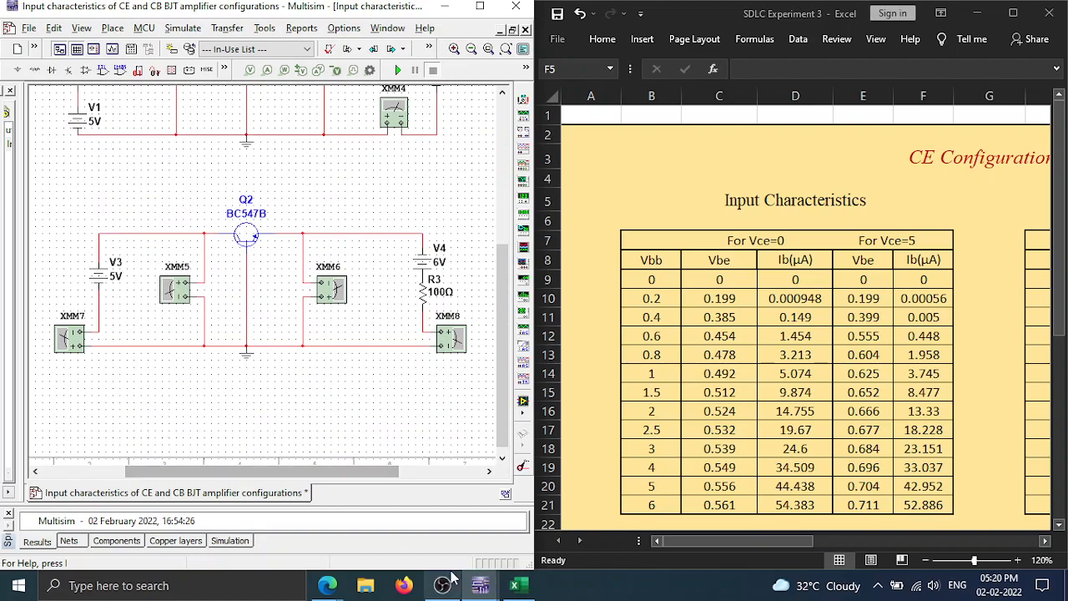
mouse_move(442, 584)
mouse_move(458, 530)
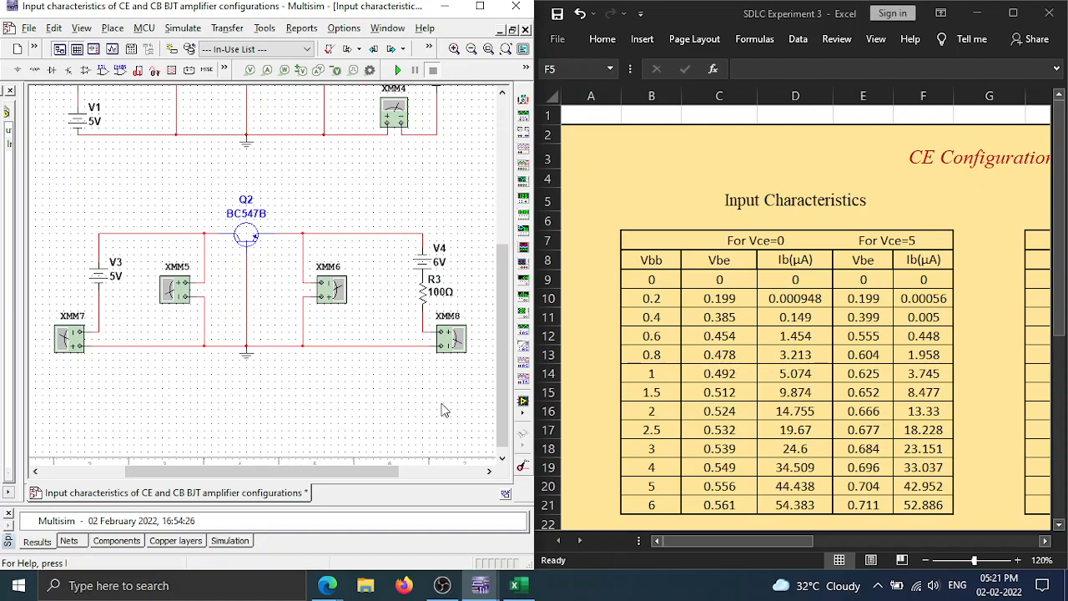
- Return to the Q1 common-emitter circuit and open the displays of multimeters XMM1, XMM2, XMM3 and XMM4
left_click_drag(505, 379, 504, 241)
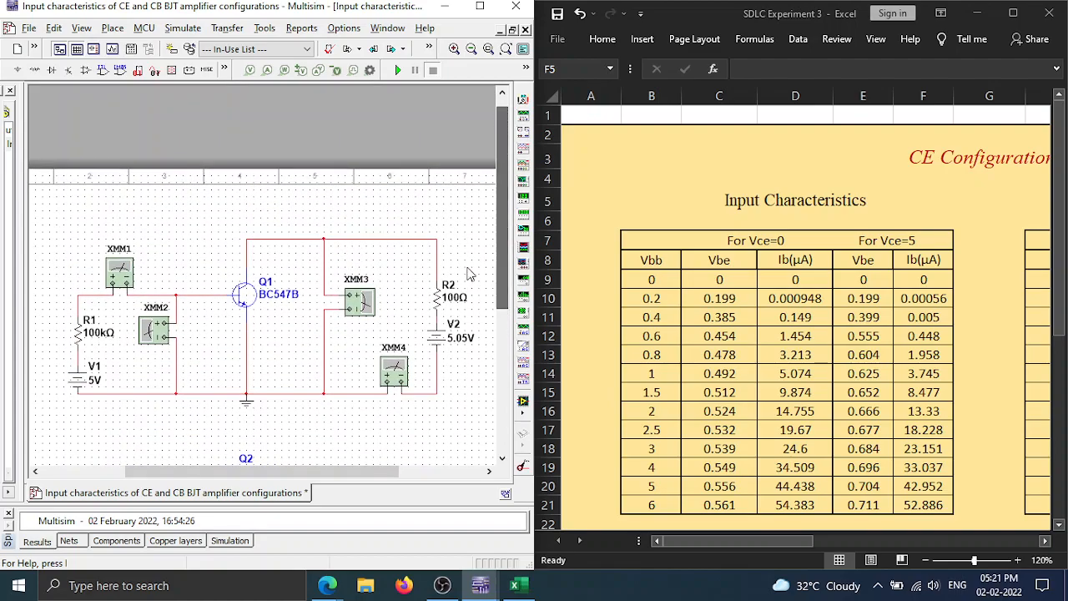
left_click_drag(230, 468, 267, 472)
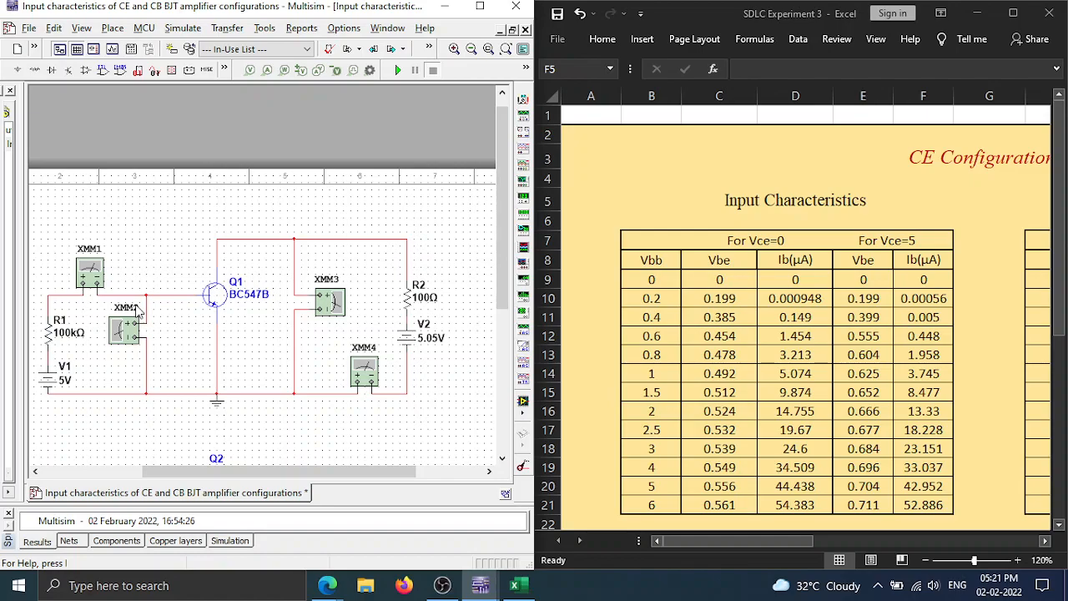
double_click(94, 274)
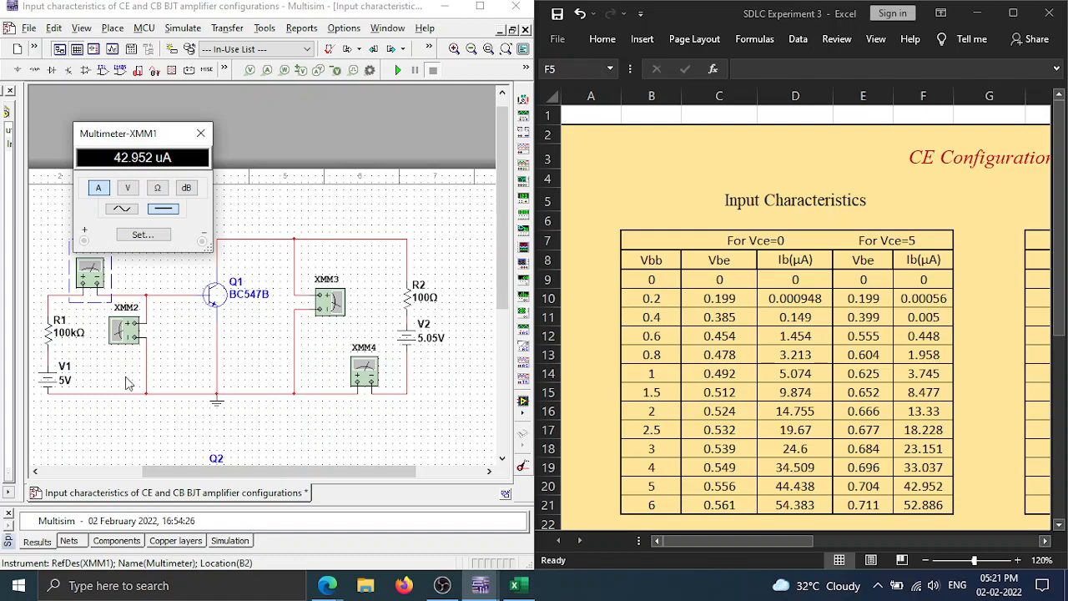
double_click(121, 332)
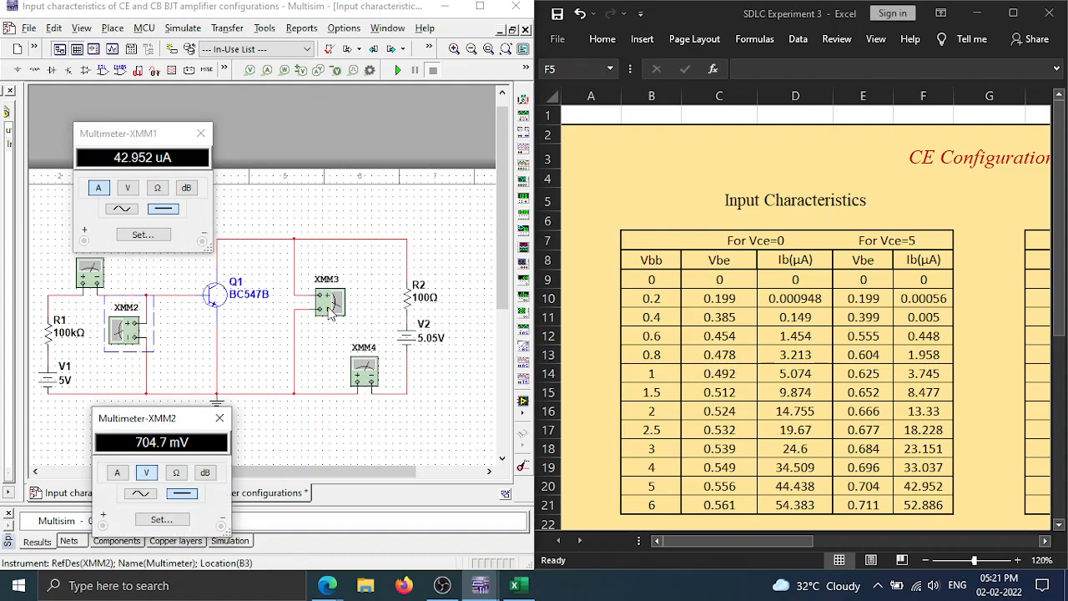
double_click(331, 310)
double_click(360, 372)
- Set the voltage of DC source V2 to 0 V, and run and stop the simulation
double_click(415, 343)
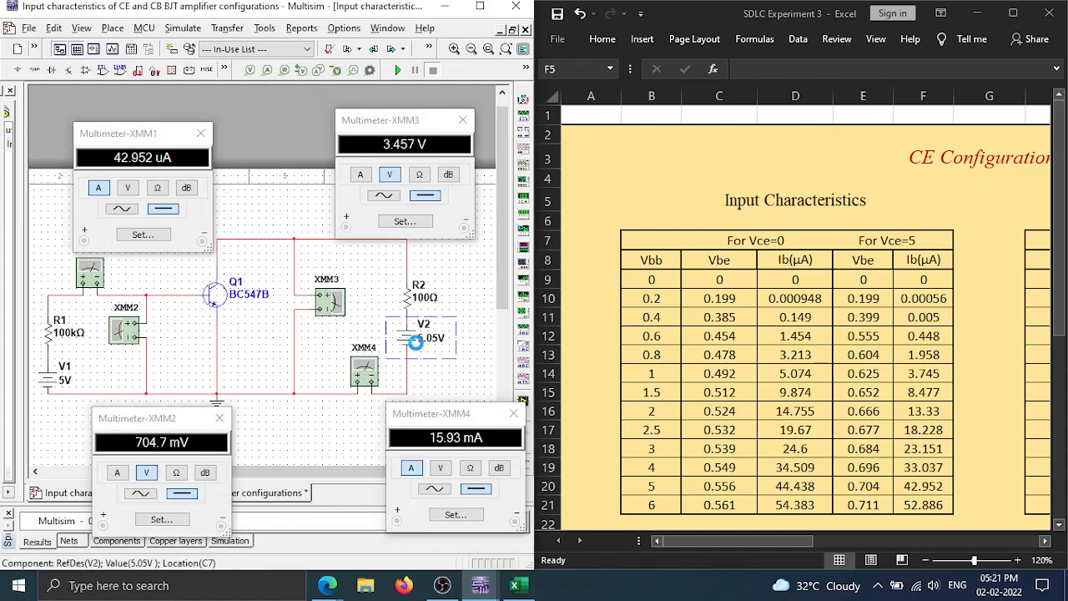
type("0")
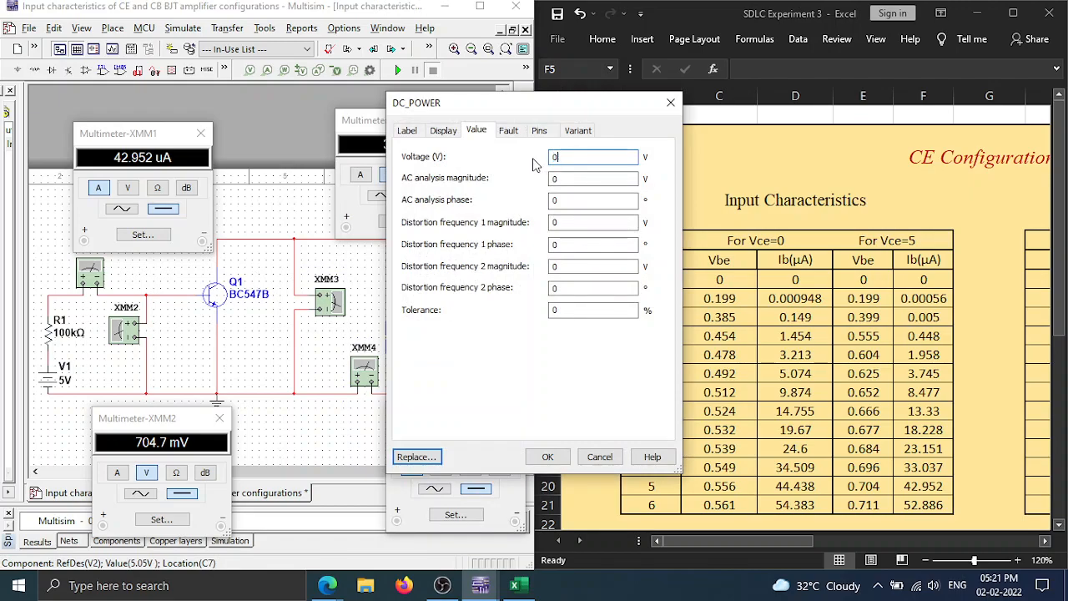
left_click(551, 457)
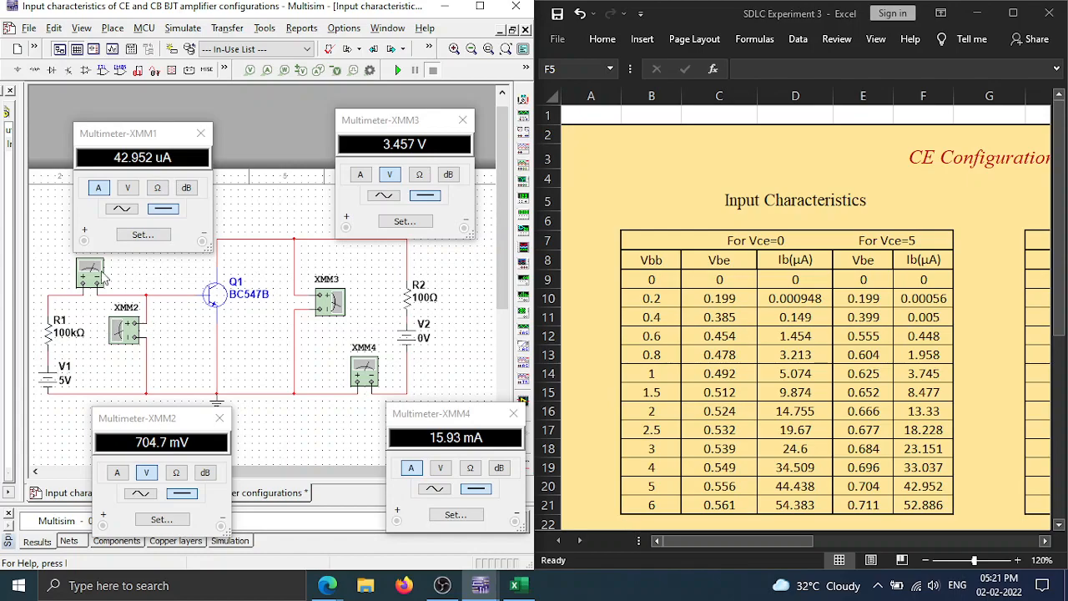
left_click(397, 70)
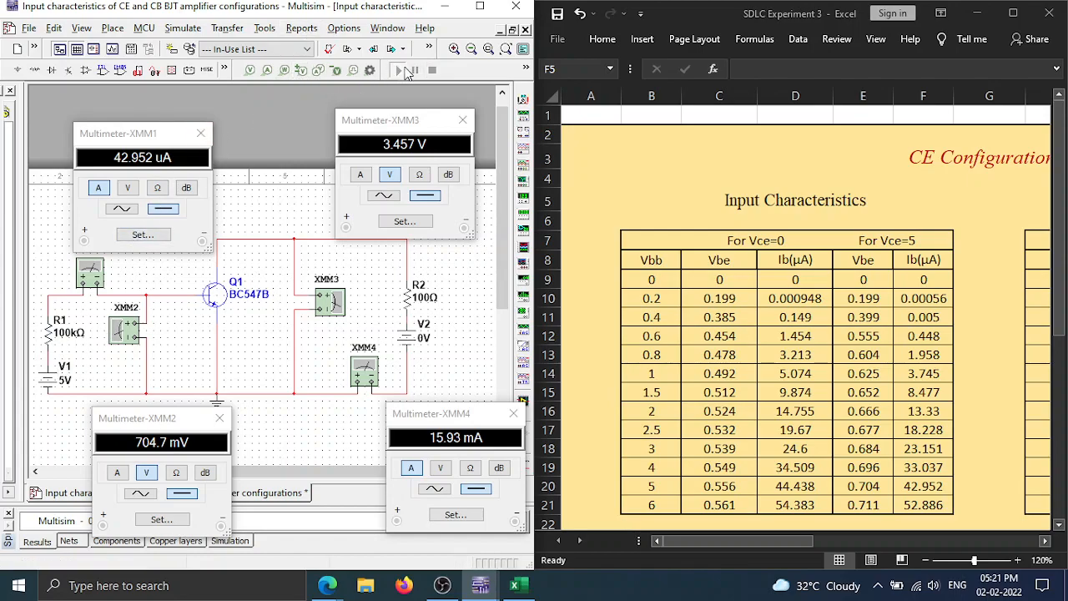
left_click(433, 71)
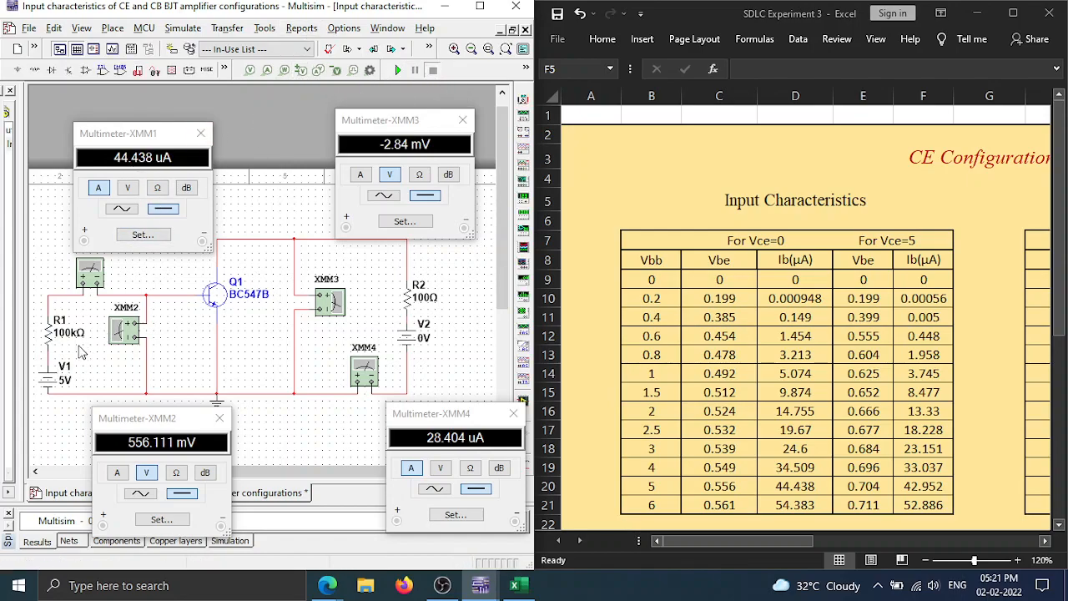
- Set the voltage of DC source V1 to 1.1 V, and run and stop the simulation
double_click(54, 378)
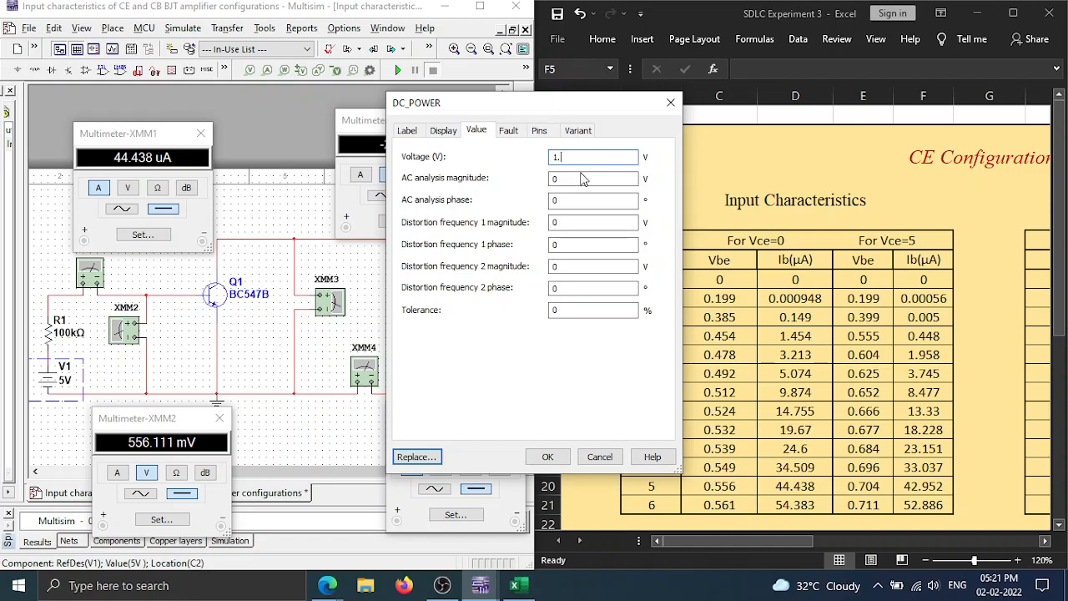
left_click(548, 456)
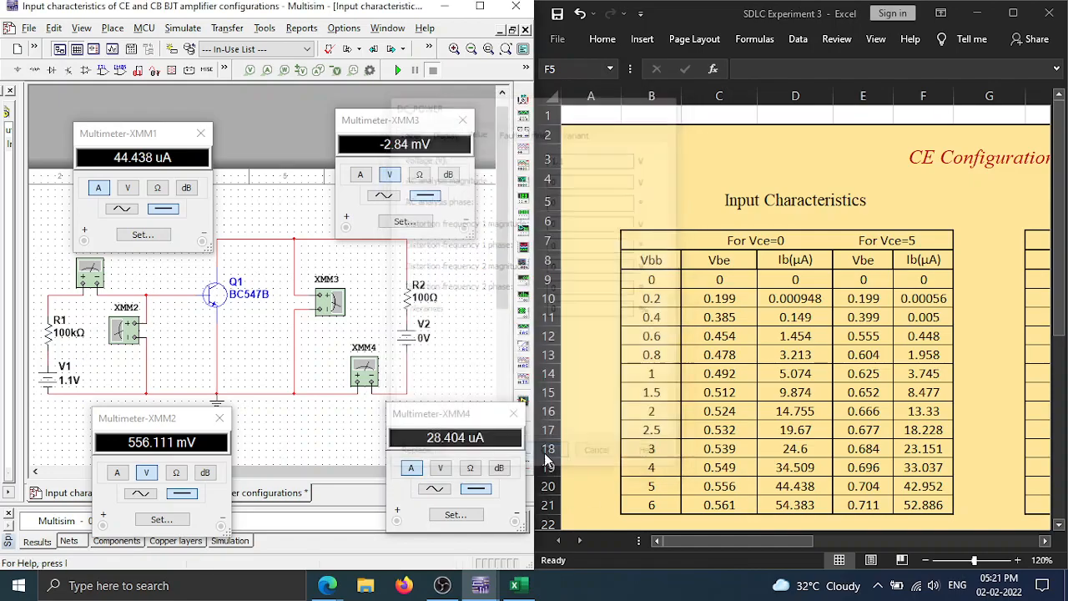
left_click(398, 70)
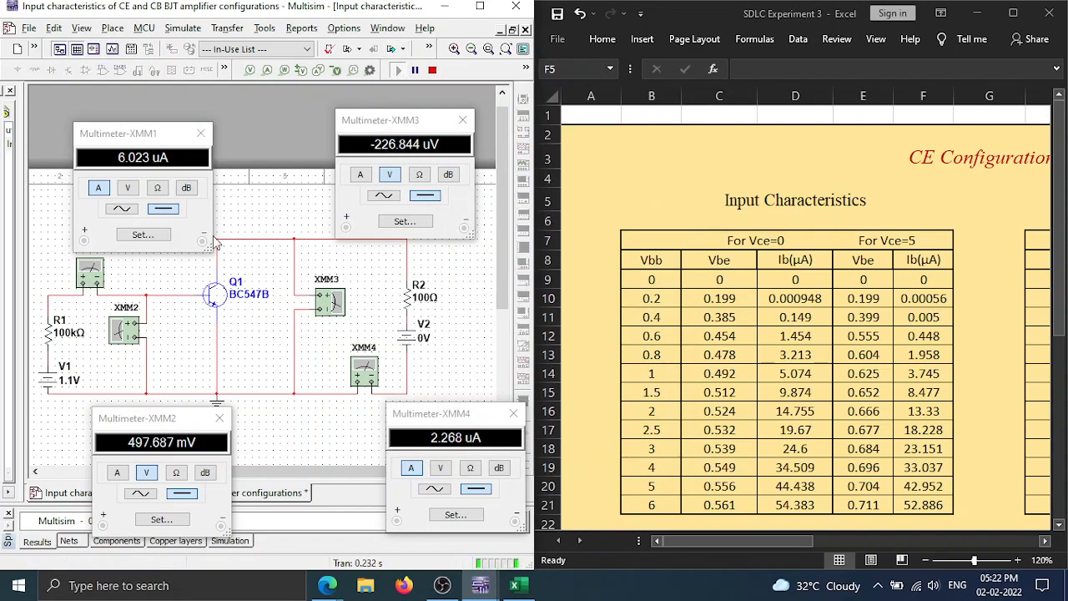
left_click(432, 70)
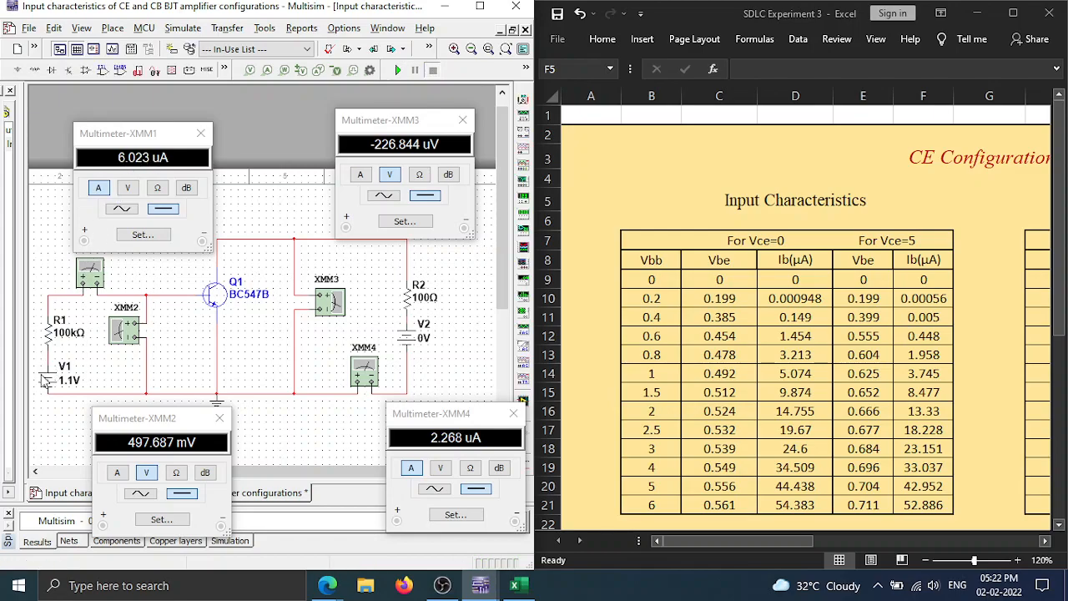
- Set the voltage of DC source V1 to 1.05 V and run the simulation
double_click(46, 379)
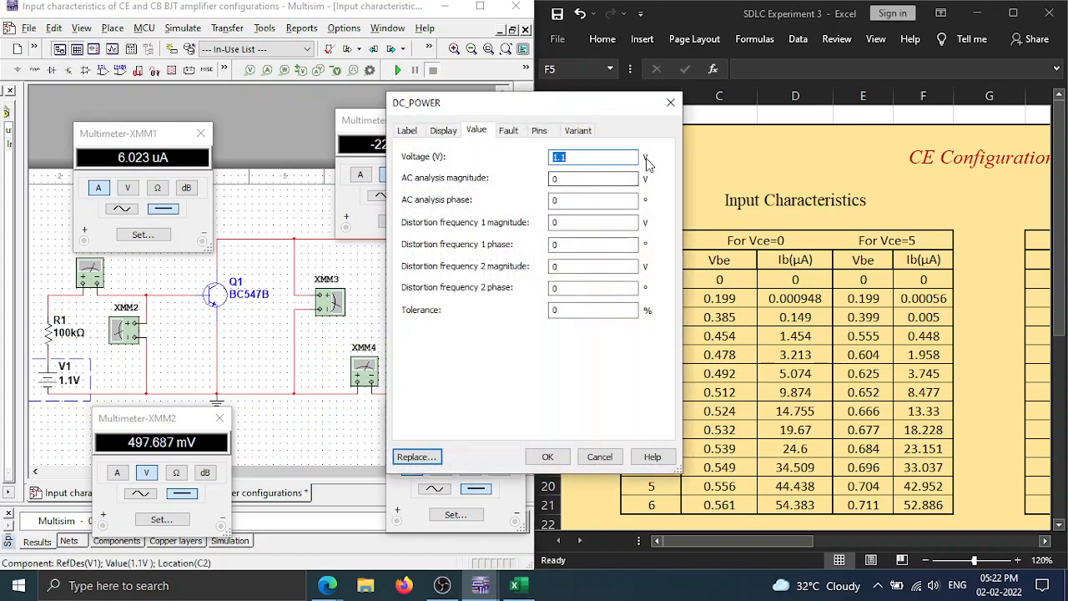
key("Right")
type("05")
left_click(547, 458)
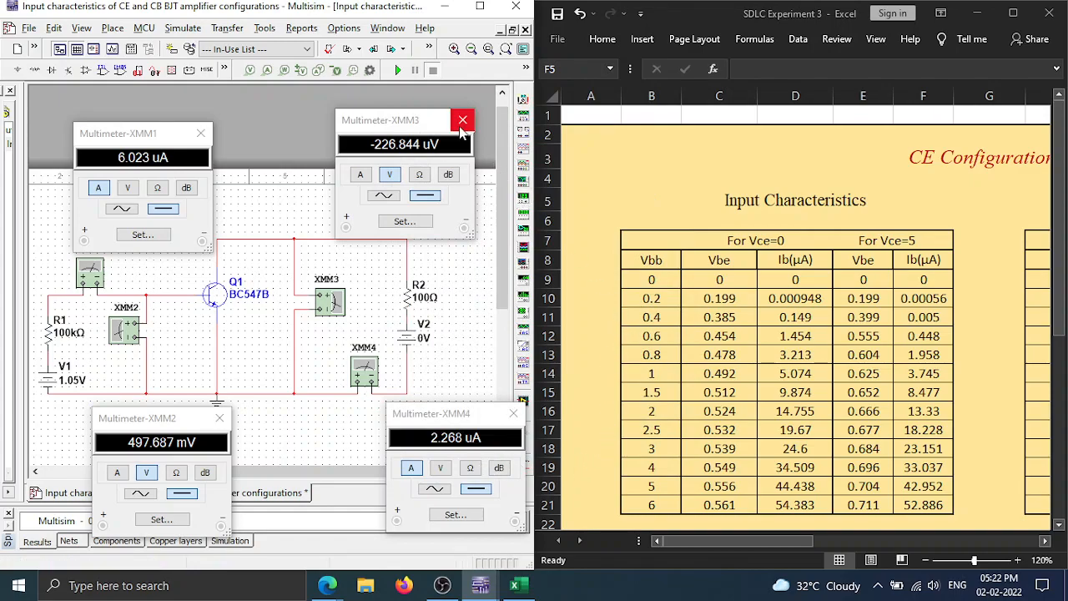
left_click(398, 70)
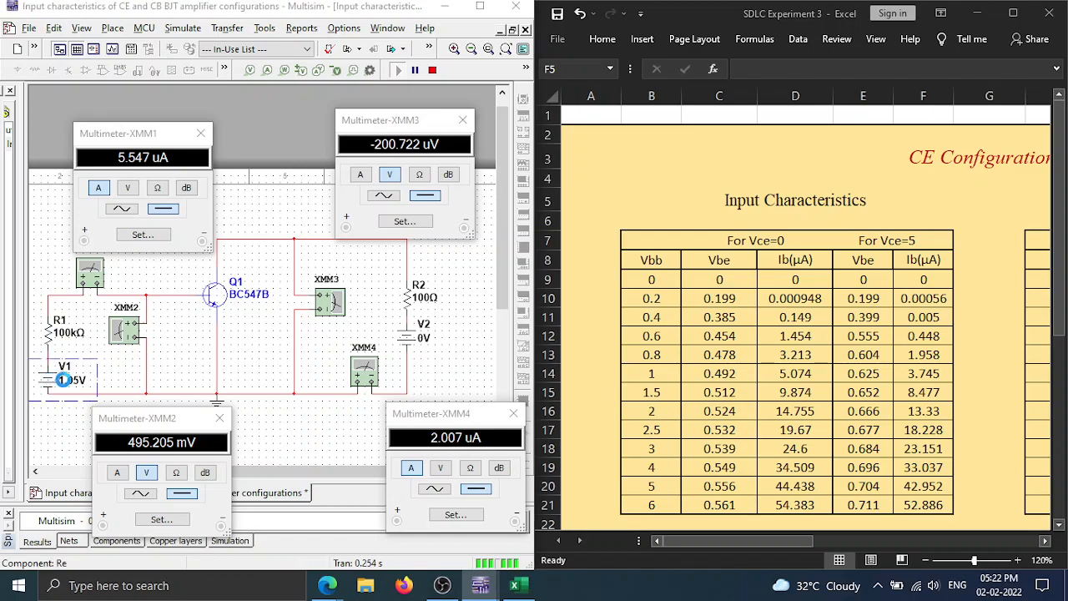
- Set the voltage of DC source V1 to 1.03 V, restart the simulation and stop it again
double_click(54, 377)
left_click(578, 156)
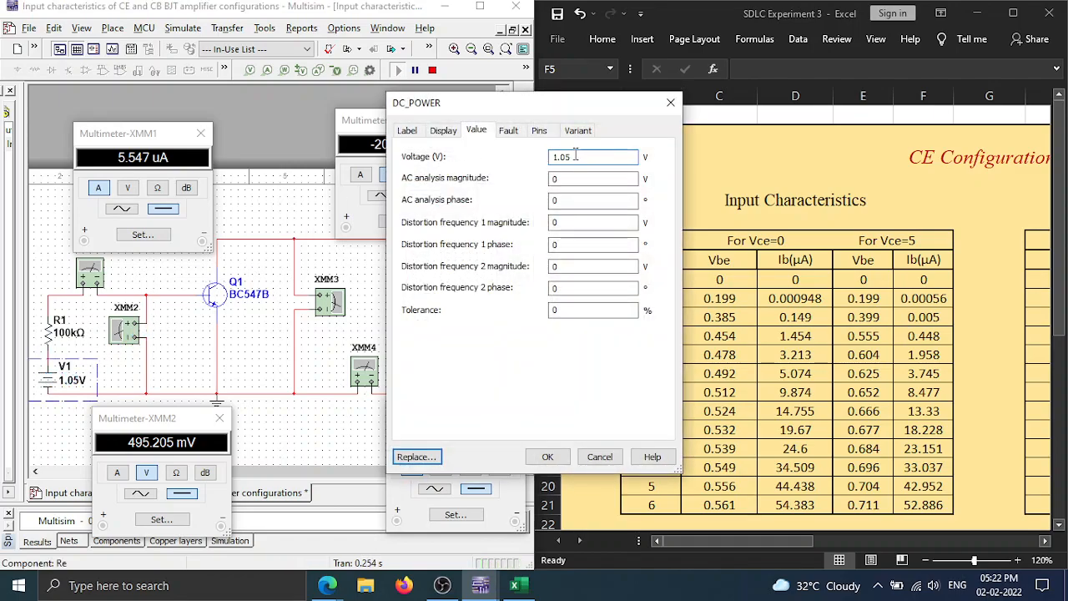
key("BackSpace")
type("1")
left_click(547, 457)
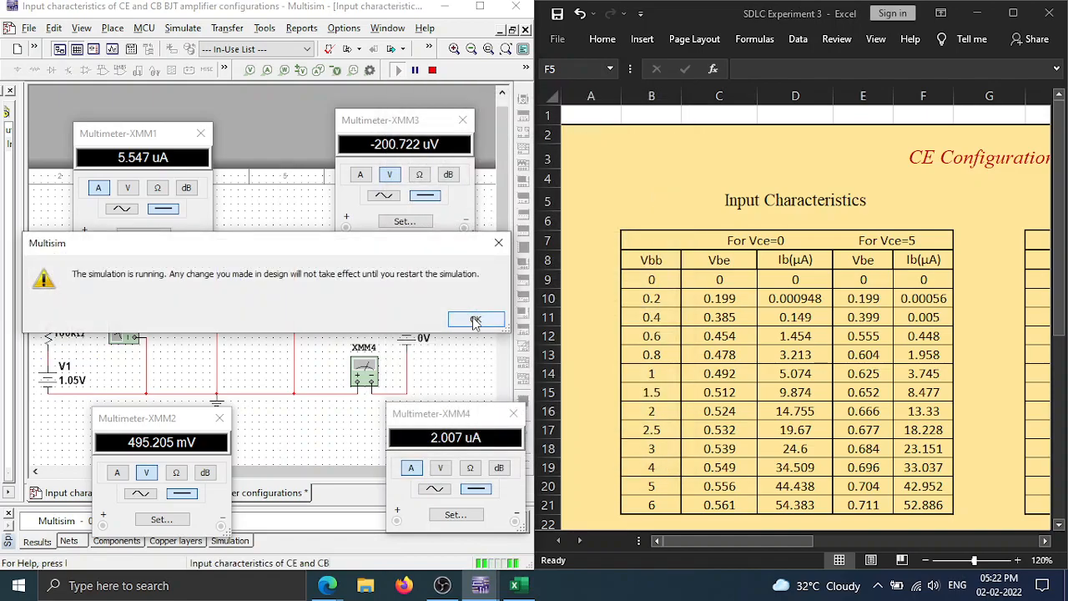
left_click(475, 318)
left_click(432, 72)
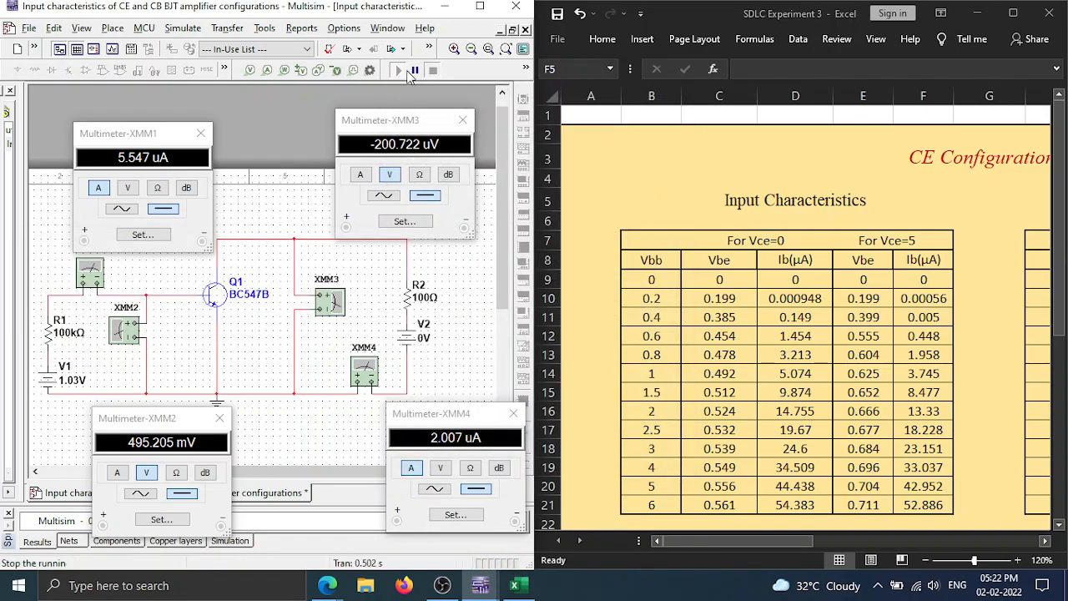
left_click(400, 71)
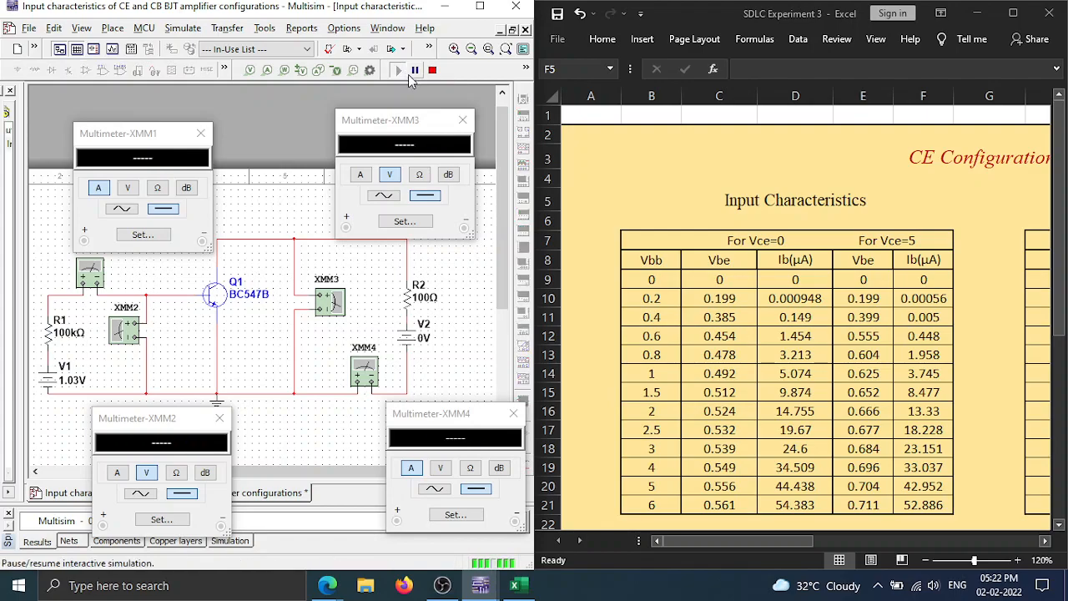
left_click(432, 70)
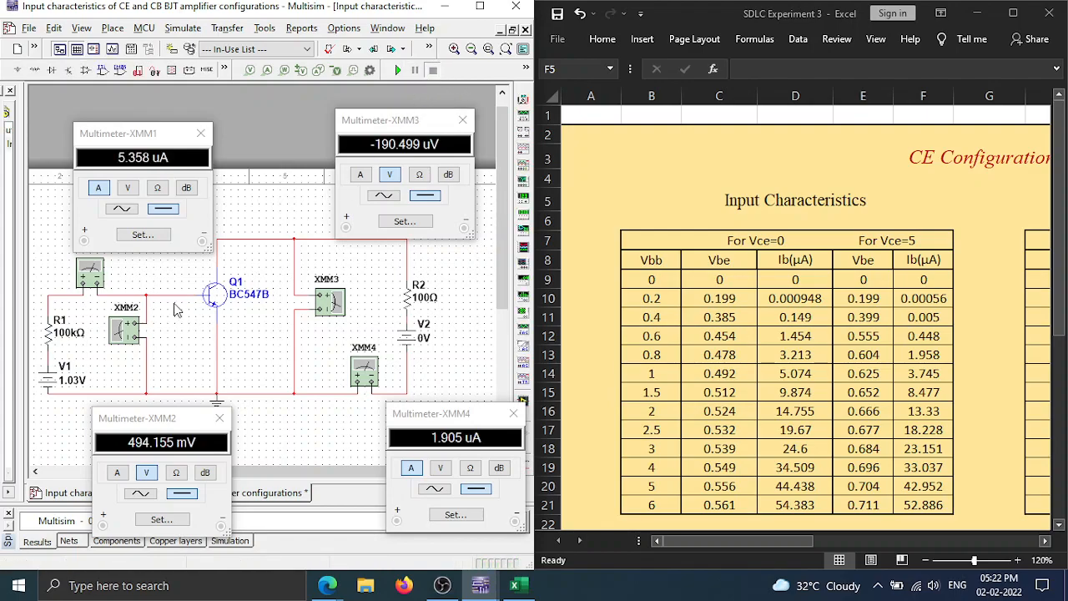
- Set the voltage of DC source V1 to 1 V, and run and stop the simulation
double_click(40, 386)
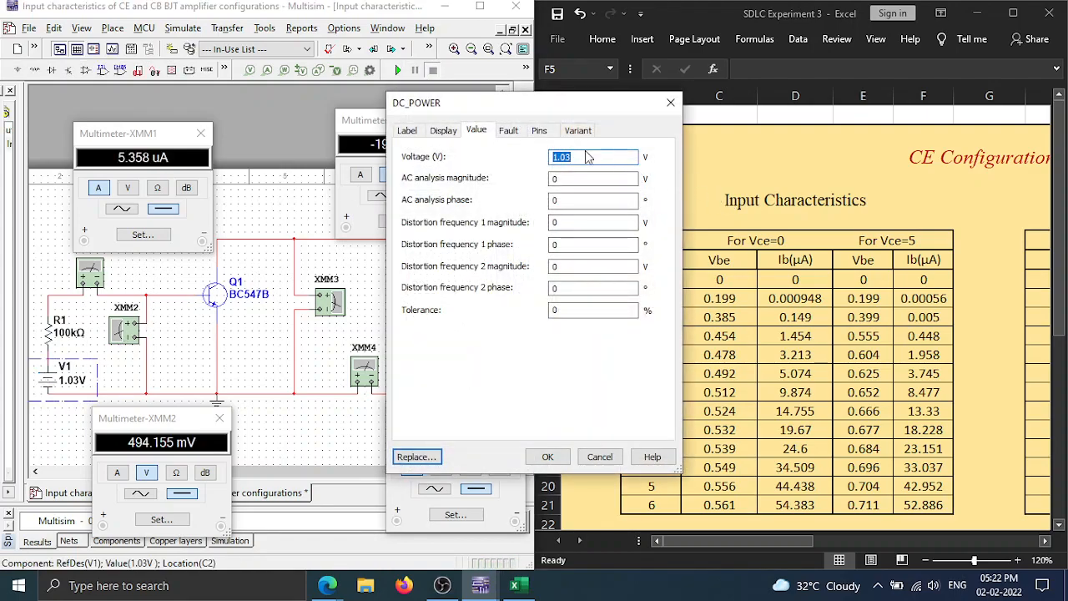
left_click(588, 156)
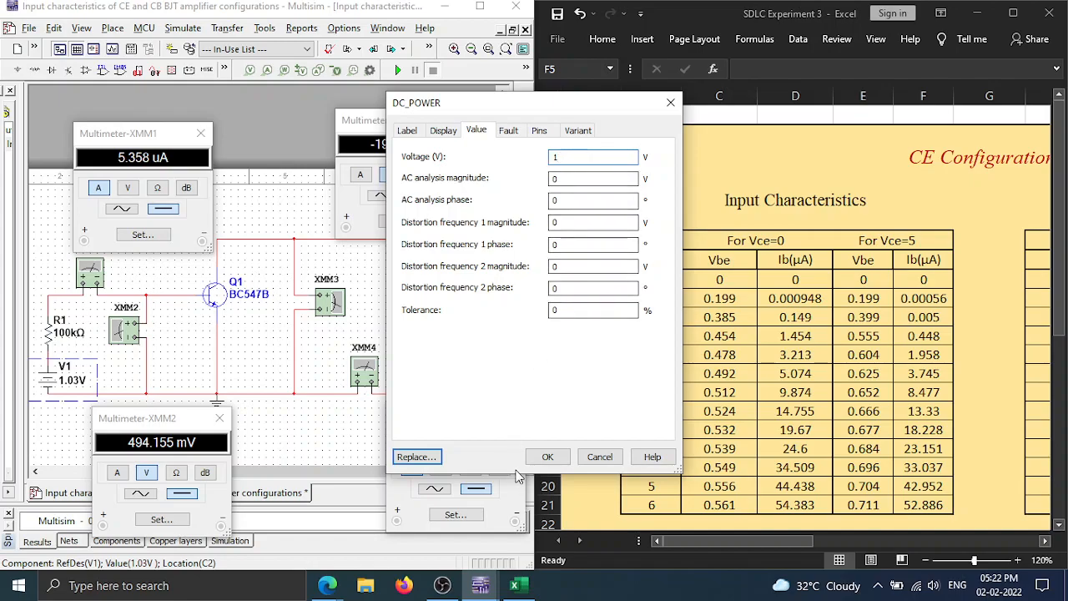
left_click(548, 456)
left_click(398, 71)
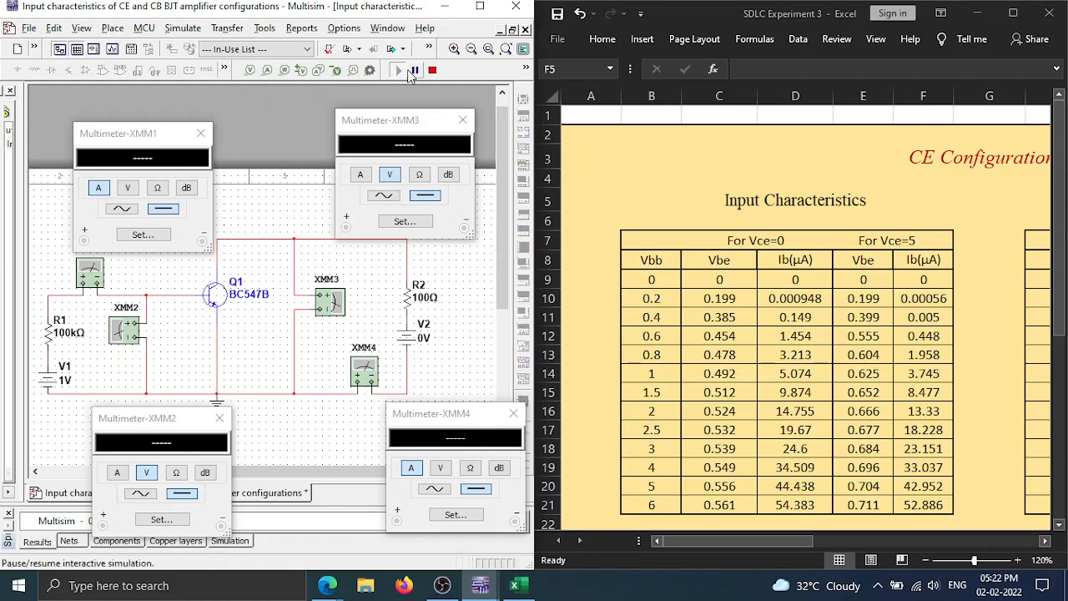
left_click(433, 74)
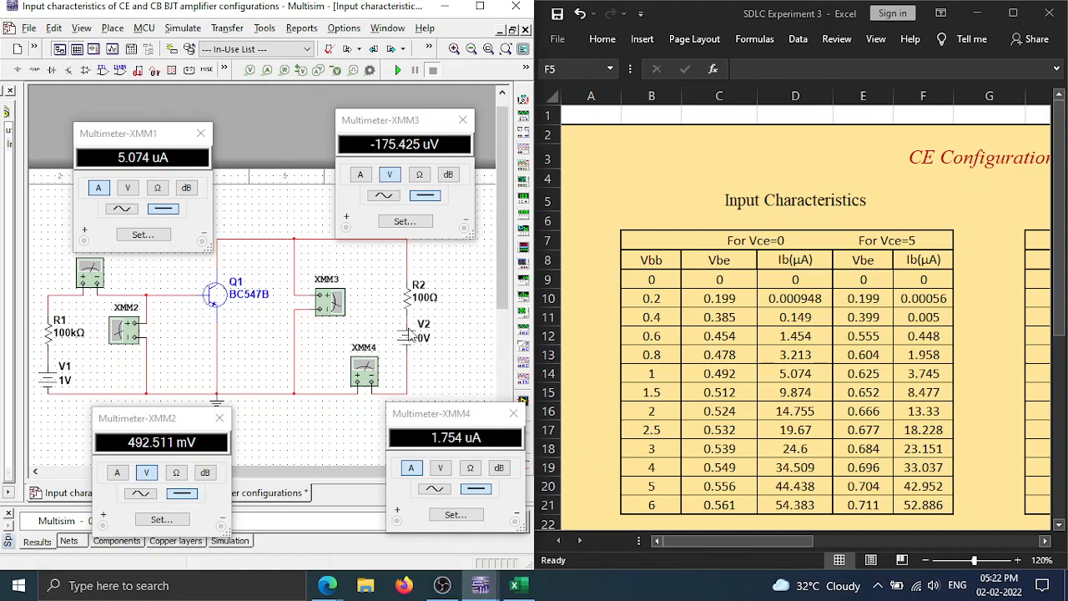
- Bring the Output Characteristics table into view in the worksheet and move the XMM1 multimeter window off its schematic symbol
left_click_drag(704, 536, 843, 537)
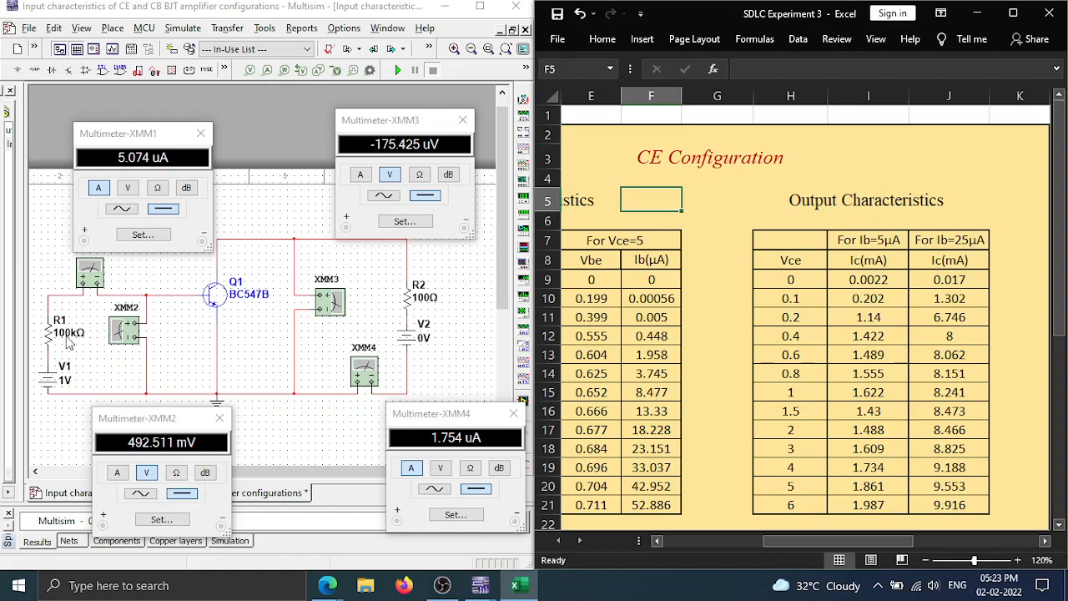
left_click_drag(148, 138, 147, 124)
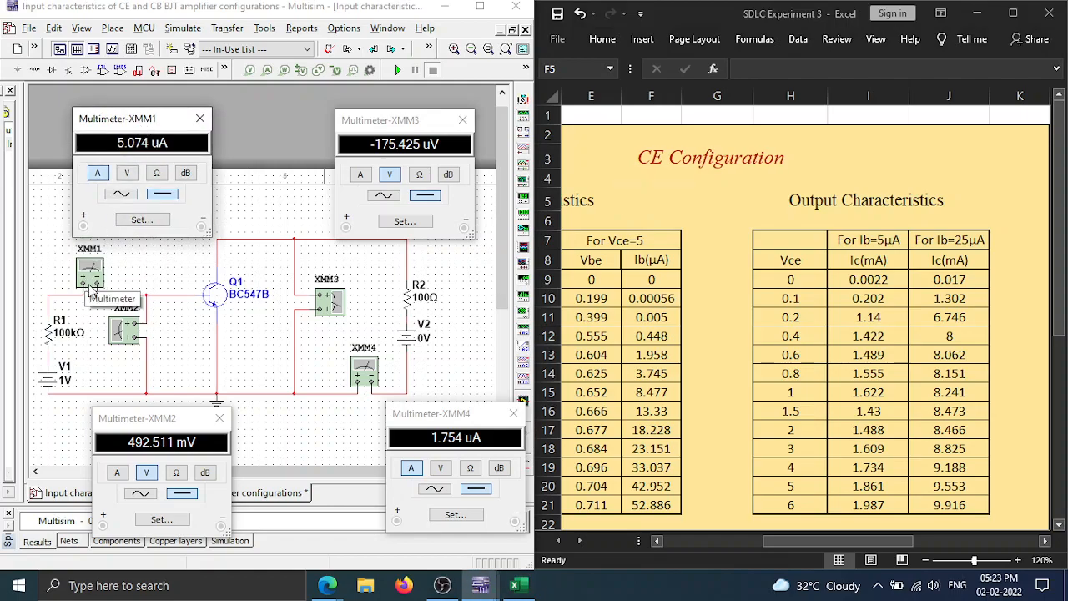
left_click(765, 545)
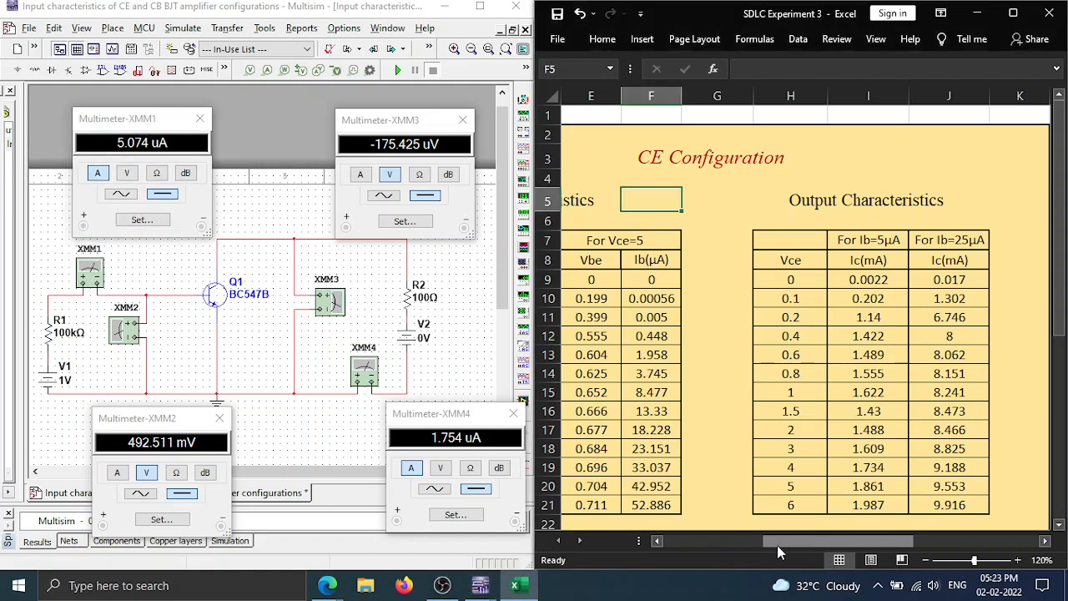
mouse_move(821, 537)
left_mouse_down()
mouse_move(781, 538)
mouse_move(807, 540)
left_mouse_up()
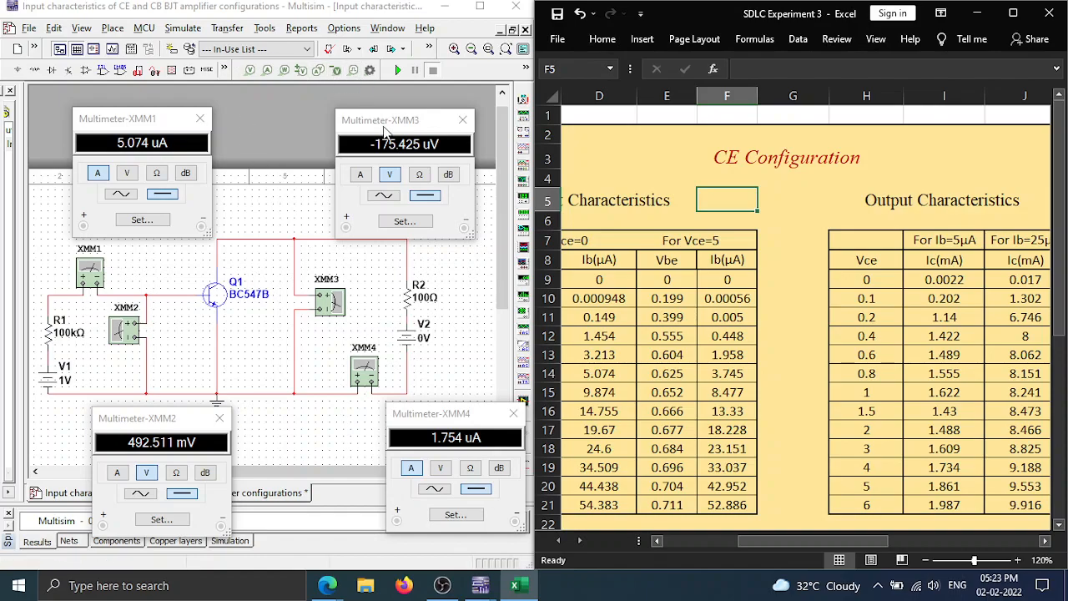
- Run and stop the simulation with V1 at 1 V, and check the voltage setting of DC source V2
left_click(398, 71)
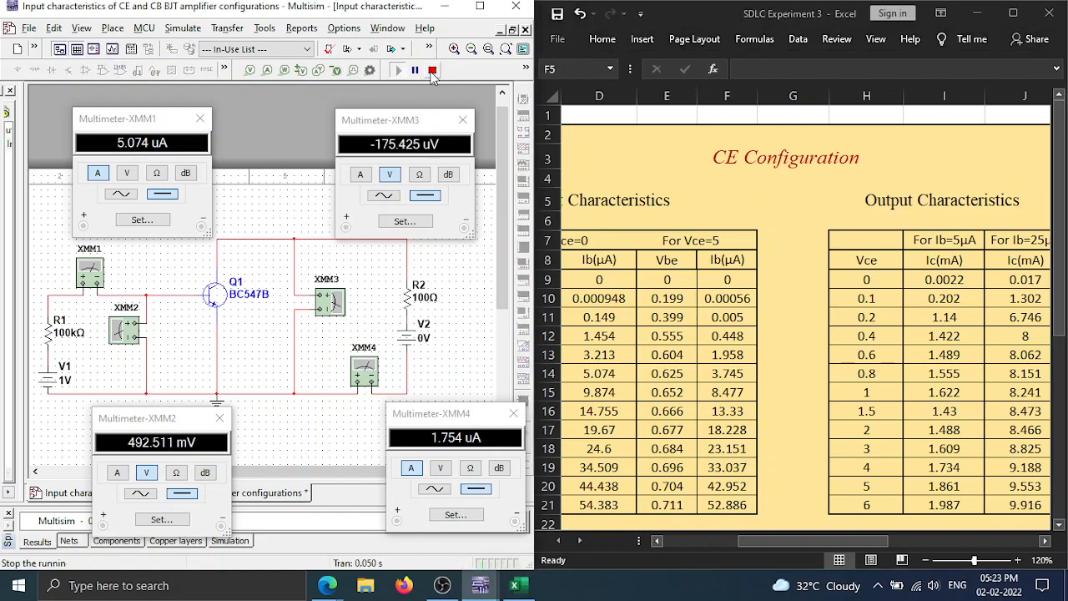
left_click(432, 71)
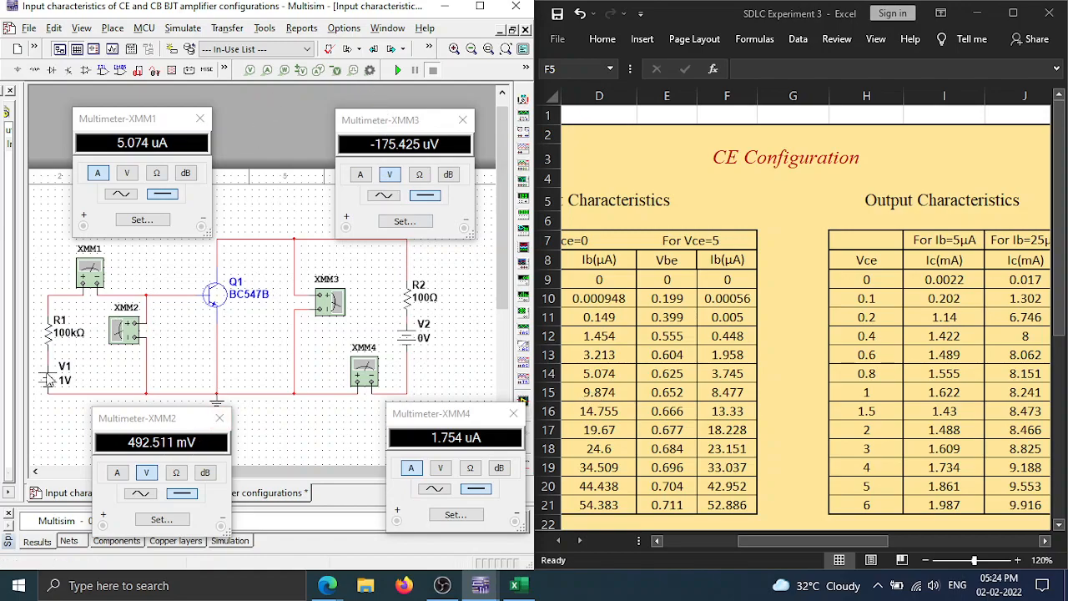
double_click(414, 344)
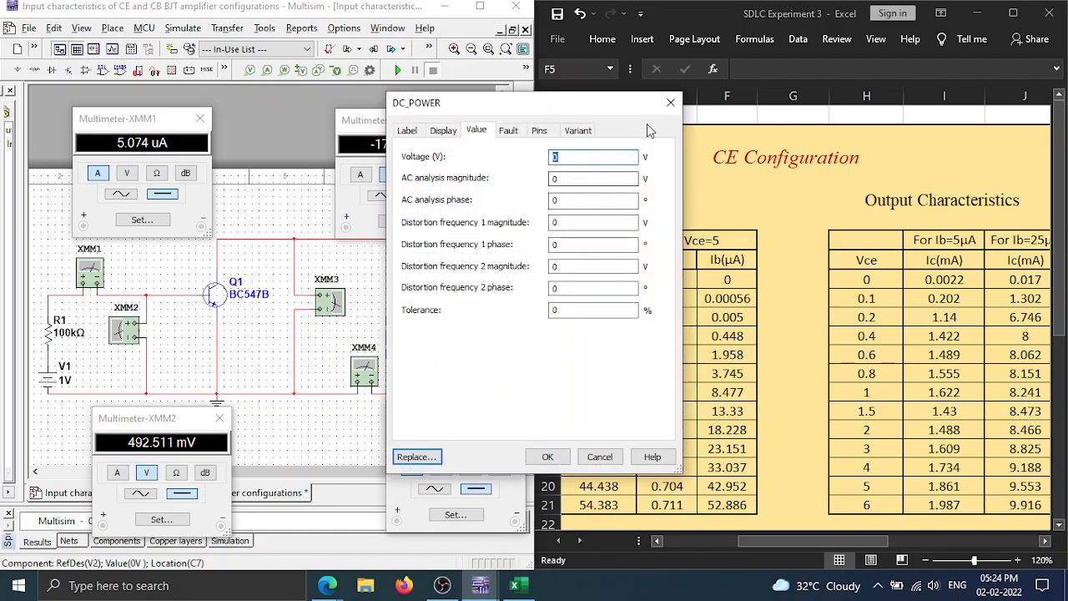
left_click(670, 102)
- Move the XMM3 multimeter window higher and set the resistance of R2 to 0 Ω
left_click(411, 297)
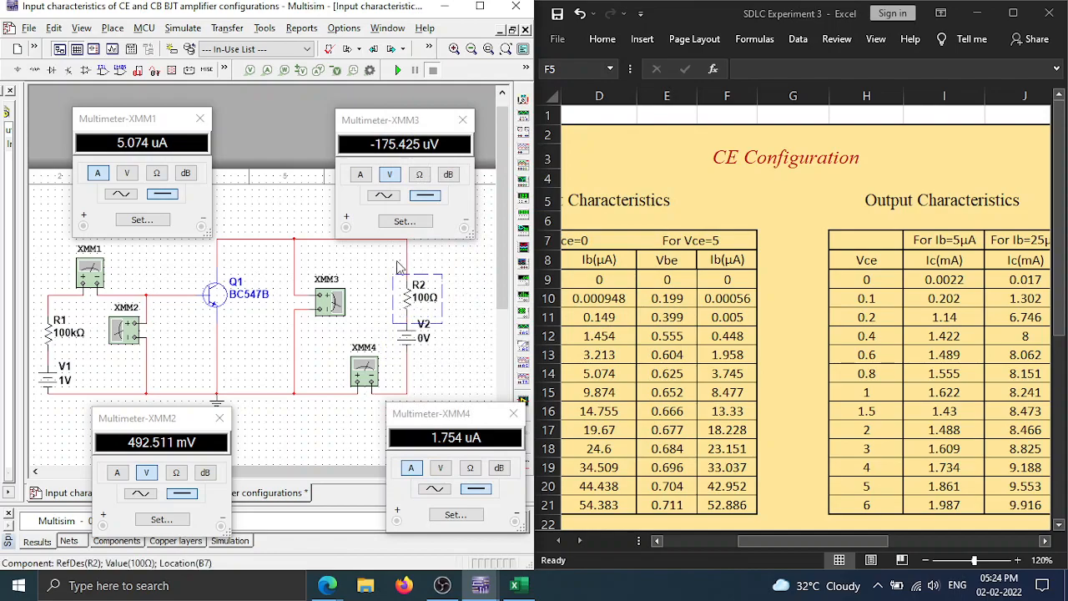
left_click_drag(408, 132, 418, 115)
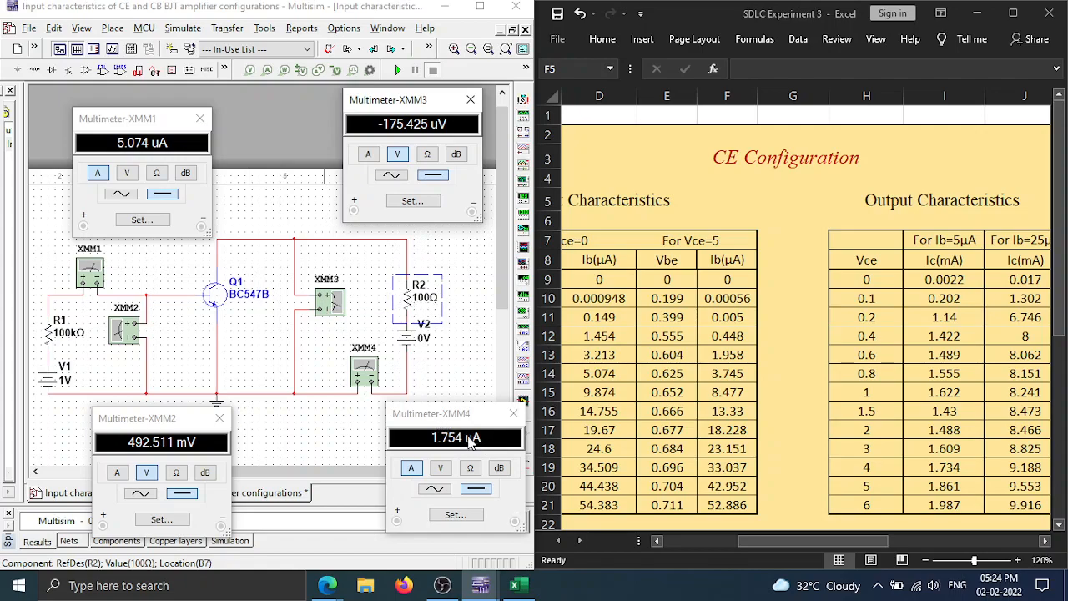
left_click(408, 302)
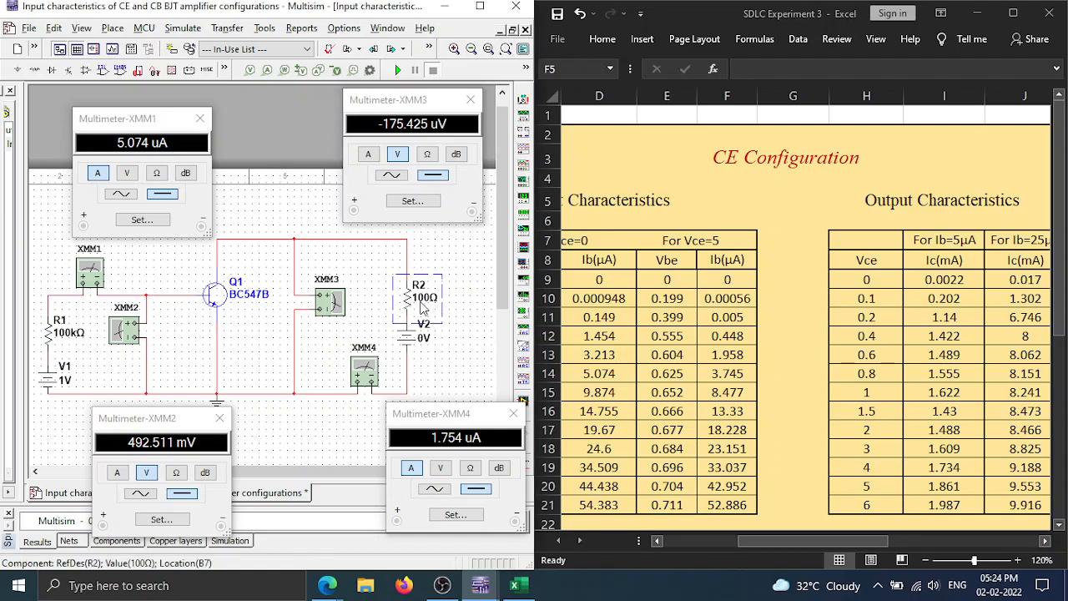
double_click(421, 300)
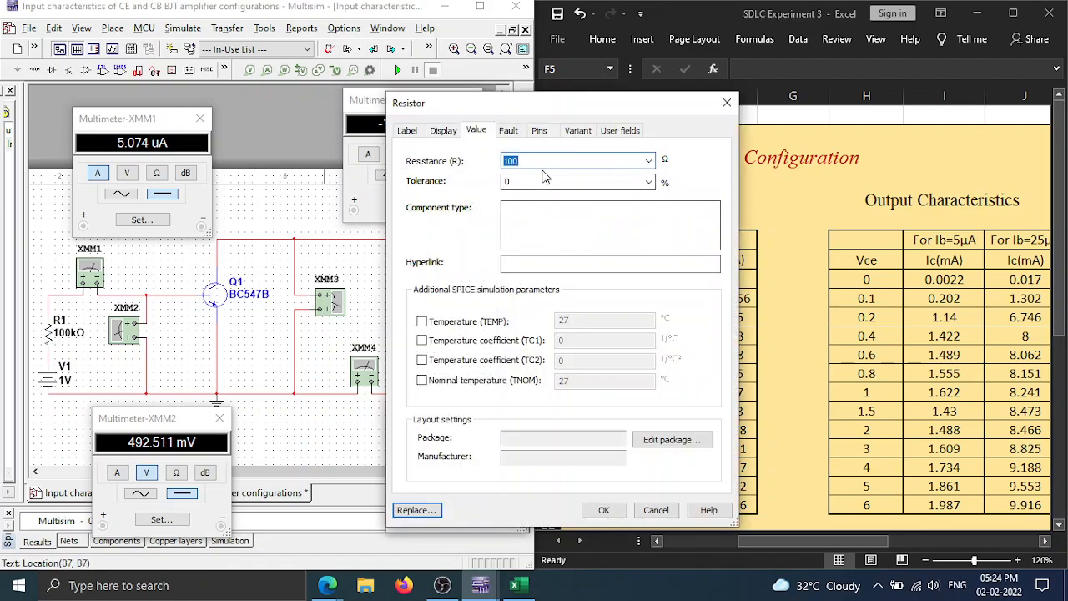
type("0")
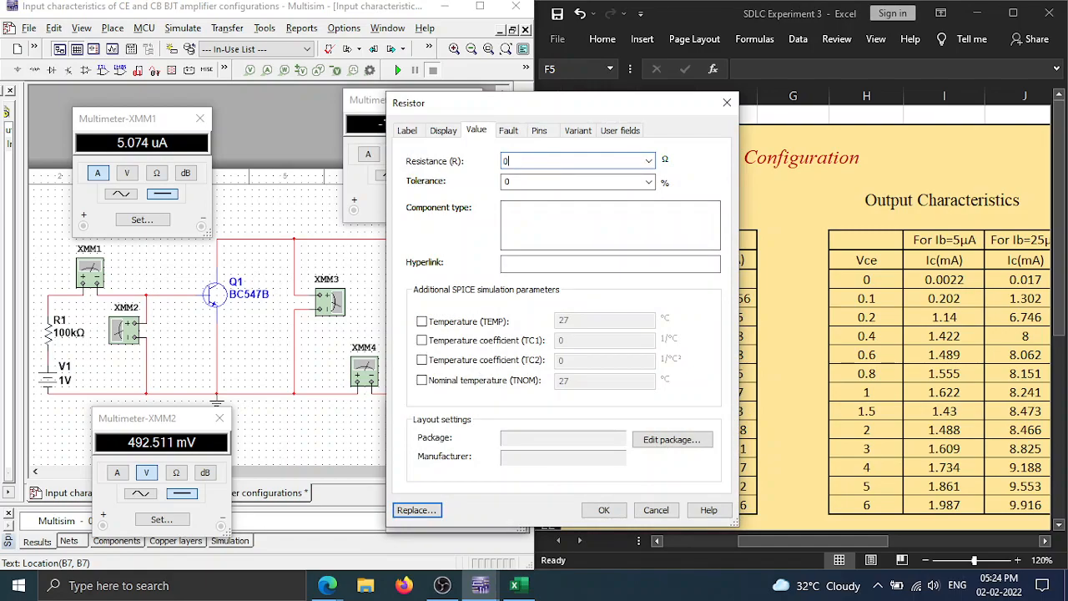
left_click(603, 509)
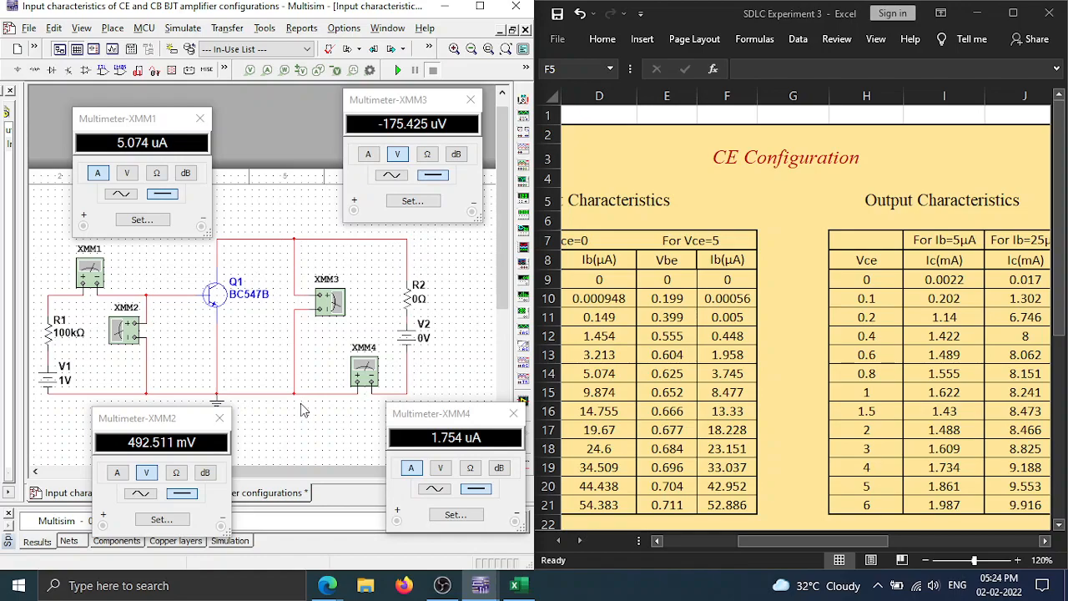
- Run and stop the simulation with V2 at 0 V, and compare the XMM4 collector current with cell I9
left_click(409, 342)
left_click(399, 72)
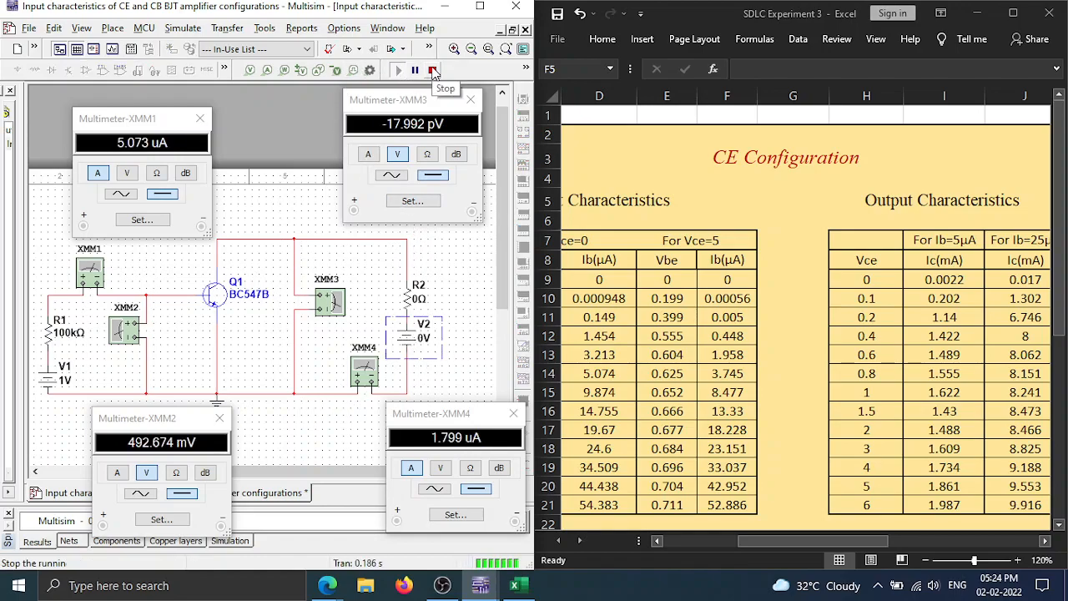
left_click(435, 73)
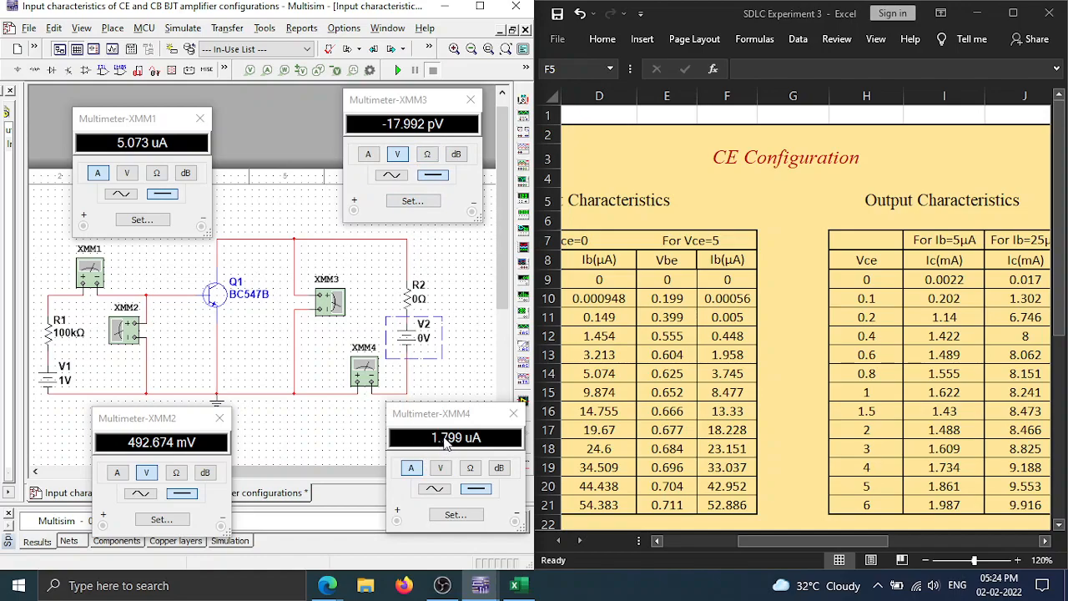
left_click(935, 296)
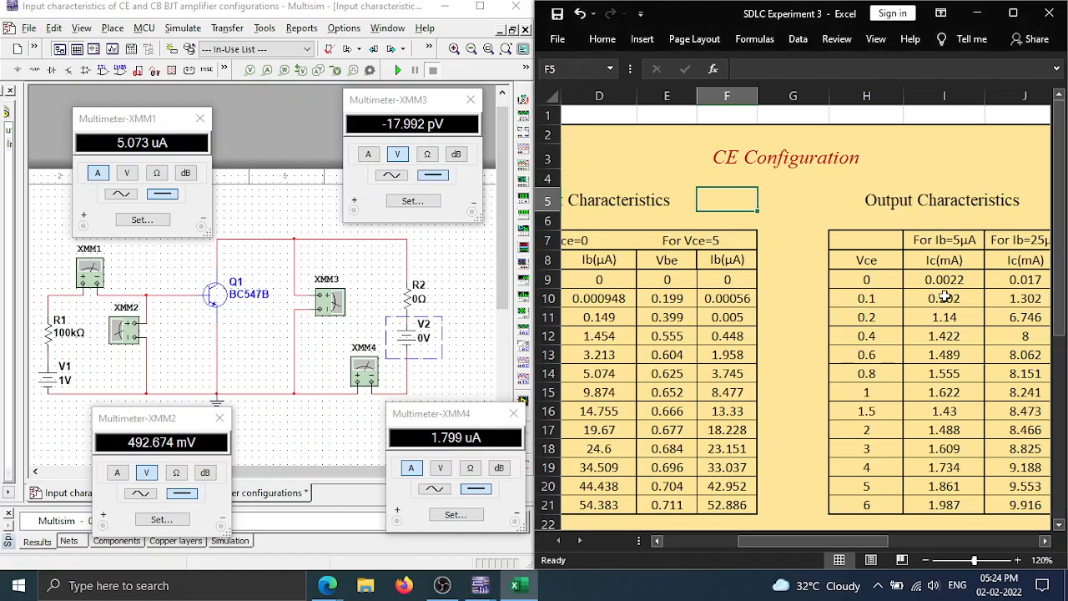
left_click(951, 282)
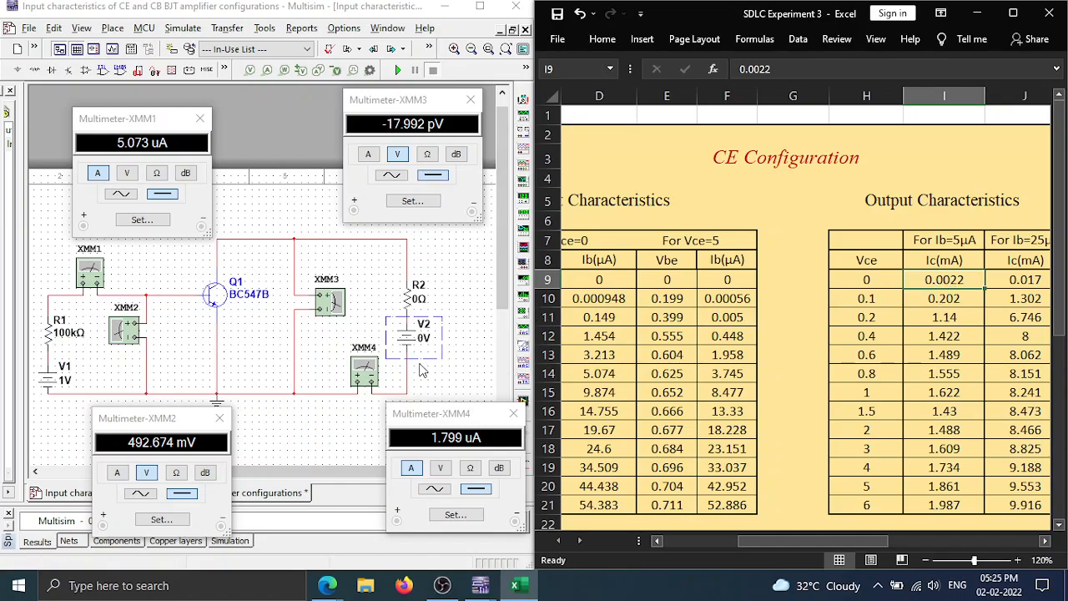
- Set the voltage of DC source V2 to 0.1 V, and run and stop the simulation
double_click(402, 345)
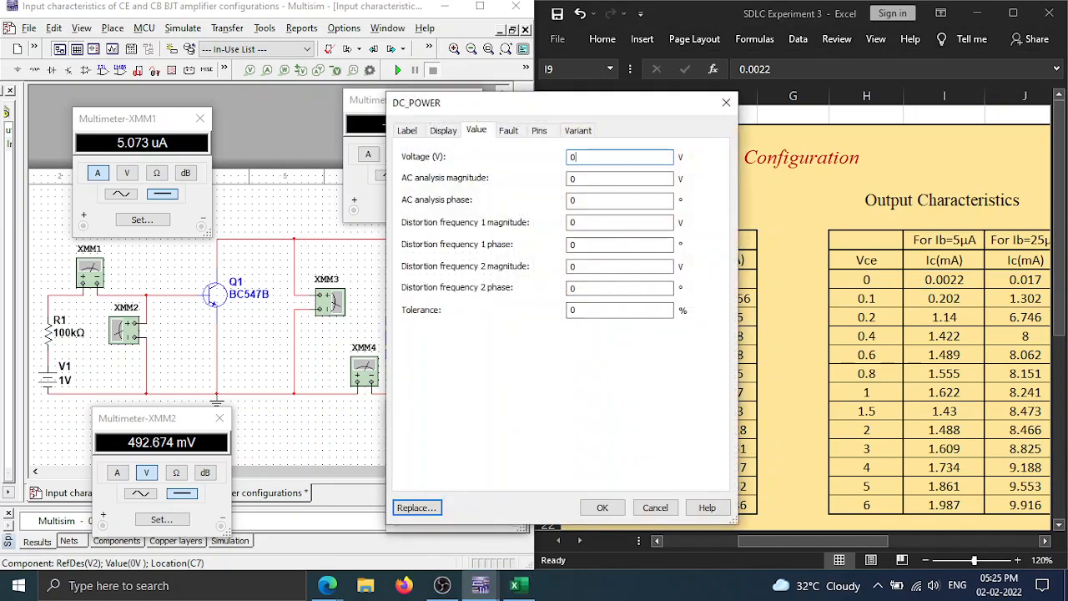
left_click(604, 507)
left_click(398, 71)
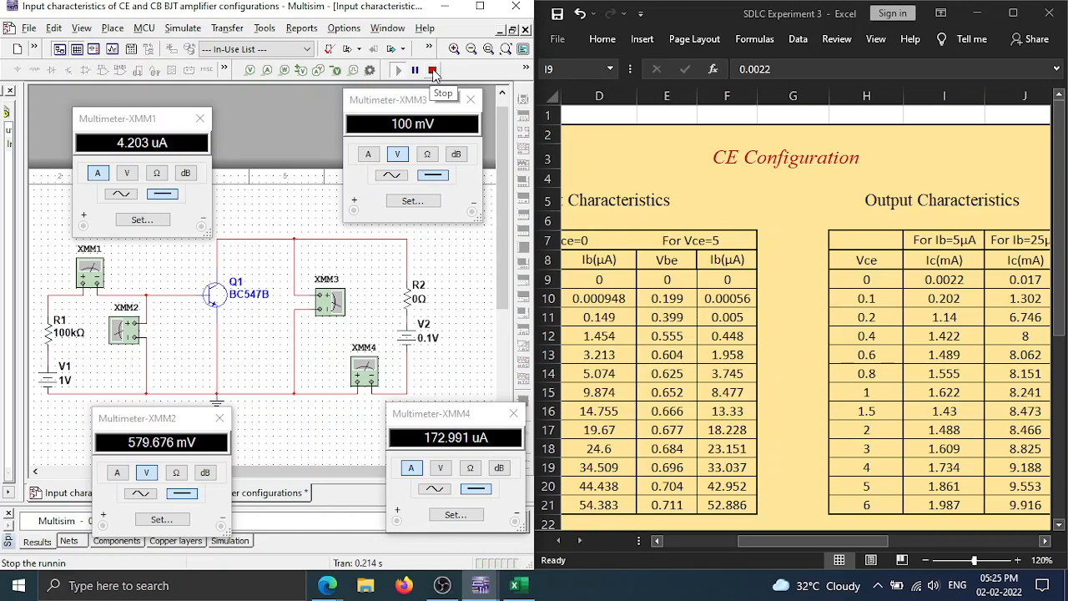
left_click(433, 71)
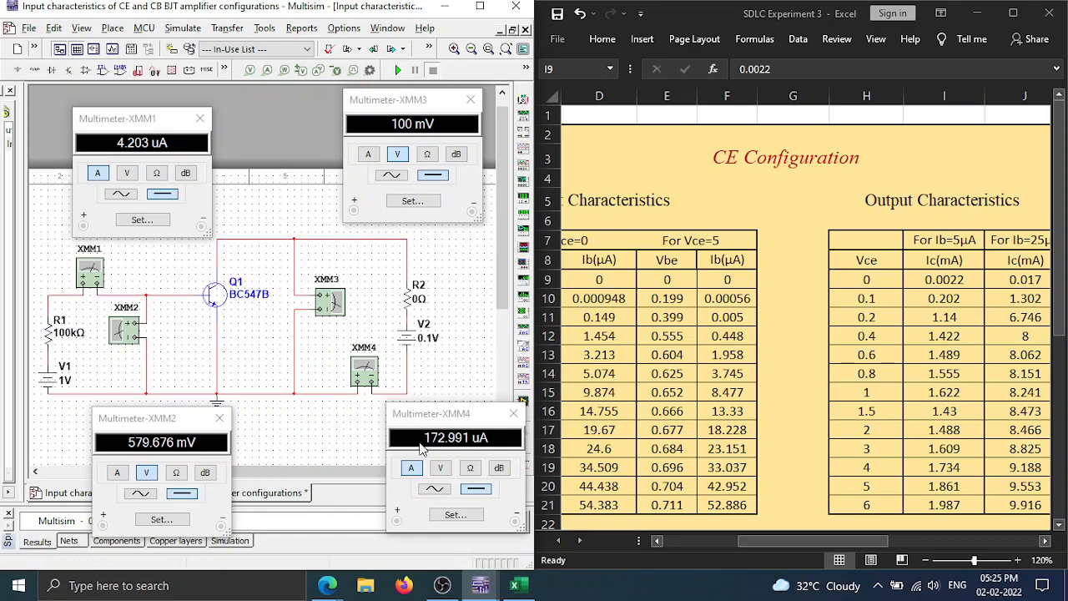
- Enter 0.172 in cell I10 as the Ic value for Vce 0.1 in the Ib=5µA column
left_click(933, 298)
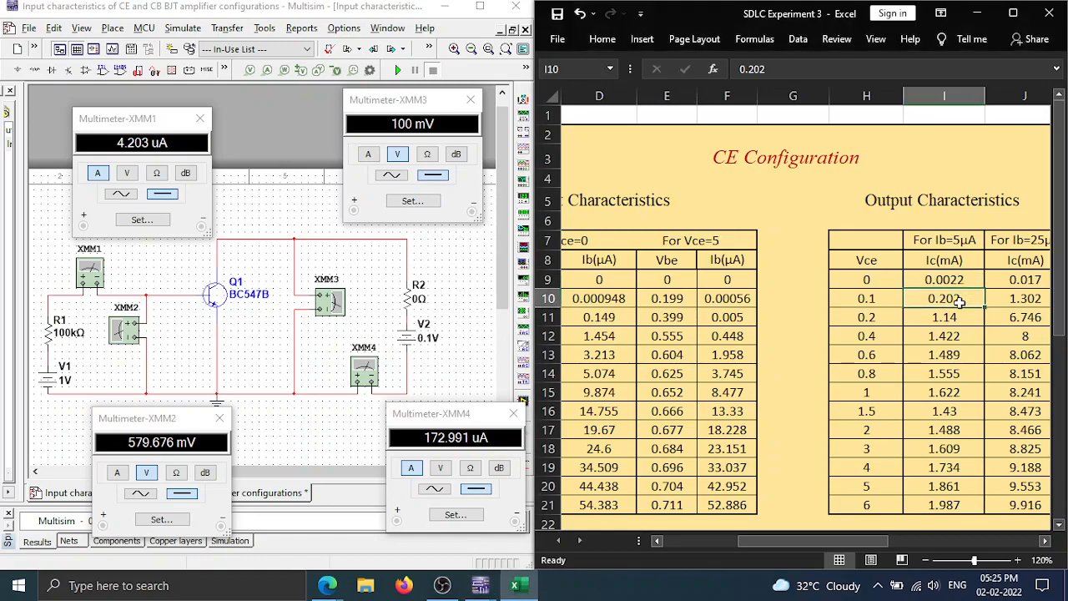
type("1.")
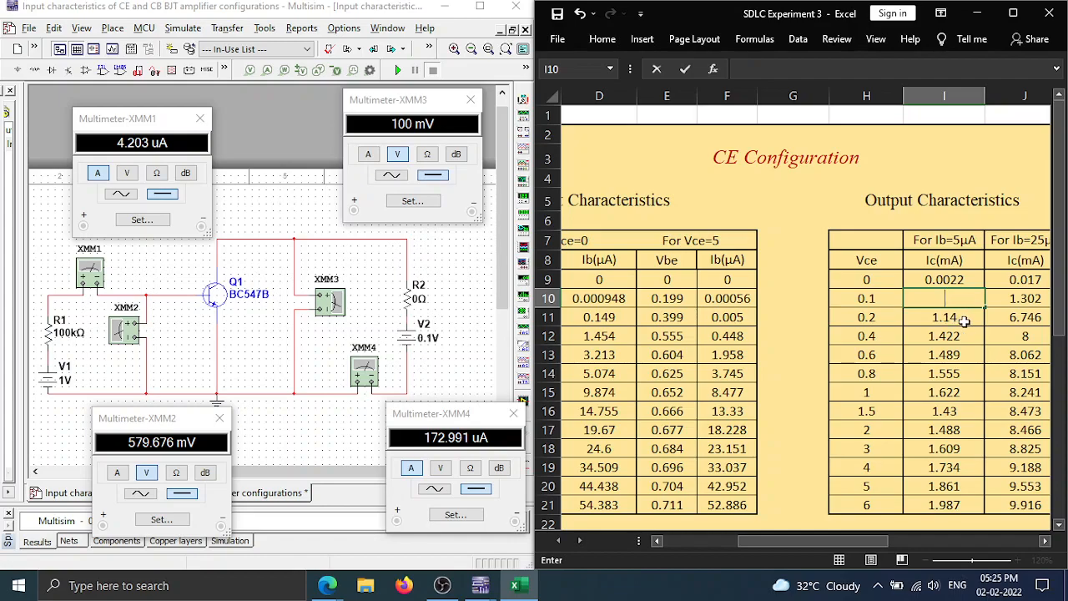
type(".172")
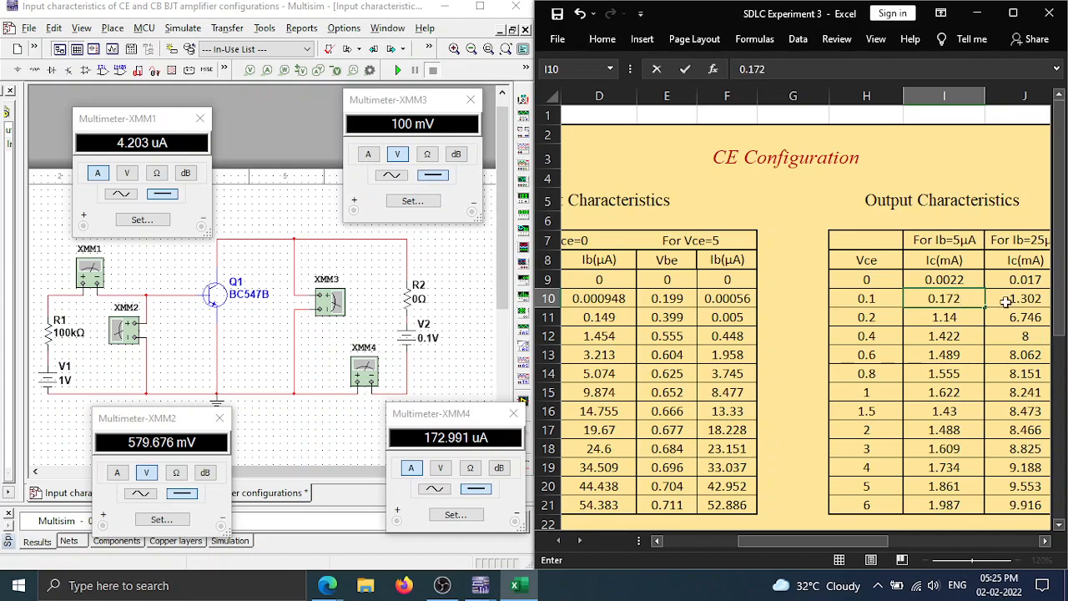
left_click(918, 162)
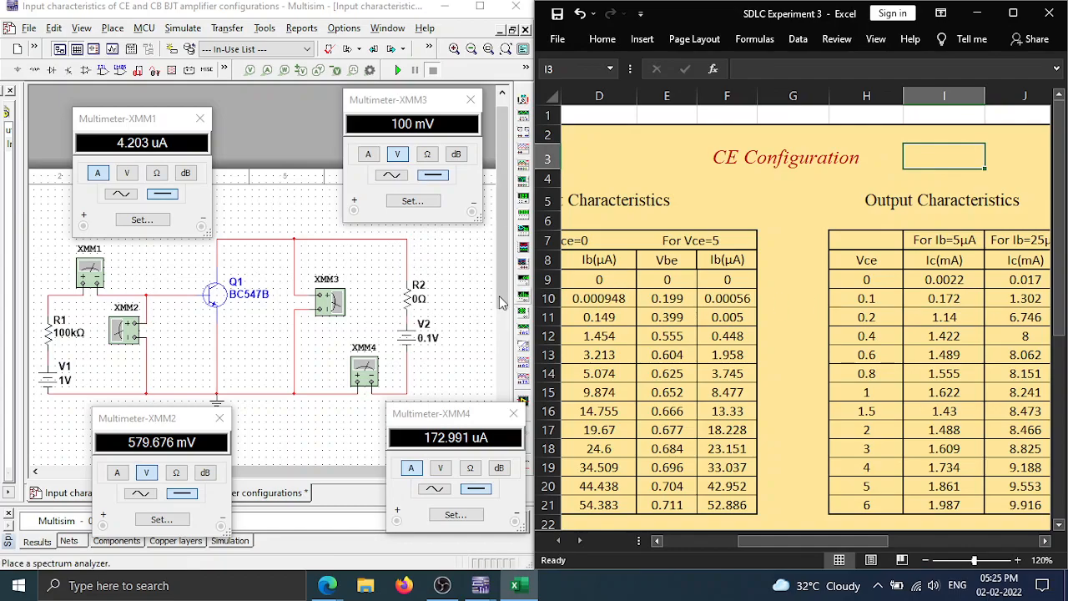
- Set the voltage of DC source V2 back to 0 V, and run and stop the simulation
left_click(409, 336)
double_click(409, 335)
type("0")
left_click(605, 506)
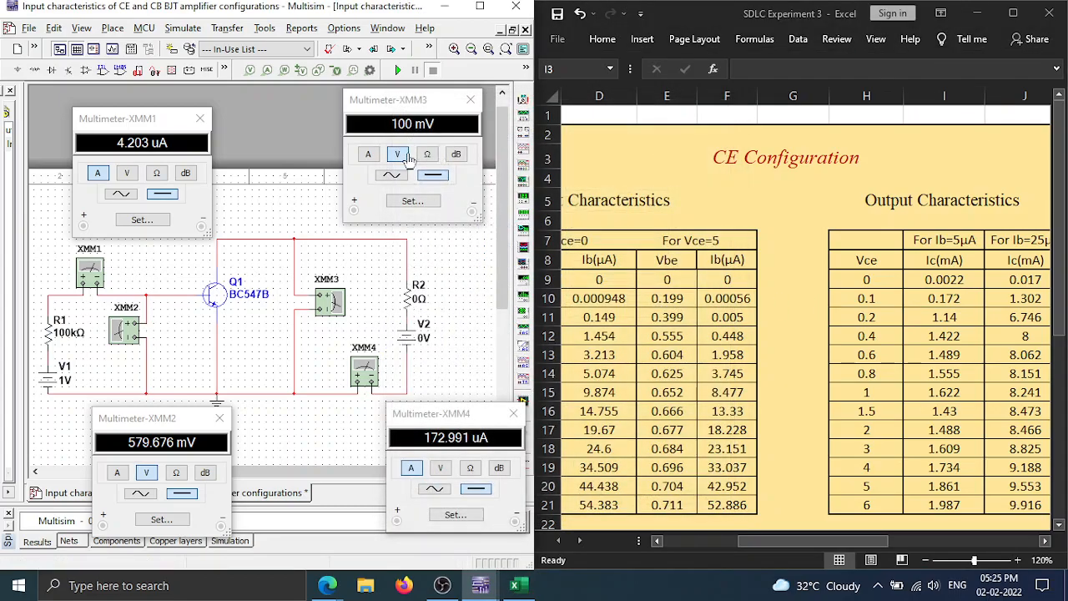
left_click(397, 70)
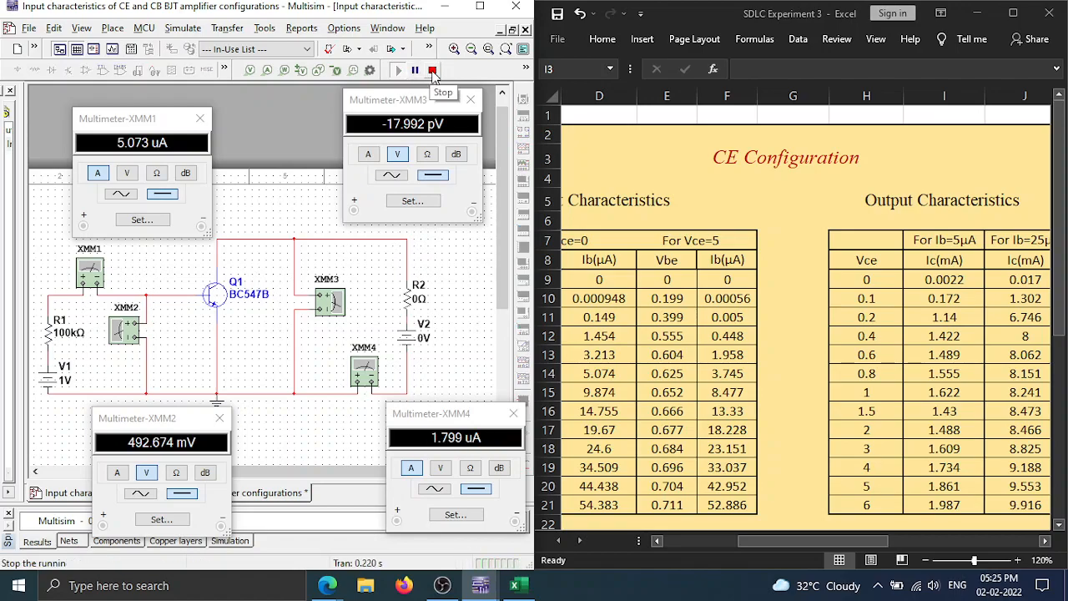
left_click(432, 71)
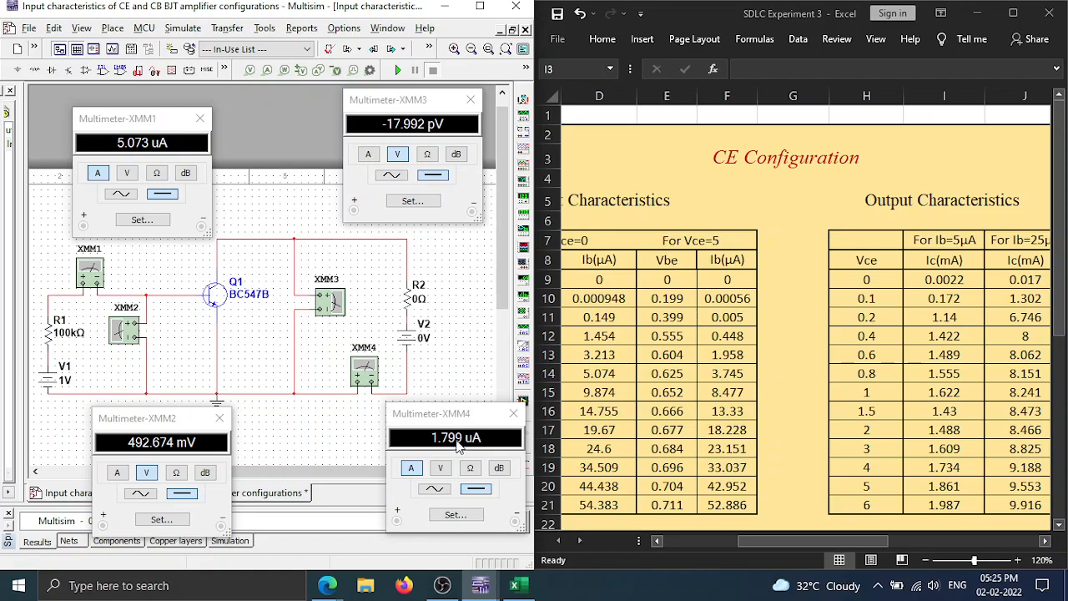
- Change cell I9, the Ic value for Vce 0 in the Ib=5µA column, to 0.0017
left_click(955, 281)
double_click(961, 281)
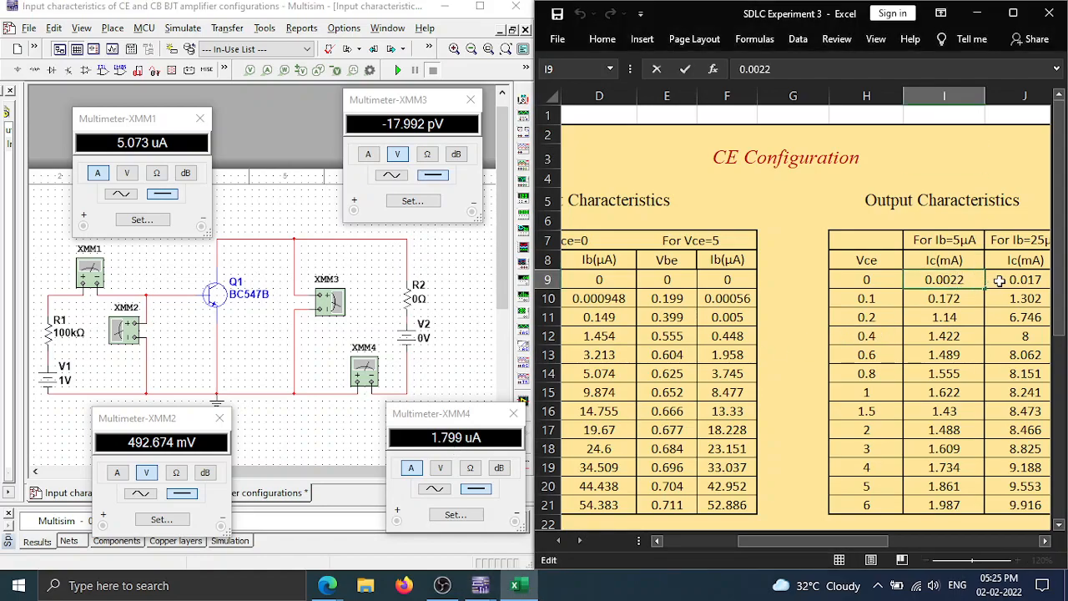
key("BackSpace")
key("BackSpace")
type("17")
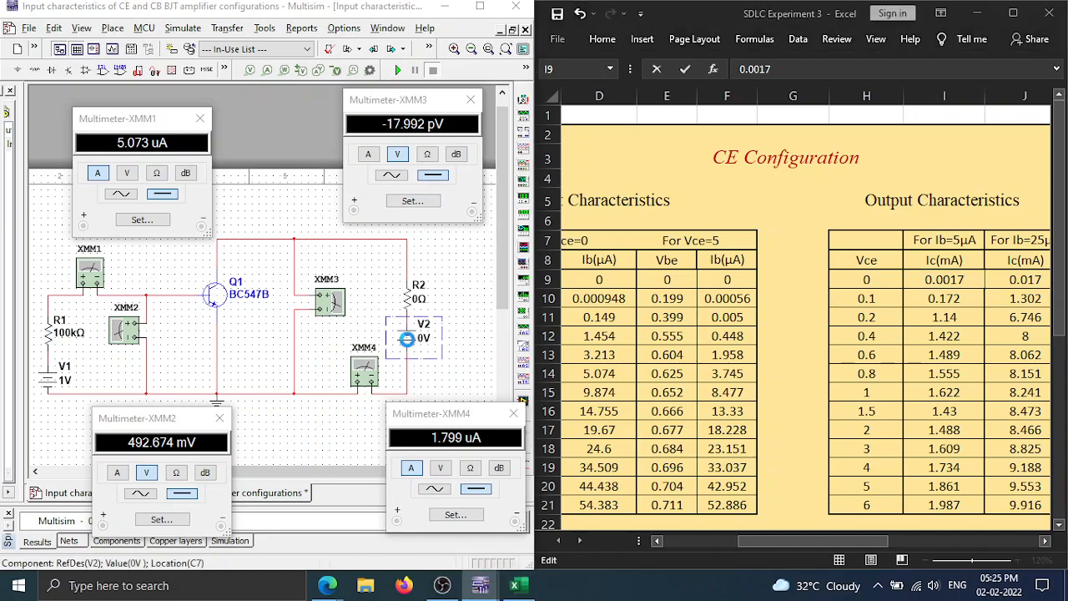
- Set the voltage of DC source V2 to 0.2 V, and run and stop the simulation
double_click(408, 338)
type("0.2")
left_click(602, 505)
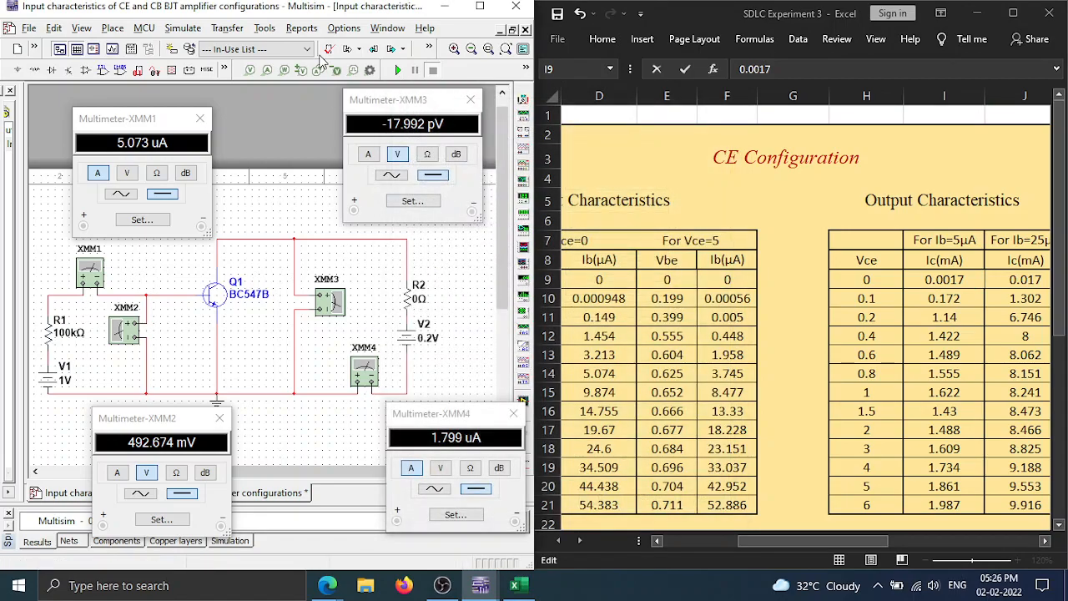
left_click(397, 70)
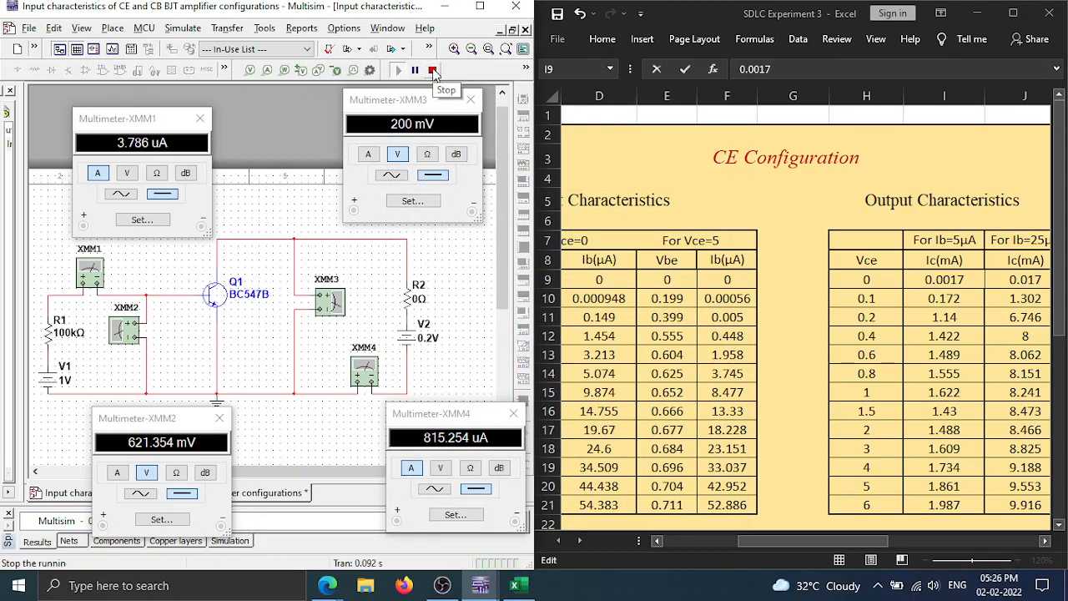
left_click(433, 72)
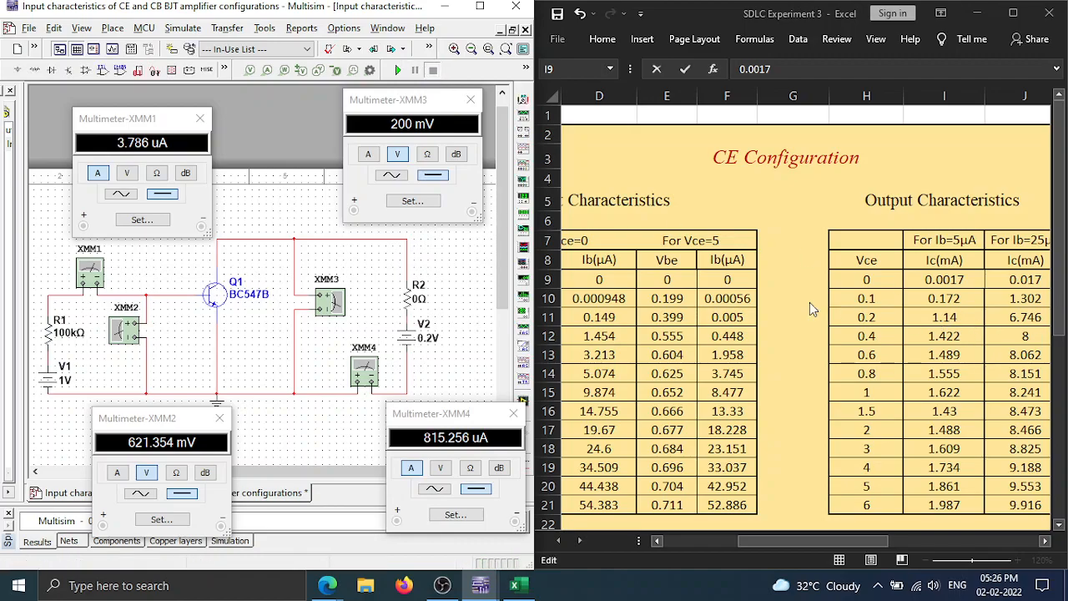
- Set the voltage of DC source V1 to 1.5 V, and run and stop the simulation to check the base current
double_click(406, 337)
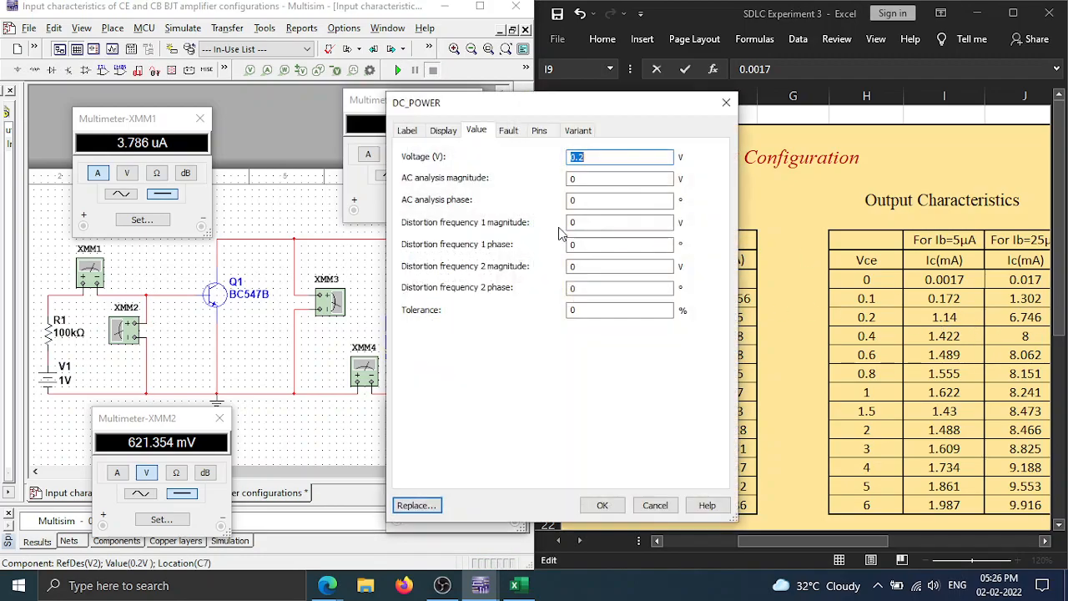
left_click(726, 102)
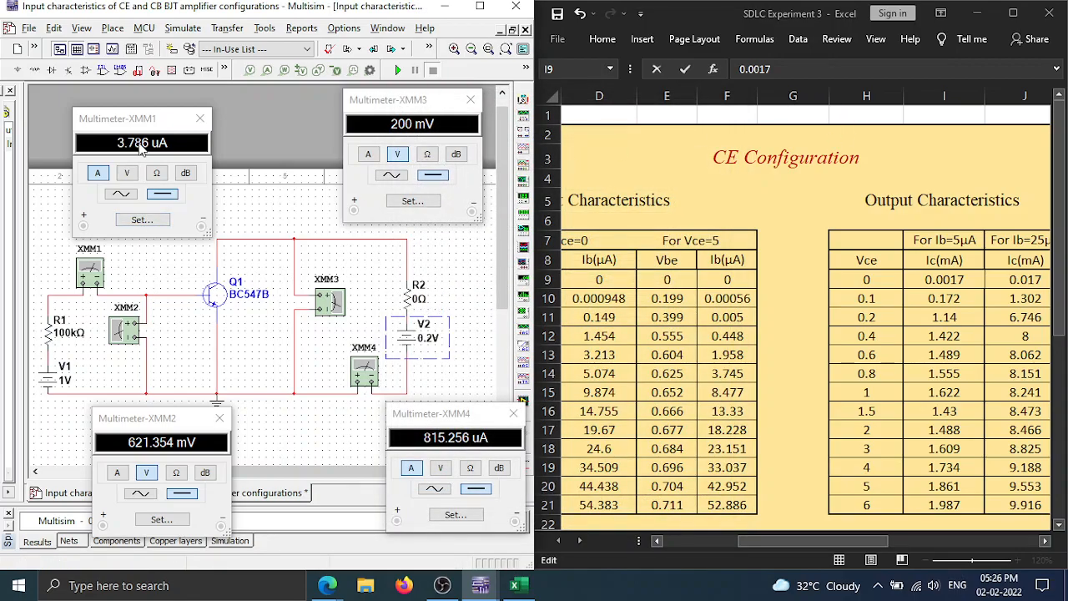
double_click(47, 377)
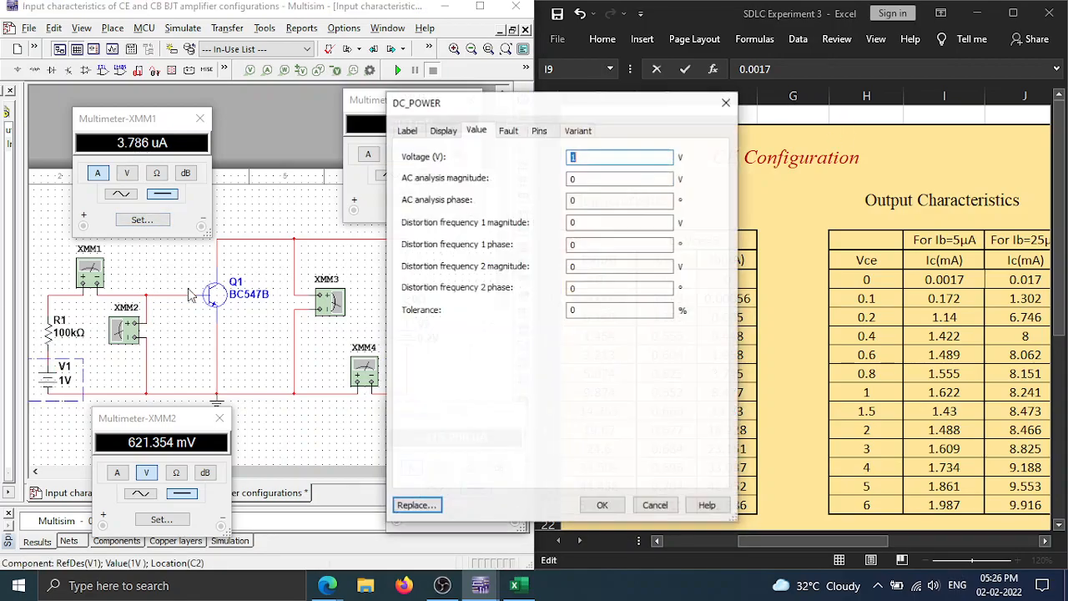
left_click(601, 156)
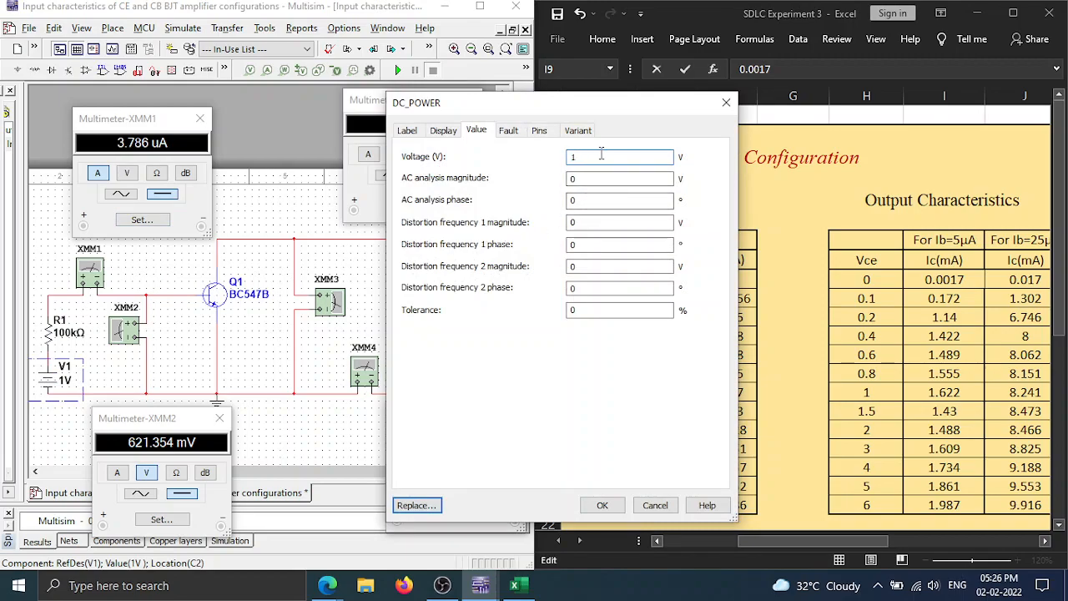
type(".5")
key("Return")
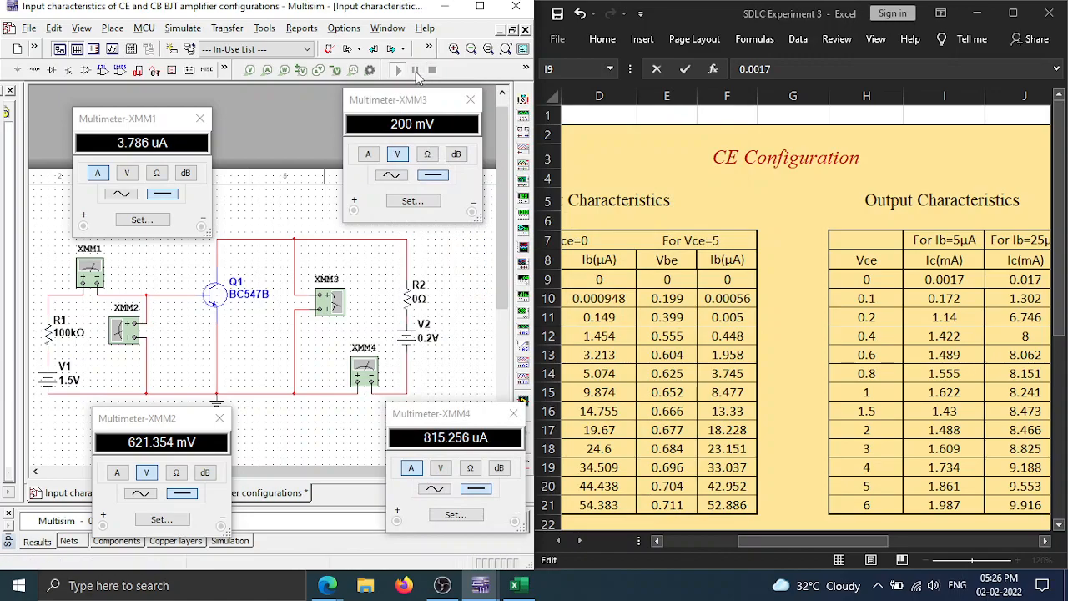
left_click(397, 70)
left_click(433, 70)
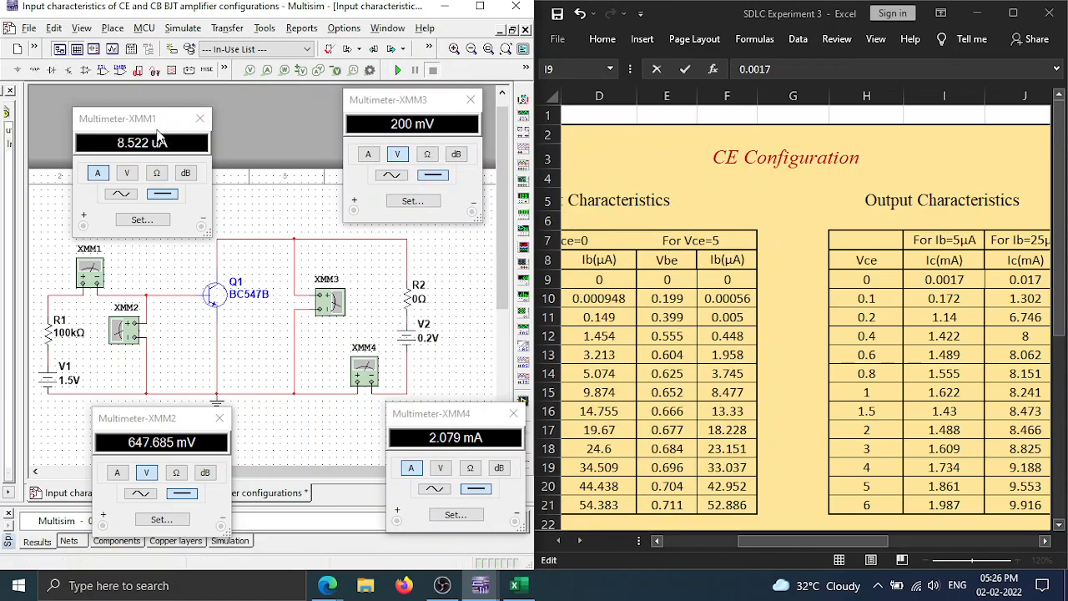
- Reduce the voltage of DC source V1 to 1.25 V and run the simulation
double_click(70, 377)
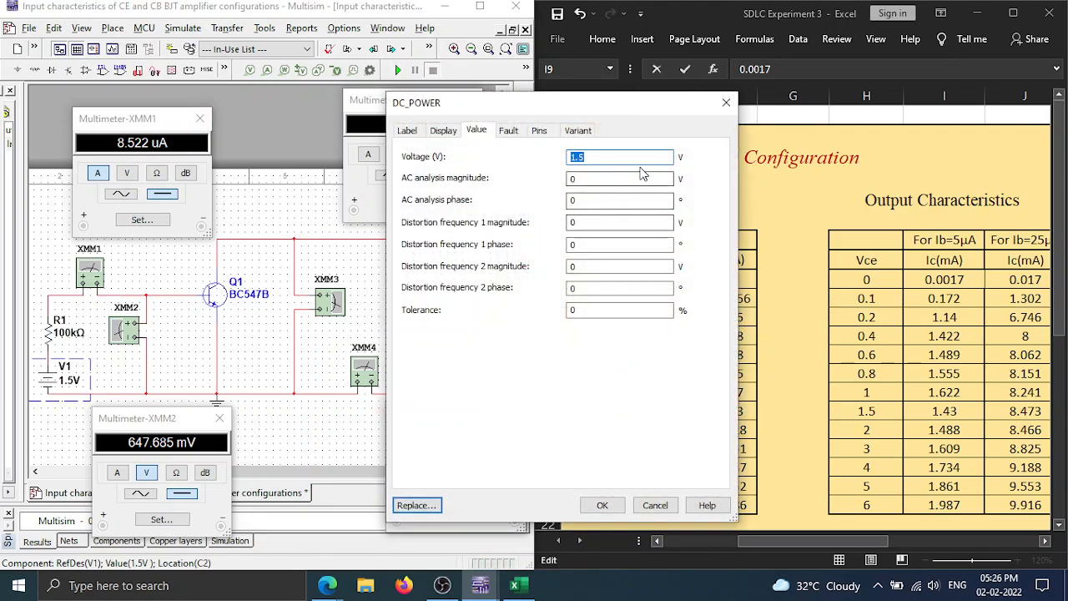
type("1.2")
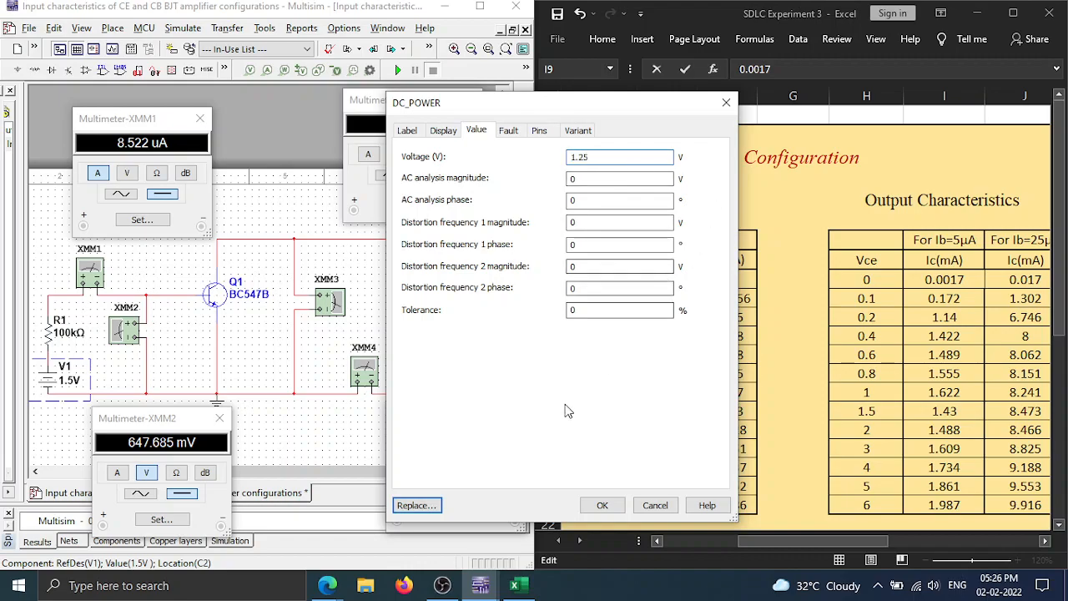
left_click(589, 501)
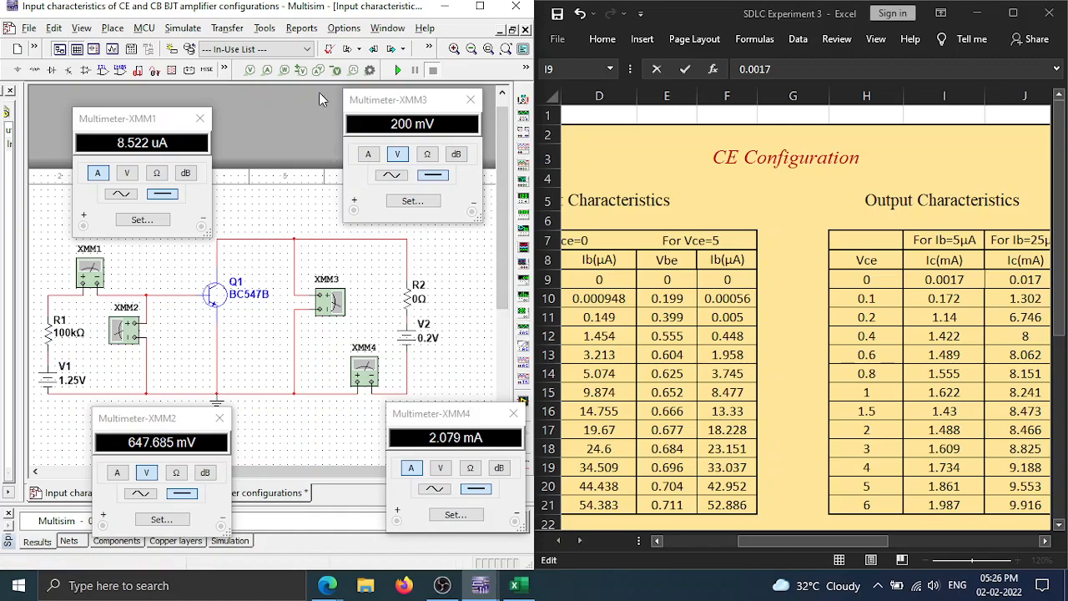
left_click(397, 70)
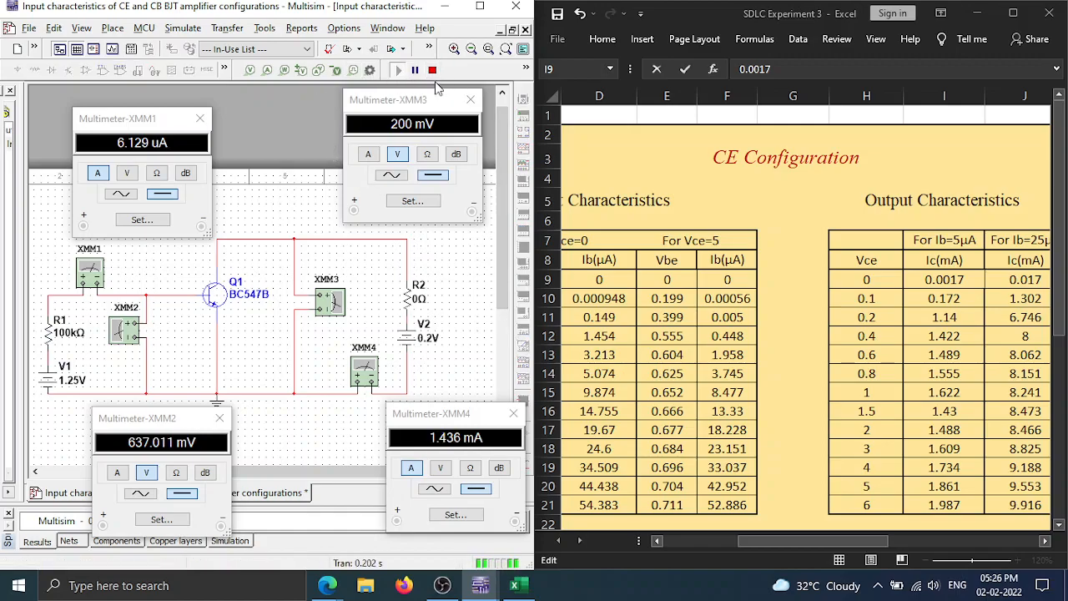
- Change the voltage of DC source V1 to 1.23 V and restart the simulation, stopping it after the new reading
double_click(57, 380)
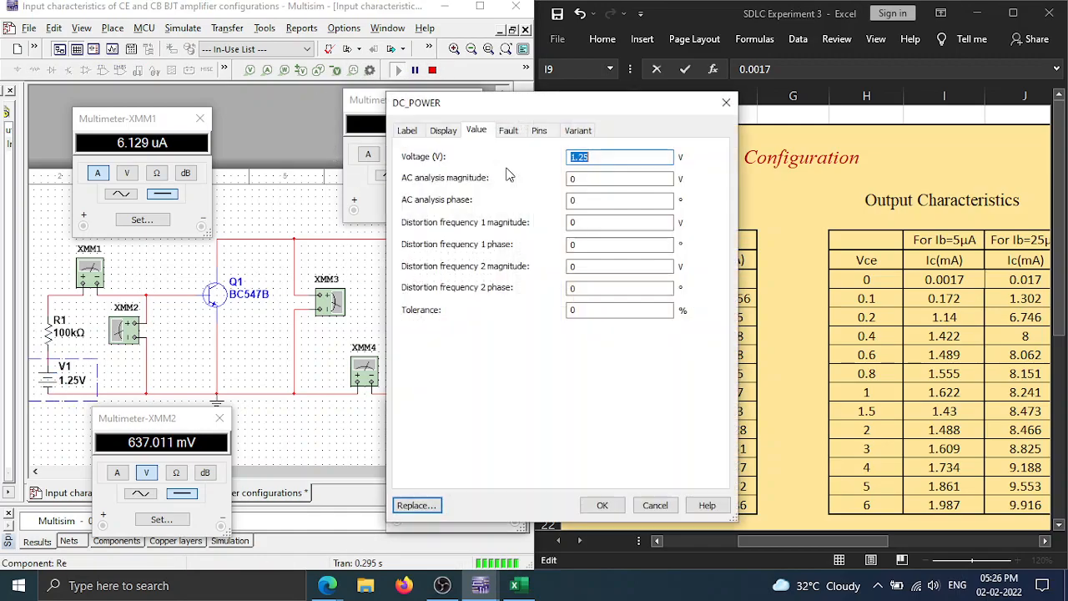
left_click(616, 156)
key("BackSpace")
type("3")
left_click(602, 506)
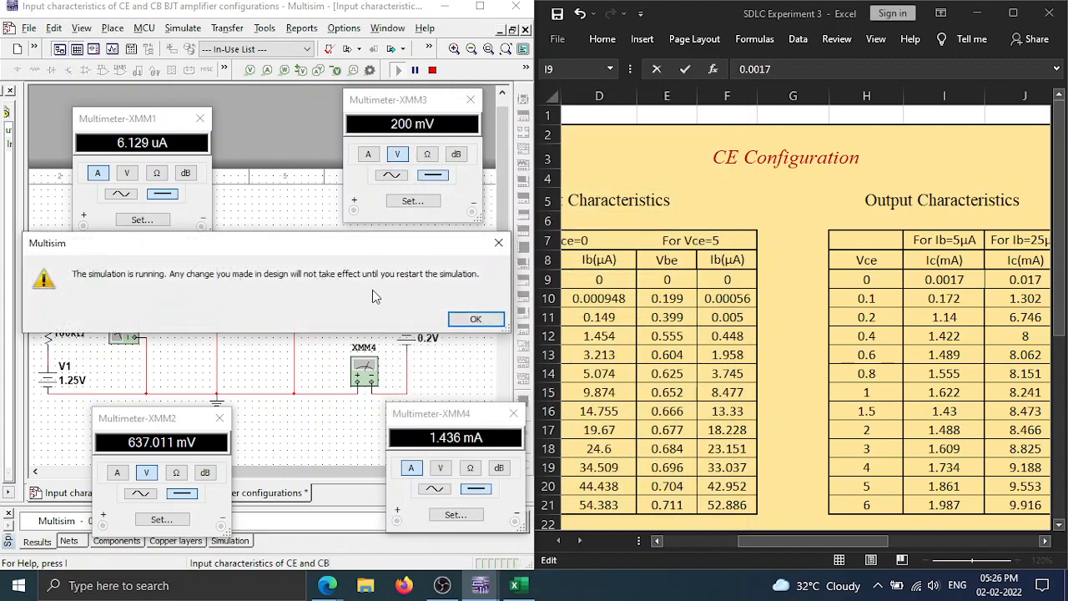
left_click(475, 319)
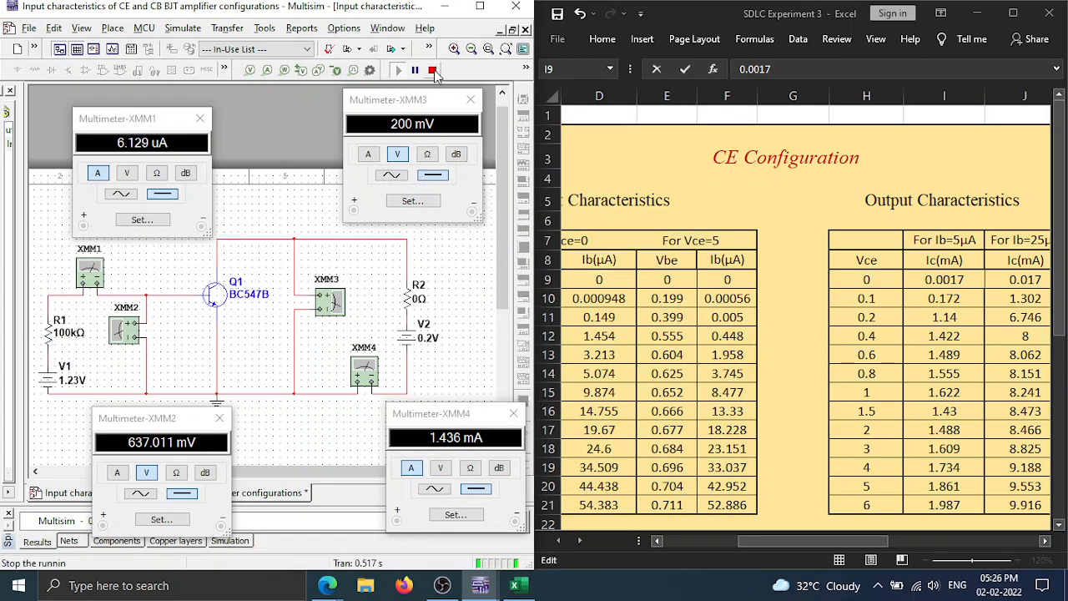
left_click(435, 72)
left_click(397, 72)
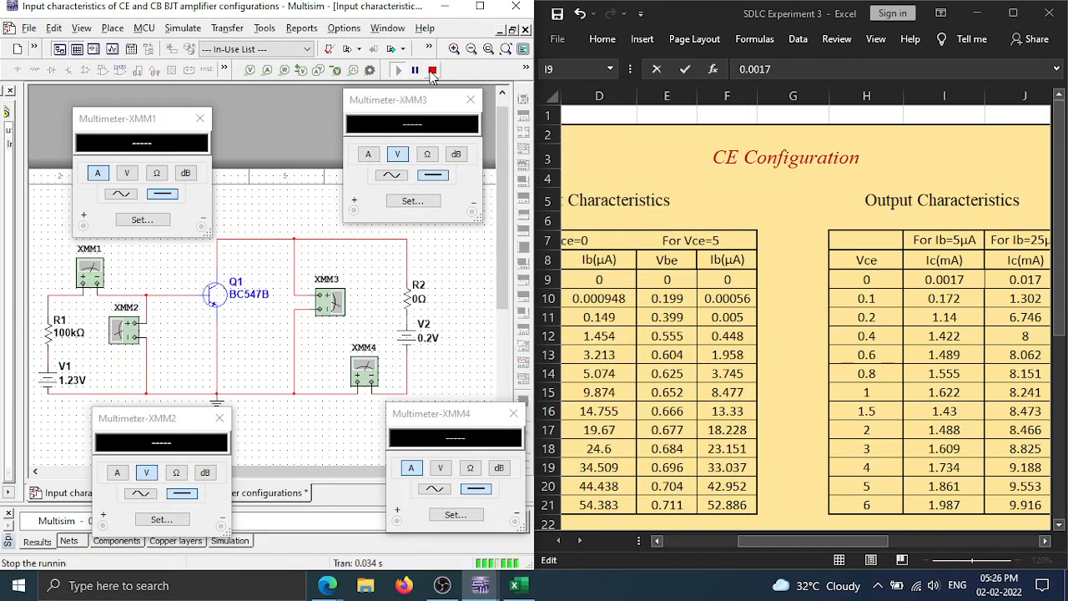
left_click(432, 72)
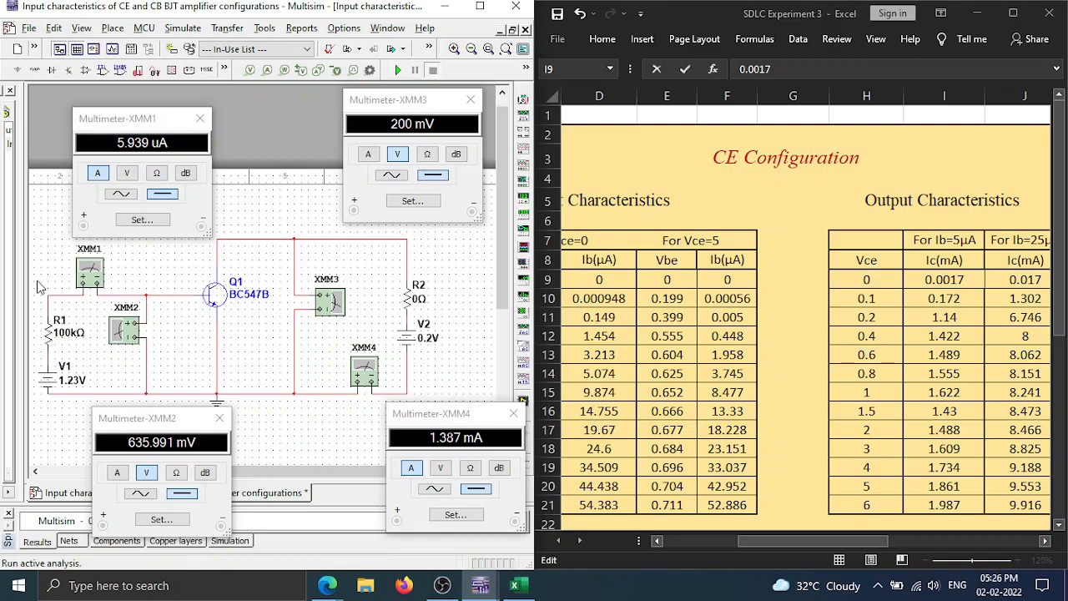
- Lower the voltage of DC source V1 to 1.2 V, and run and stop the simulation
double_click(49, 378)
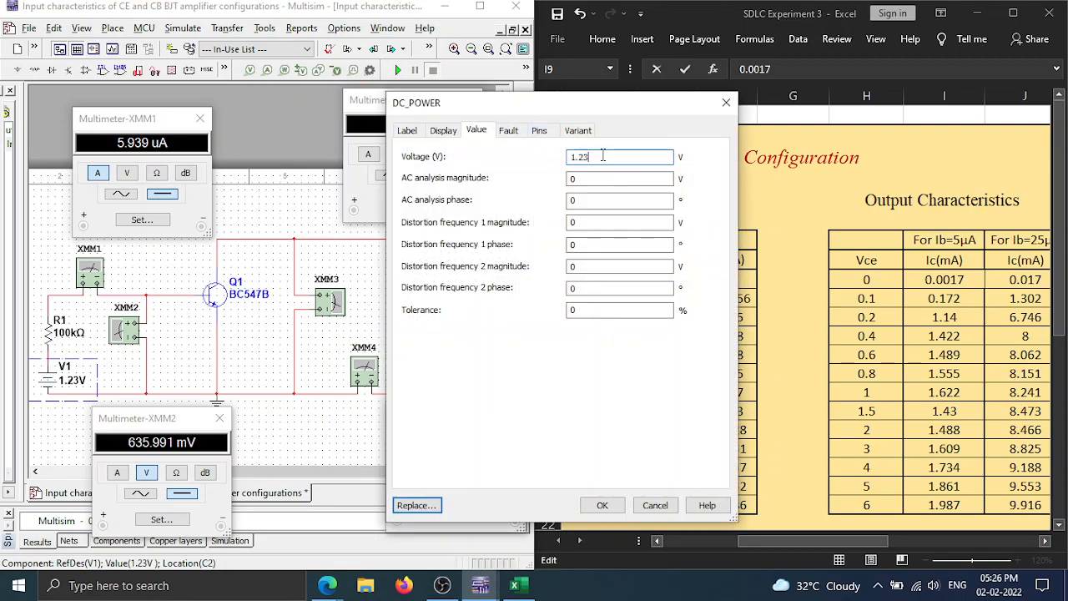
type("1.2")
left_click(602, 505)
left_click(398, 70)
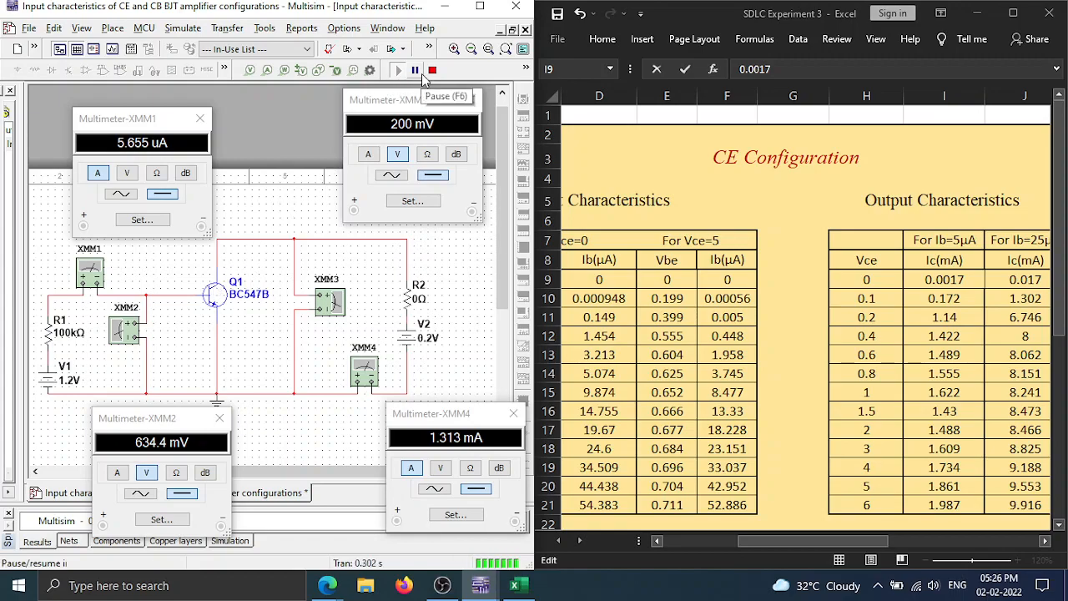
left_click(432, 70)
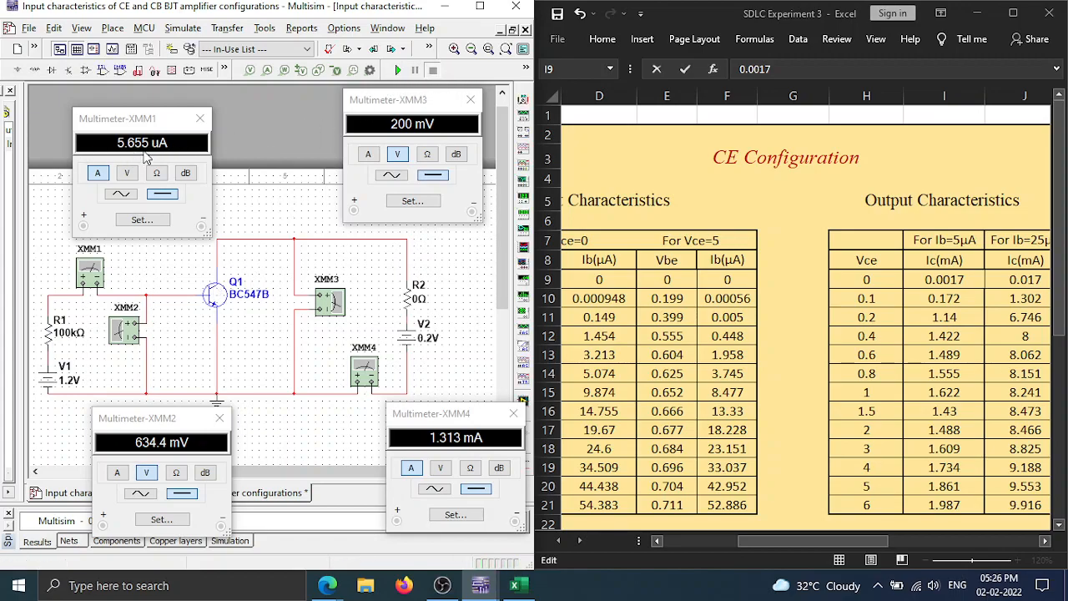
- Adjust the voltage of DC source V1 to 1.195 V, and run and stop the simulation
double_click(52, 384)
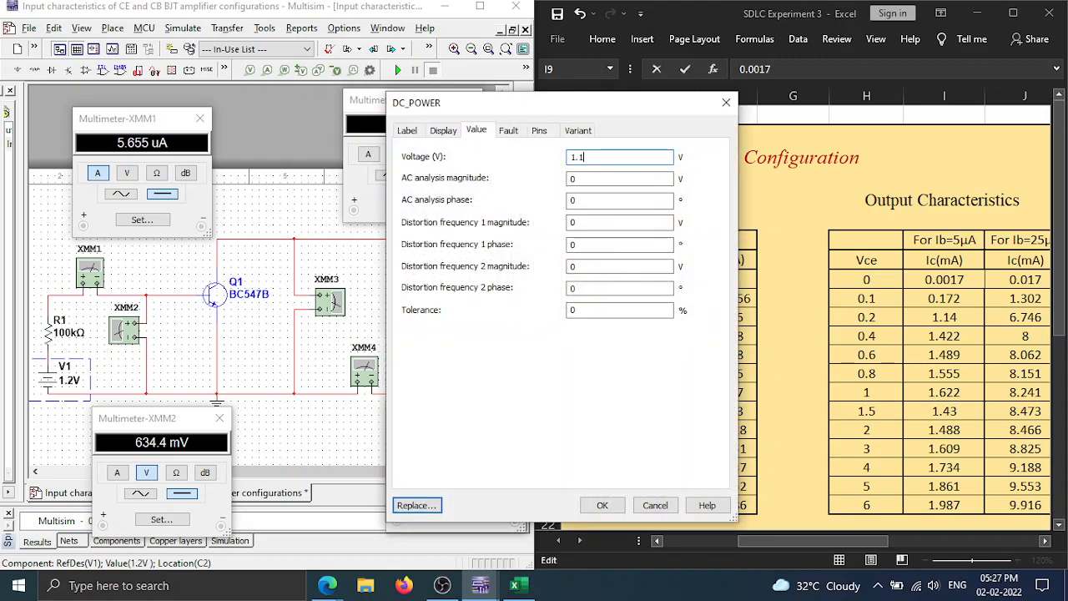
type("1.195")
left_click(602, 505)
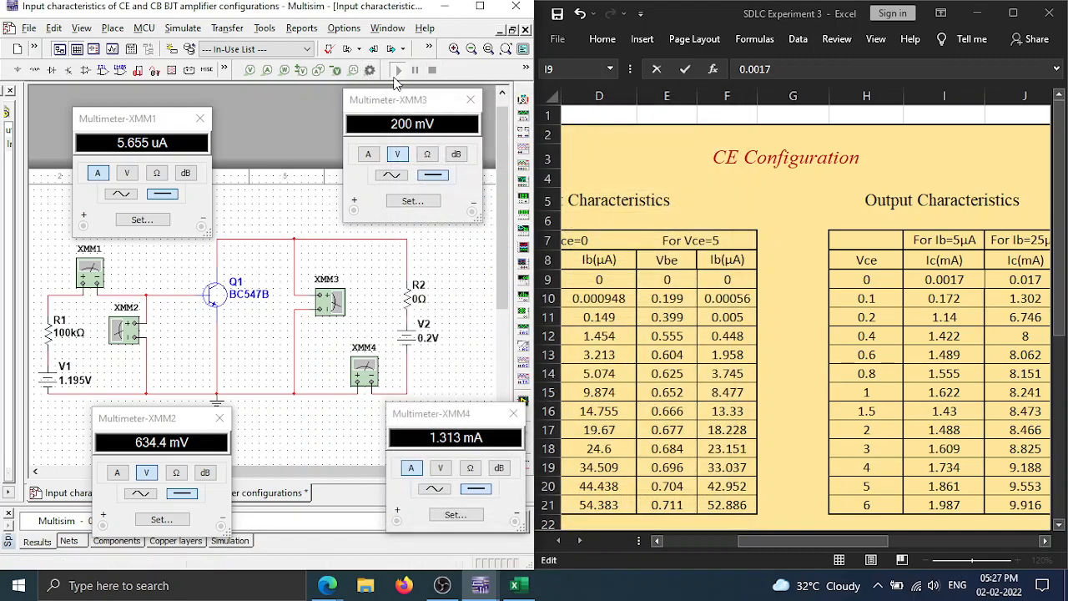
left_click(397, 70)
left_click(433, 70)
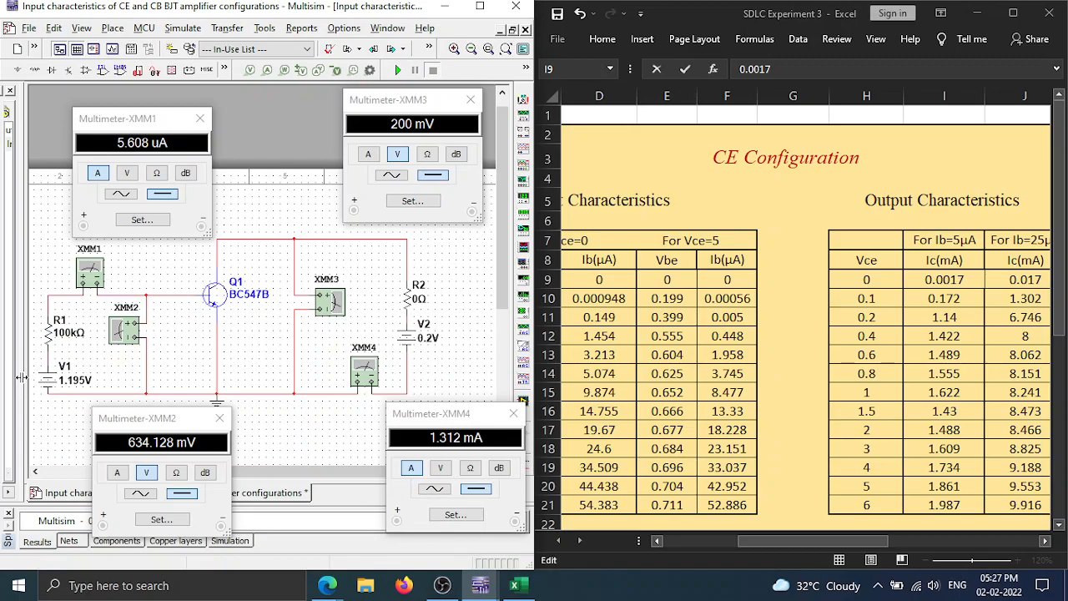
- Set the voltage of DC source V1 to 1.18 V and run the simulation
double_click(46, 382)
left_click(608, 156)
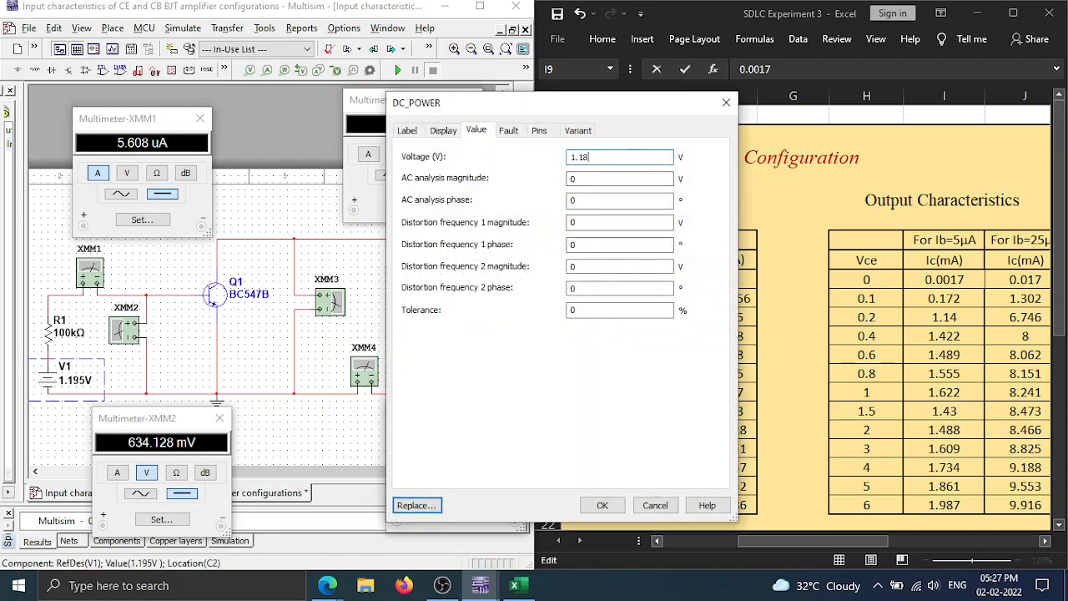
left_click(601, 504)
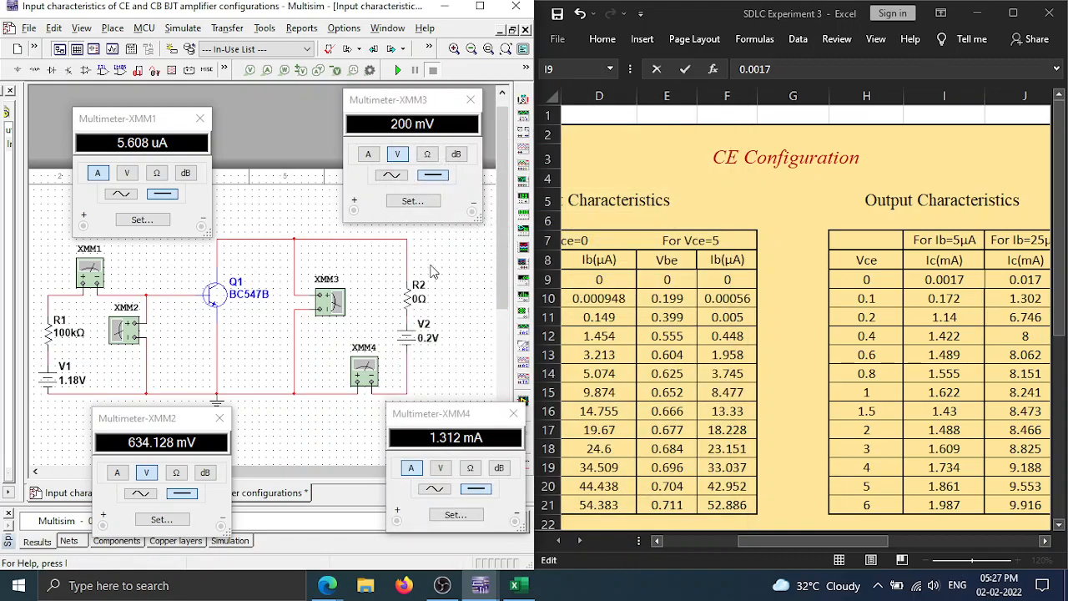
left_click(397, 70)
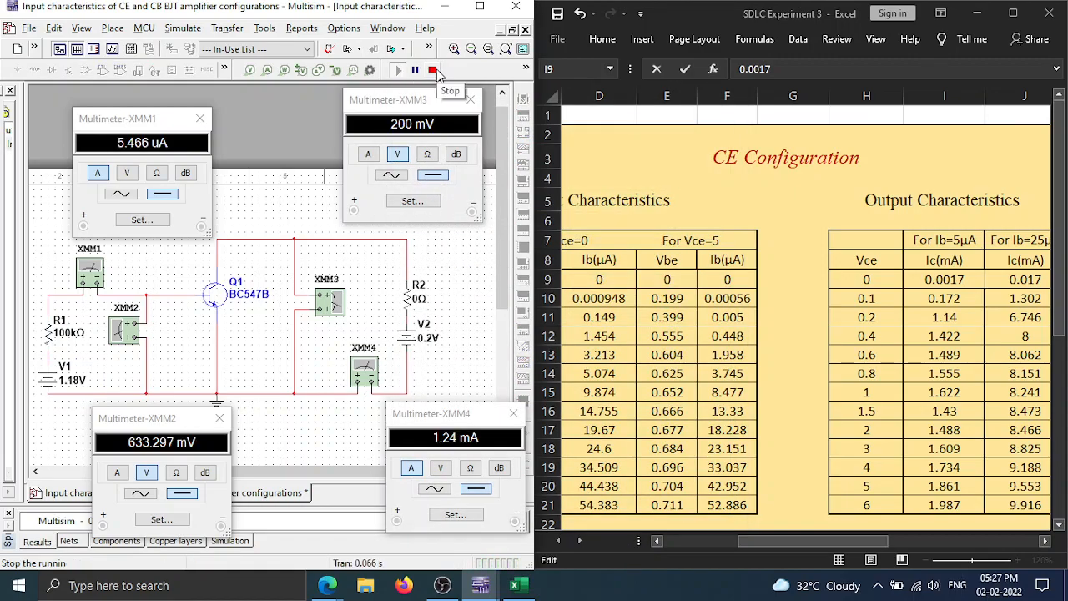
- Set the voltage of DC source V1 to 1.16 V, and run and stop the simulation
double_click(52, 375)
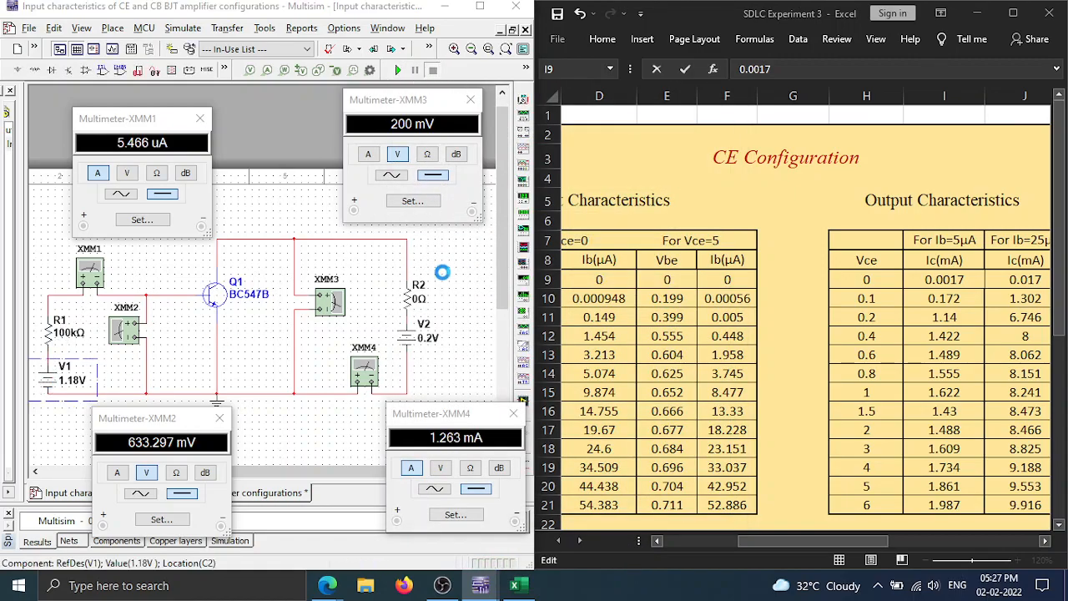
left_click(598, 156)
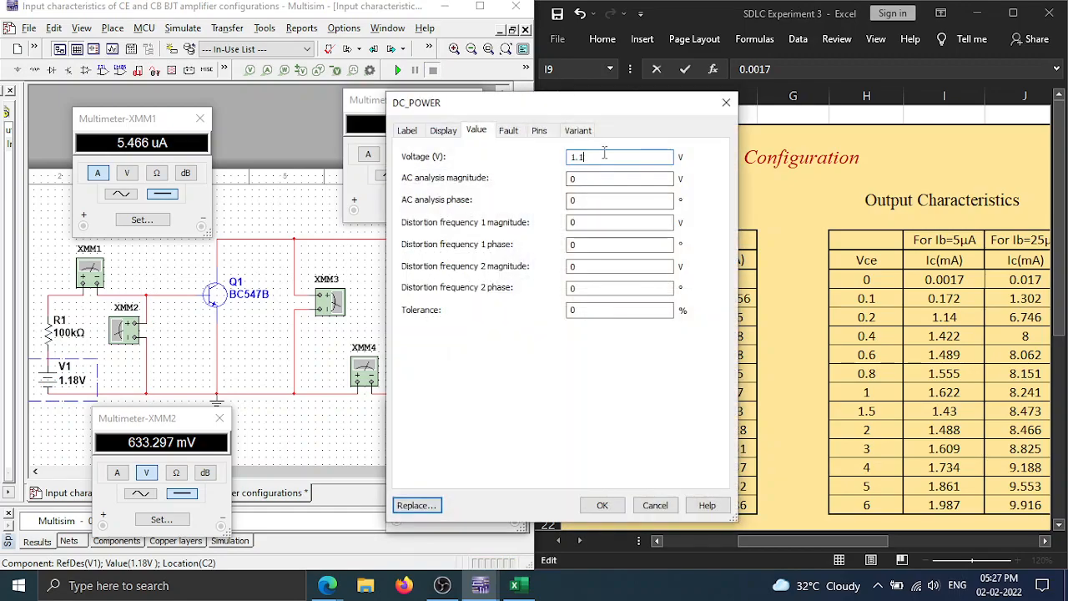
type("6")
left_click(602, 504)
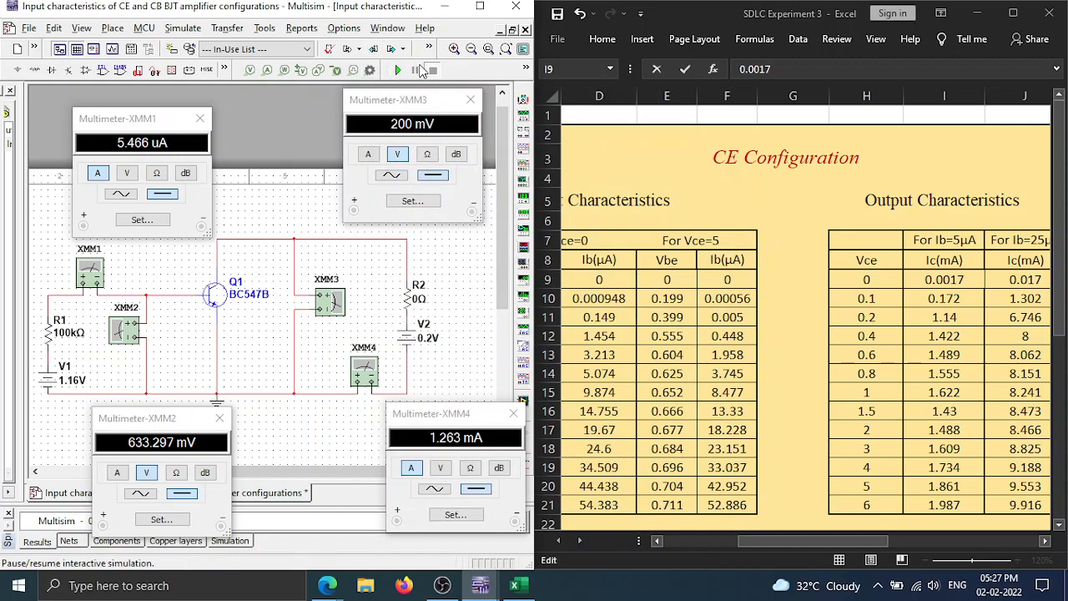
left_click(397, 72)
left_click(432, 70)
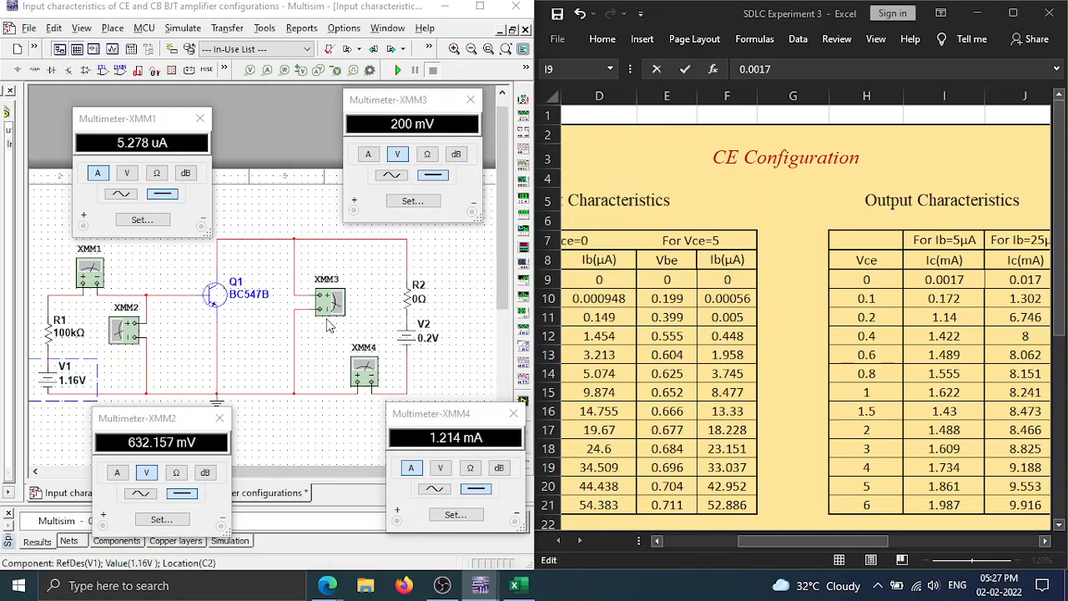
- Reduce the voltage of DC source V1 to 1.1 V and run the simulation
double_click(45, 378)
left_click(598, 157)
key("BackSpace")
key("BackSpace")
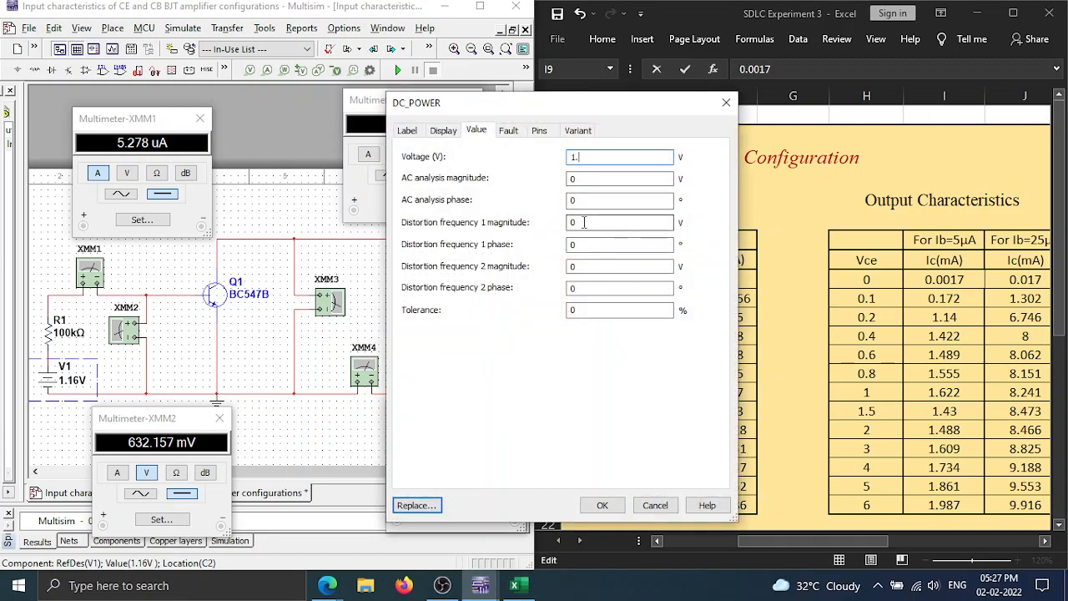
type("1")
left_click(601, 505)
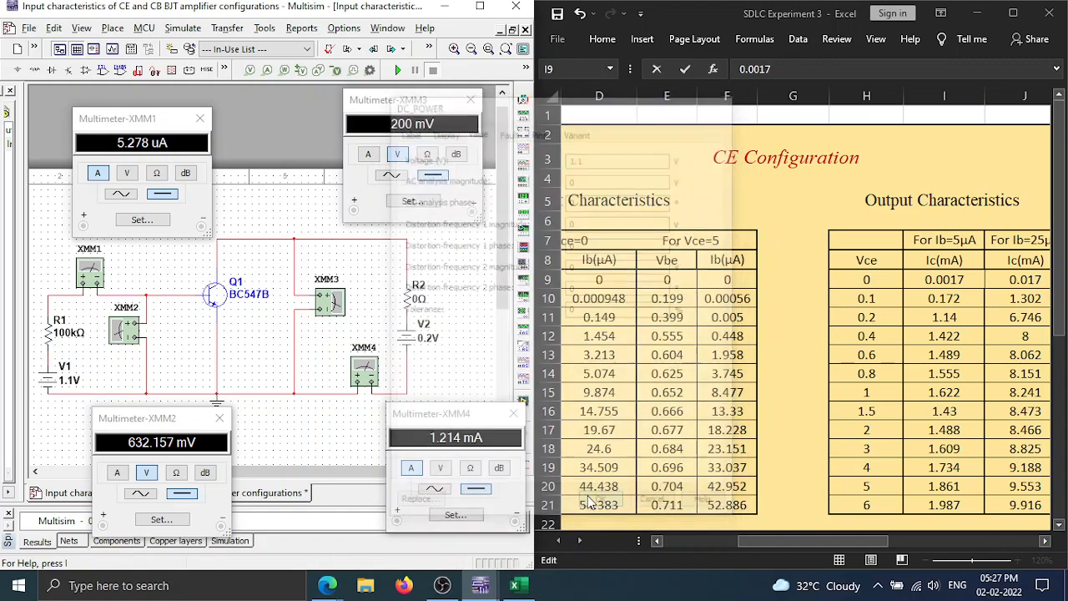
left_click(397, 70)
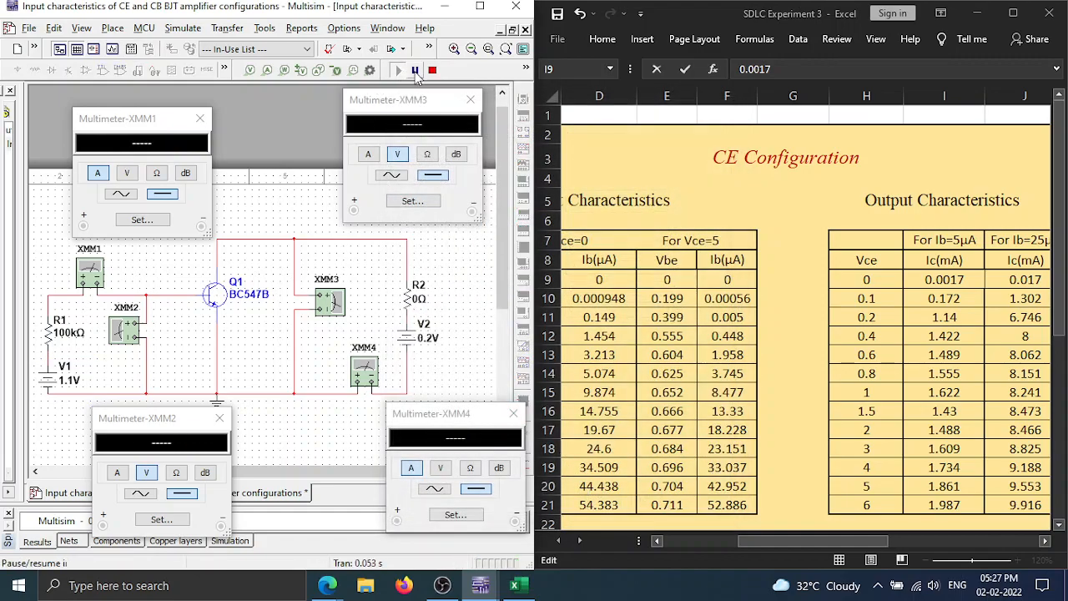
- Set the voltage of DC source V1 to 1.13 V, and run and stop the simulation for Ib=5µA at Vce 0.2
double_click(74, 373)
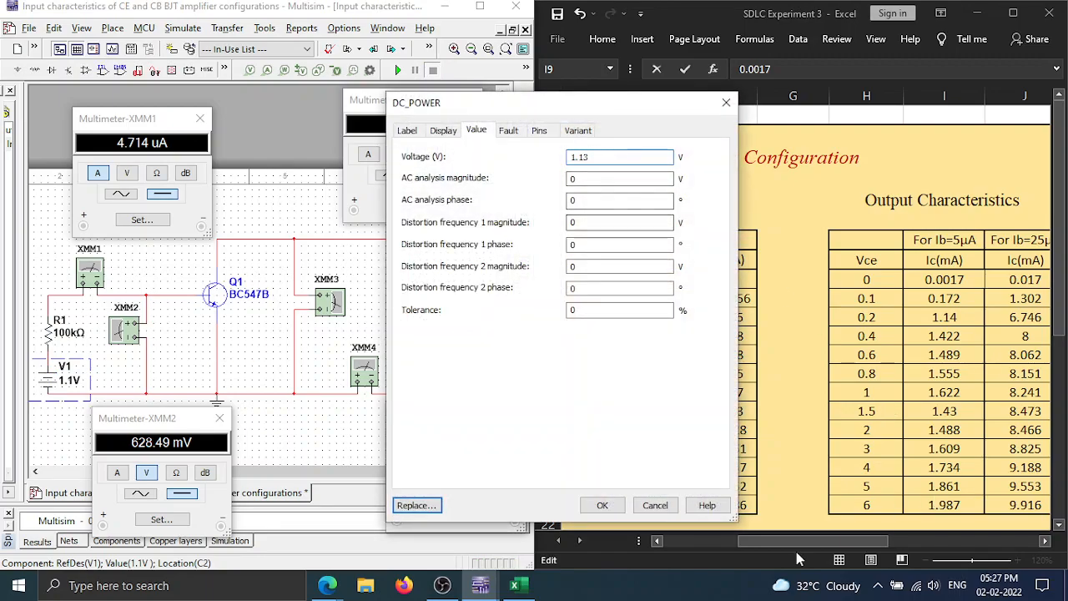
left_click(601, 505)
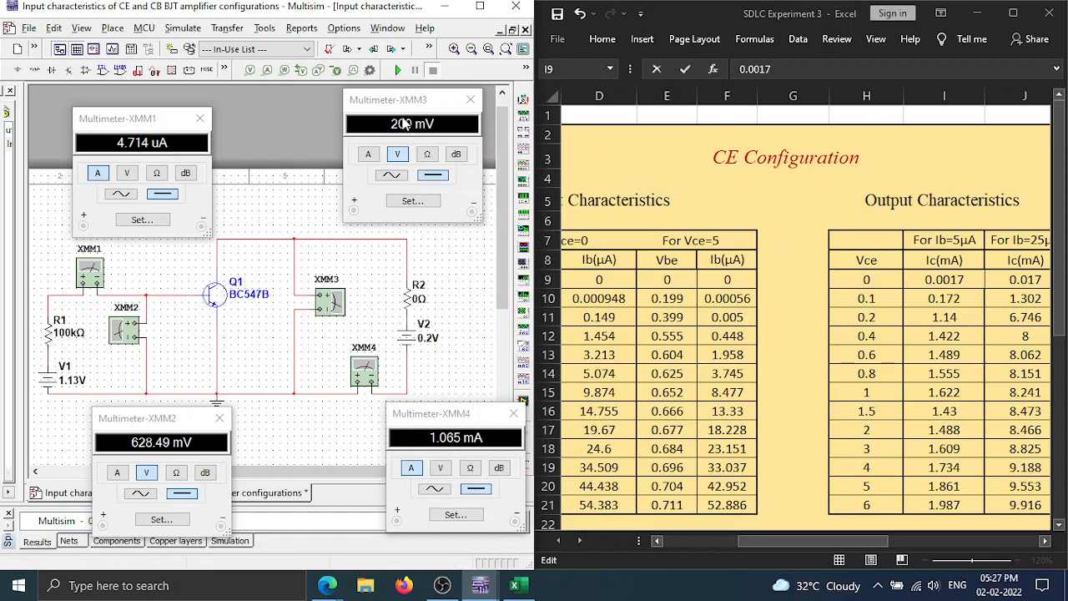
left_click(398, 70)
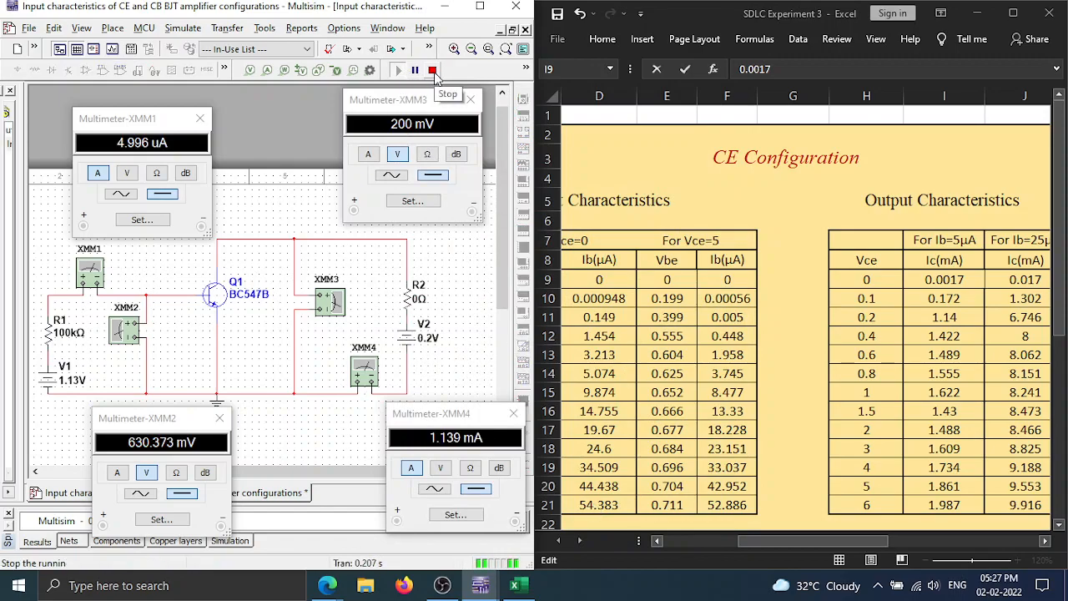
left_click(433, 72)
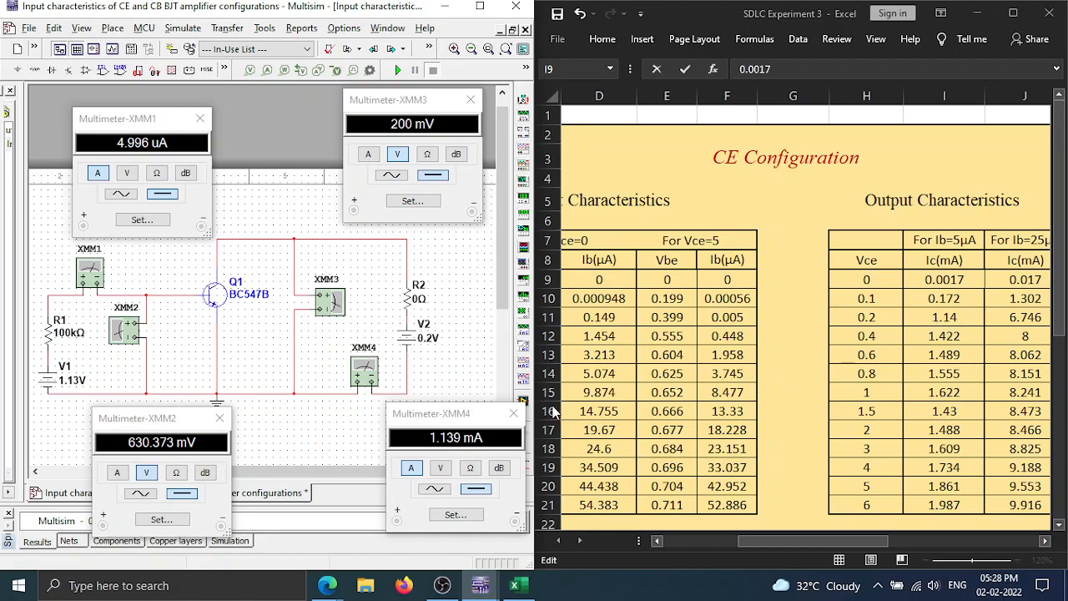
- Set the voltage of DC source V2 to 0.4 V, and run and stop the simulation
double_click(421, 346)
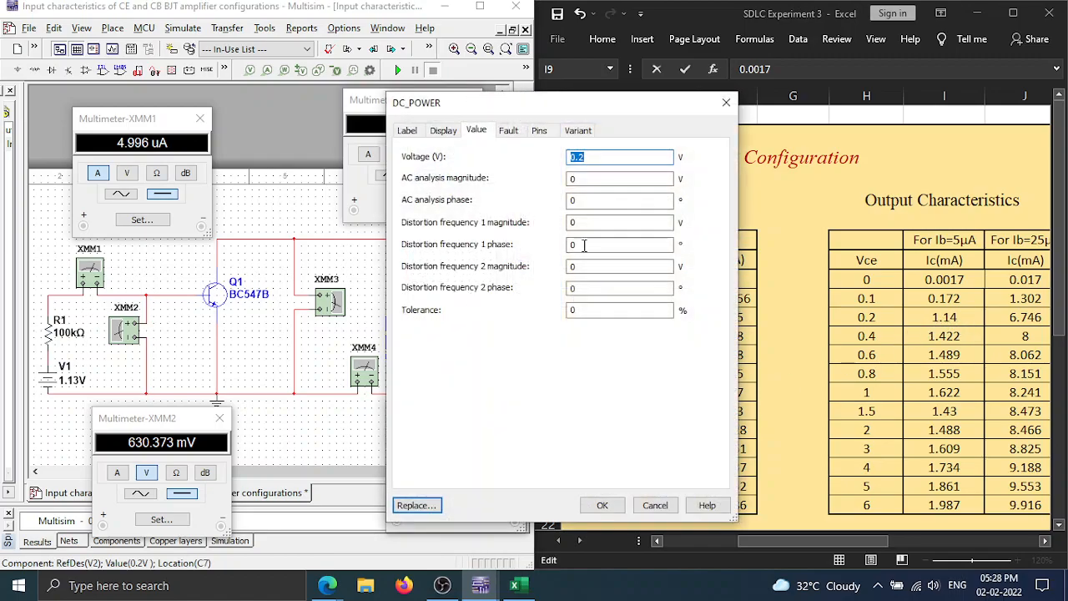
type("0.4")
left_click(601, 504)
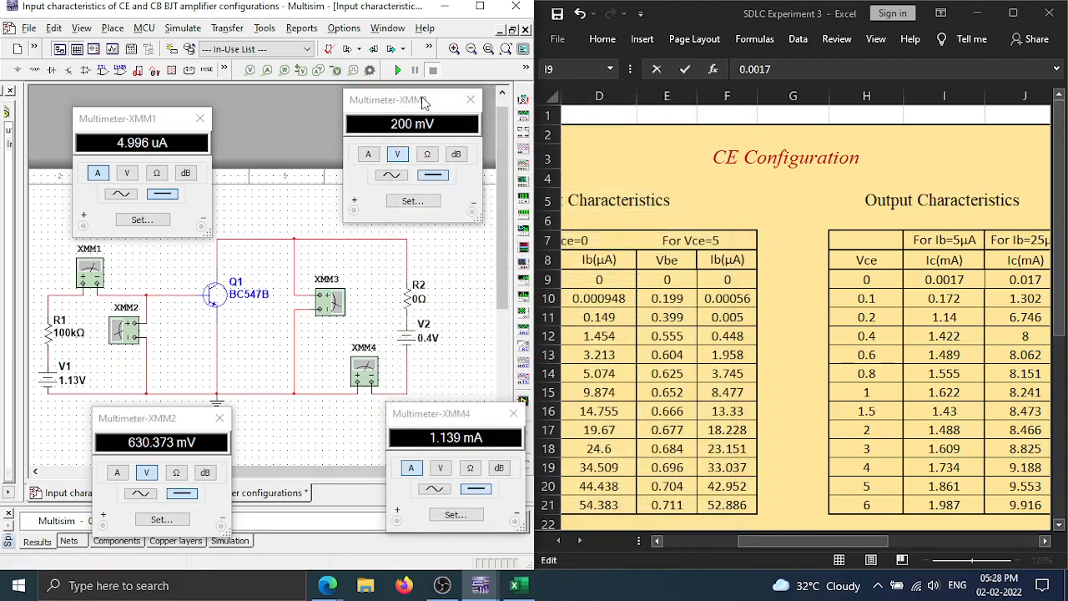
left_click(398, 70)
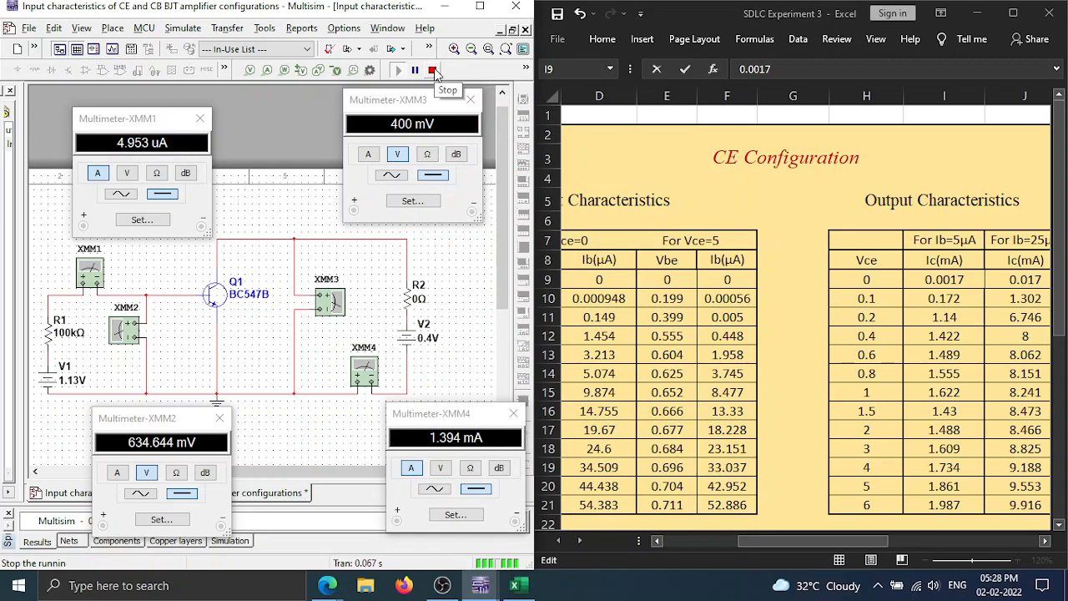
left_click(434, 72)
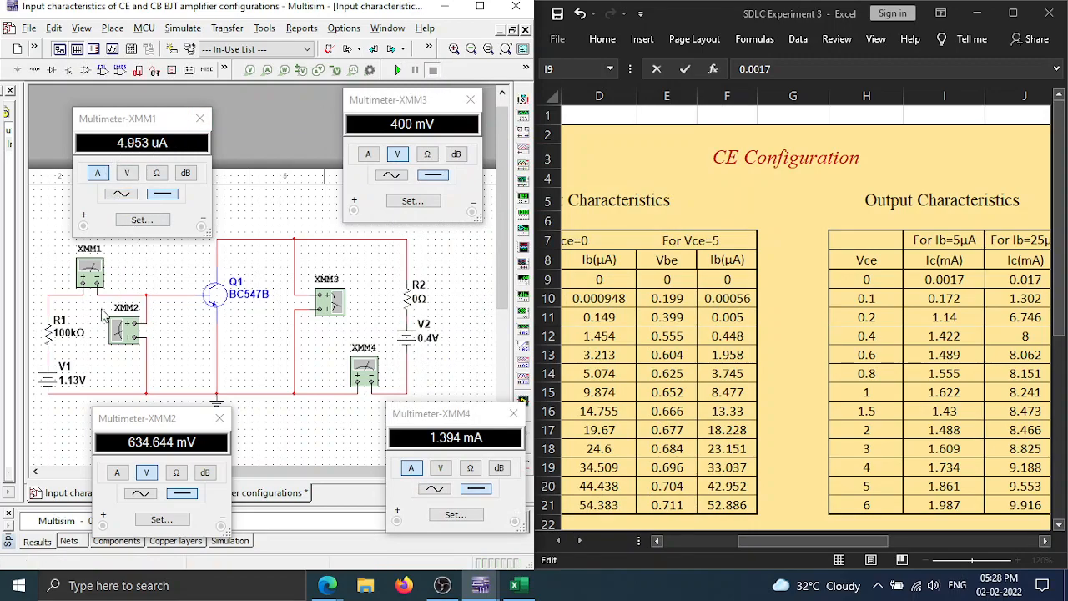
- Raise the voltage of DC source V1 to 1.15 V, and run and stop the simulation
double_click(48, 385)
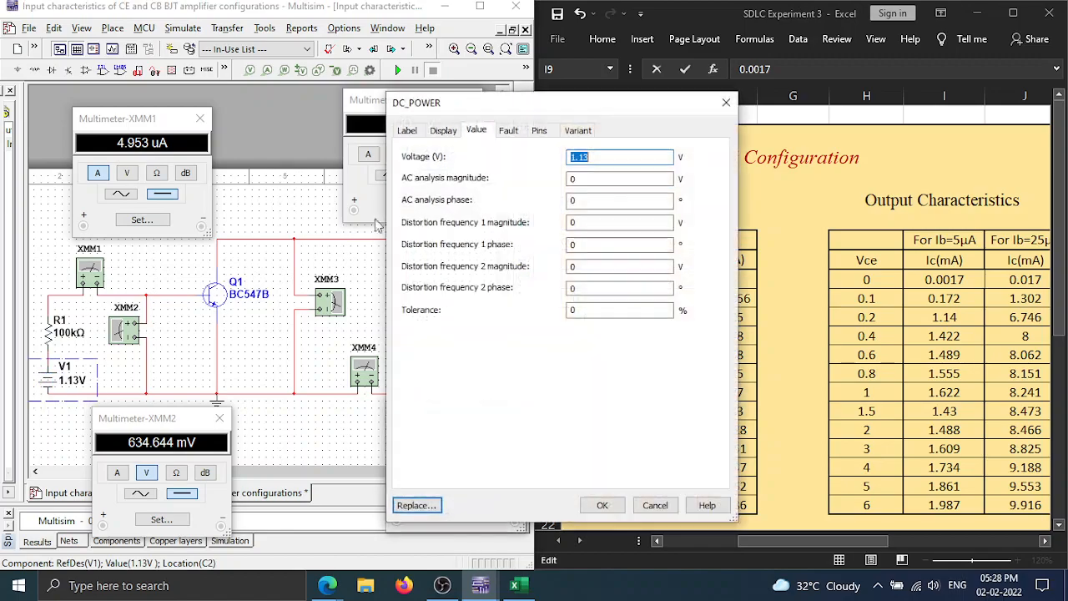
left_click(601, 156)
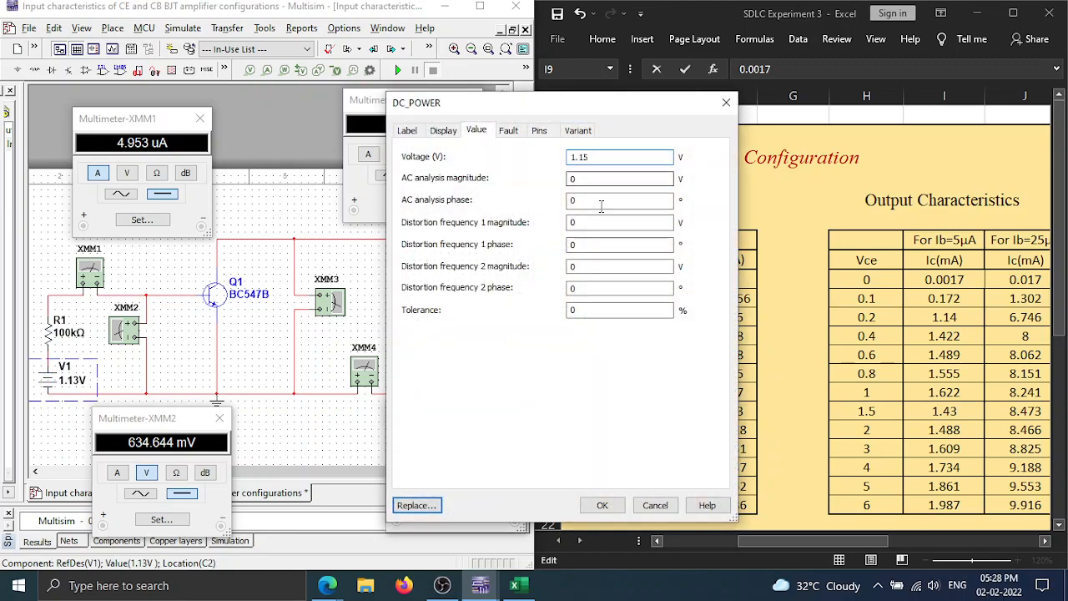
left_click(602, 505)
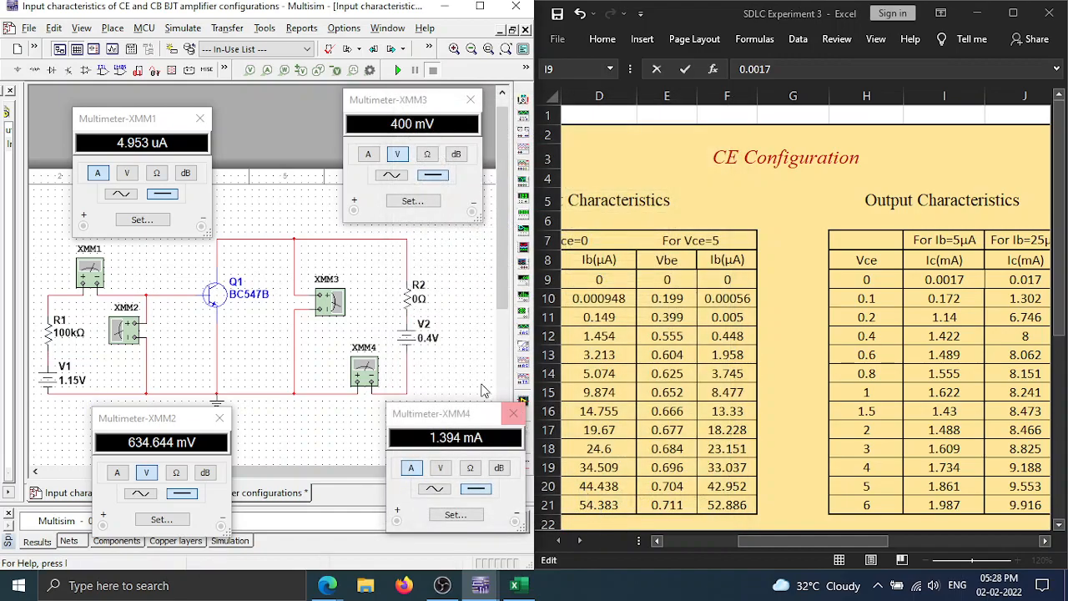
left_click(397, 69)
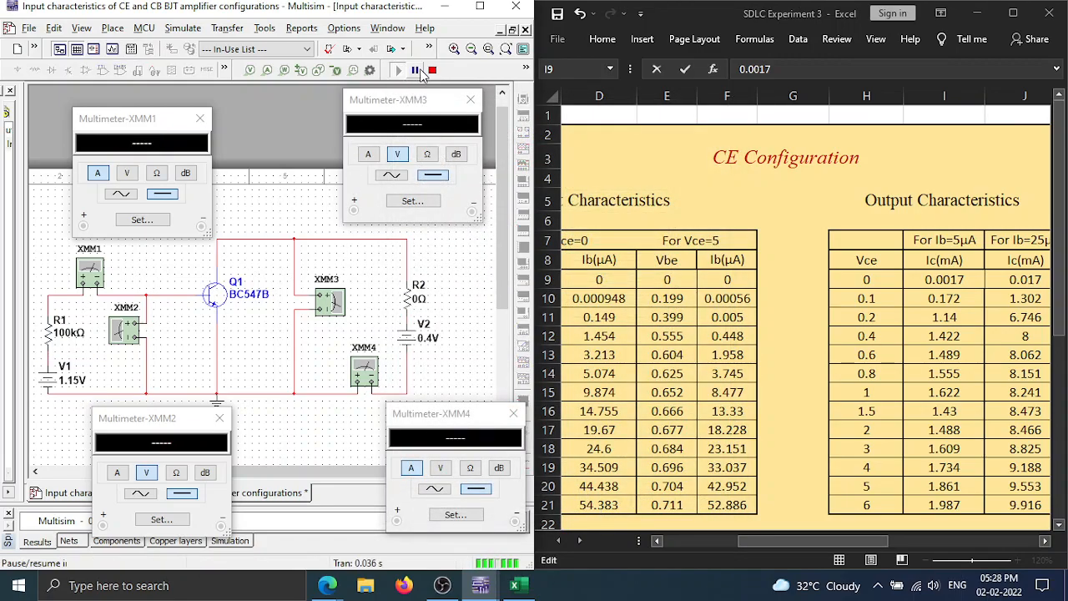
left_click(432, 71)
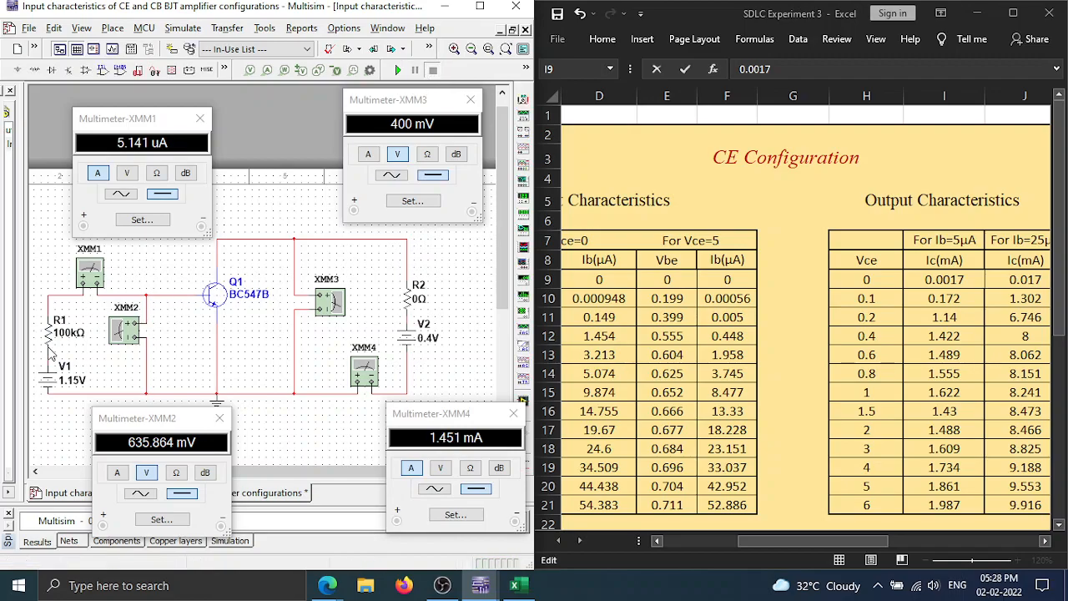
- Lower the voltage of DC source V1 to 1.145 V, and run and stop the simulation
double_click(50, 377)
left_click(606, 156)
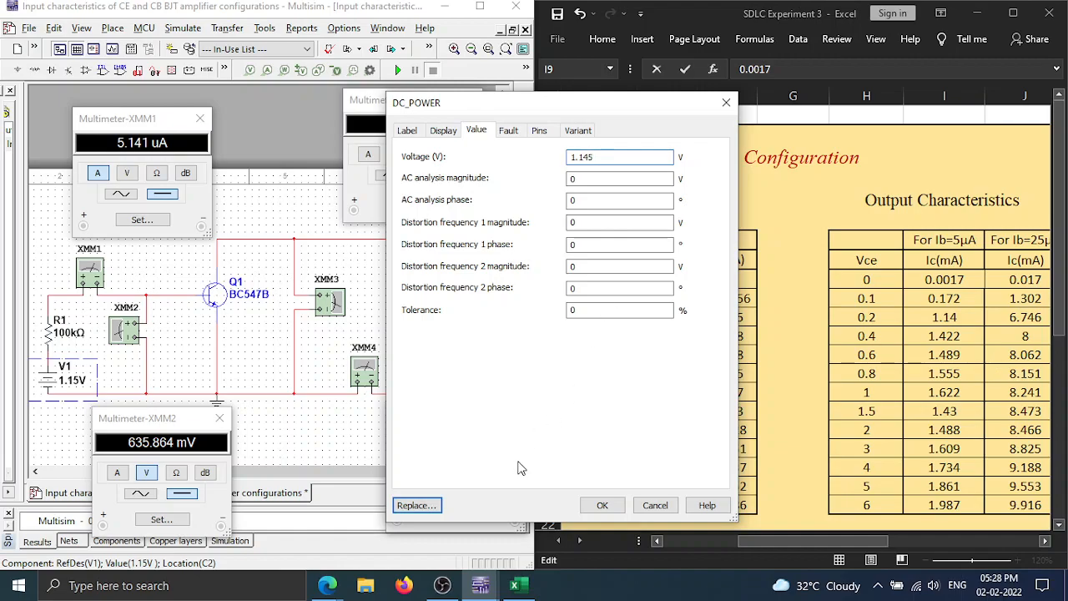
left_click(601, 505)
left_click(400, 70)
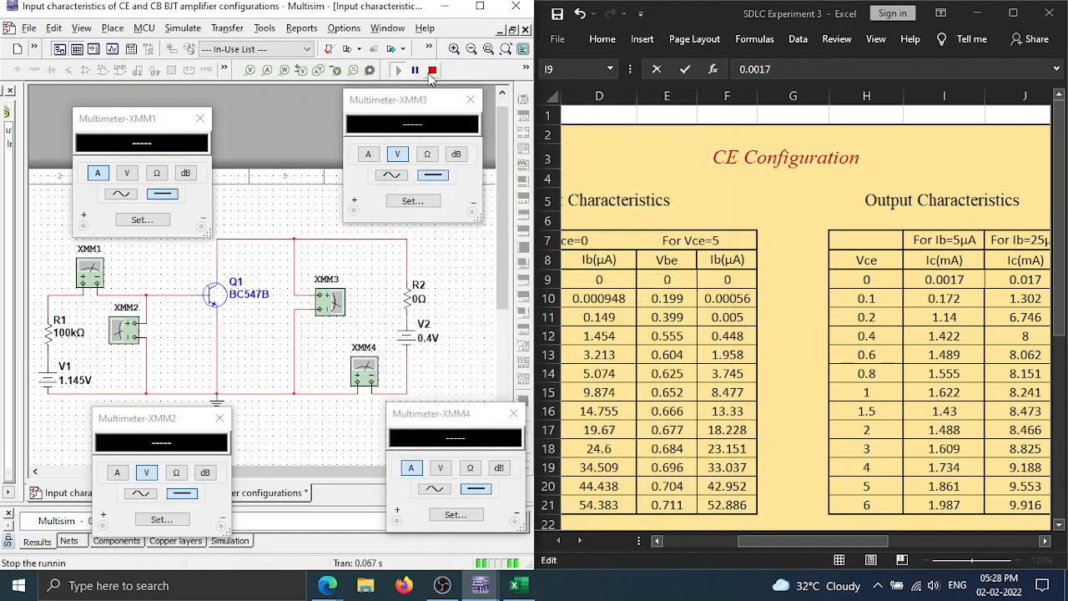
left_click(432, 70)
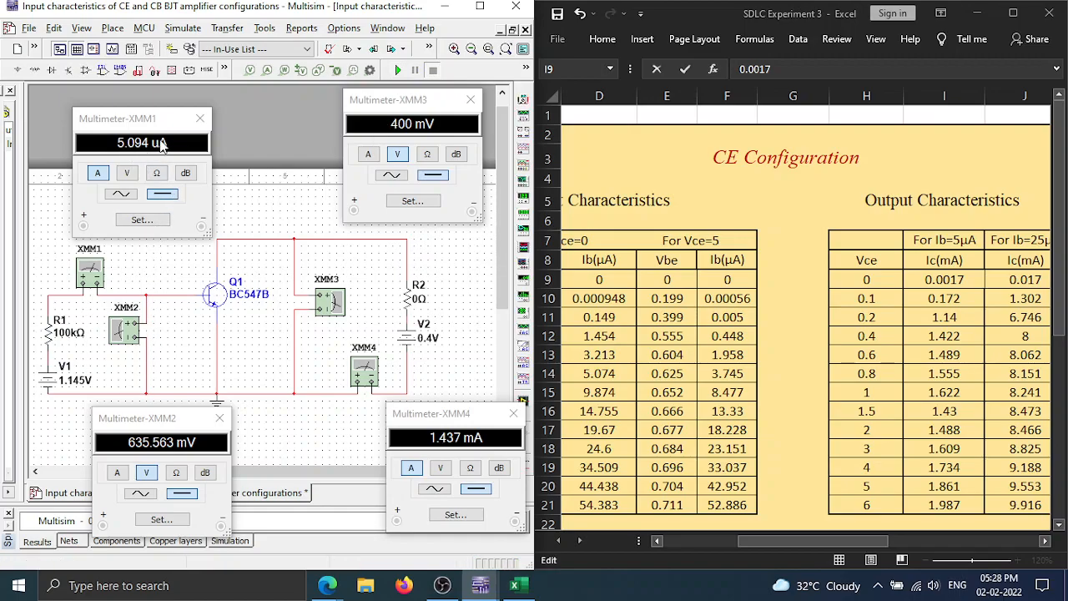
- Set the voltage of DC source V1 to 1.14 V, and run and stop the simulation for Ib=5µA at Vce 0.4
double_click(47, 381)
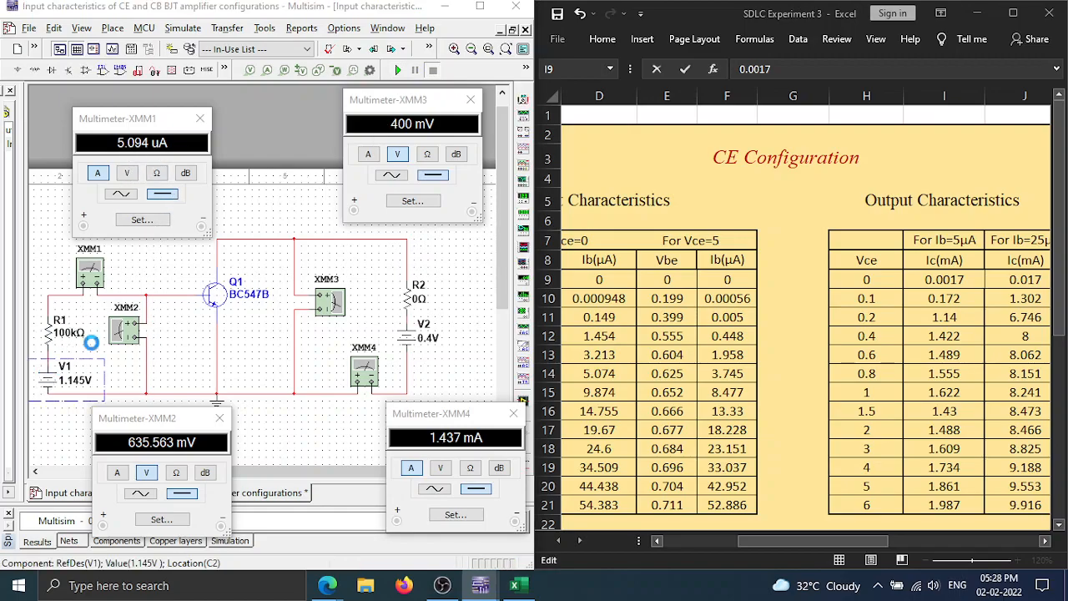
left_click(598, 156)
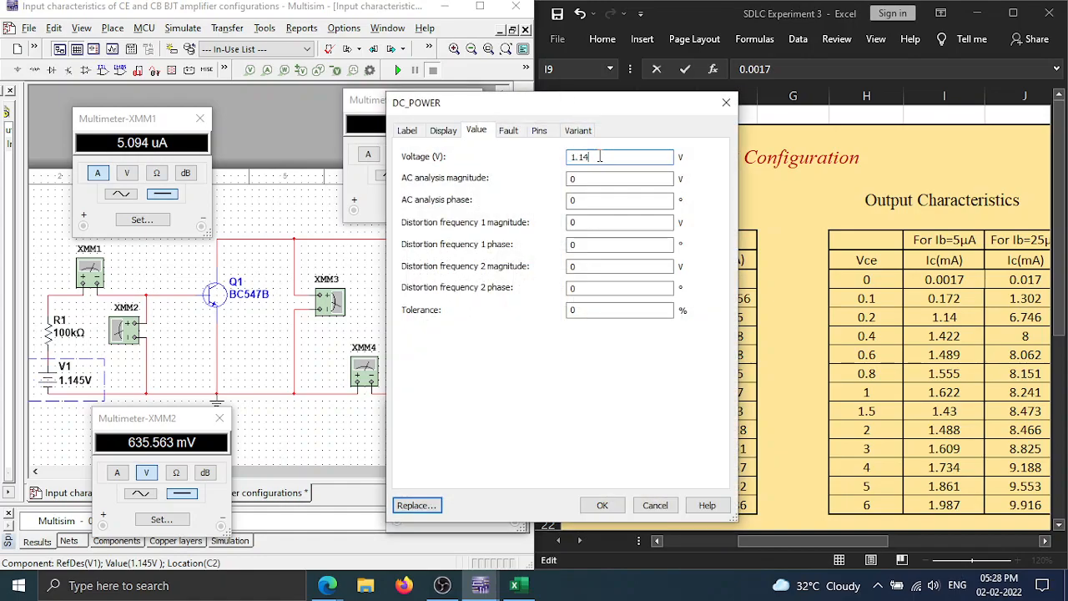
left_click(602, 504)
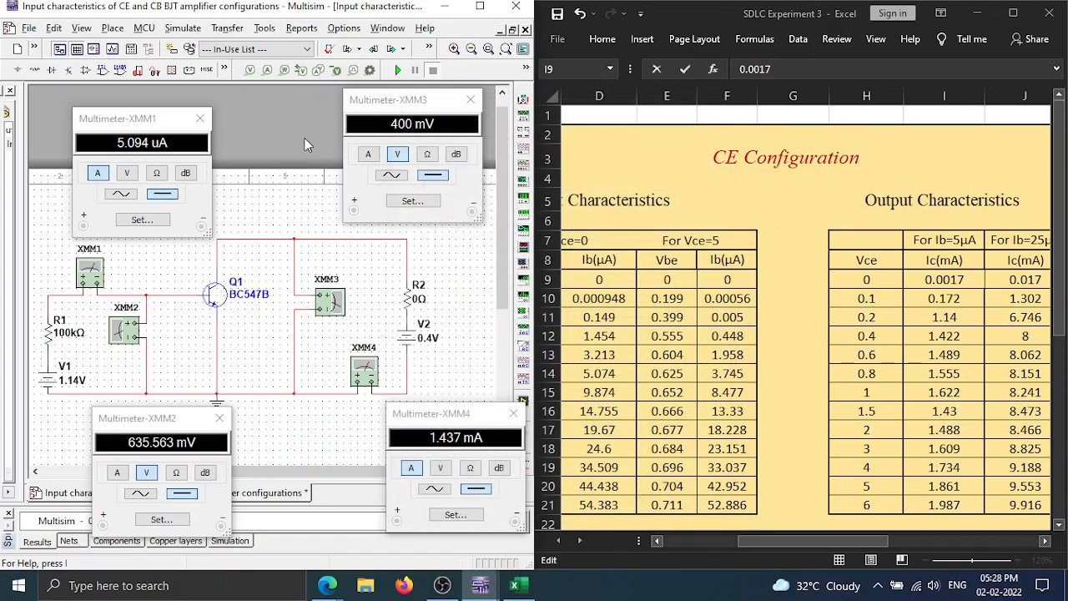
left_click(398, 70)
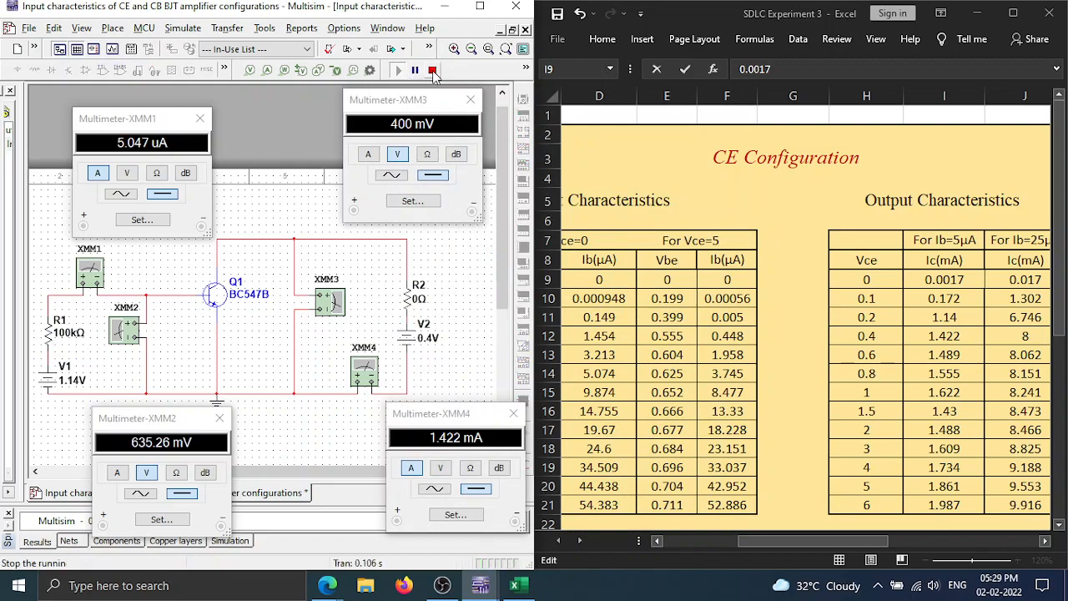
left_click(433, 70)
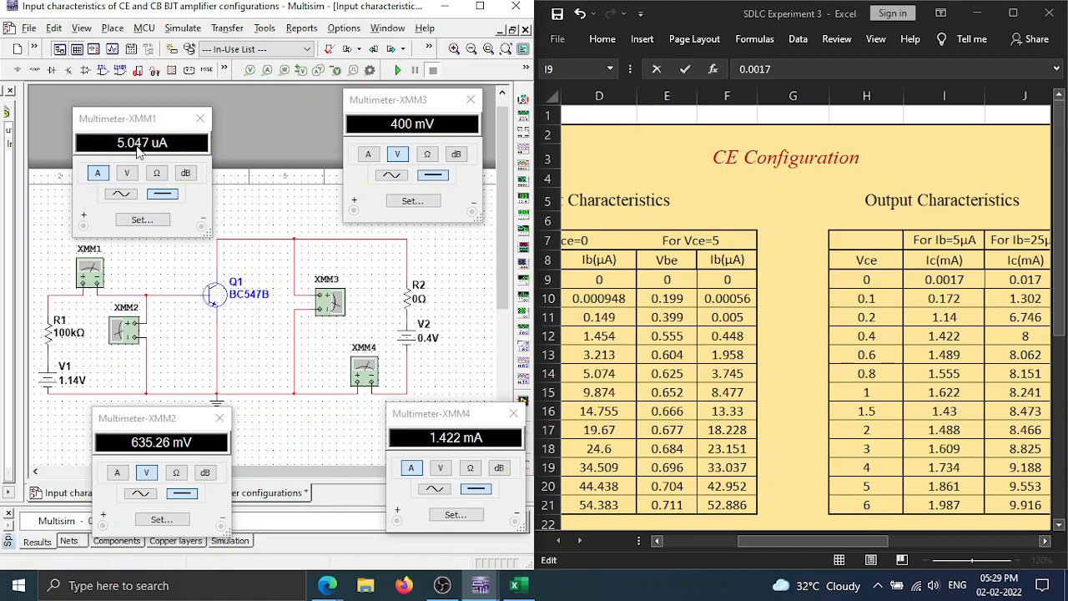
- Set the voltage of DC source V2 to 0.8 V, and run and stop the simulation
double_click(408, 339)
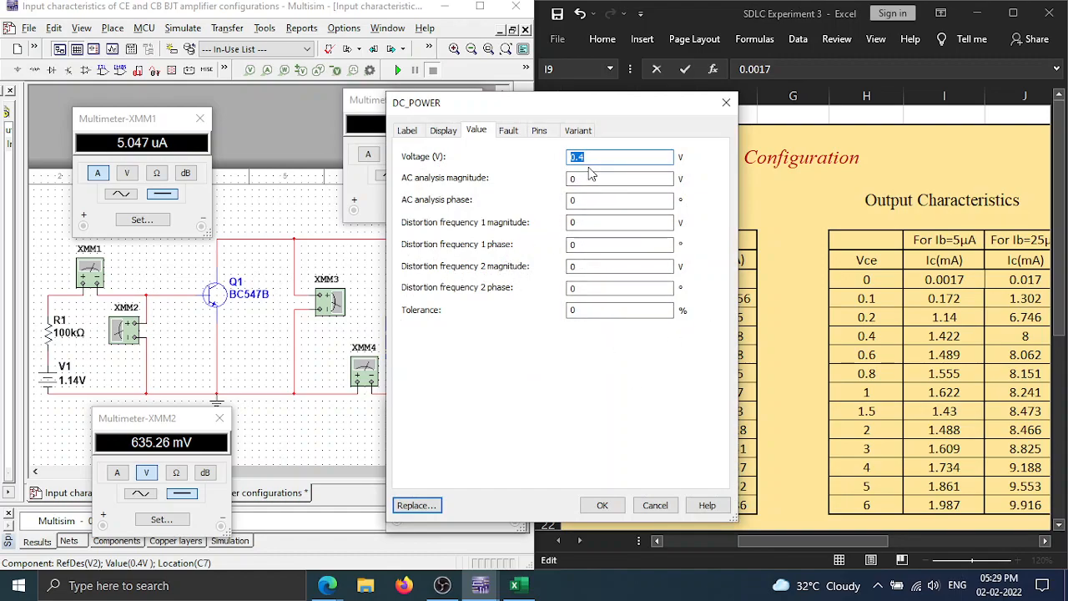
type(".8")
left_click(603, 506)
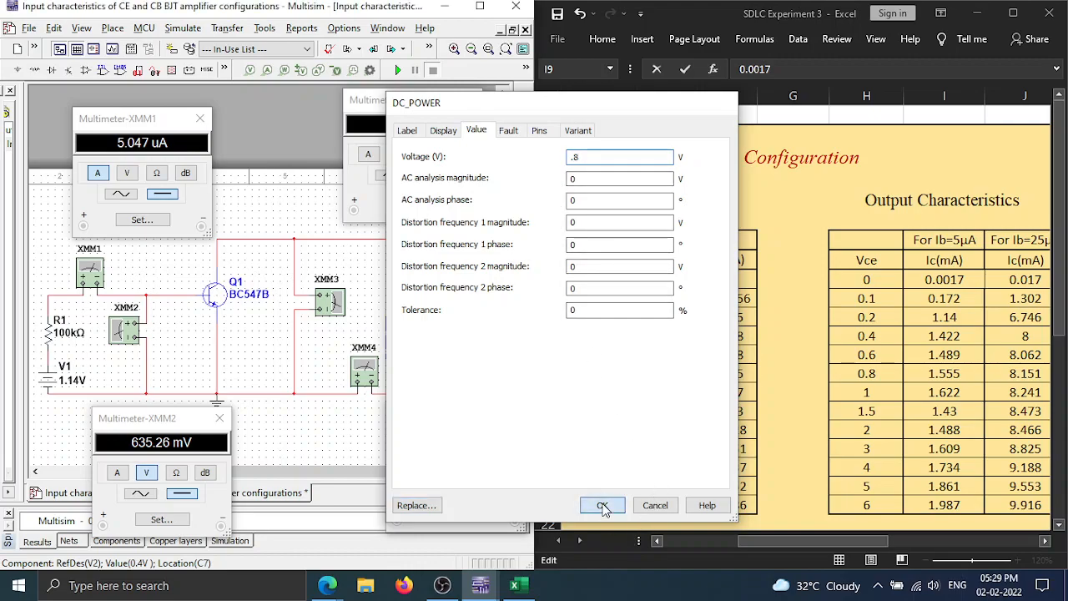
left_click(431, 71)
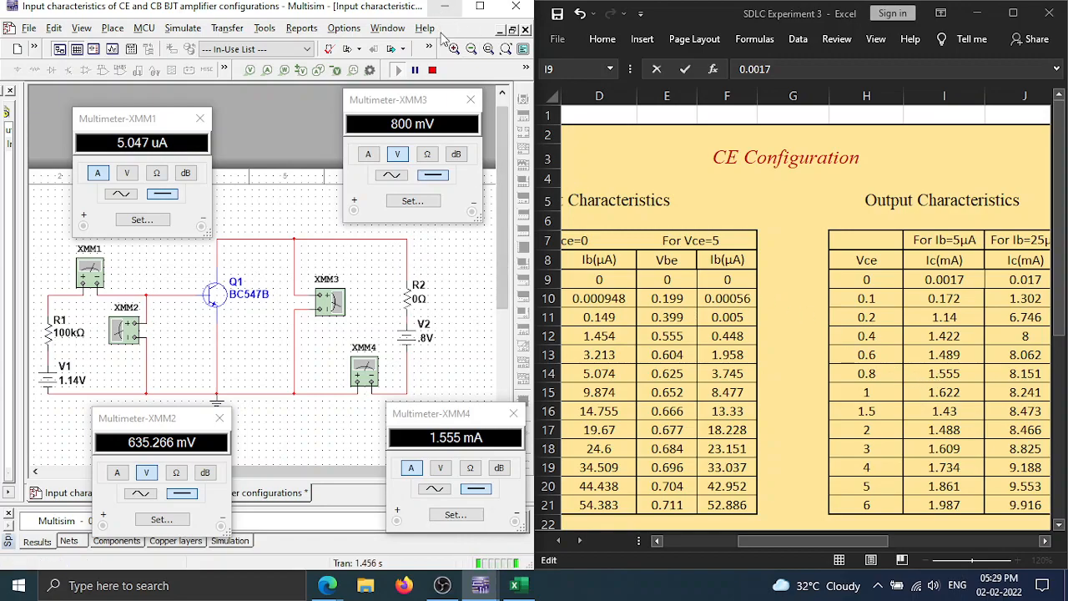
left_click(433, 70)
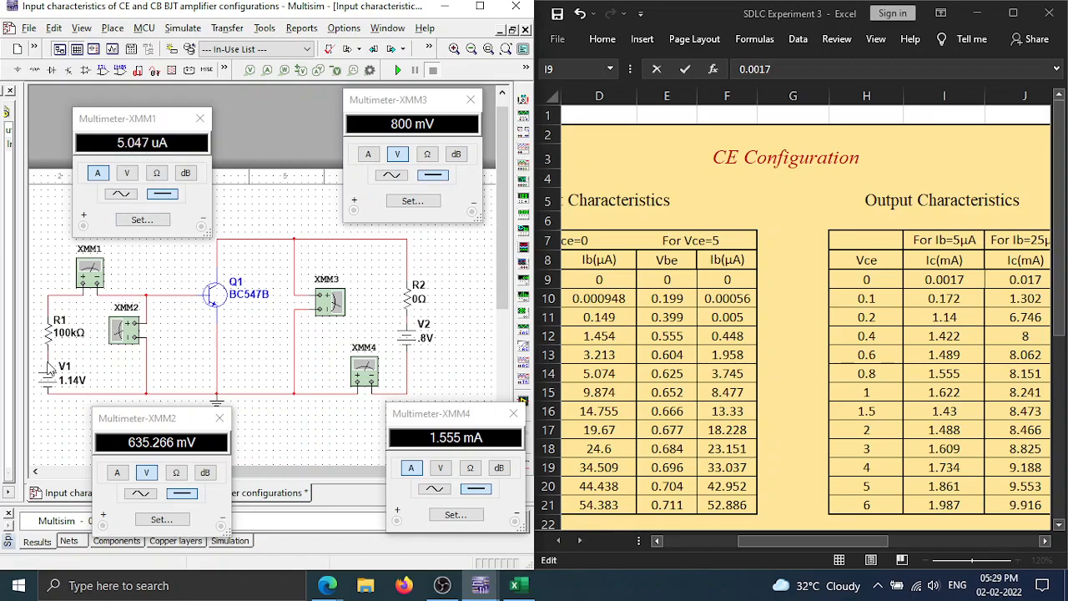
- Set the voltage of DC source V2 to 1.5 V, and run and stop the simulation
double_click(424, 338)
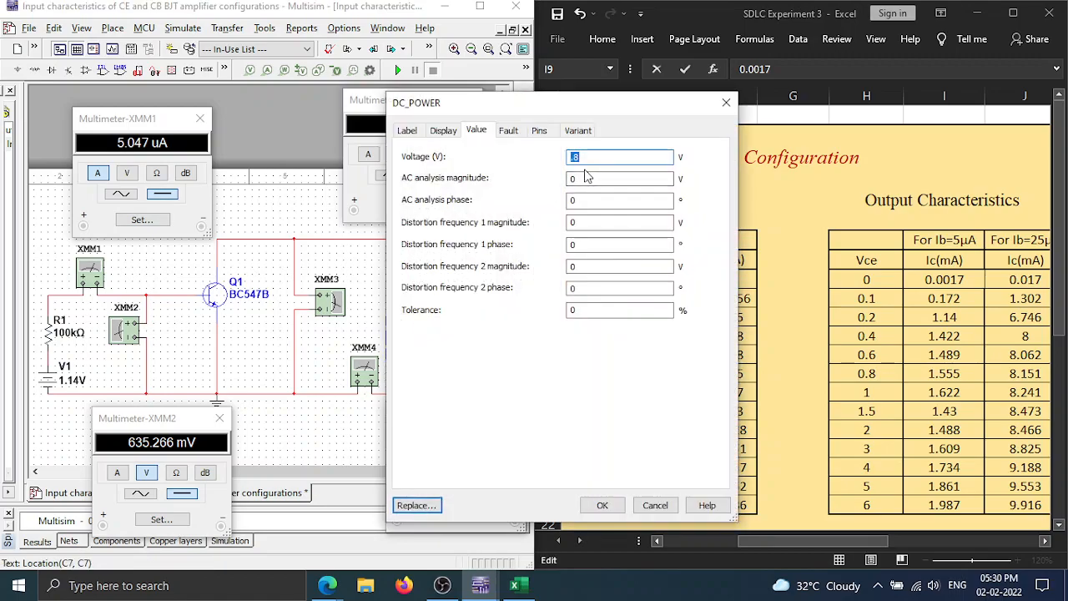
type("1.5")
left_click(601, 505)
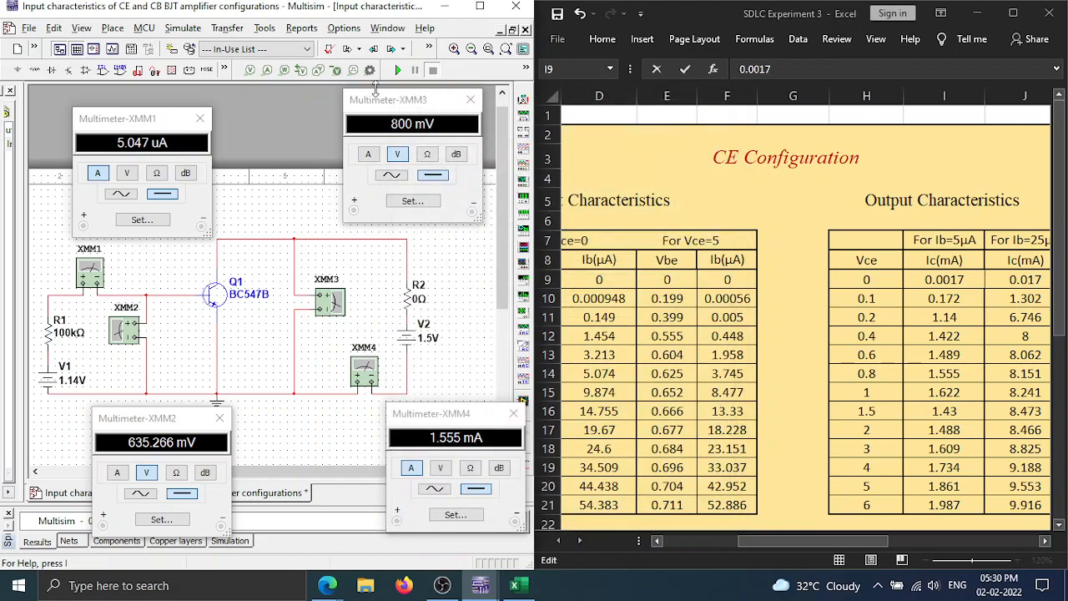
left_click(403, 72)
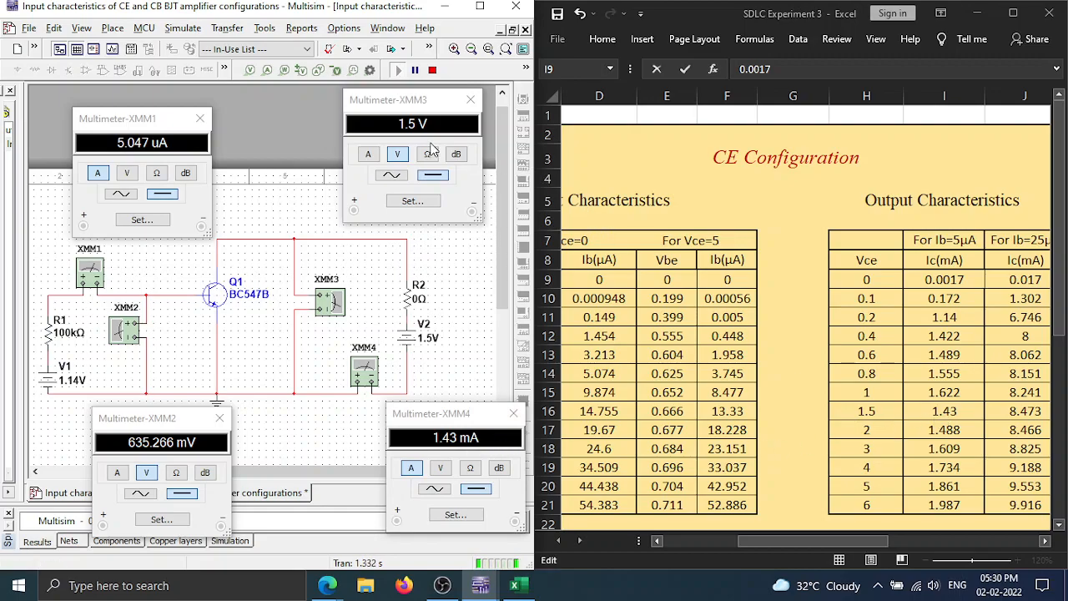
left_click(432, 71)
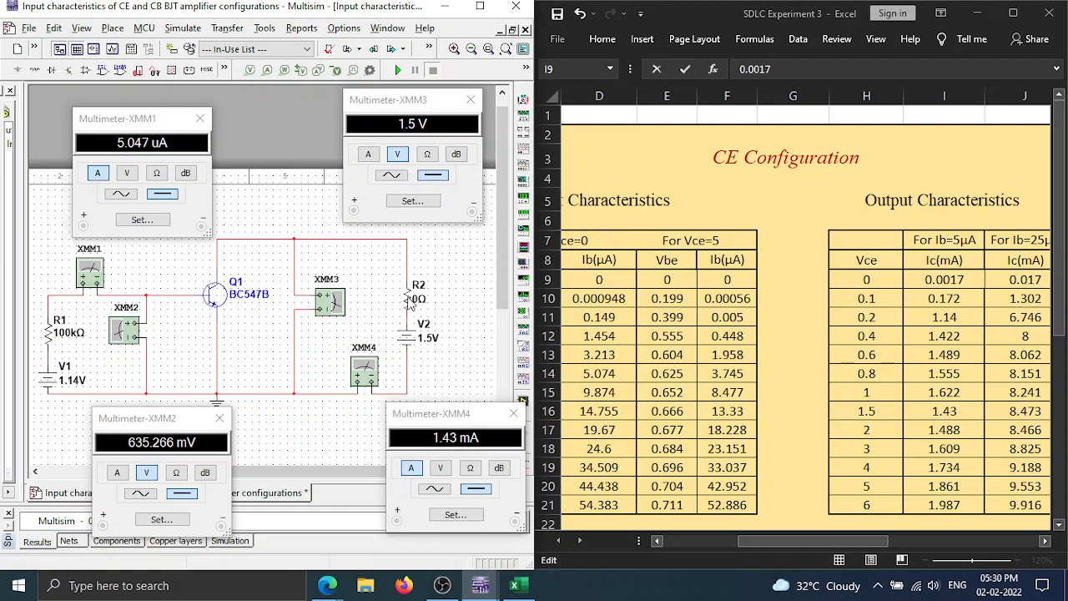
- Set the voltage of DC source V2 to 4 V, and run and stop the simulation
double_click(412, 337)
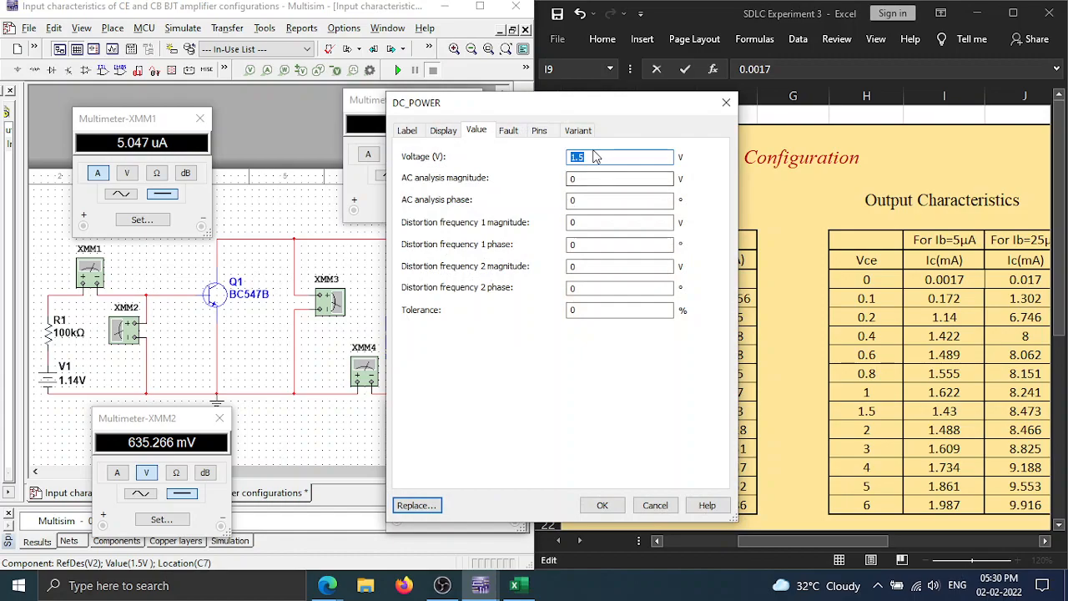
type("4")
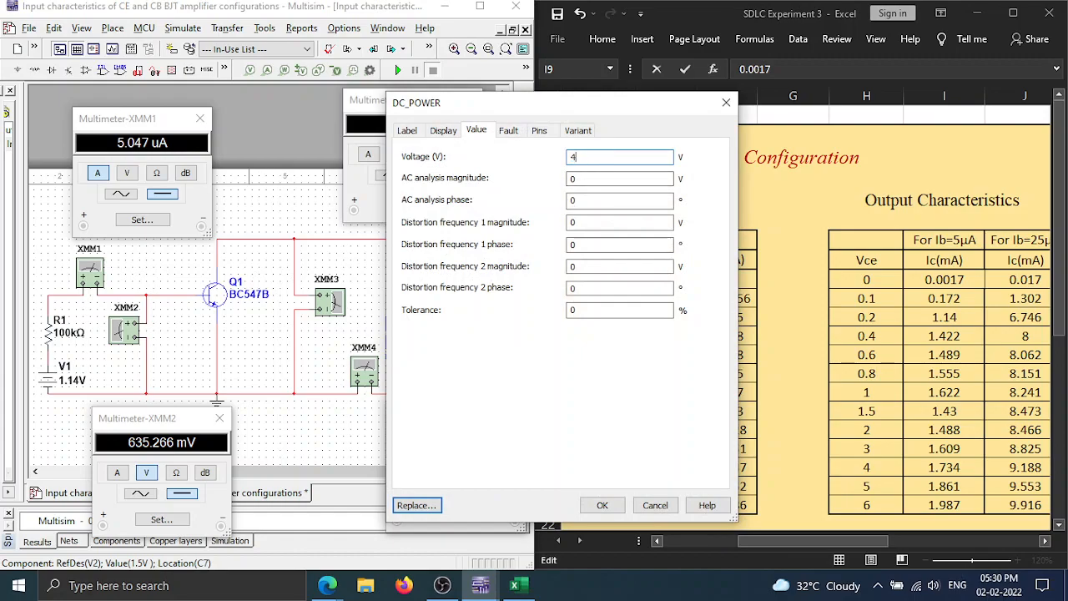
left_click(603, 505)
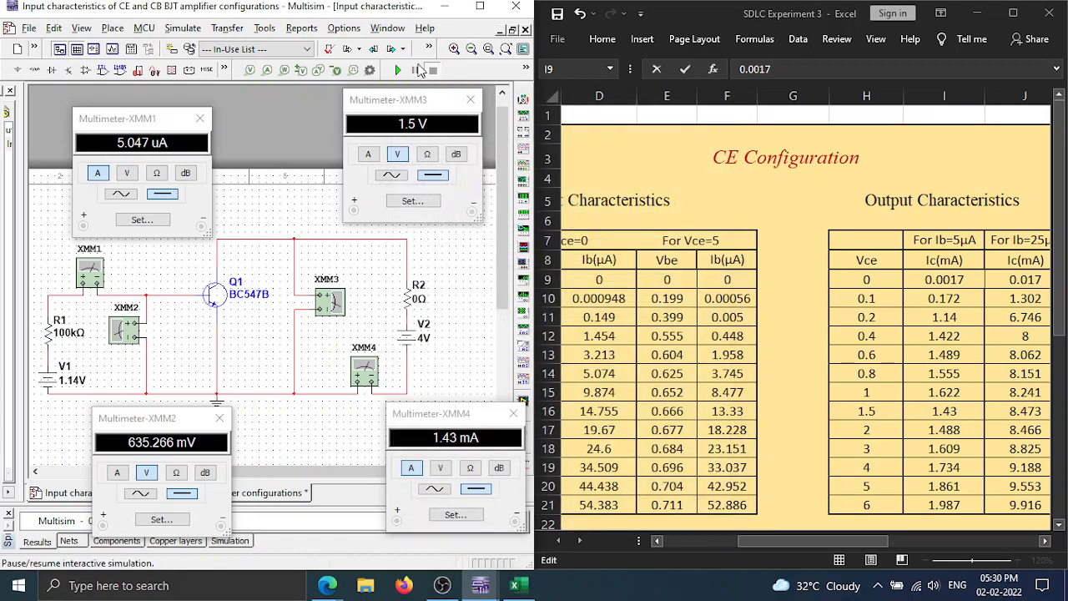
left_click(398, 70)
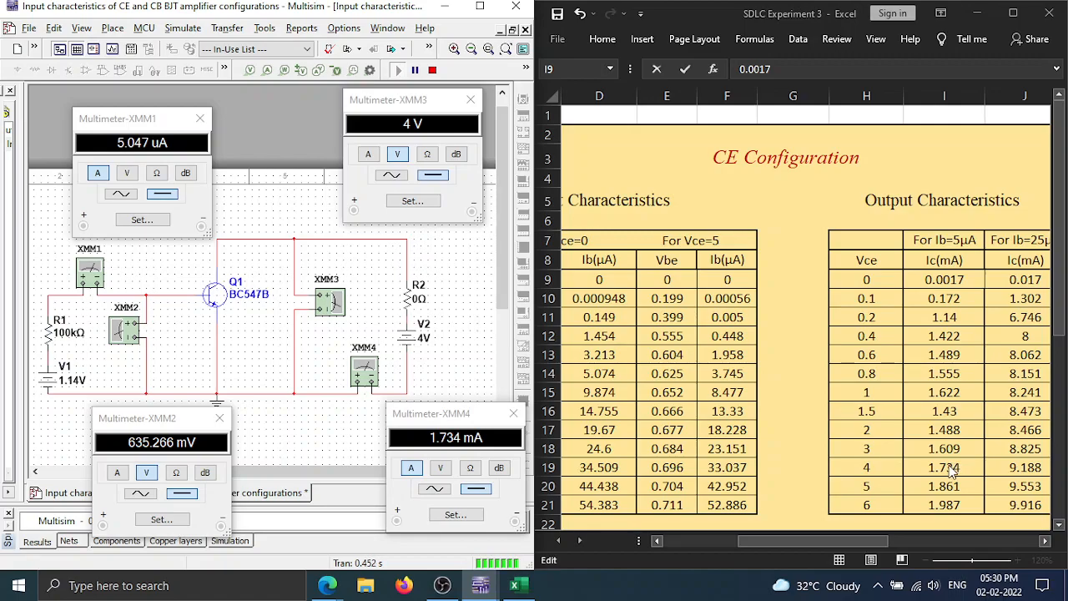
left_click(438, 75)
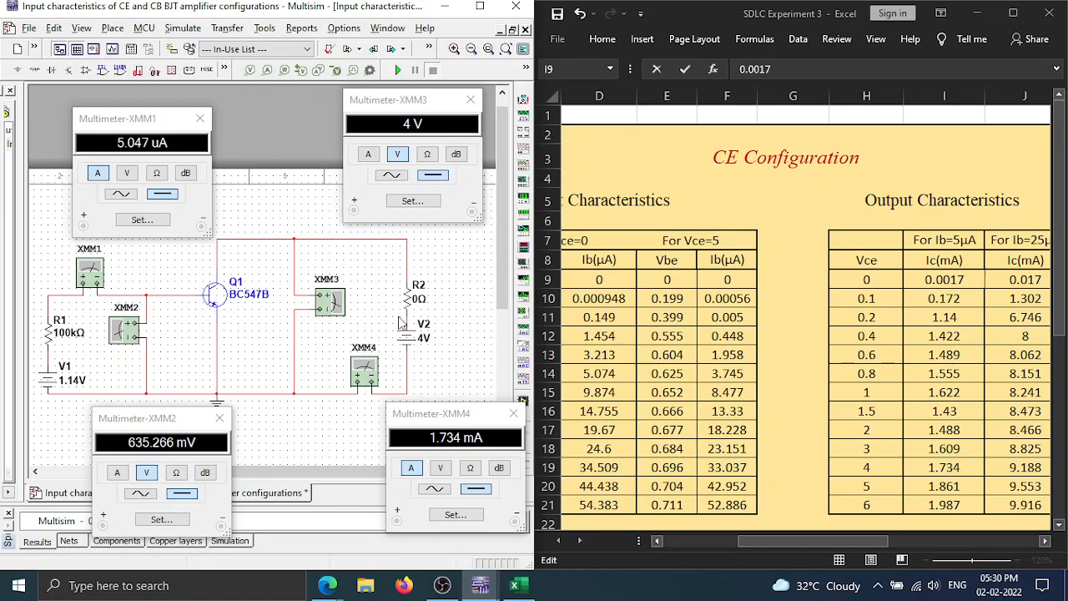
- Set the voltage of DC source V2 to 6 V, and run and stop the simulation twice to measure Ic
double_click(409, 339)
type("6")
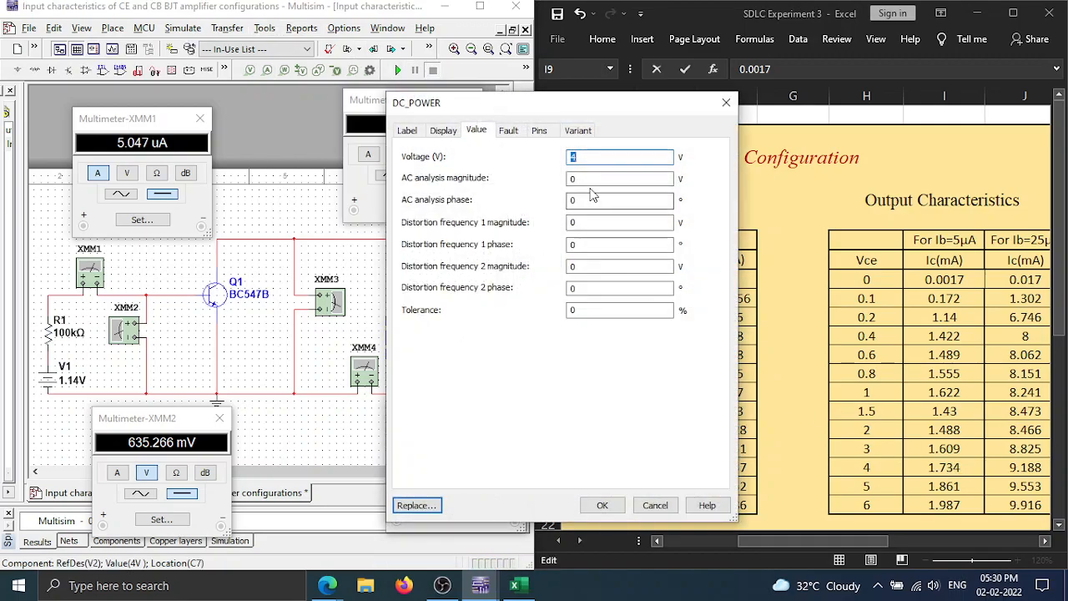
left_click(602, 506)
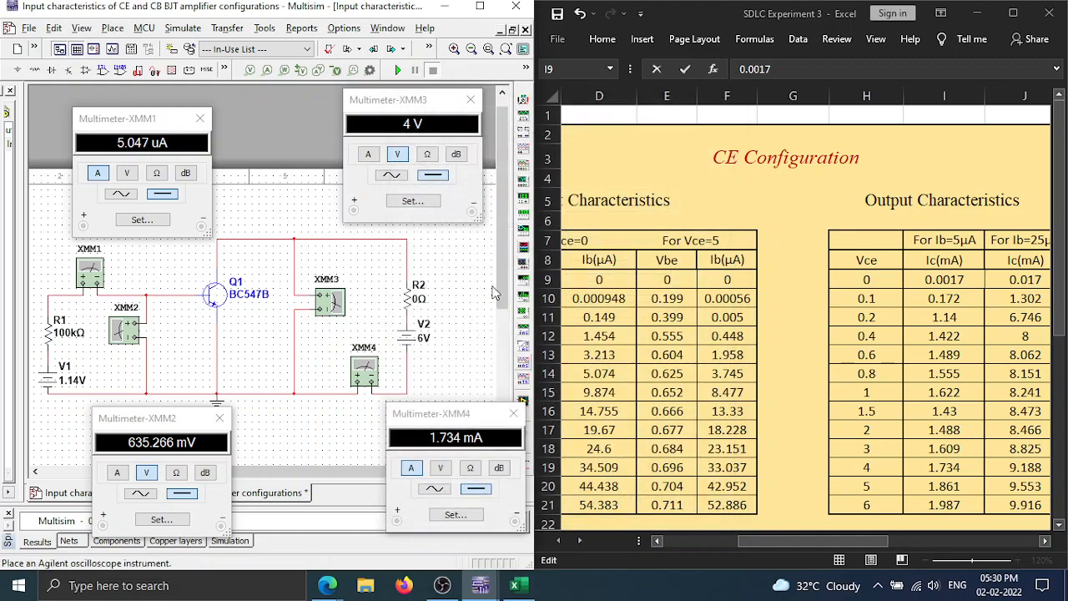
left_click(397, 70)
left_click(435, 72)
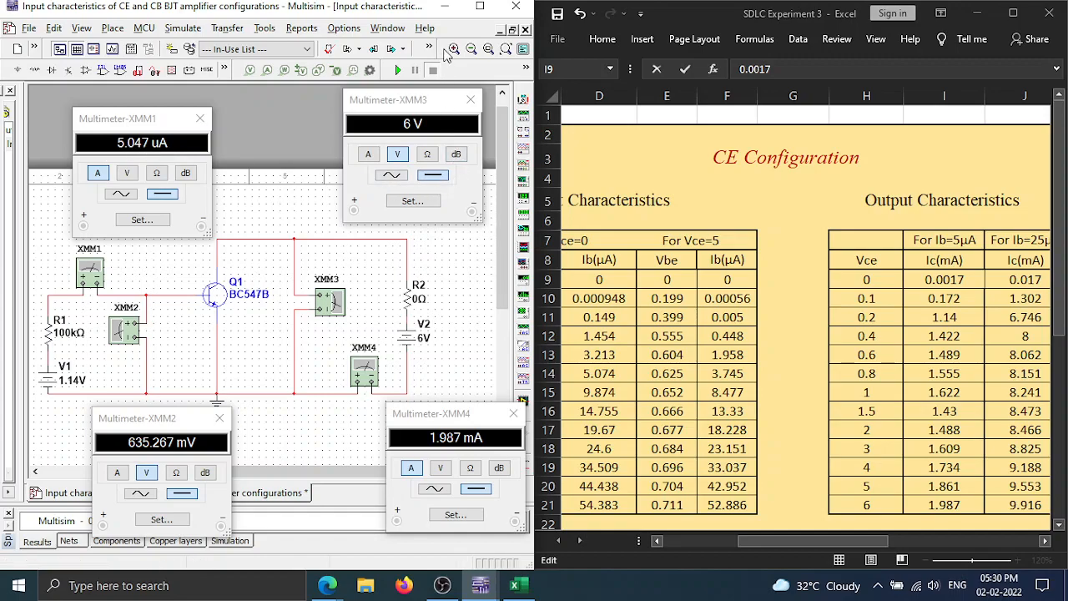
left_click(400, 70)
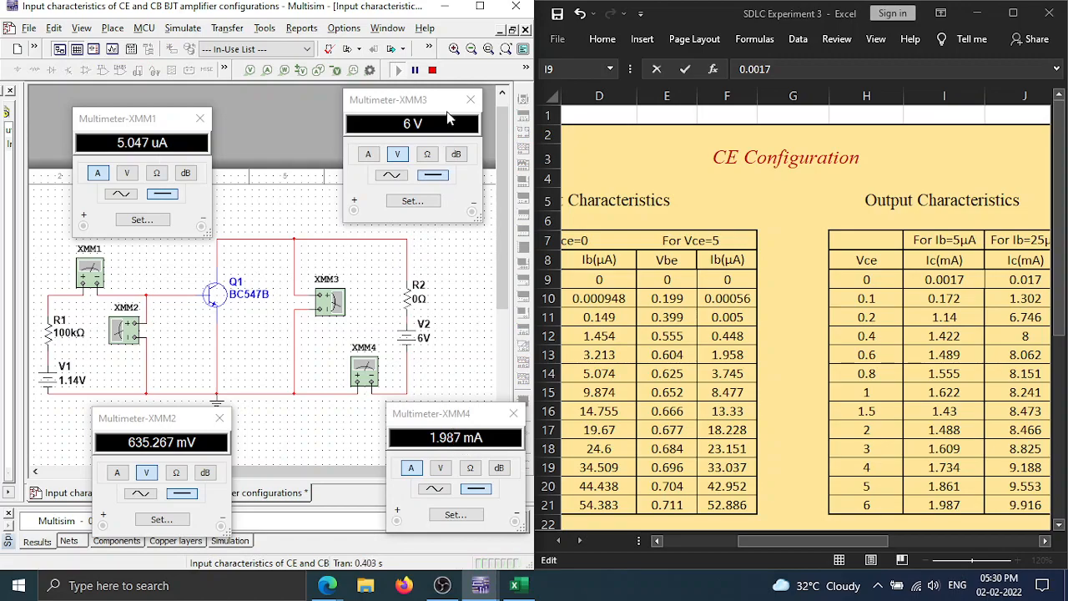
left_click(432, 70)
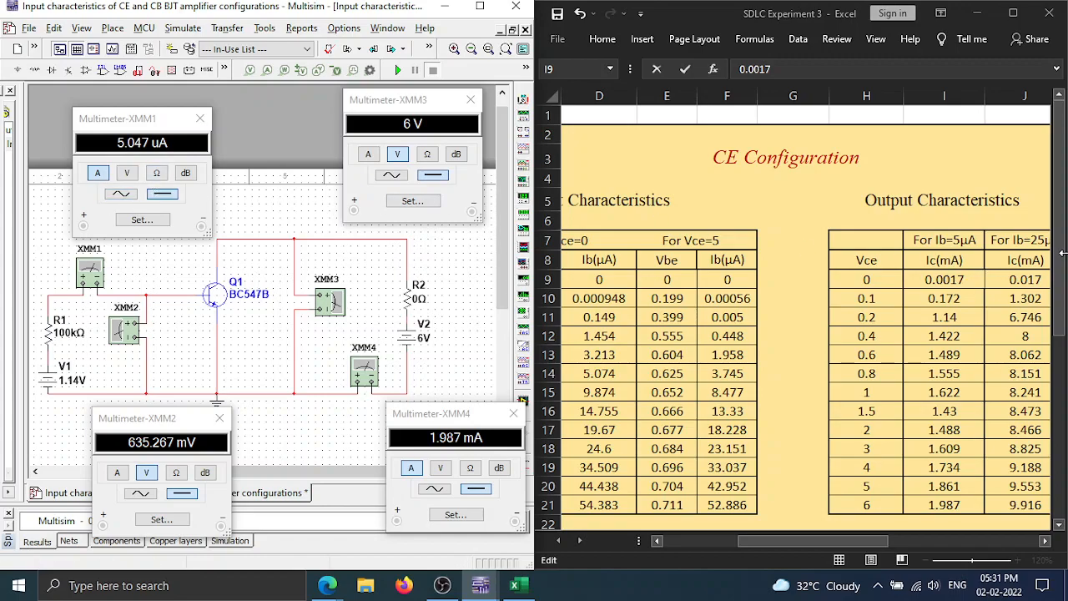
- Switch to Excel and review the input and output characteristics tables of the CE configuration
left_click(838, 542)
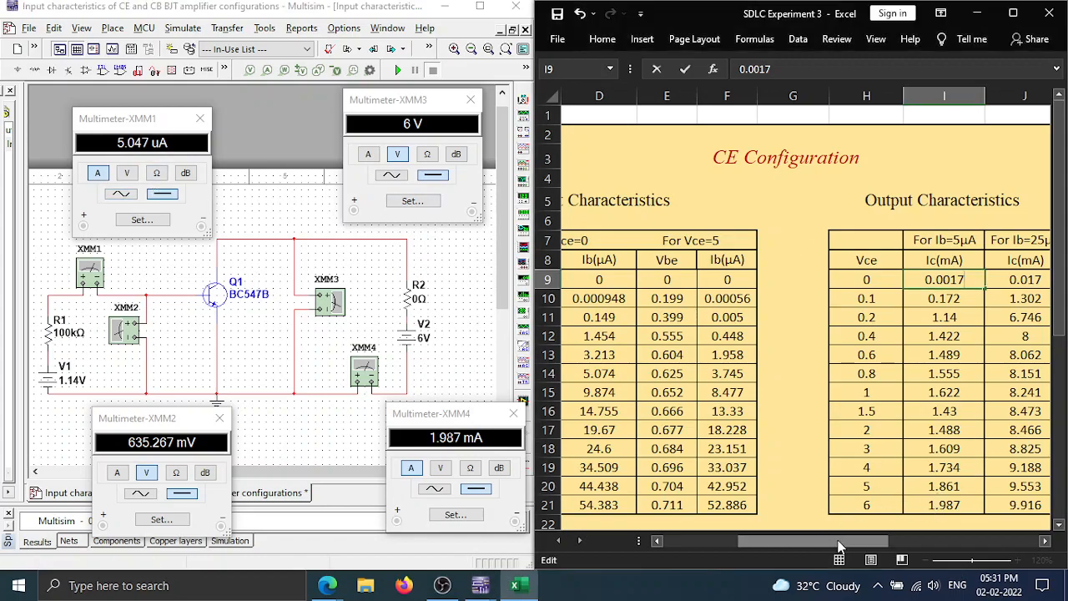
left_click_drag(828, 542, 880, 542)
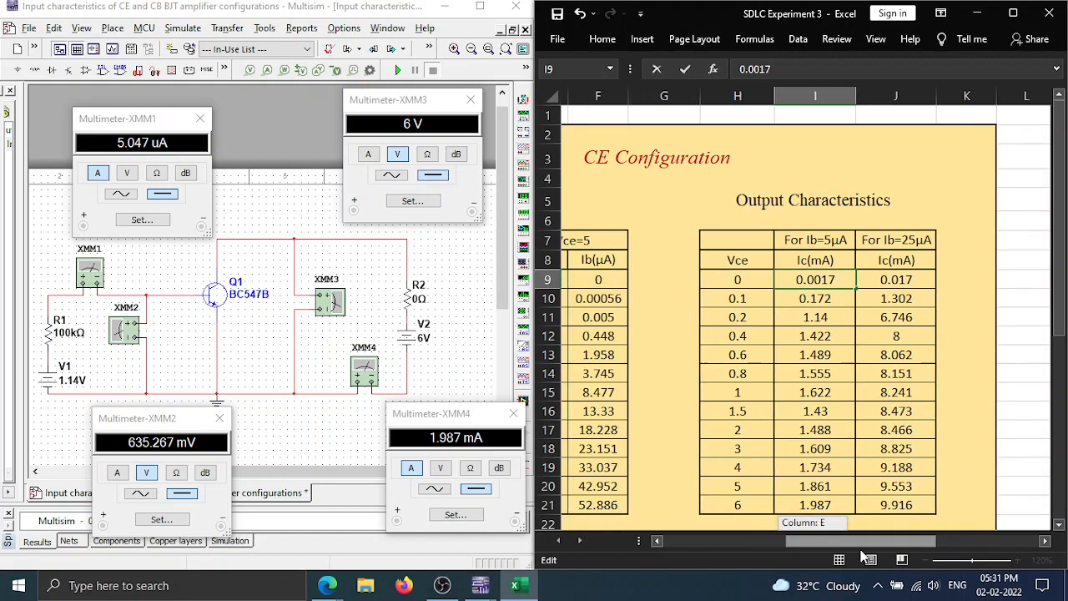
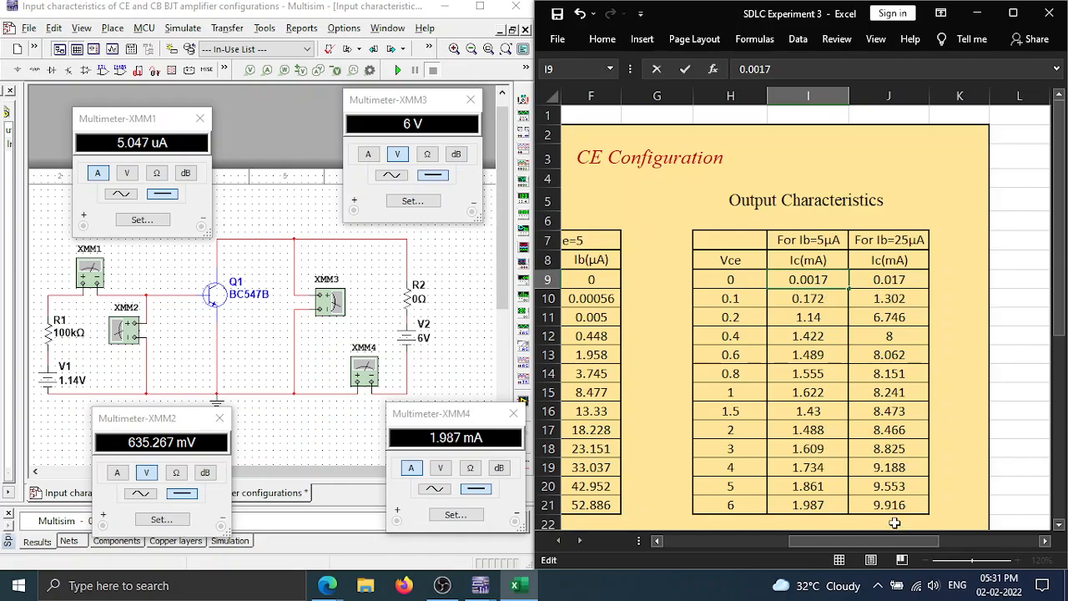
left_click_drag(892, 541, 727, 541)
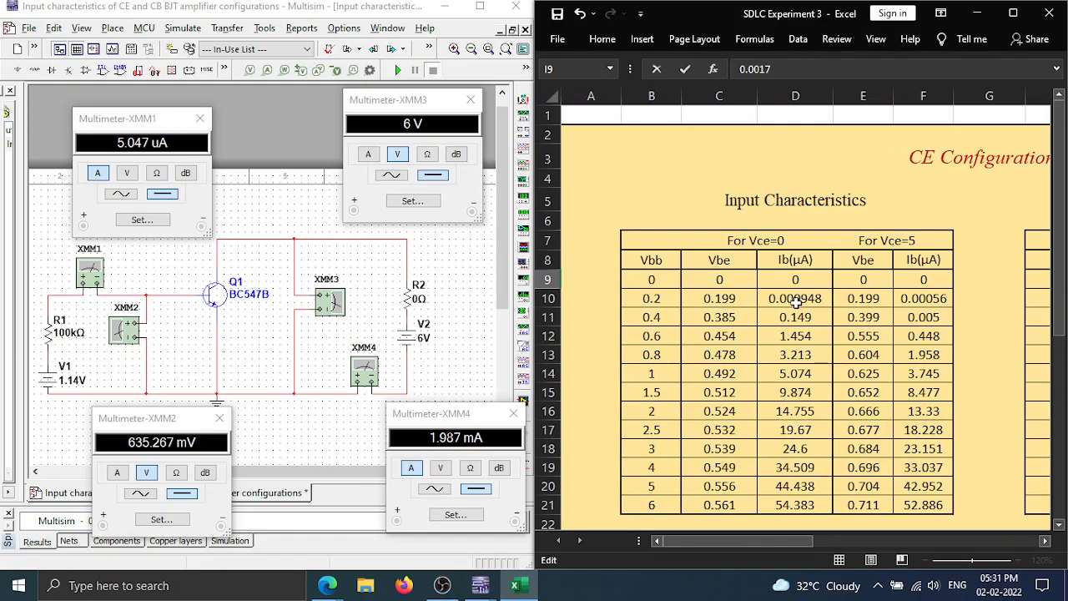
left_click_drag(744, 541, 858, 534)
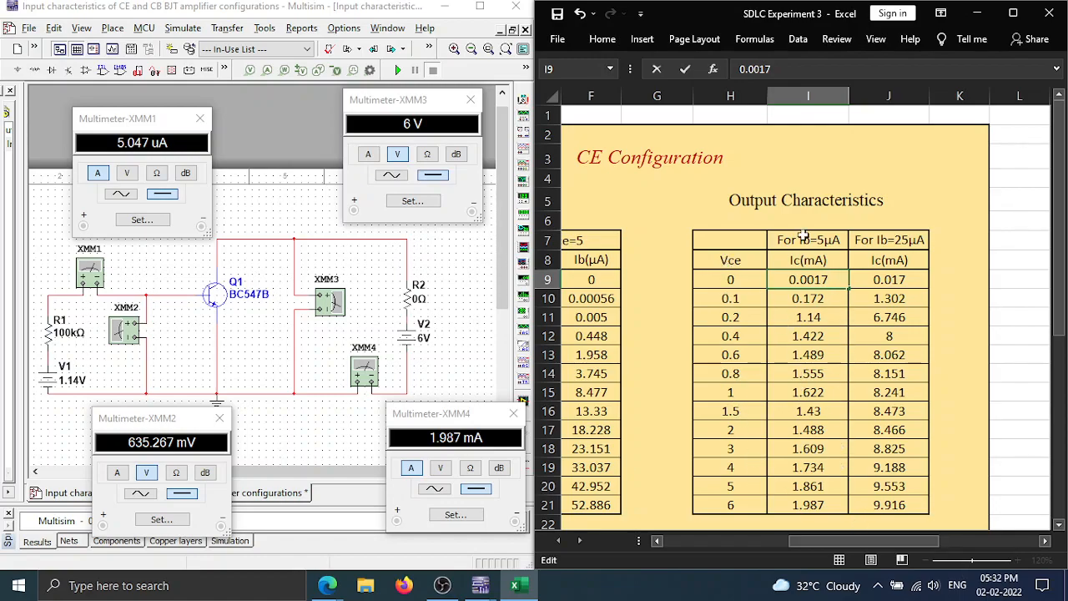
left_click_drag(847, 538, 726, 538)
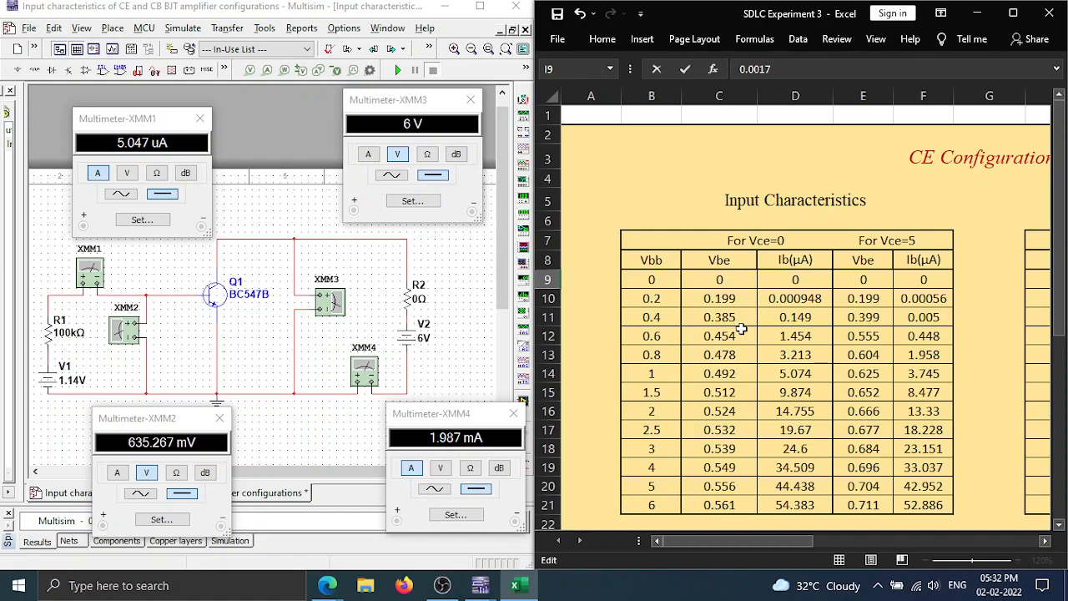
- Select the Vbe and Ib readings for Vce=0 and Vce=5 in C9:F21 and maximize the workbook window
left_click_drag(724, 281, 715, 505)
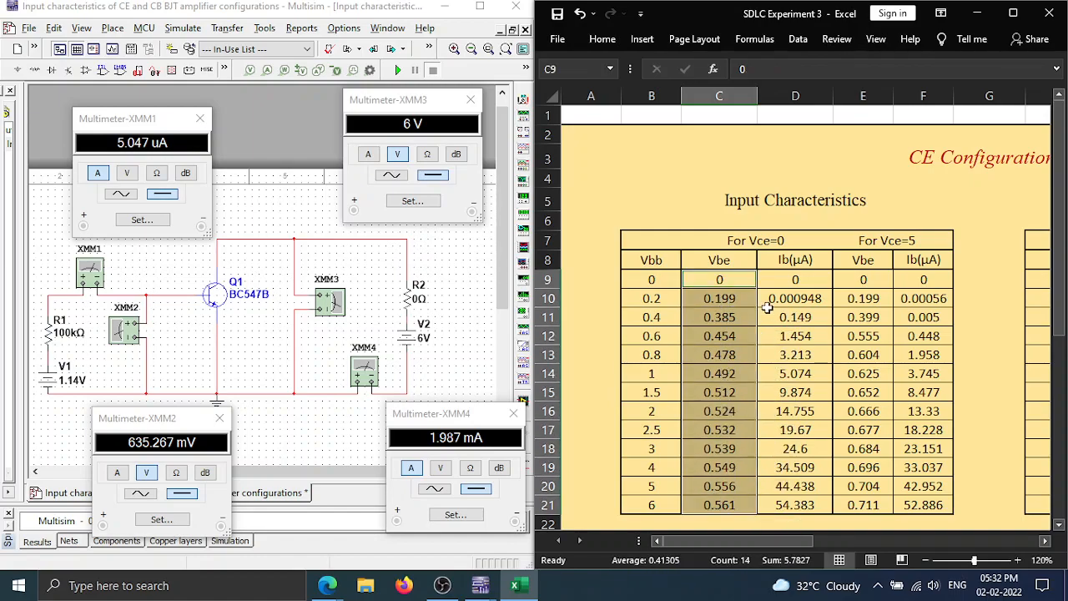
left_click_drag(785, 275, 855, 510)
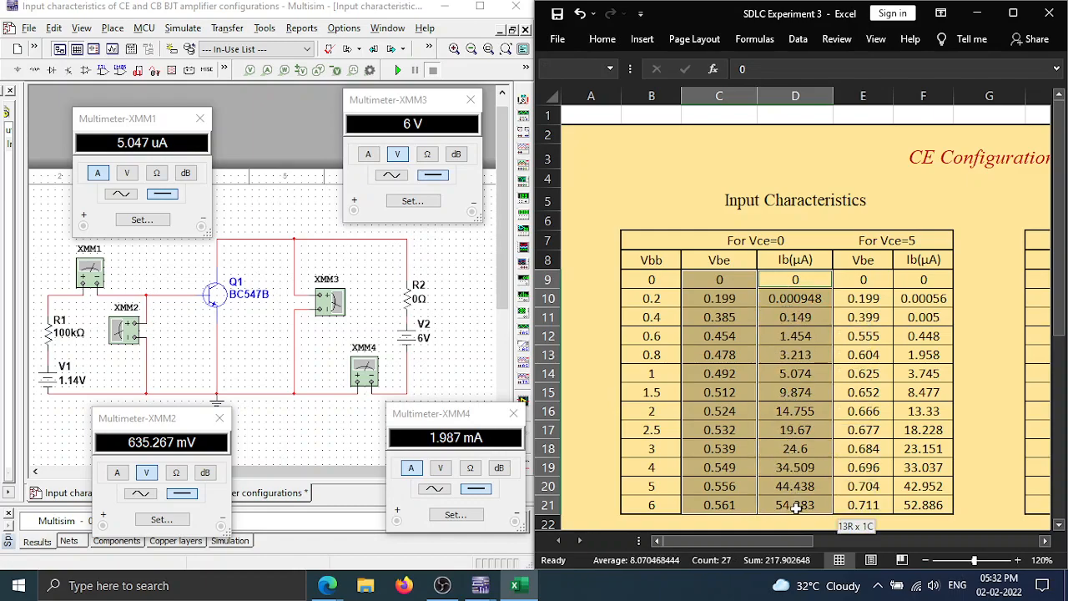
left_click_drag(860, 278, 876, 505)
left_click_drag(918, 278, 917, 505)
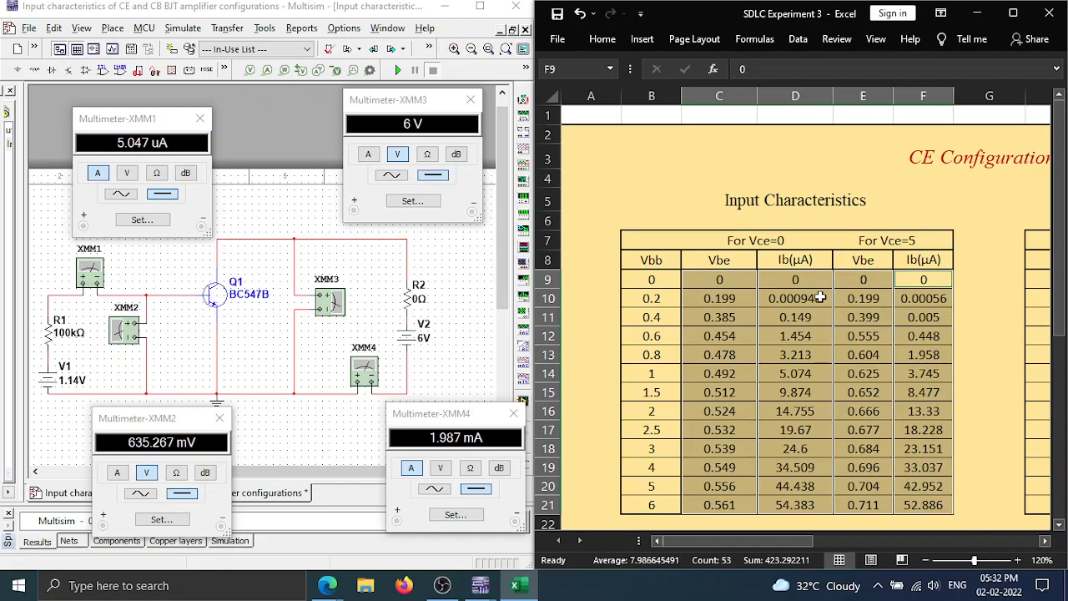
left_click(1013, 13)
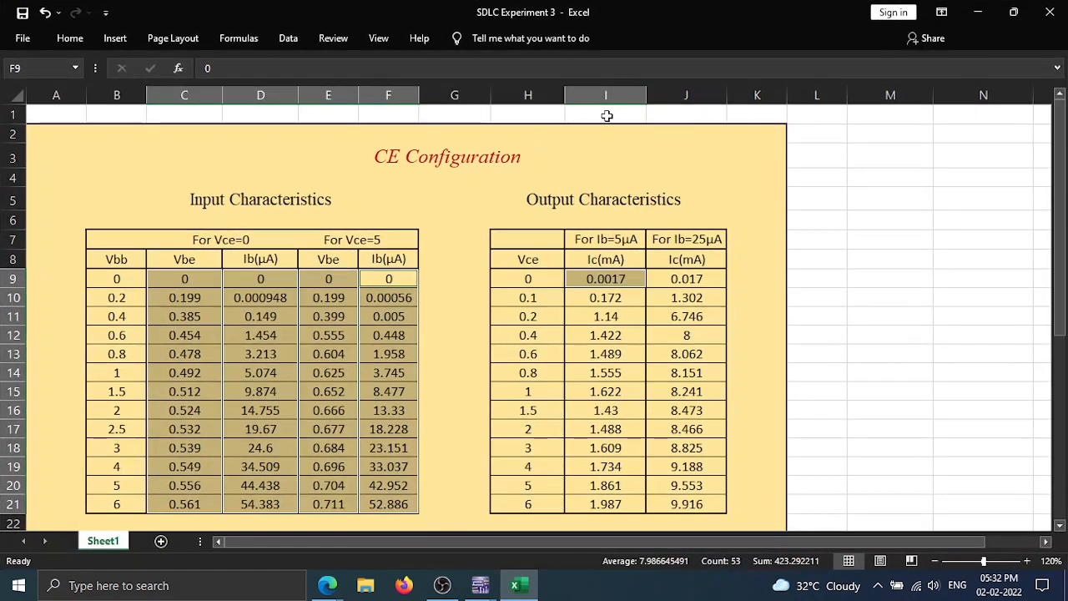
left_click(112, 40)
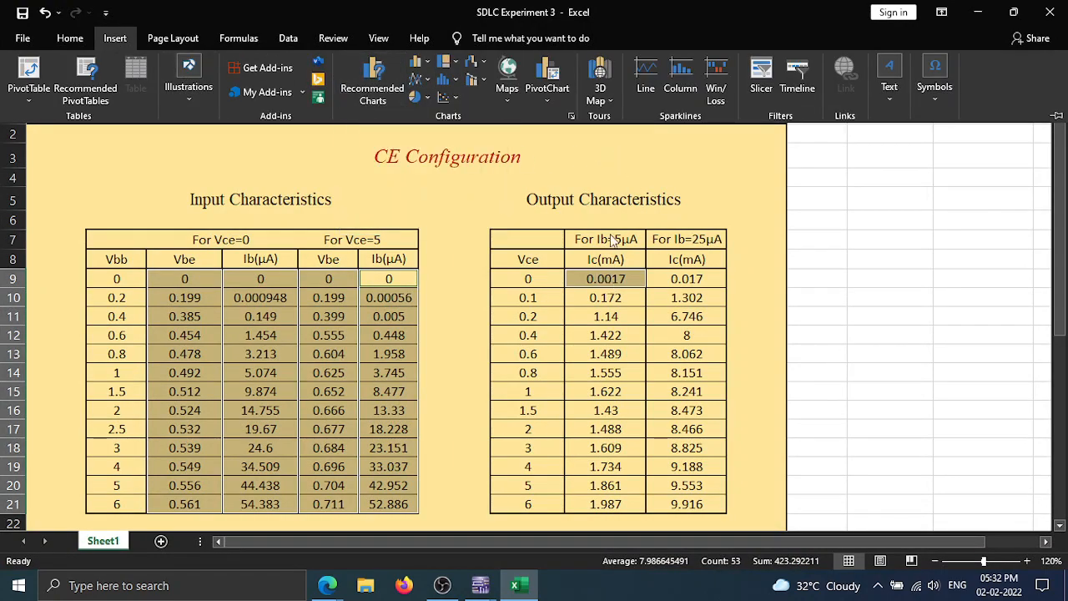
left_click(624, 143)
left_click(604, 160)
left_click(976, 219)
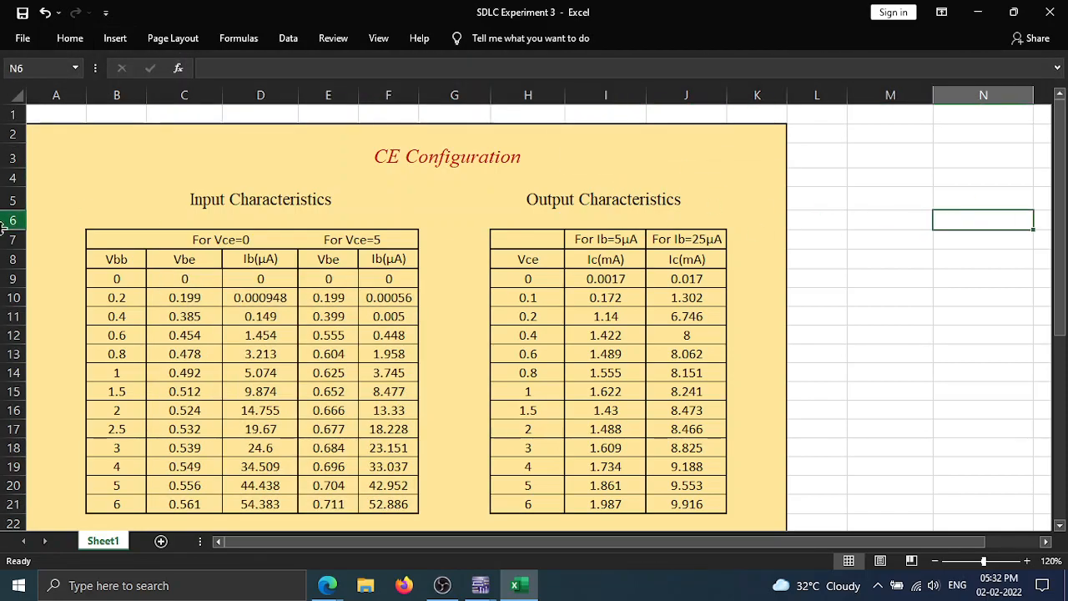
- Try to create a recommended chart from the separately selected Vbe and Ib columns for Vce=0 and Vce=5
left_click_drag(178, 288, 192, 502)
left_click_drag(264, 281, 273, 503)
left_click_drag(326, 282, 342, 503)
left_click_drag(389, 281, 389, 505)
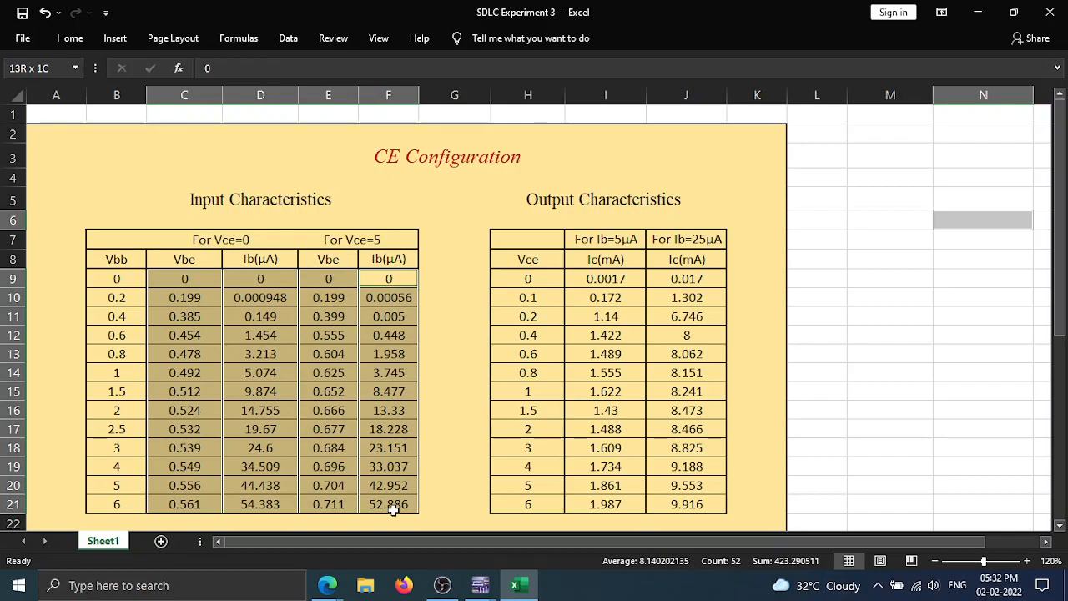
left_click(116, 38)
left_click(366, 74)
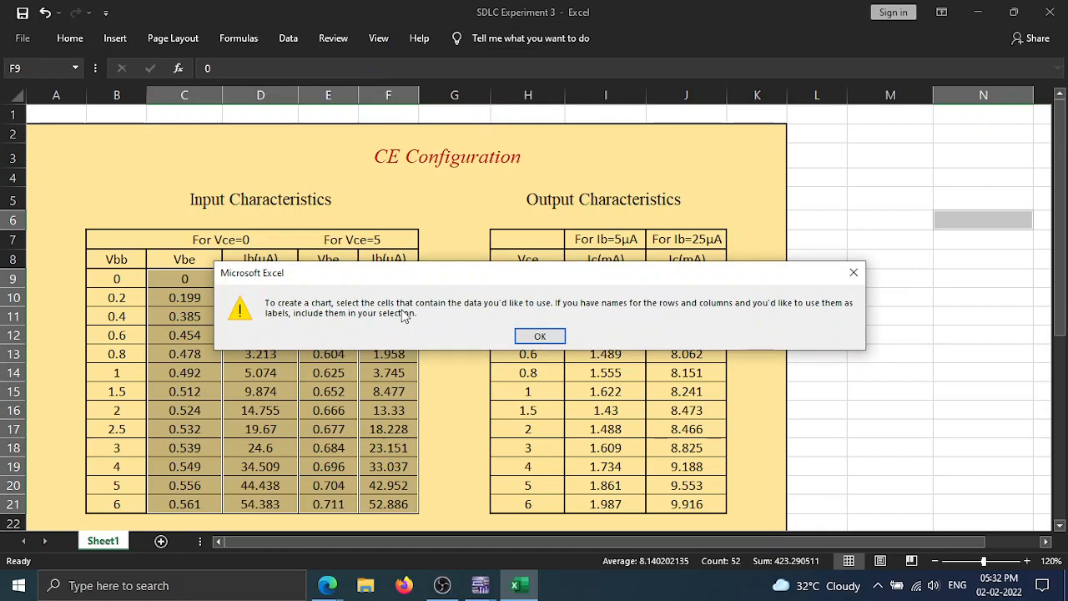
left_click(540, 335)
- Insert the recommended Scatter chart from the Vbe and Ib readings in C9:F21
left_click(183, 281)
left_click_drag(183, 281, 184, 504)
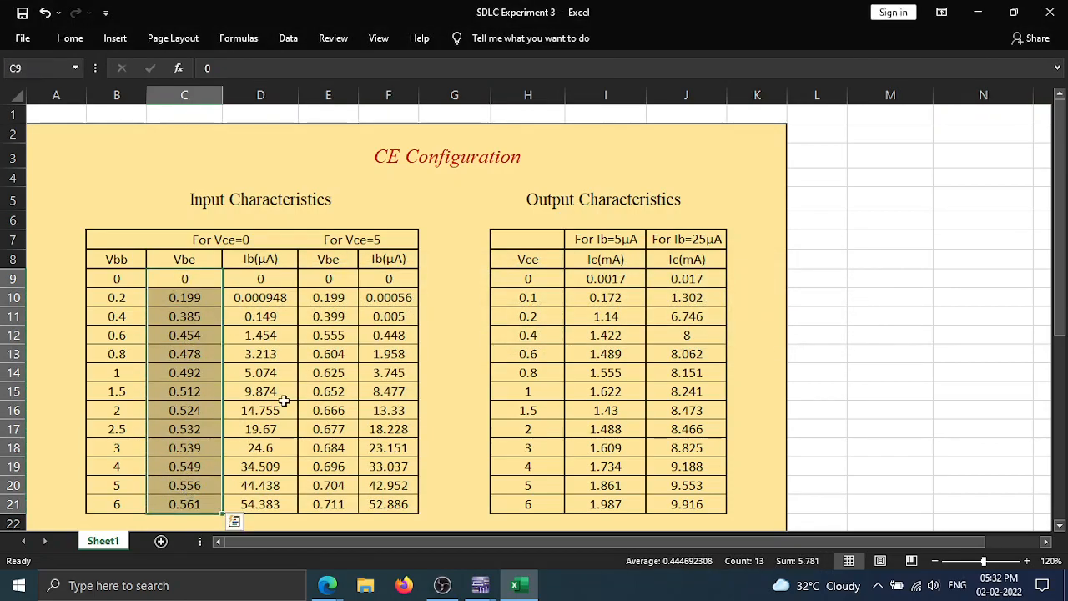
left_click_drag(236, 284, 242, 500)
left_click_drag(332, 282, 332, 500)
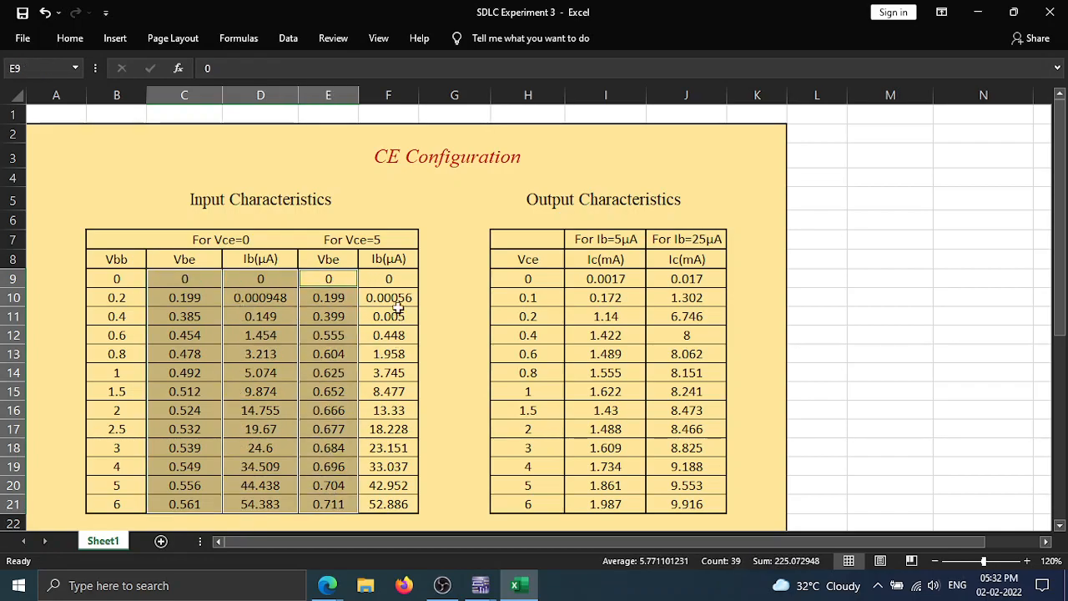
left_click_drag(393, 281, 393, 500)
left_click(115, 38)
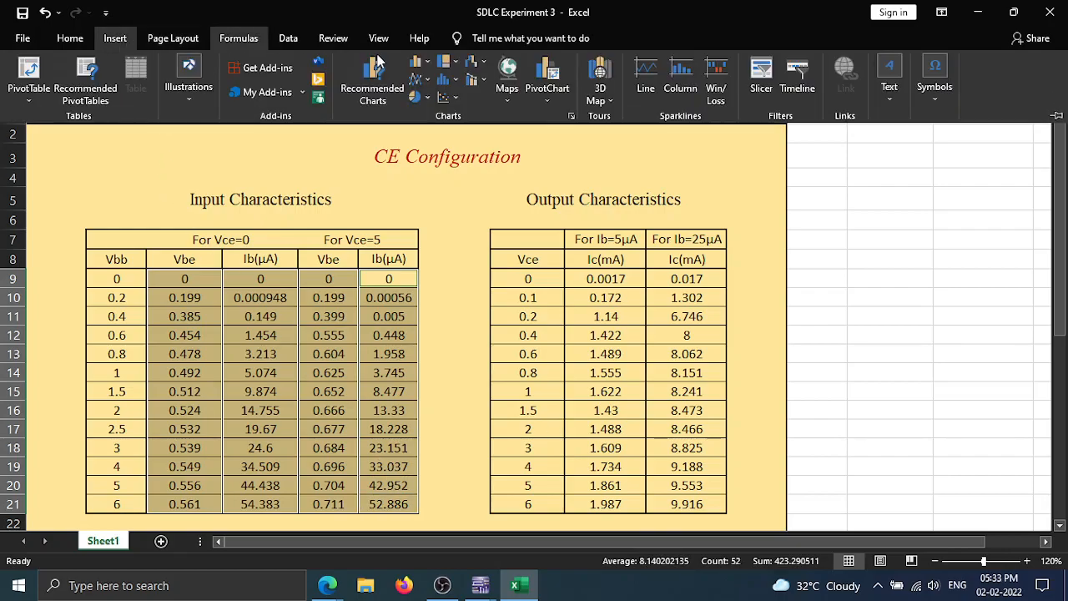
left_click(372, 79)
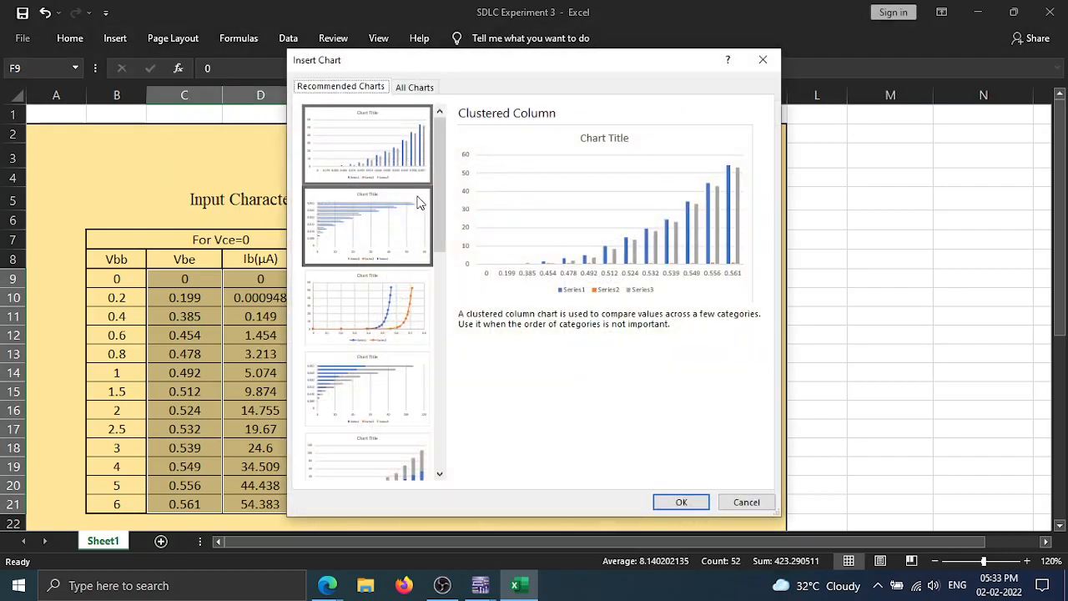
left_click(385, 314)
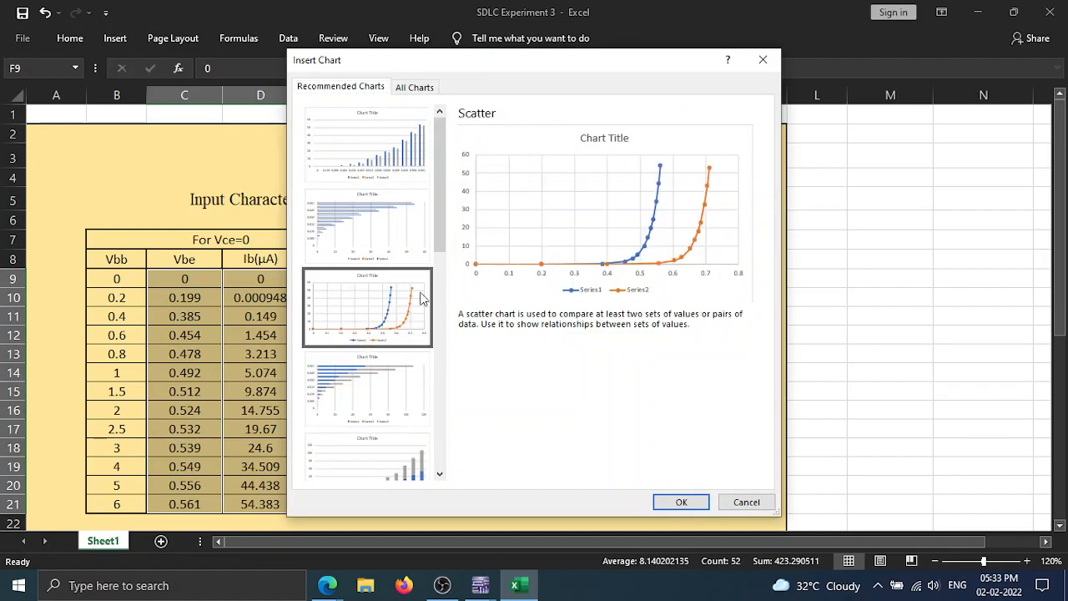
left_click(663, 502)
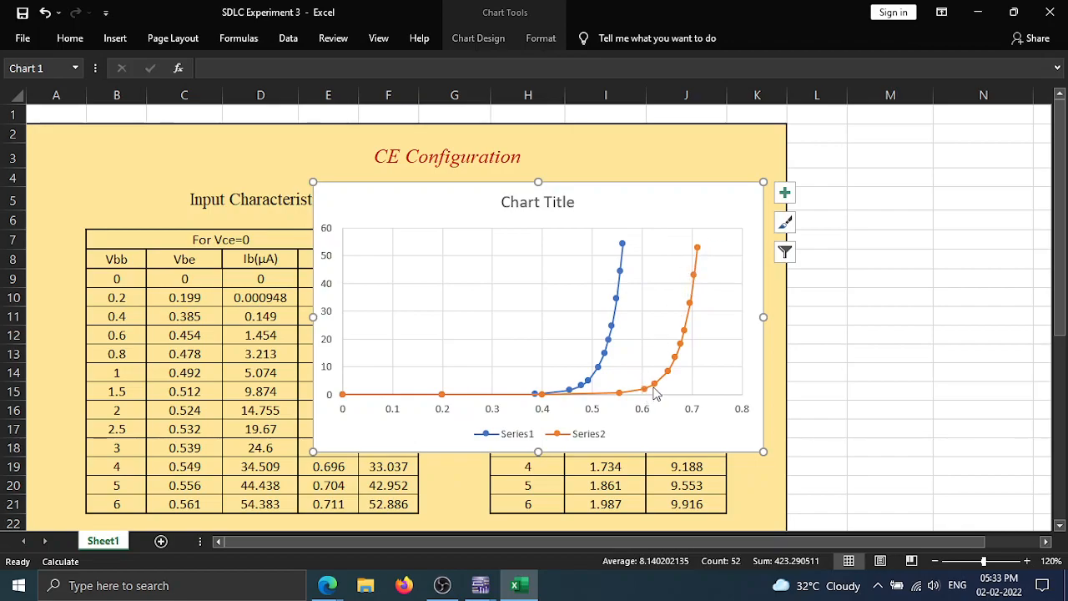
- Move the new scatter chart away from the input characteristics table and delete it
left_click_drag(486, 206, 805, 191)
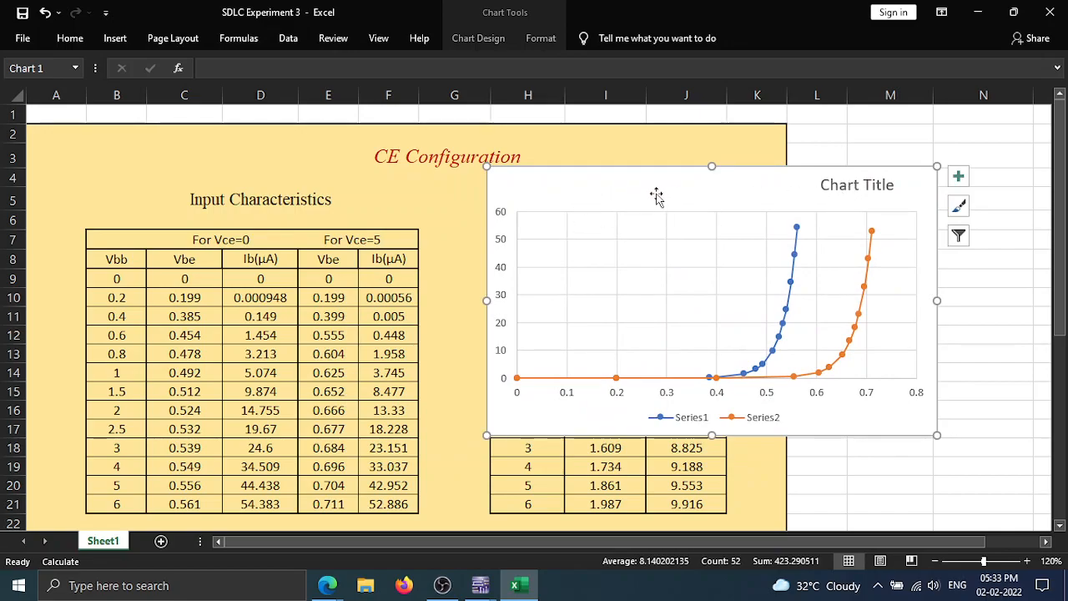
key("Delete")
left_click(451, 202)
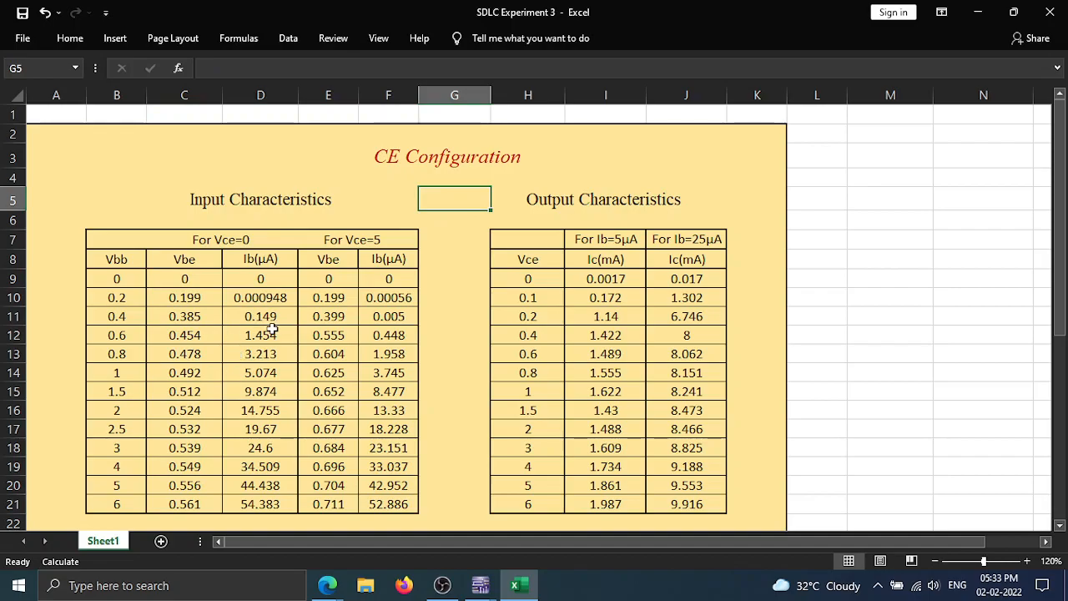
- Try to select the Vbe and Ib columns of the input characteristics as separate ranges
scroll(333, 335, "down", 1)
scroll(329, 332, "up", 1)
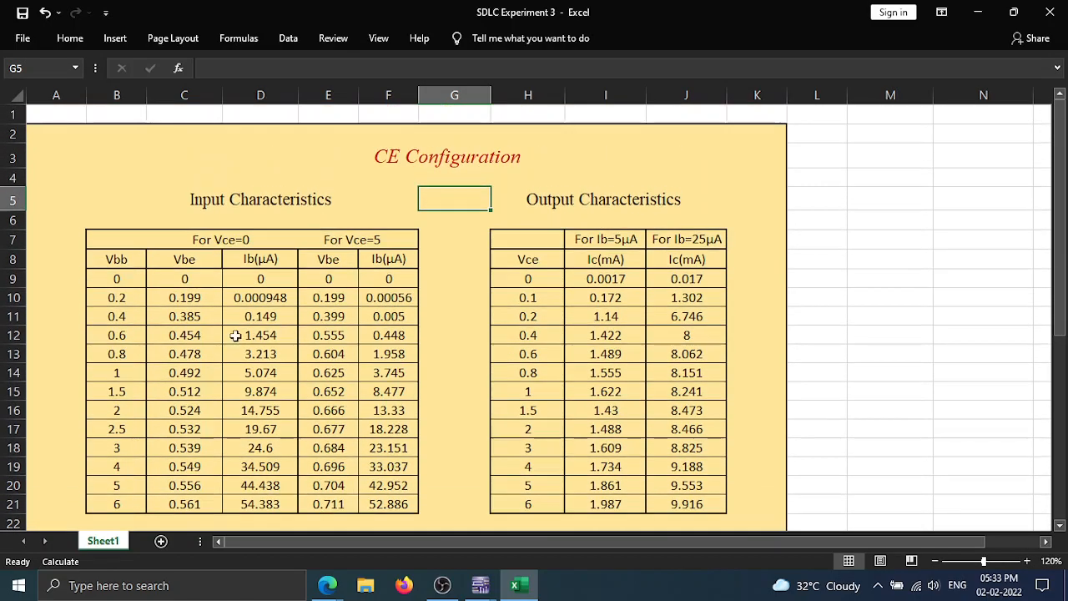
left_click(186, 280, "ctrl")
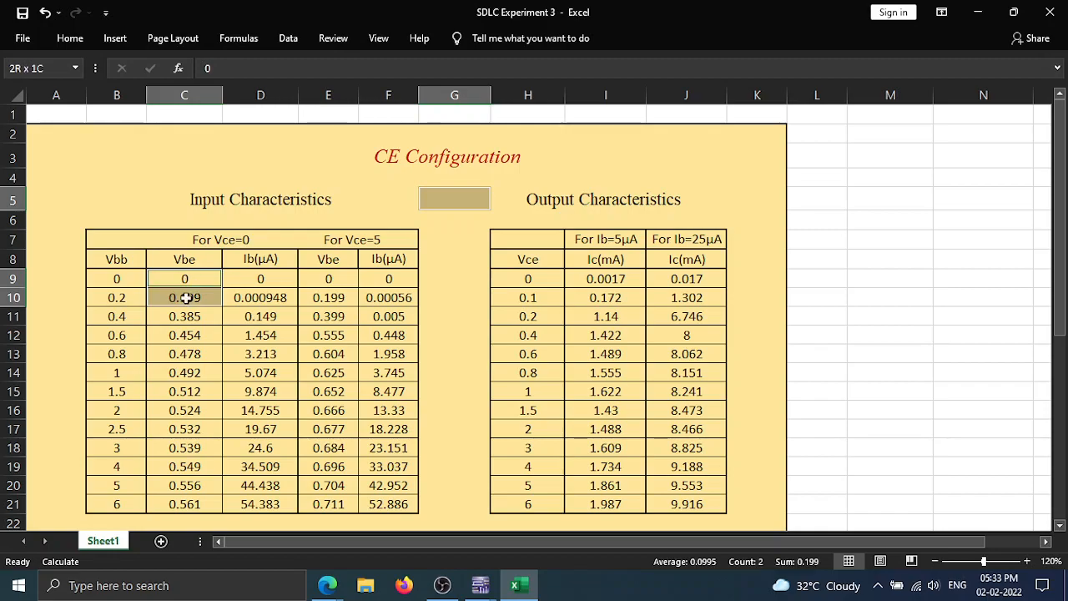
left_click_drag(186, 292, 200, 505)
left_click(171, 278)
left_click_drag(170, 279, 173, 484)
left_click(172, 280)
left_click_drag(188, 278, 190, 504)
left_click(261, 286, "ctrl")
left_click_drag(260, 286, 267, 488)
left_click_drag(332, 277, 343, 293)
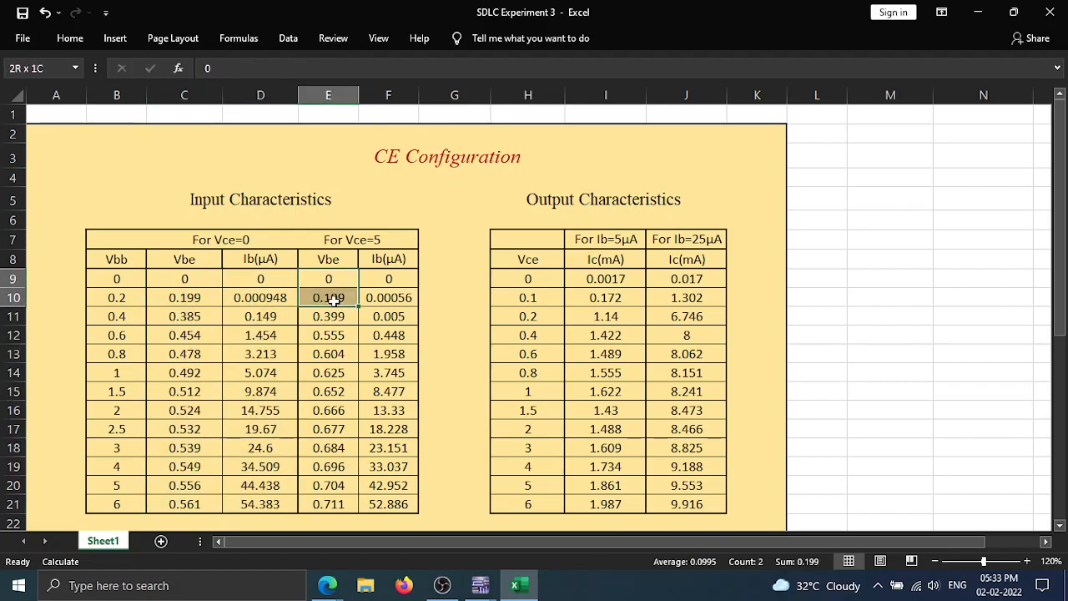
left_click_drag(199, 277, 210, 488)
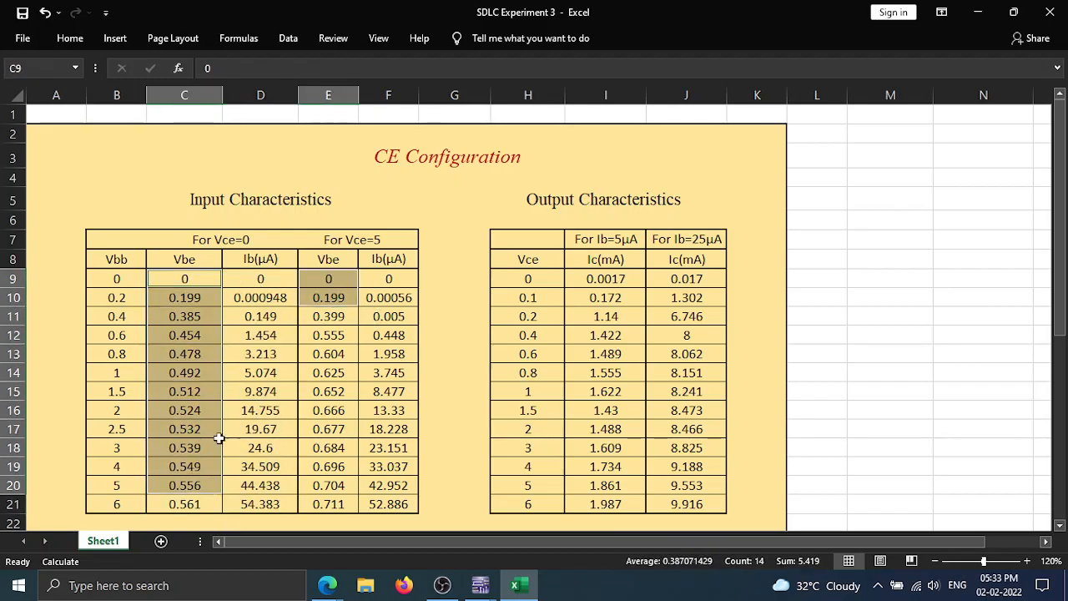
left_click_drag(185, 282, 184, 500)
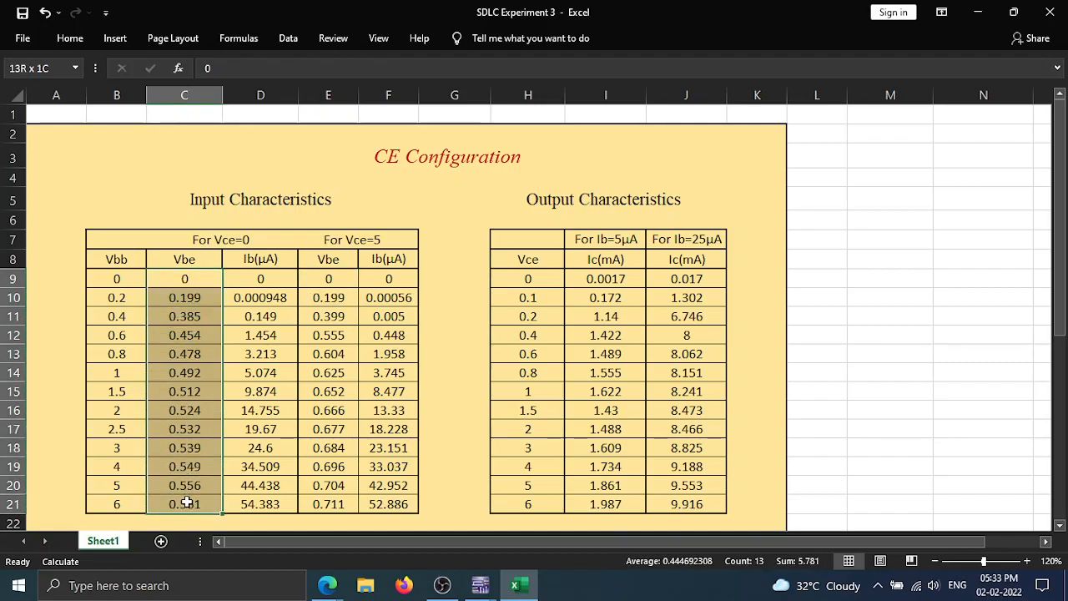
left_click_drag(272, 278, 233, 512)
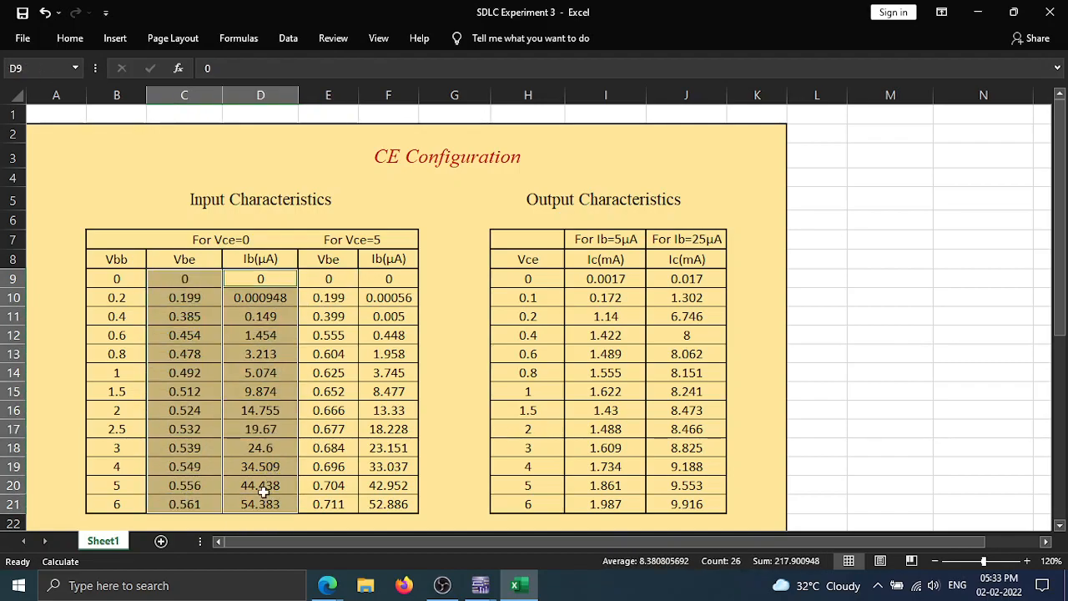
left_click_drag(322, 287, 342, 503)
left_click_drag(389, 262, 388, 485)
left_click_drag(381, 285, 386, 373)
left_click(440, 329)
- Preview the recommended Scatter chart for the single range C9:F21 and close the chart dialog without inserting it
left_click_drag(377, 279, 198, 511)
left_click(387, 280)
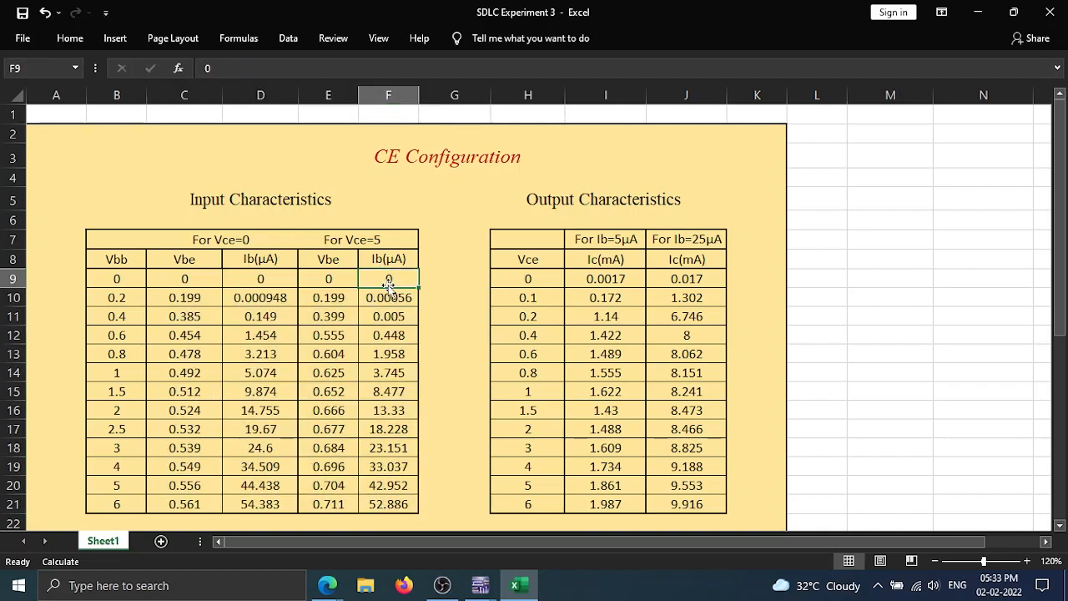
left_click_drag(387, 279, 193, 324)
left_click_drag(386, 279, 179, 504)
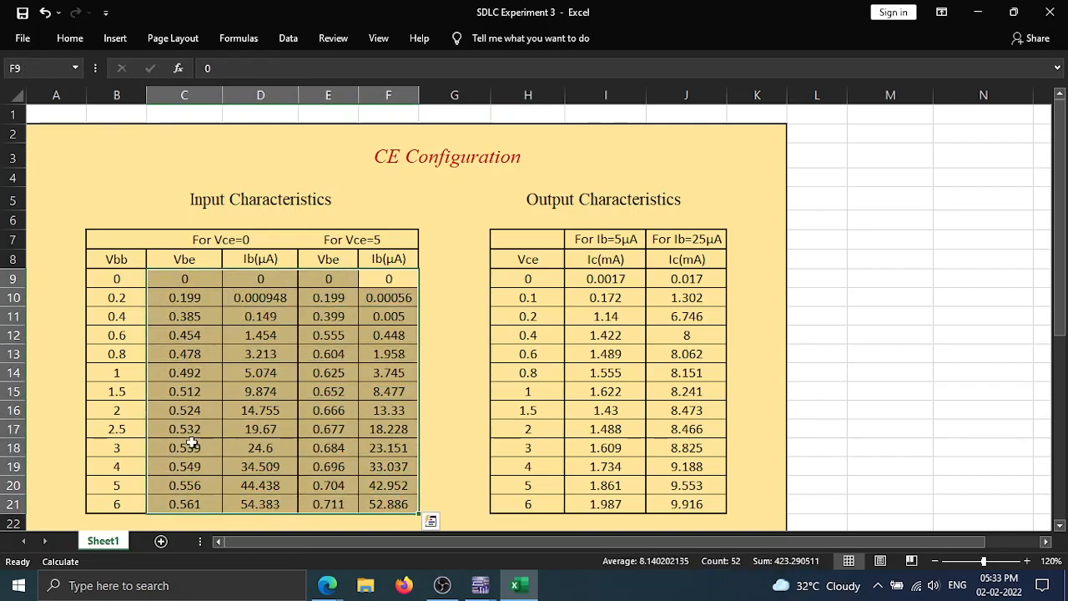
left_click(114, 38)
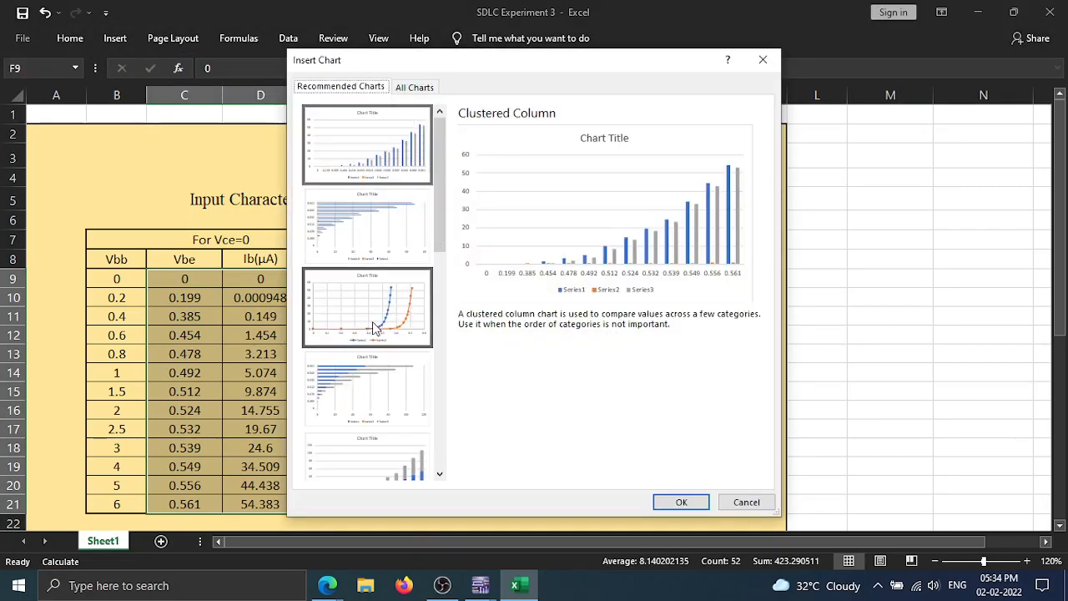
scroll(355, 354, "down", 3)
scroll(371, 367, "up", 3)
left_click(352, 298)
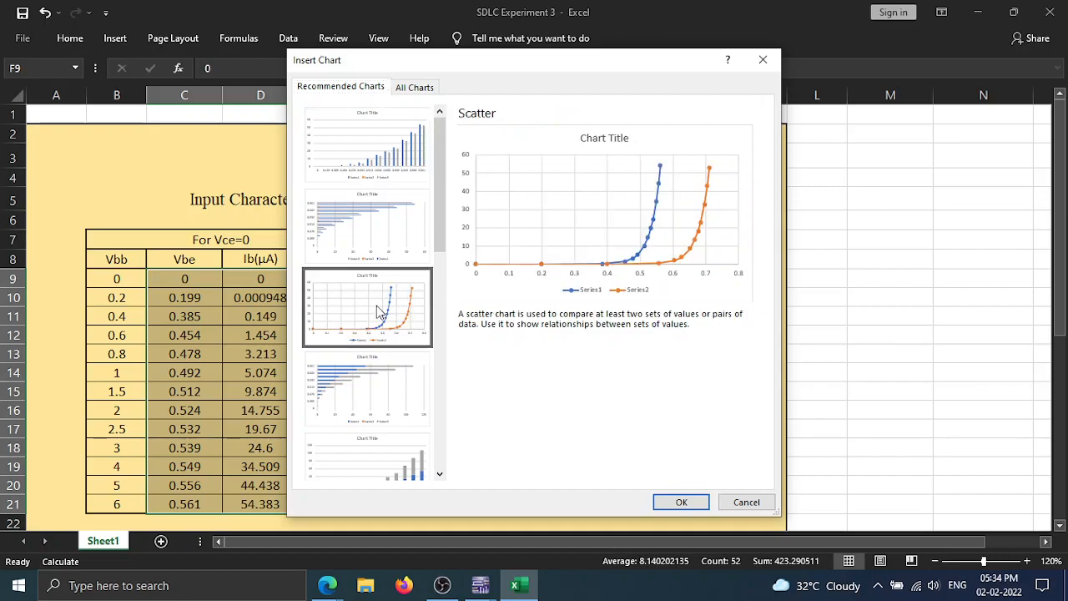
left_click(740, 501)
left_click(985, 373)
scroll(1001, 418, "down", 6)
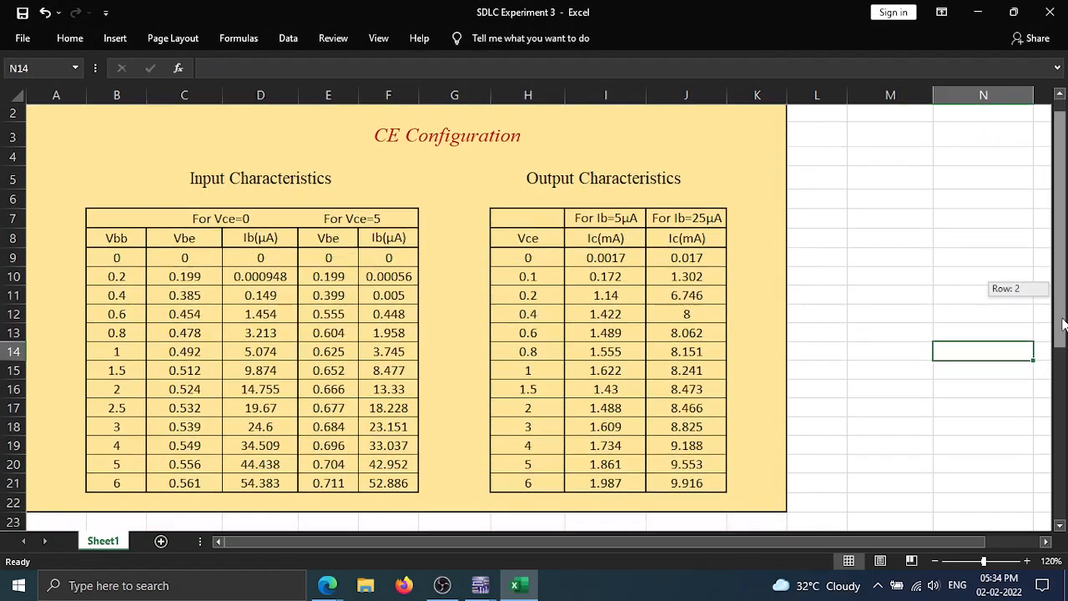
scroll(698, 443, "up", 5)
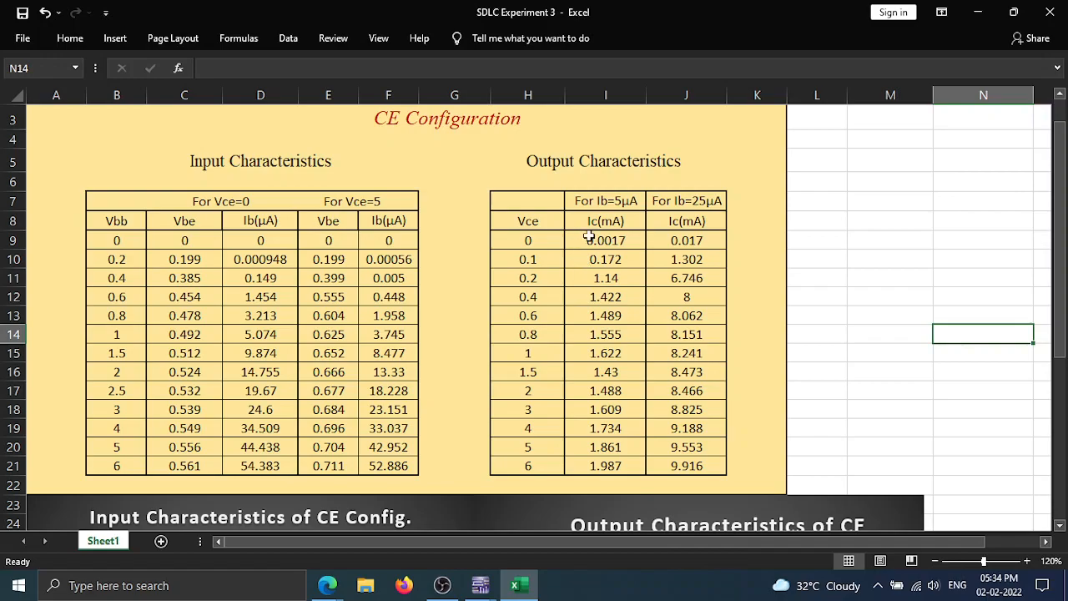
left_click_drag(550, 244, 686, 467)
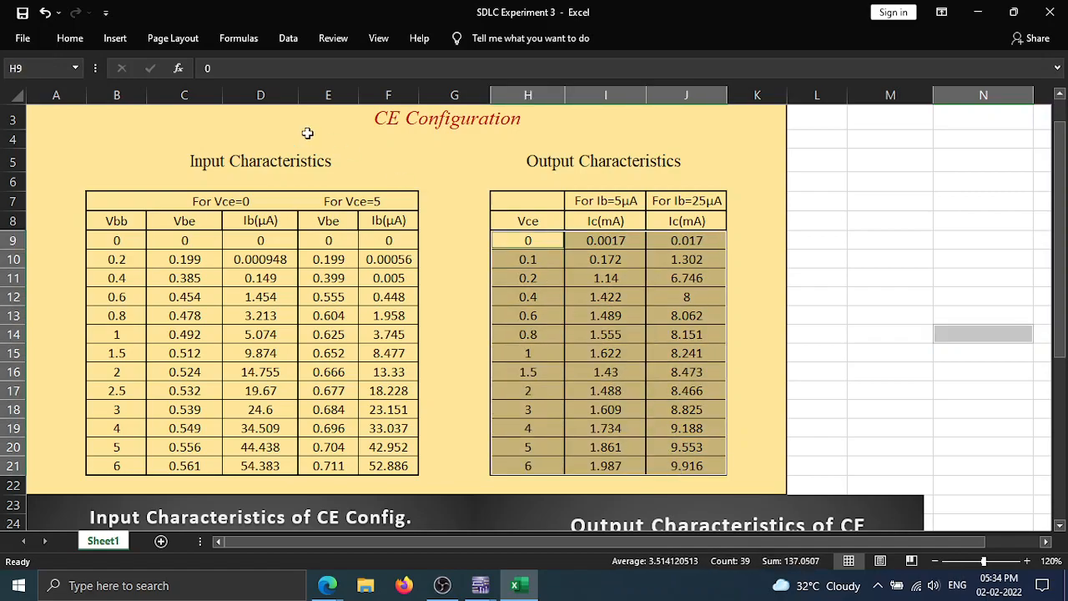
left_click(105, 12)
left_click(77, 38)
left_click(112, 39)
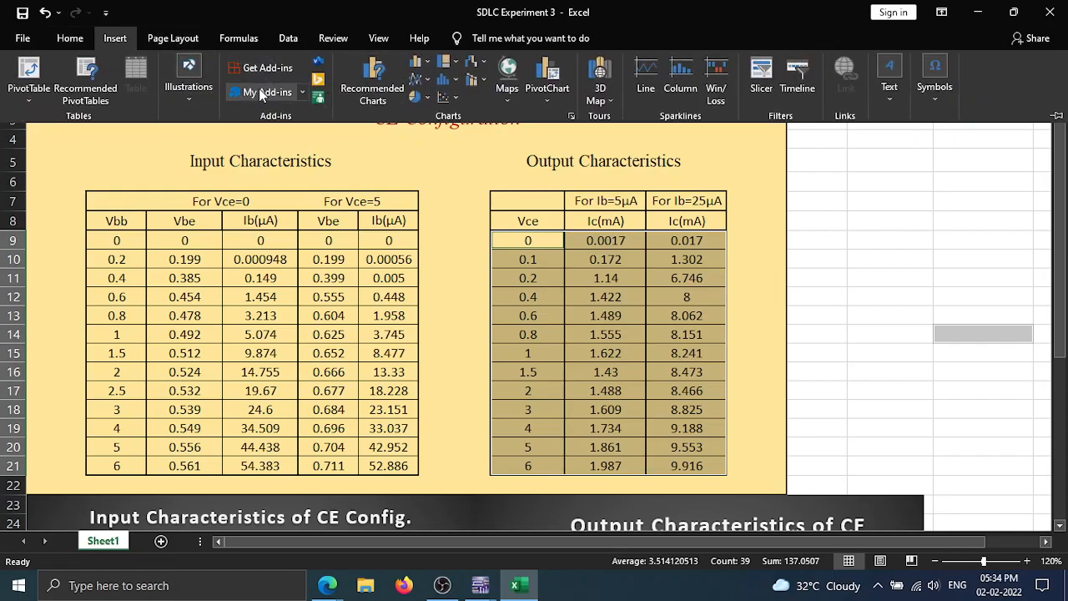
left_click(372, 80)
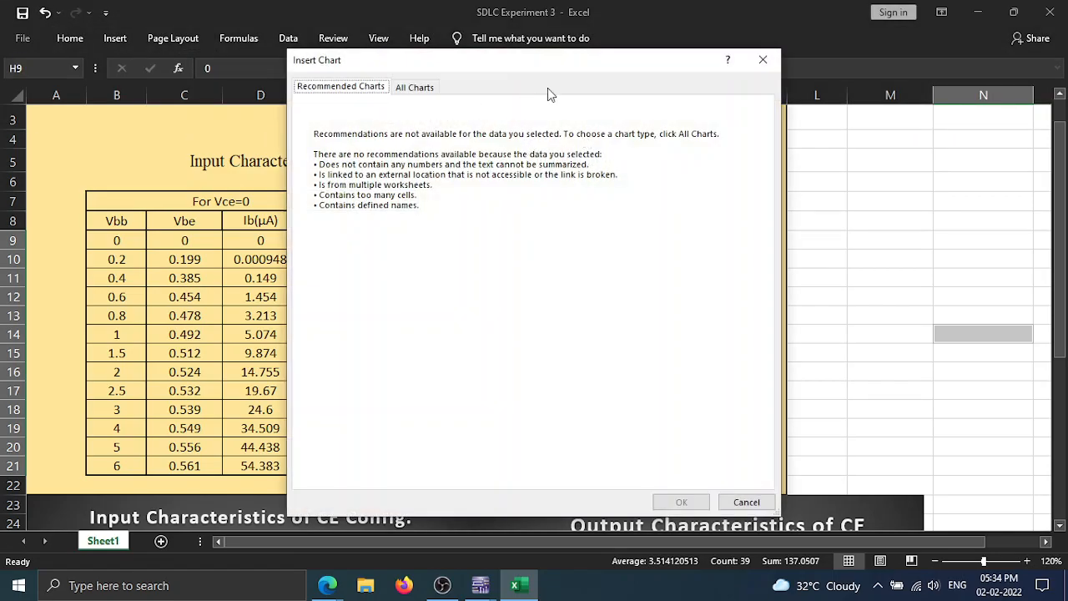
left_click(762, 59)
- Preview the recommended charts for the output characteristics readings in H9:J21 and close the chart dialog without inserting one
left_click_drag(530, 241, 685, 455)
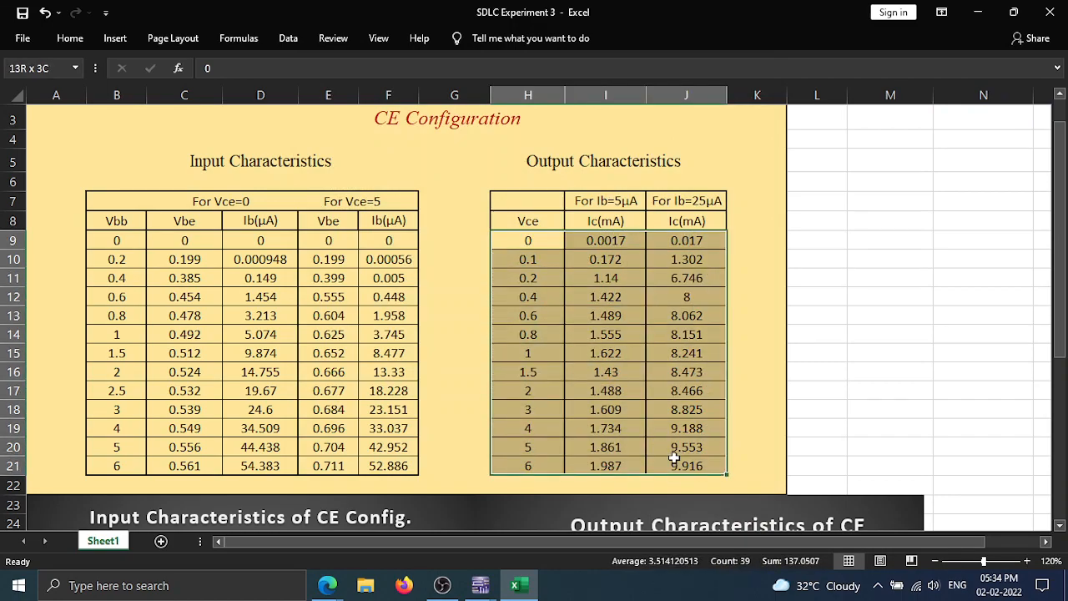
left_click(115, 38)
left_click(409, 124)
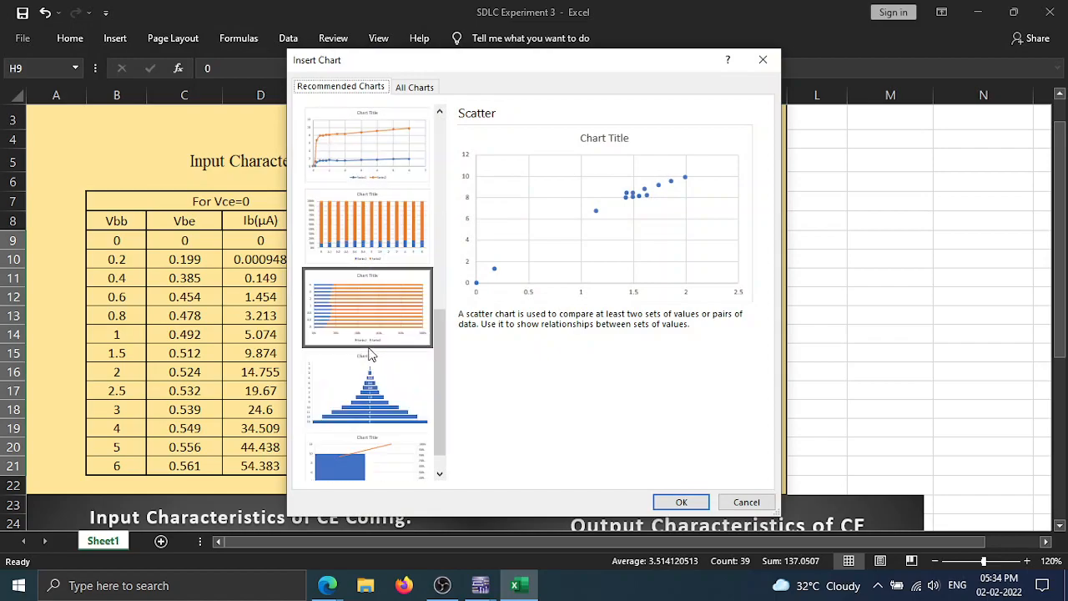
left_click(763, 60)
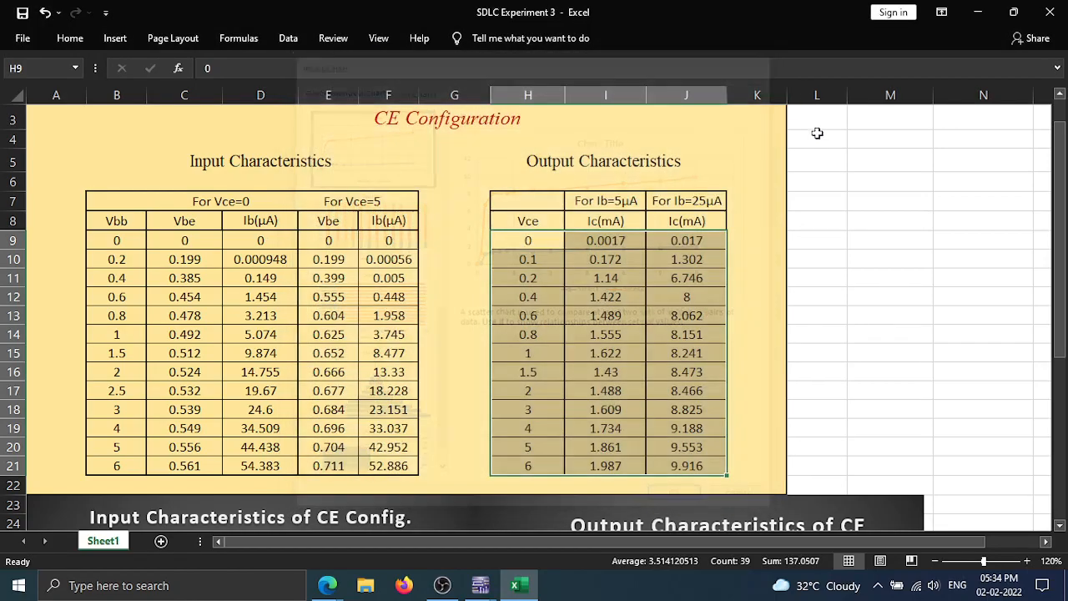
- Show the legend on the Input Characteristics of CE Config. chart
left_click(1024, 262)
left_click_drag(1059, 255, 1034, 407)
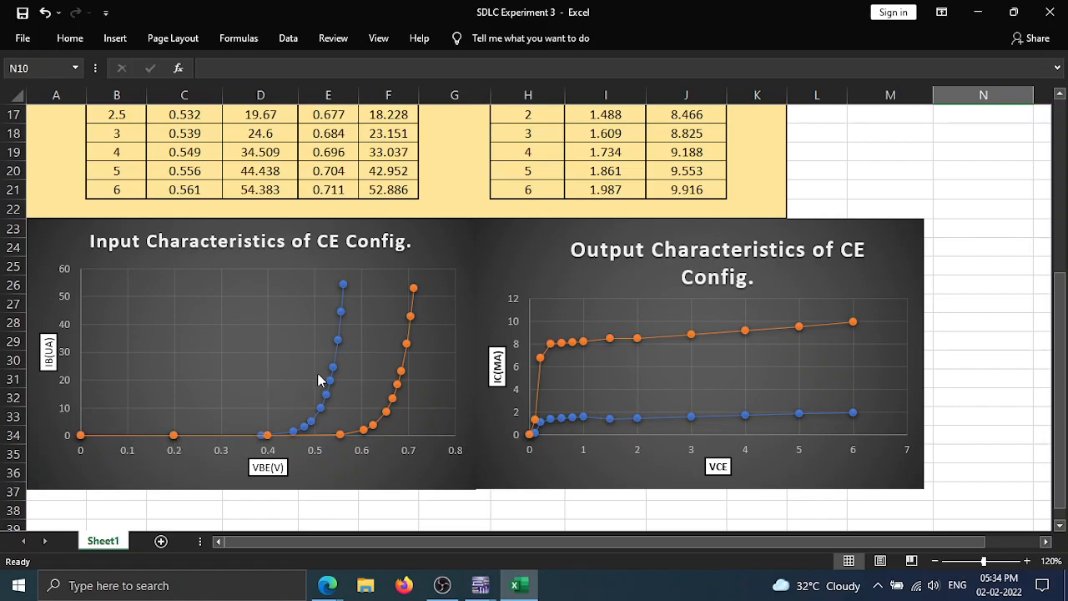
left_click(212, 336)
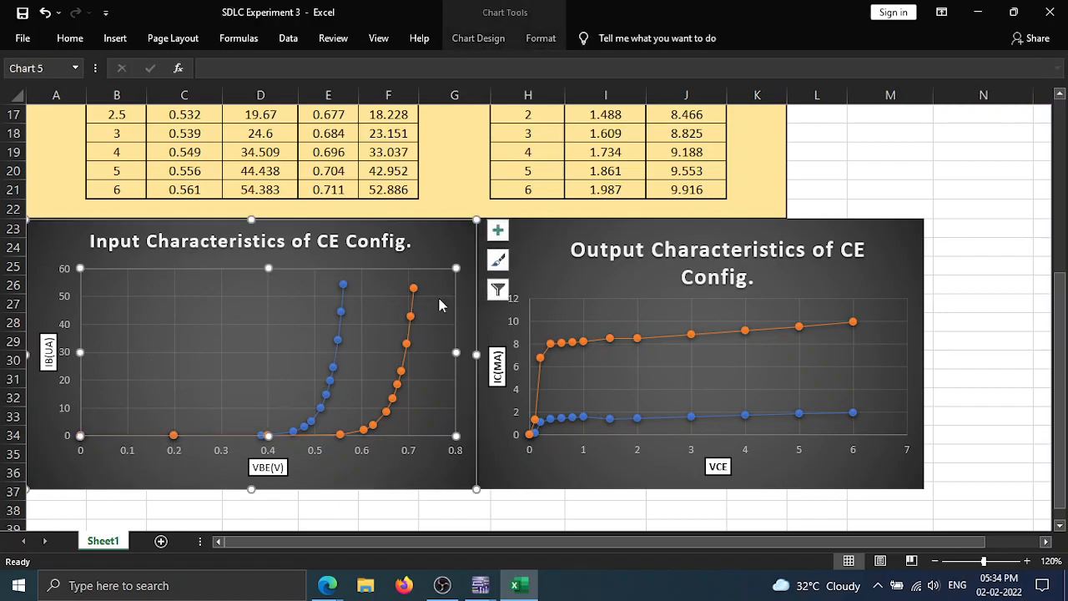
left_click(498, 259)
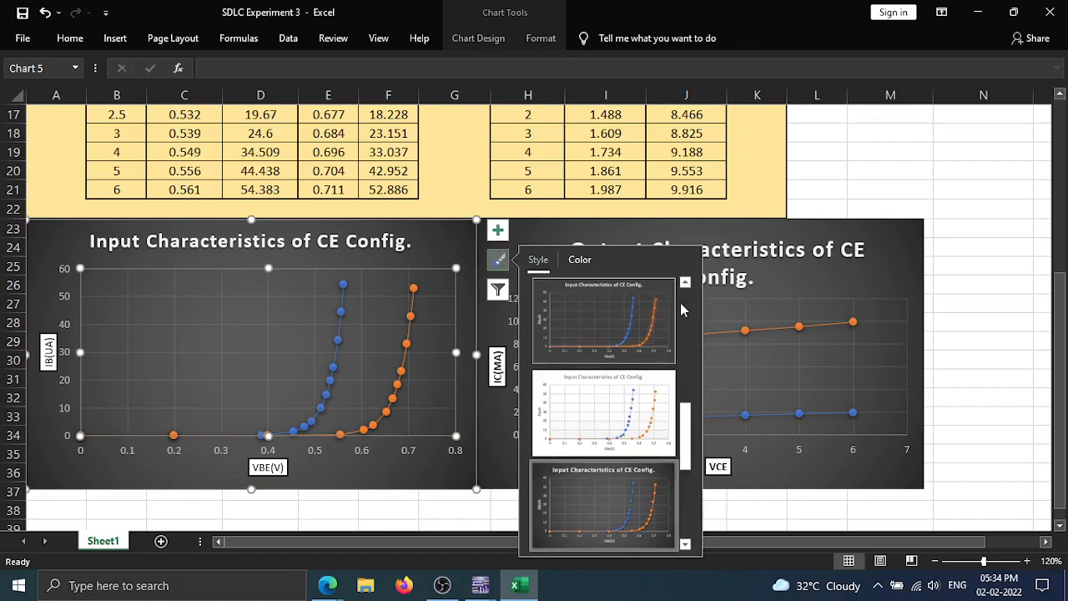
left_click(502, 232)
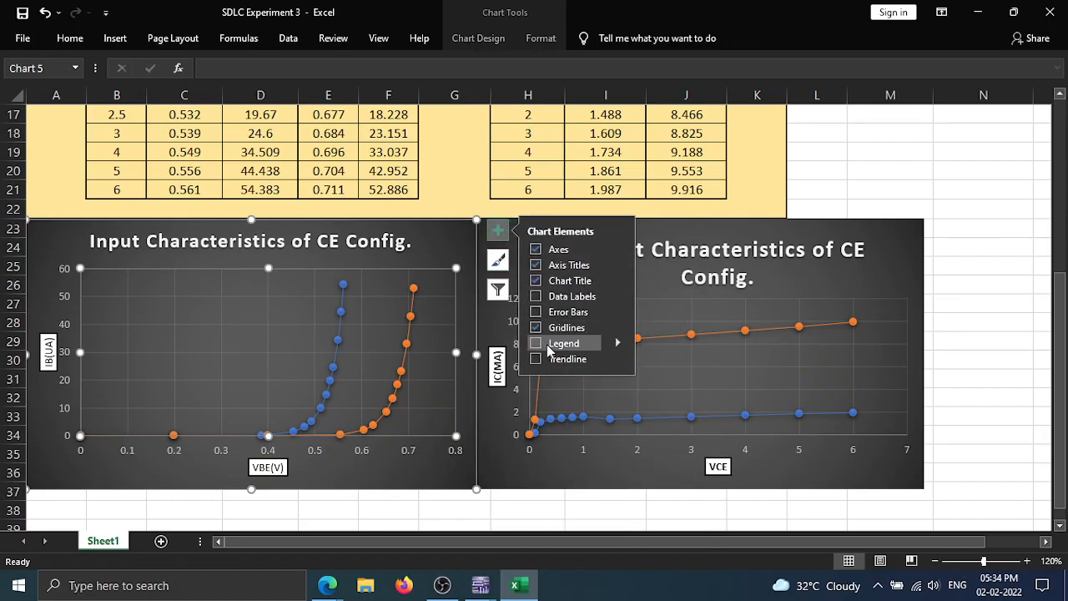
left_click(536, 345)
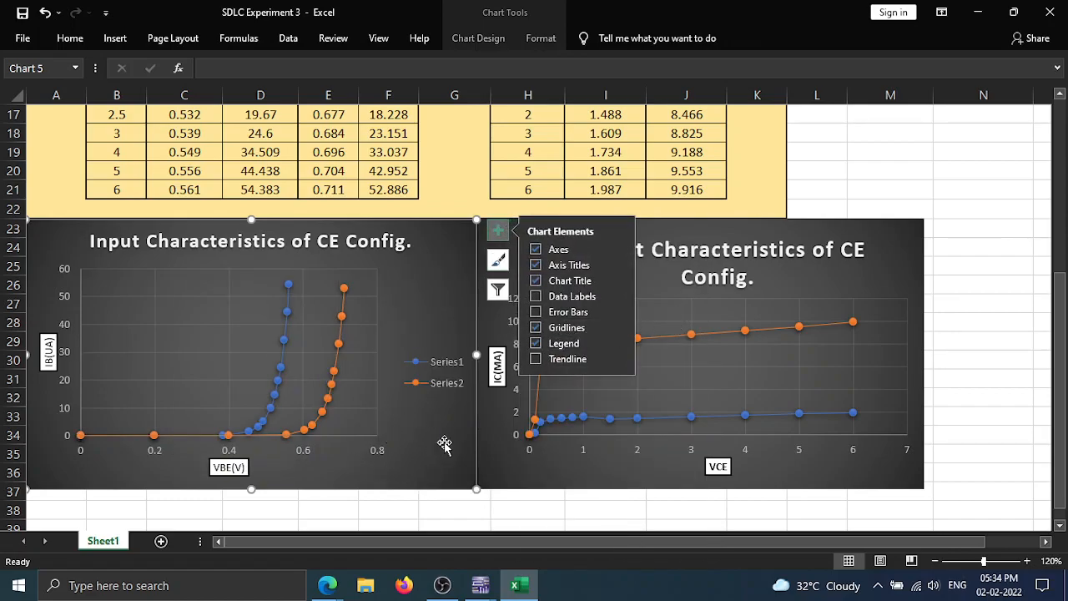
- Show the legend on the Output Characteristics of CE Config. chart
left_click(605, 428)
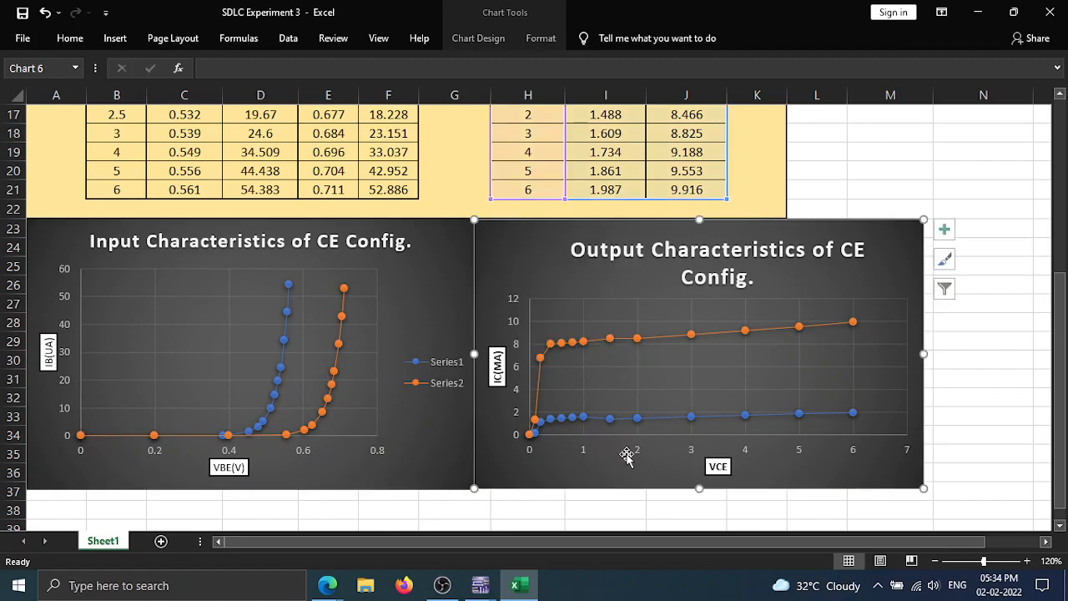
left_click(946, 230)
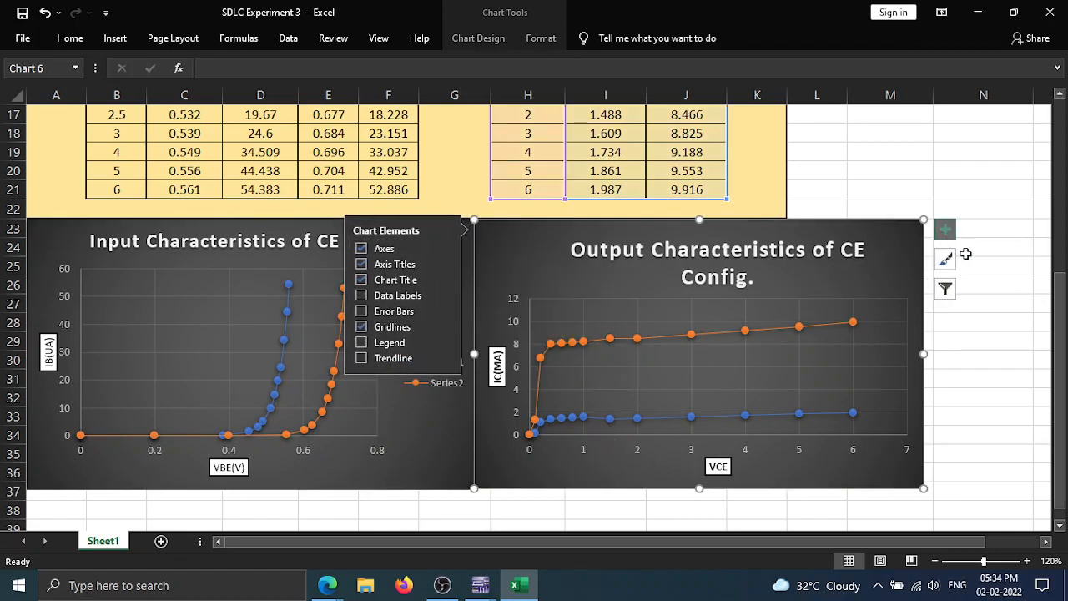
left_click(361, 342)
left_click(576, 284)
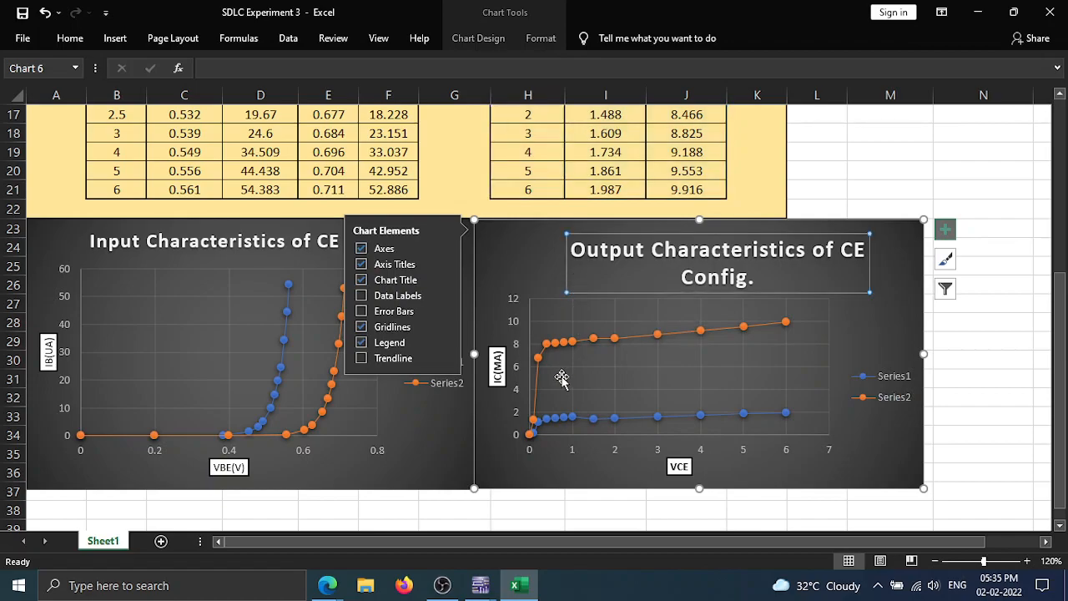
- Compare the curves and axes of the input and output characteristics charts with the readings tables above them
left_click(277, 458)
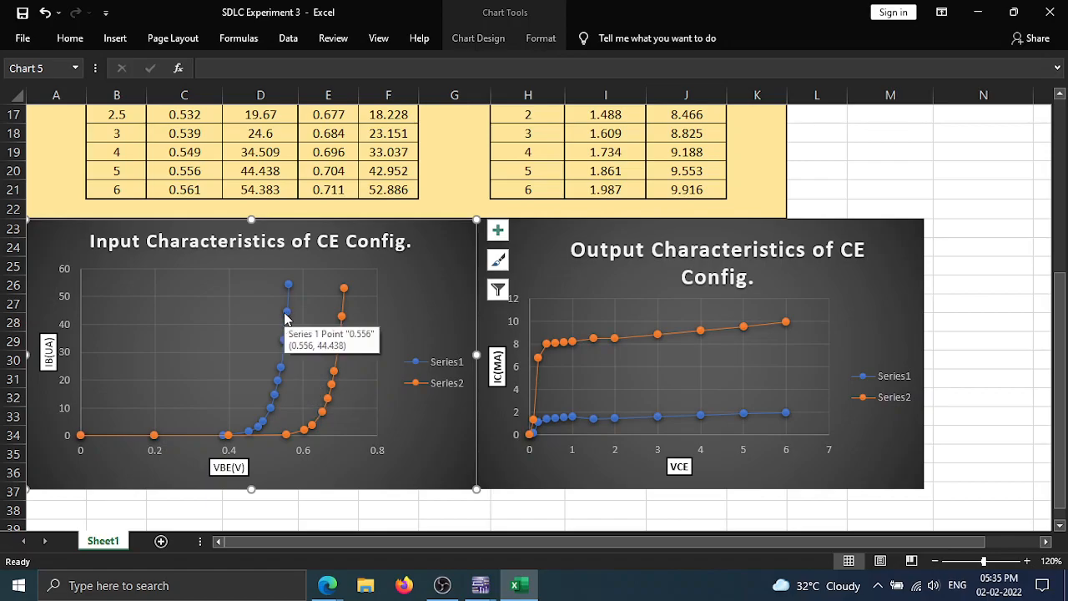
scroll(286, 321, "up", 4)
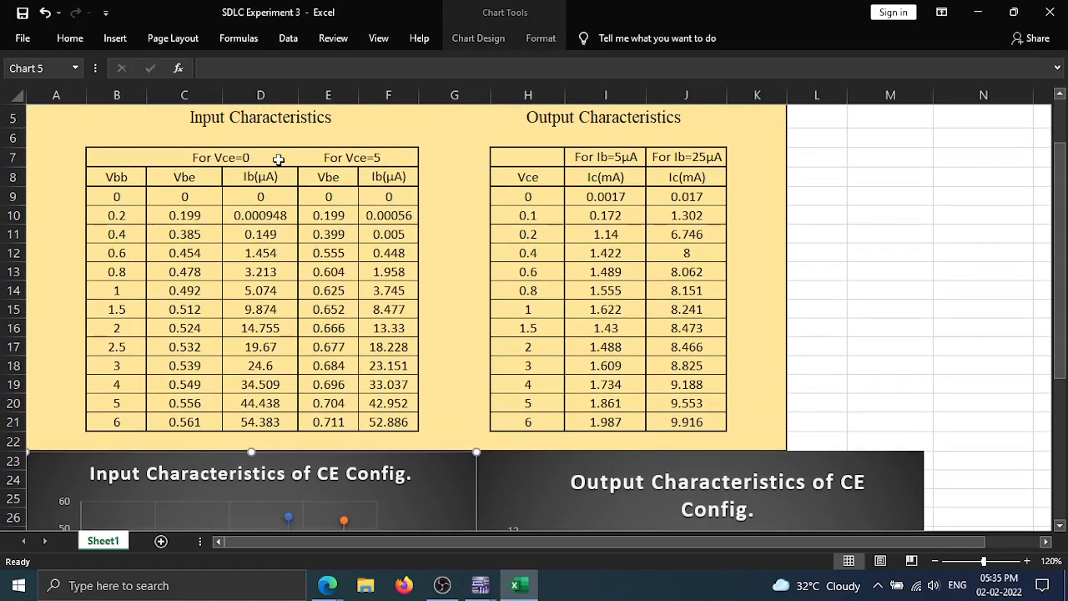
scroll(278, 159, "down", 2)
scroll(338, 454, "up", 2)
scroll(363, 250, "down", 3)
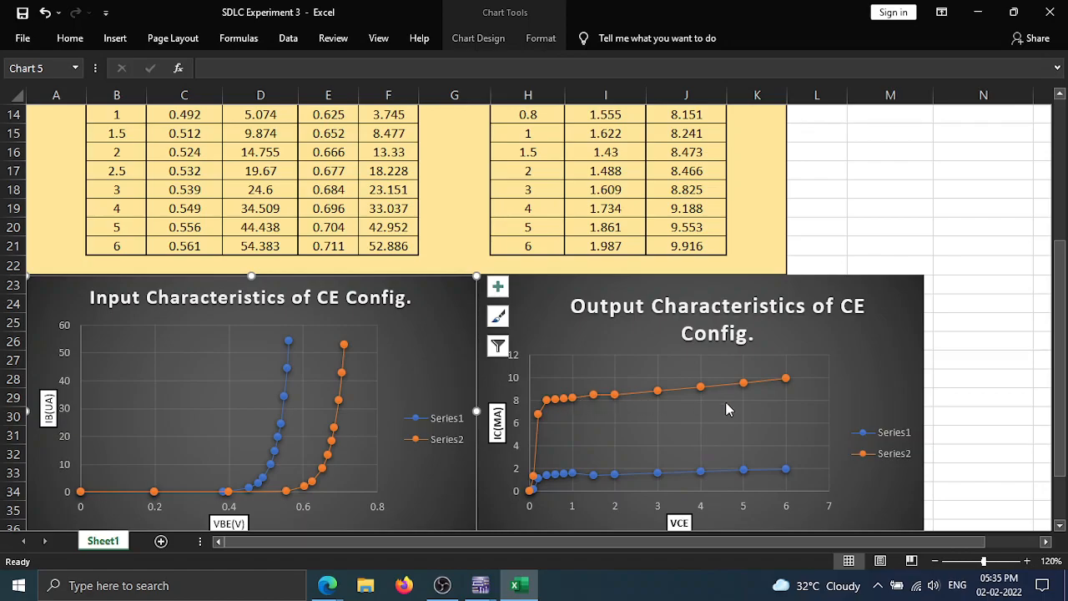
scroll(724, 408, "up", 5)
scroll(692, 397, "down", 4)
scroll(693, 397, "down", 3)
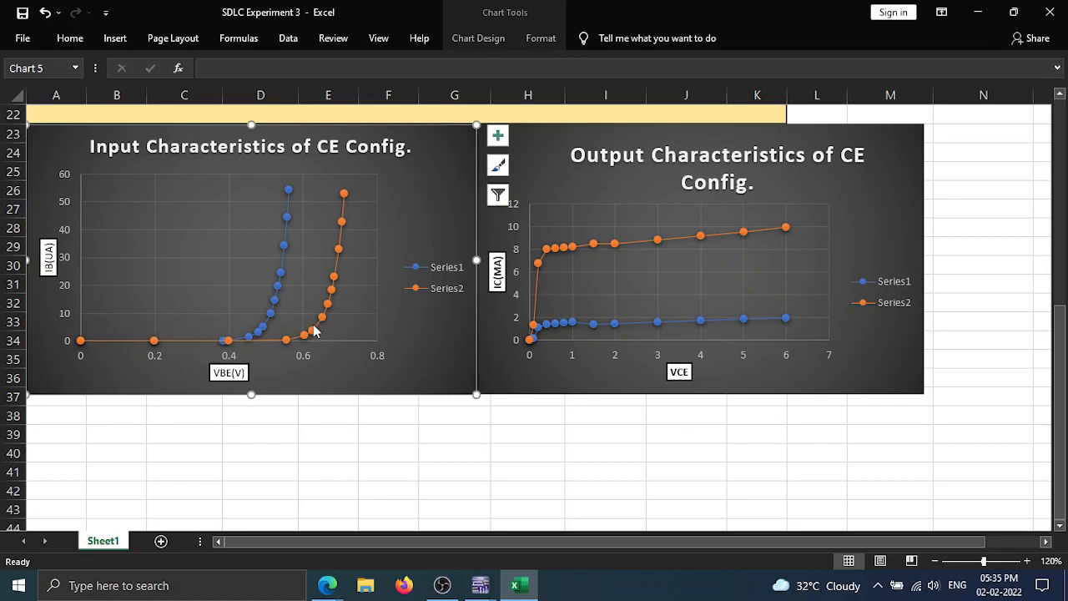
mouse_move(155, 352)
left_click(683, 451)
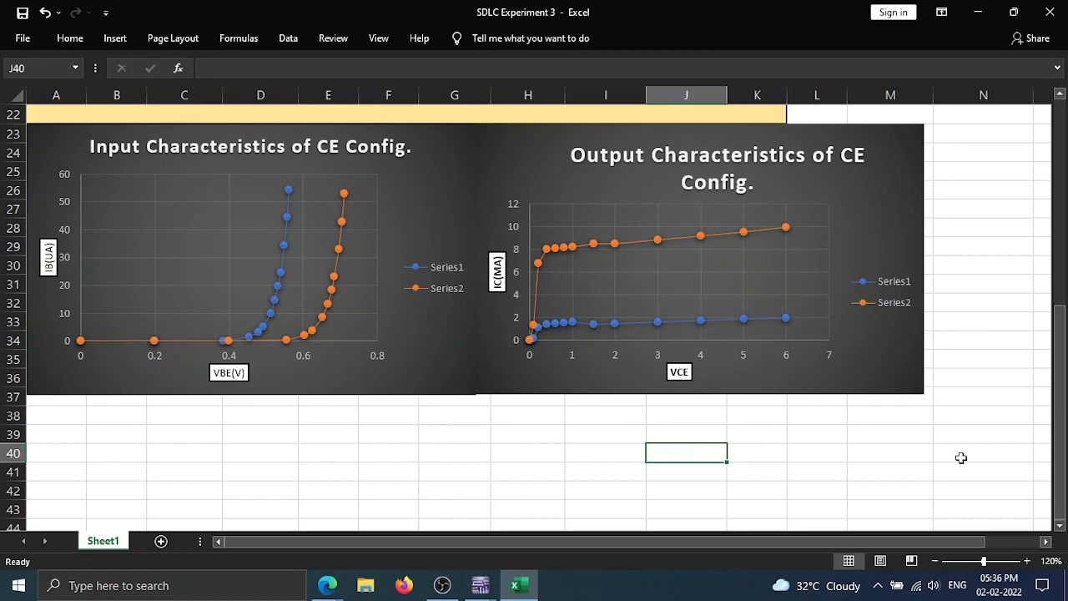
left_click_drag(1060, 427, 1060, 223)
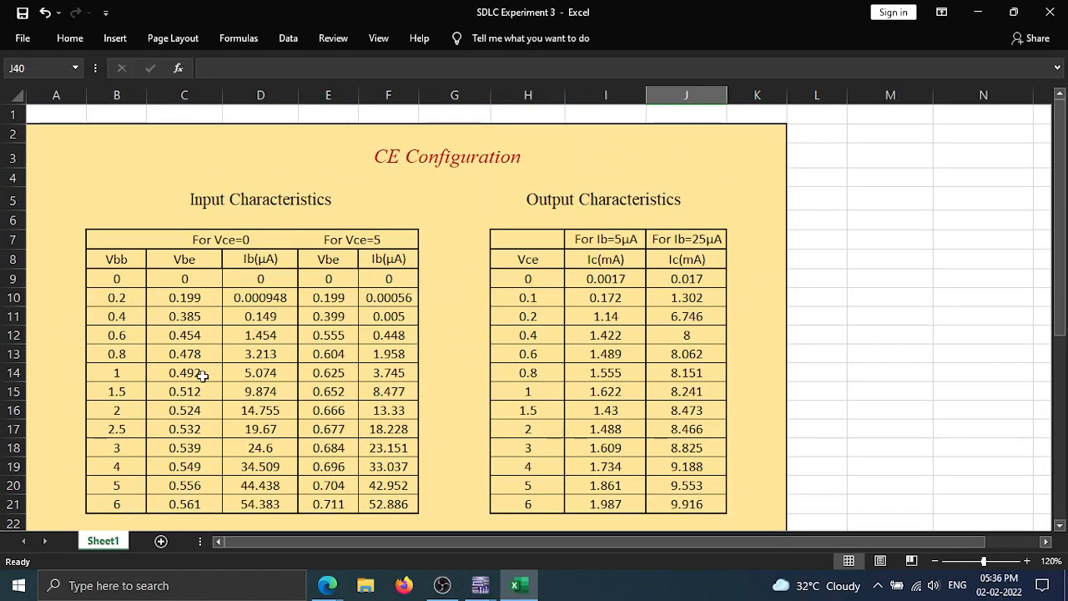
scroll(299, 320, "down", 6)
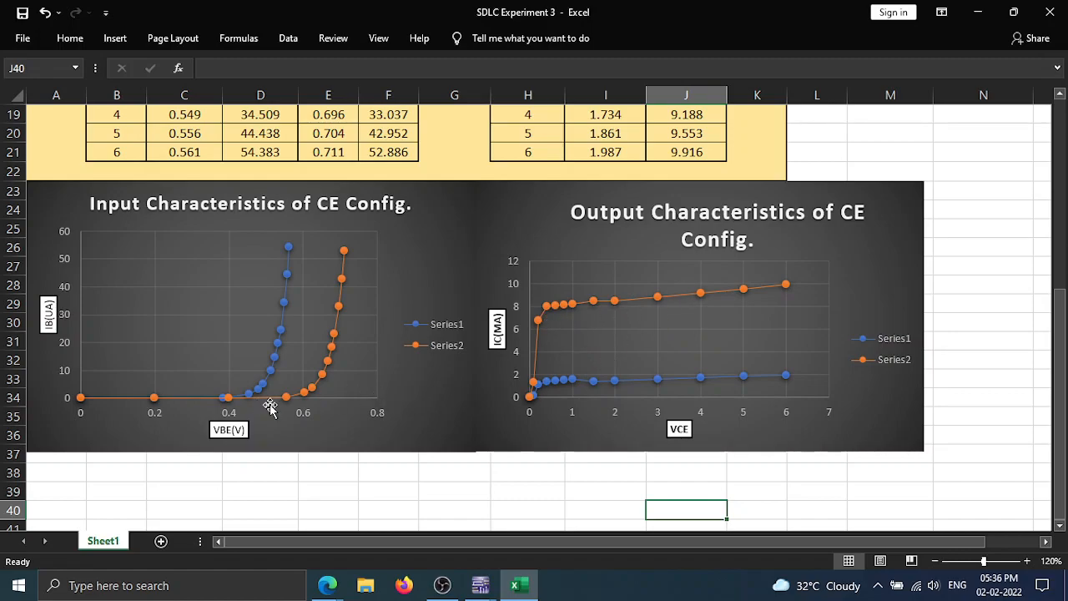
scroll(259, 406, "down", 1)
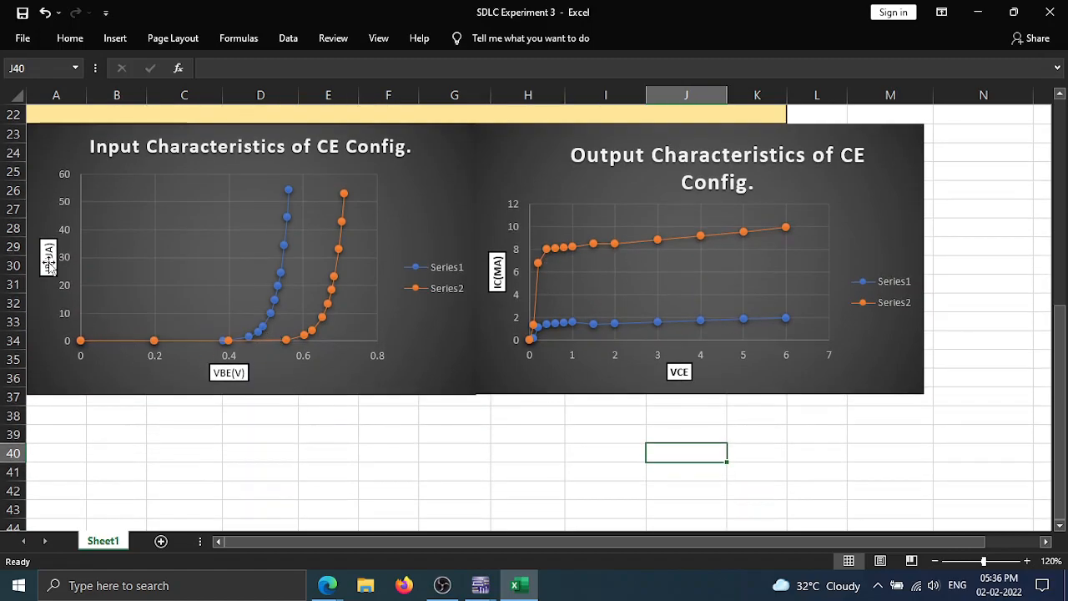
- Review which chart elements, including the axis titles, are enabled on the input and output characteristics charts
left_click(114, 253)
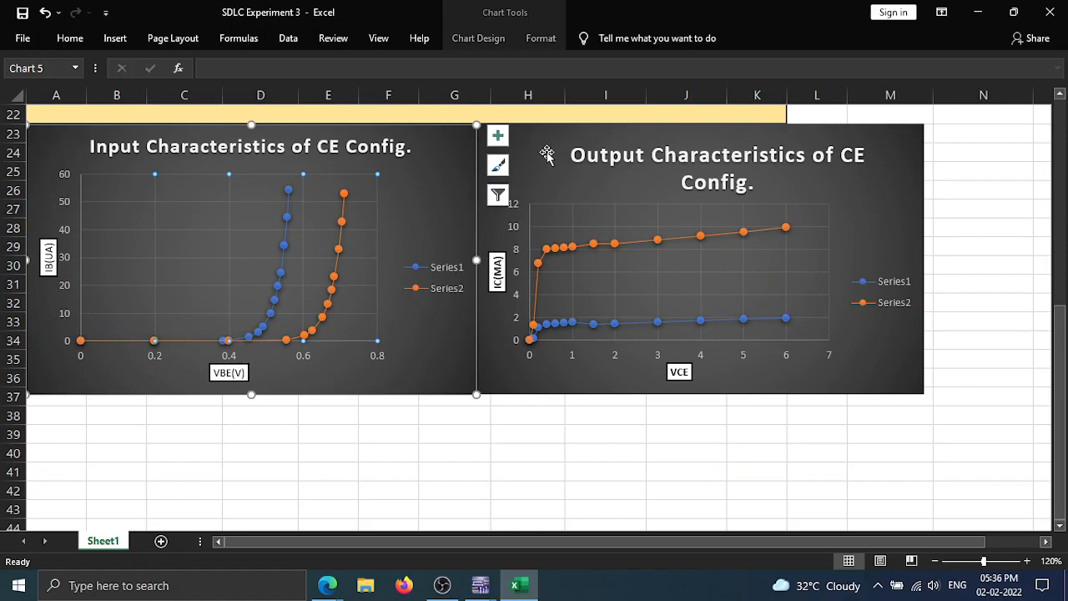
left_click(497, 135)
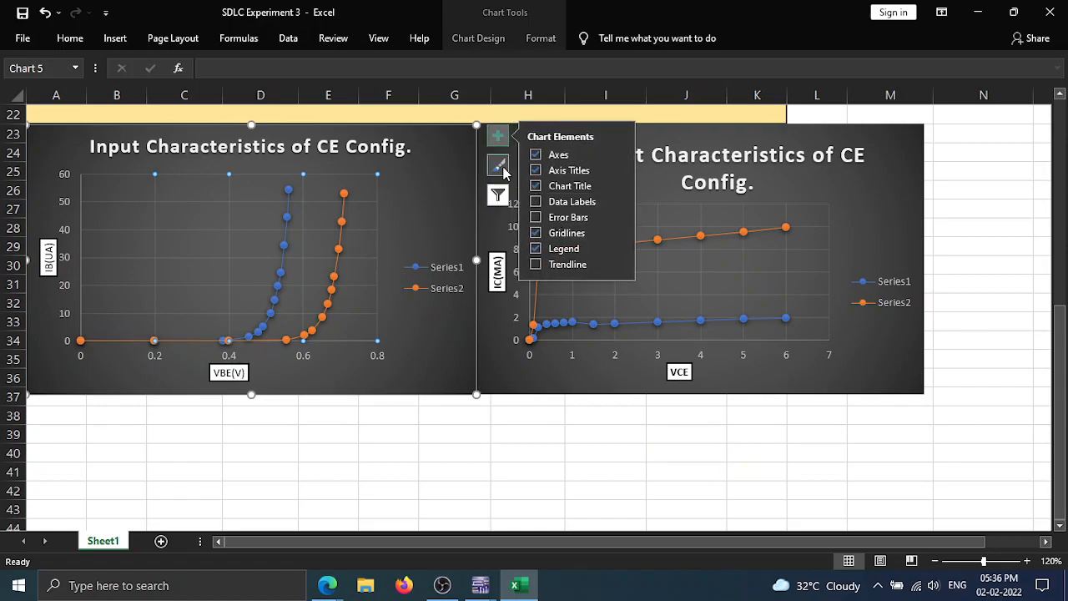
left_click(557, 170)
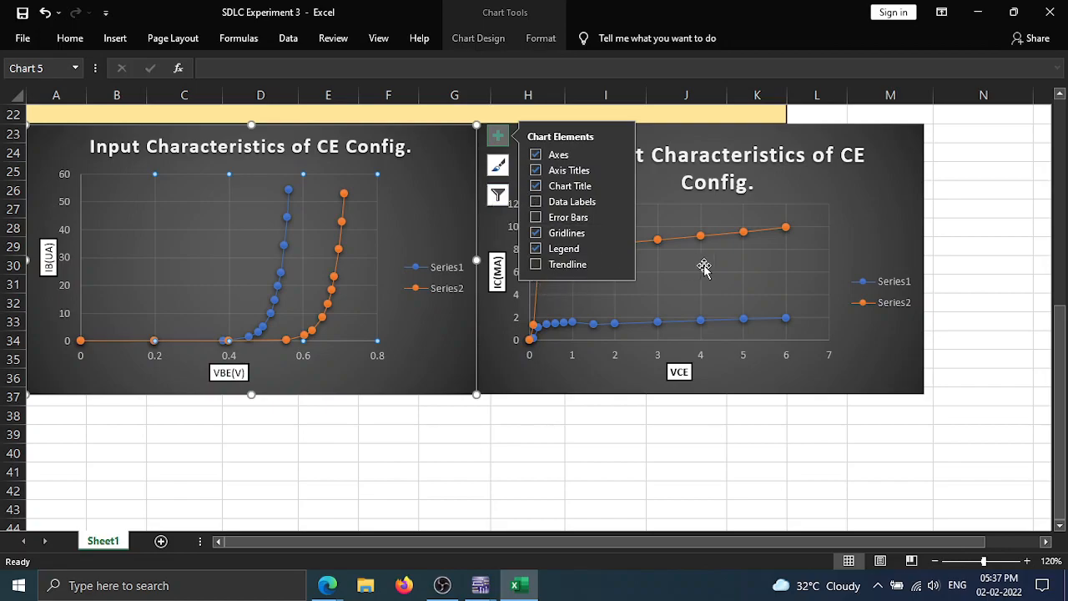
left_click(757, 269)
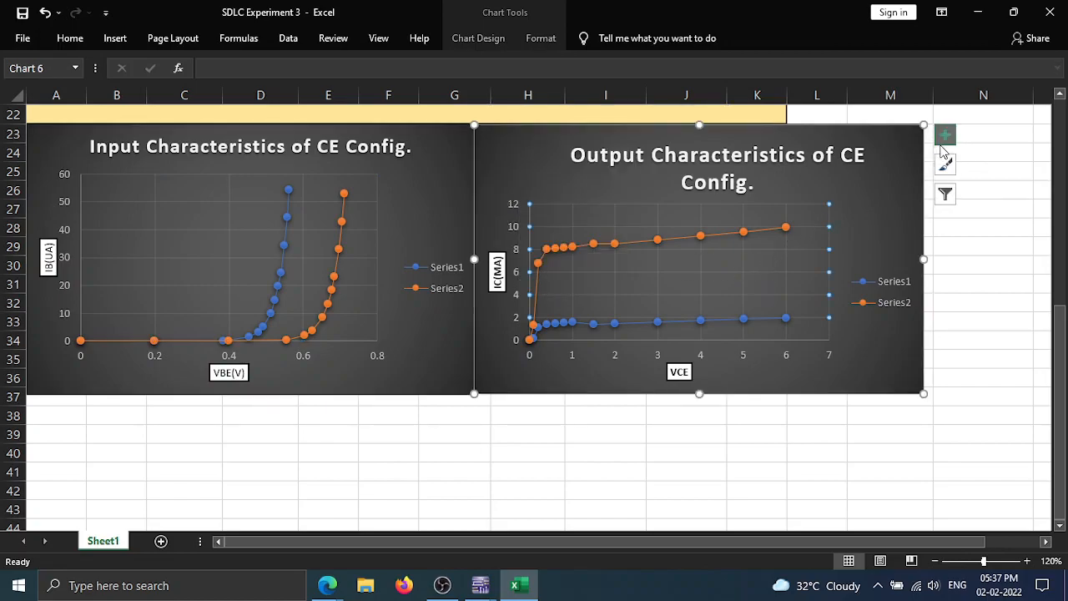
left_click(944, 135)
left_click(960, 297)
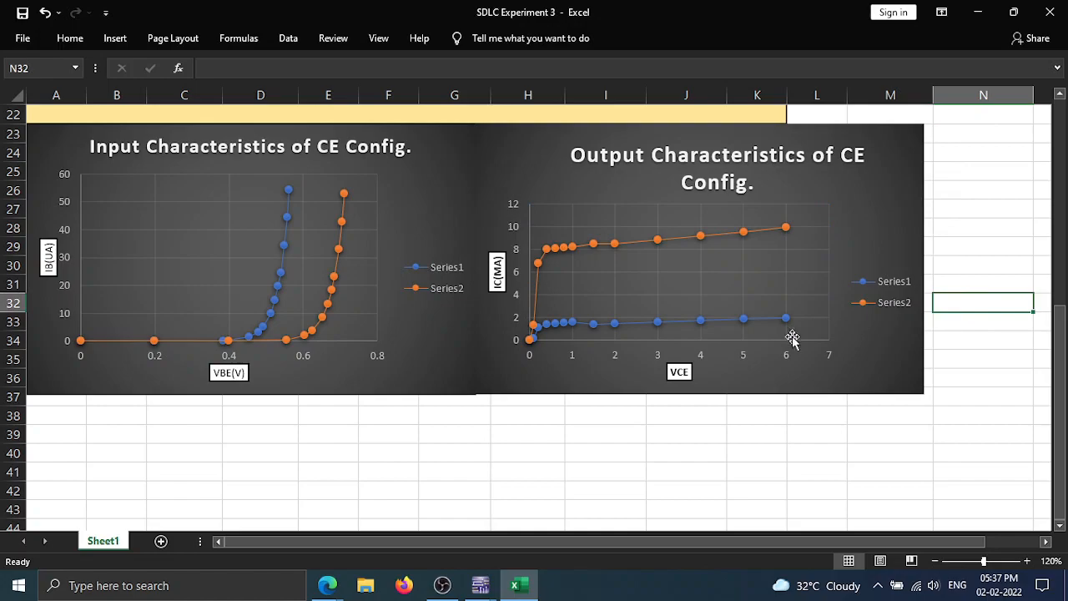
- Switch to Multisim and maximize the window with the input characteristics of CE and CB BJT amplifier configurations design
scroll(491, 520, "up", 6)
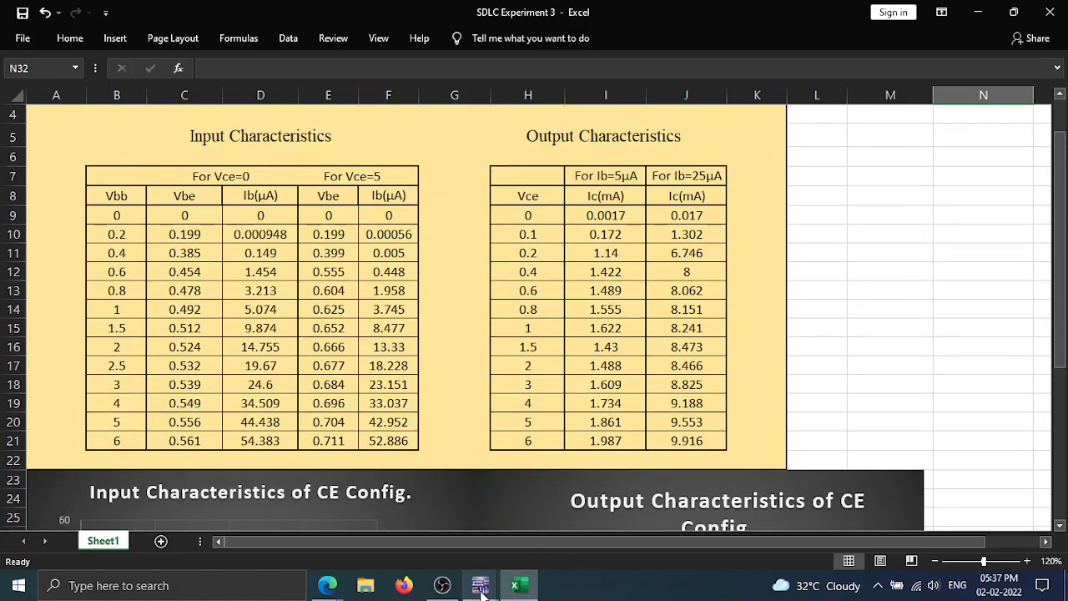
left_click(481, 589)
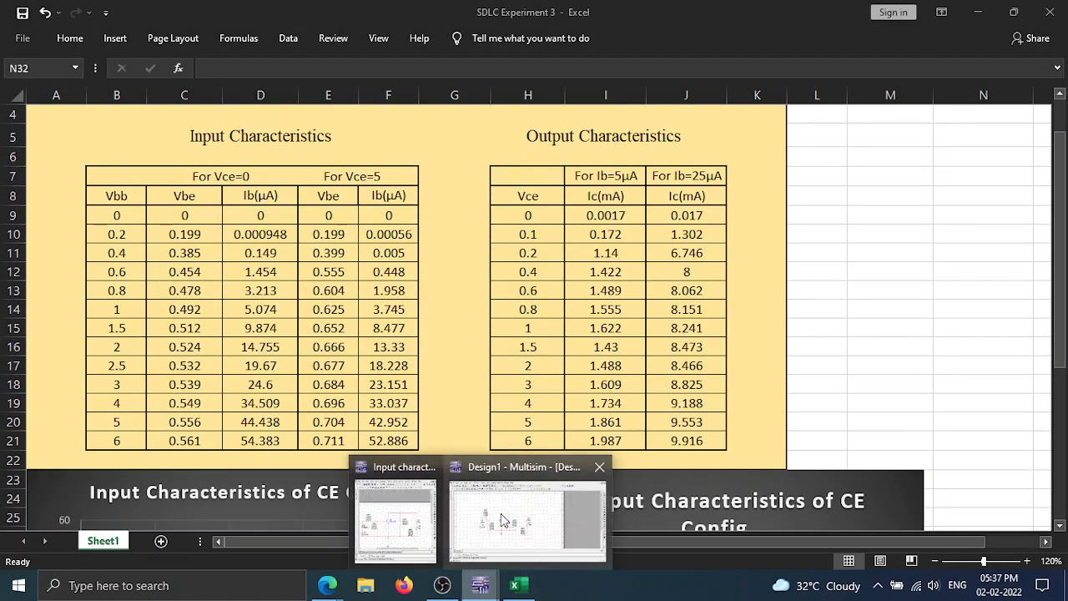
left_click(503, 521)
mouse_move(482, 586)
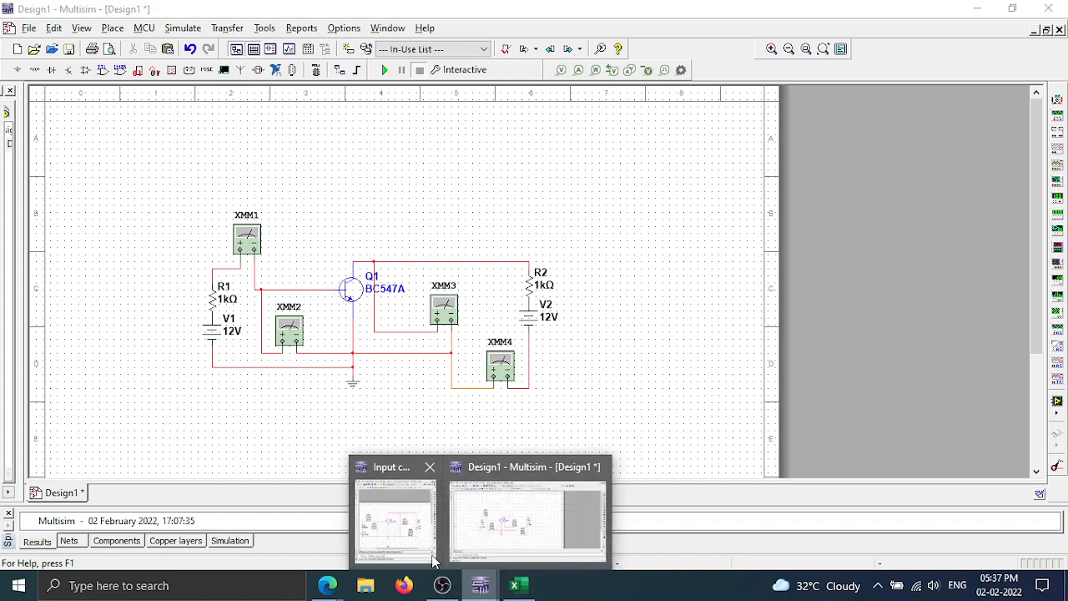
left_click(433, 558)
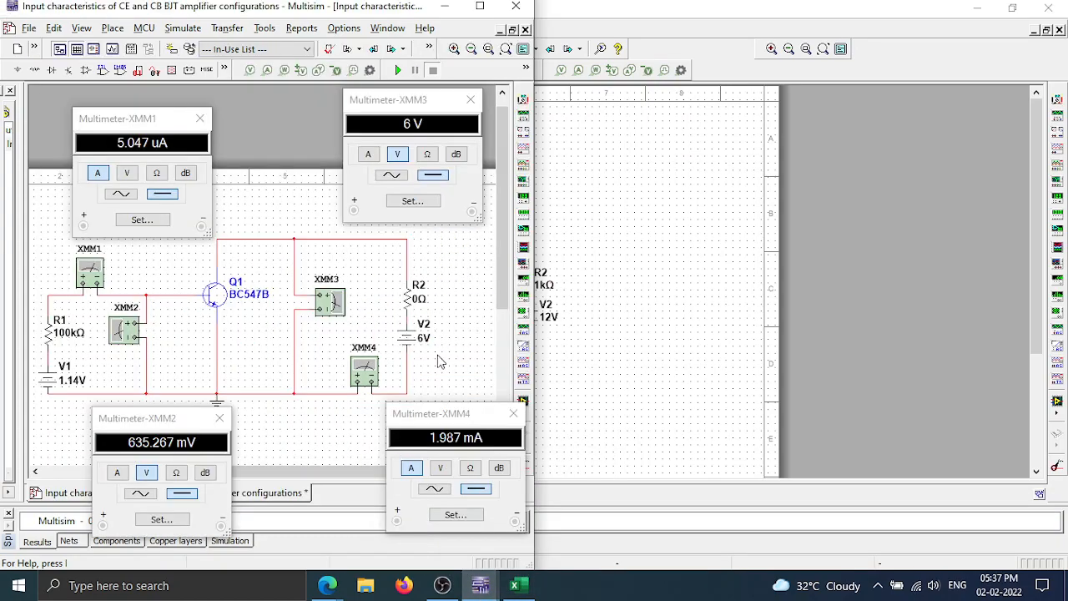
left_click(480, 6)
scroll(559, 334, "up", 2)
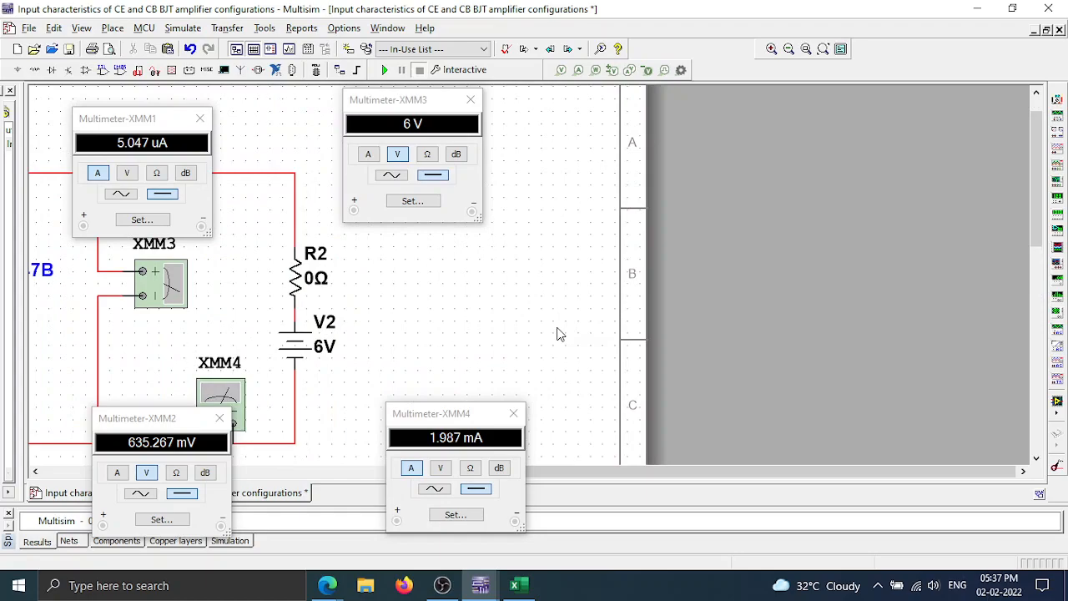
scroll(632, 468, "down", 3)
scroll(519, 478, "down", 3)
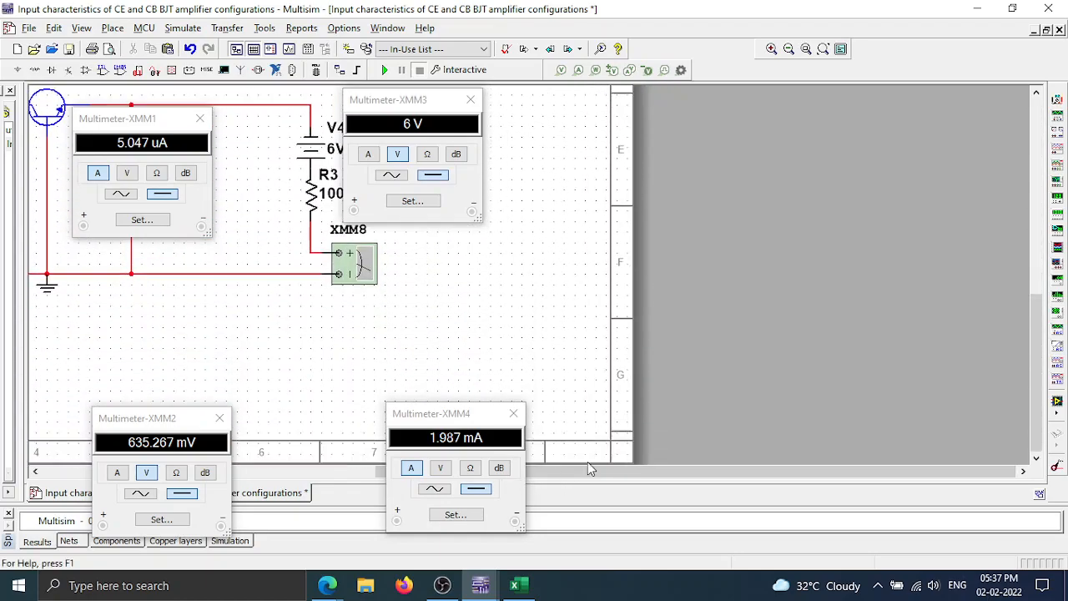
- Examine the common-emitter circuit around Q1 and the common-base circuit around Q2 on the schematic sheet
left_click_drag(676, 473, 549, 478)
scroll(720, 317, "up", 1)
scroll(721, 316, "up", 4)
scroll(720, 301, "down", 3)
left_click_drag(1037, 382, 1030, 171)
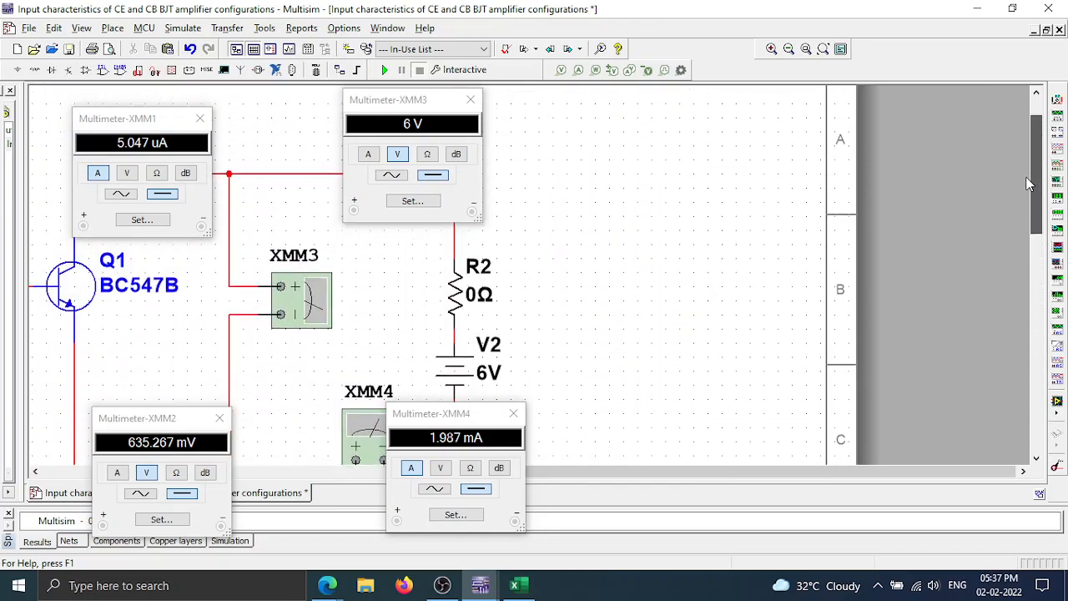
left_click_drag(750, 468, 638, 469)
scroll(583, 399, "down", 3)
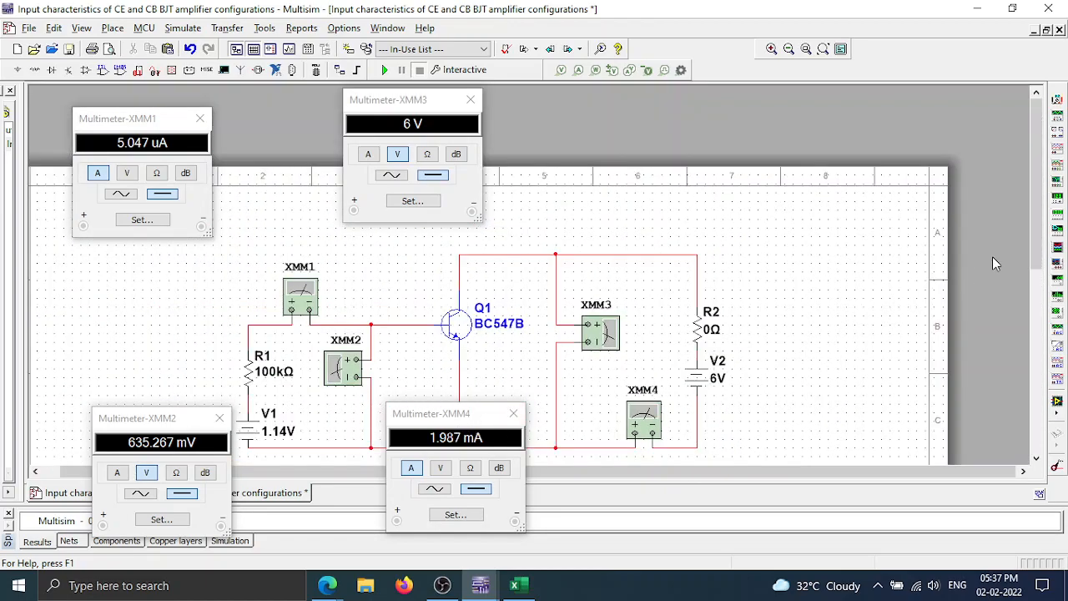
left_click_drag(1037, 228, 1040, 252)
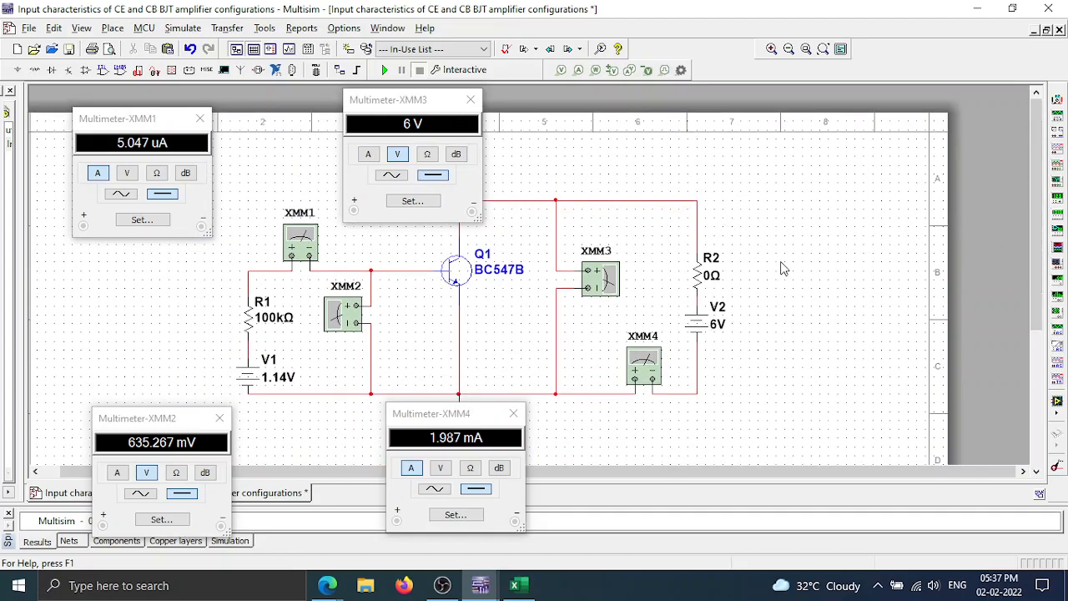
scroll(785, 275, "down", 2)
scroll(804, 400, "up", 1)
left_click_drag(1037, 261, 1038, 392)
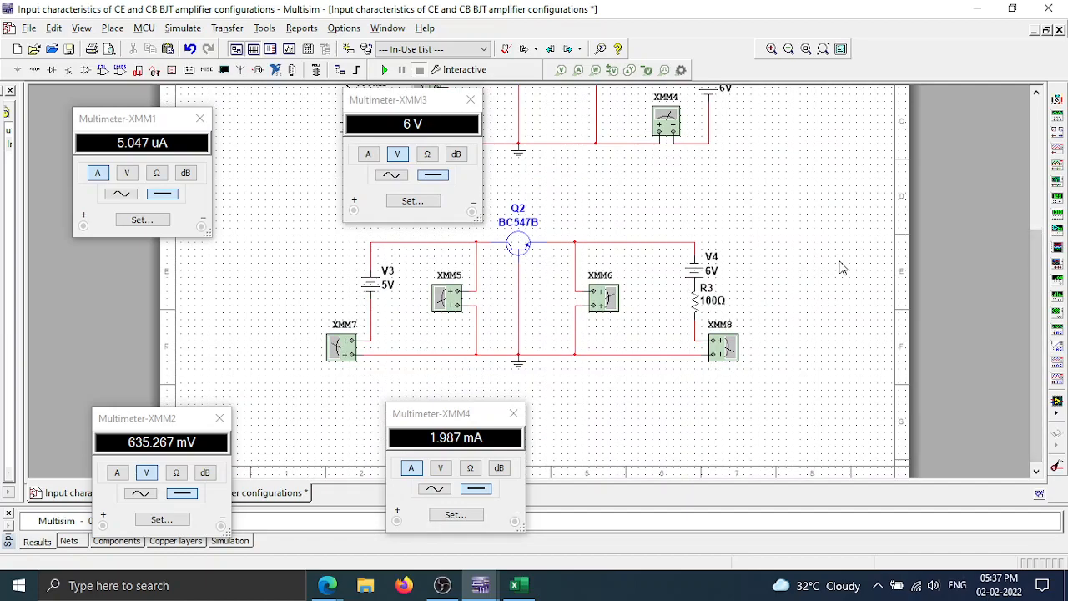
scroll(844, 267, "up", 2)
scroll(845, 269, "down", 1)
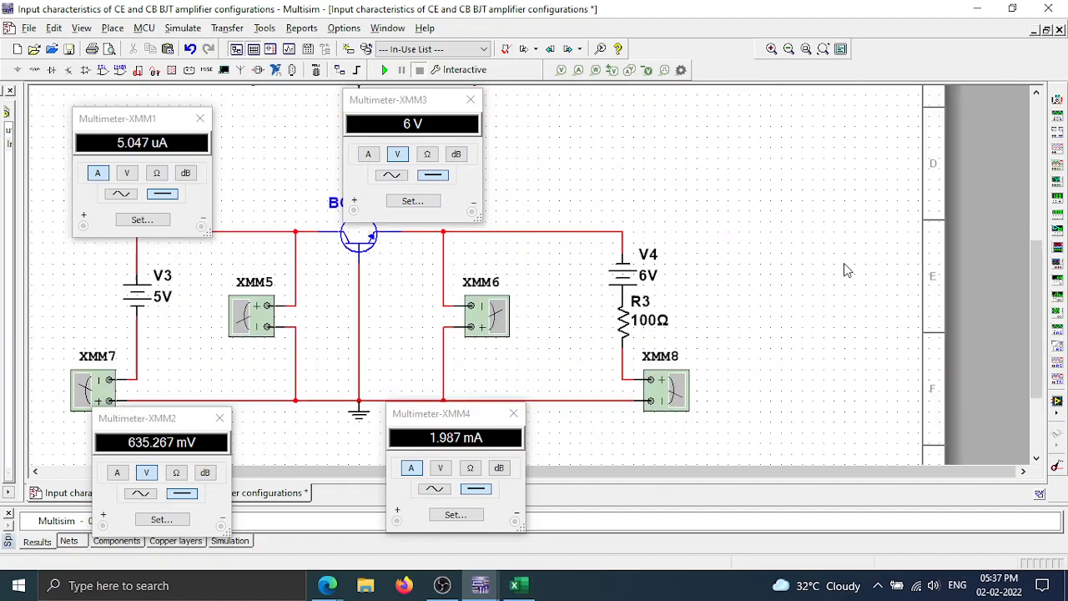
- Close the open XMM1, XMM2, XMM3 and XMM4 multimeter windows
left_click(471, 99)
left_click(200, 118)
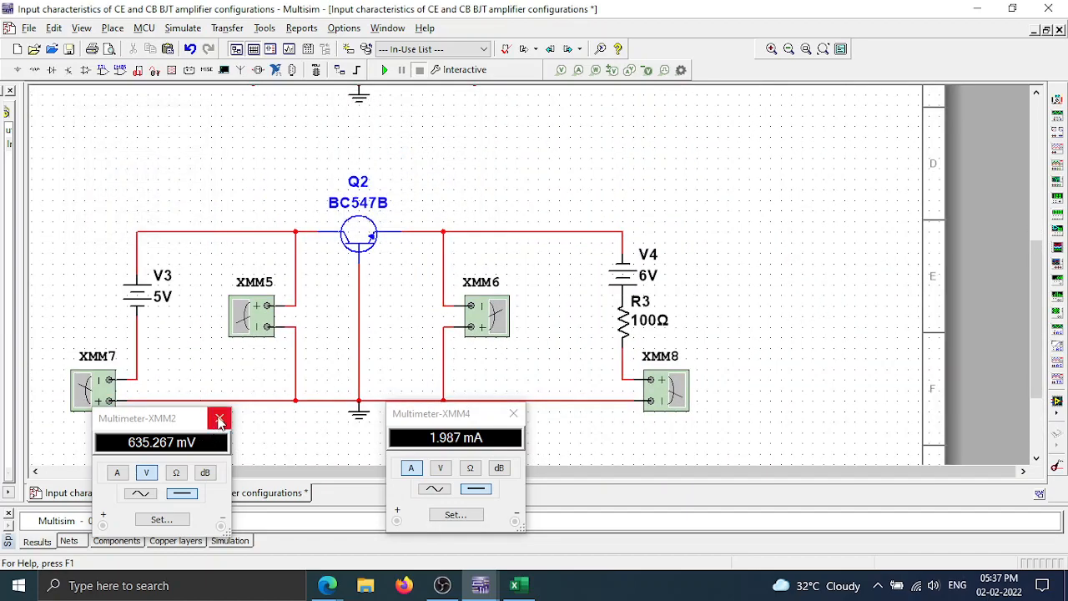
left_click(219, 417)
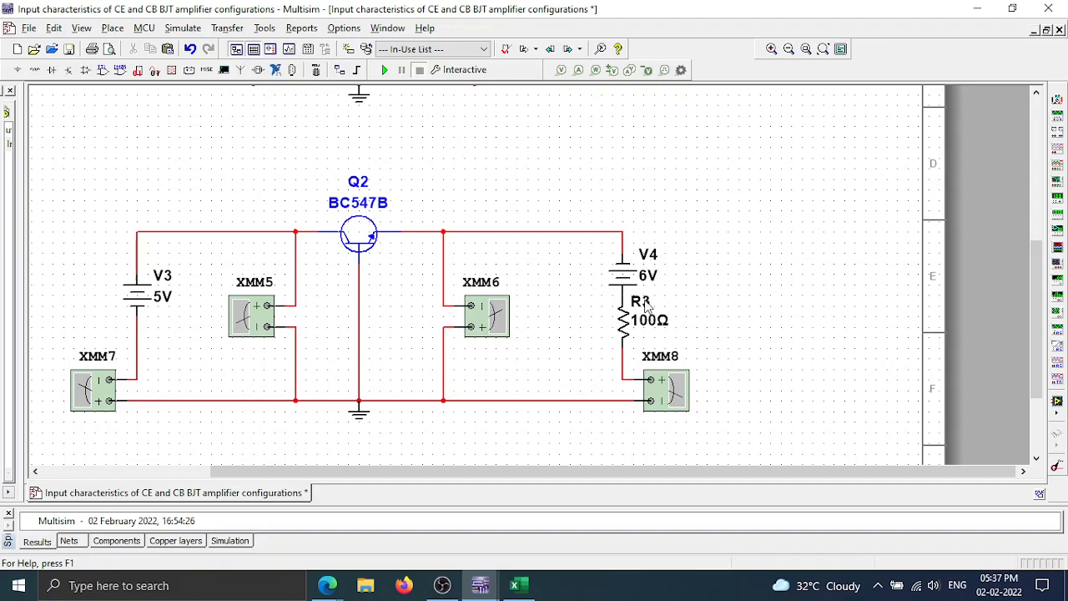
- Compare the Q1 common-emitter and Q2 common-base circuits in Multisim with the input and output characteristics tables in Excel
left_click_drag(1037, 322, 1035, 176)
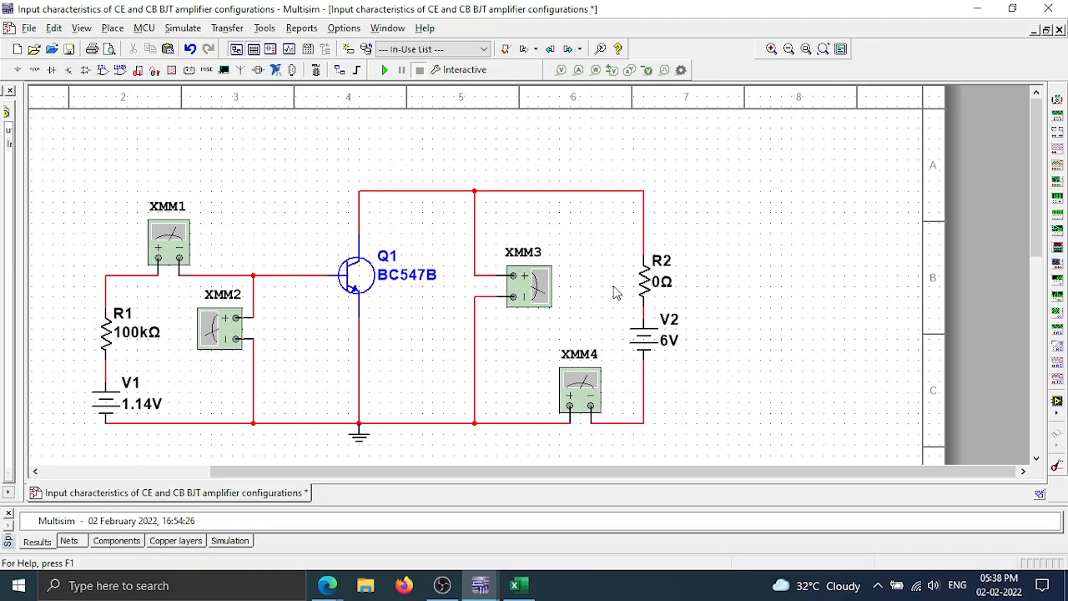
left_click(519, 585)
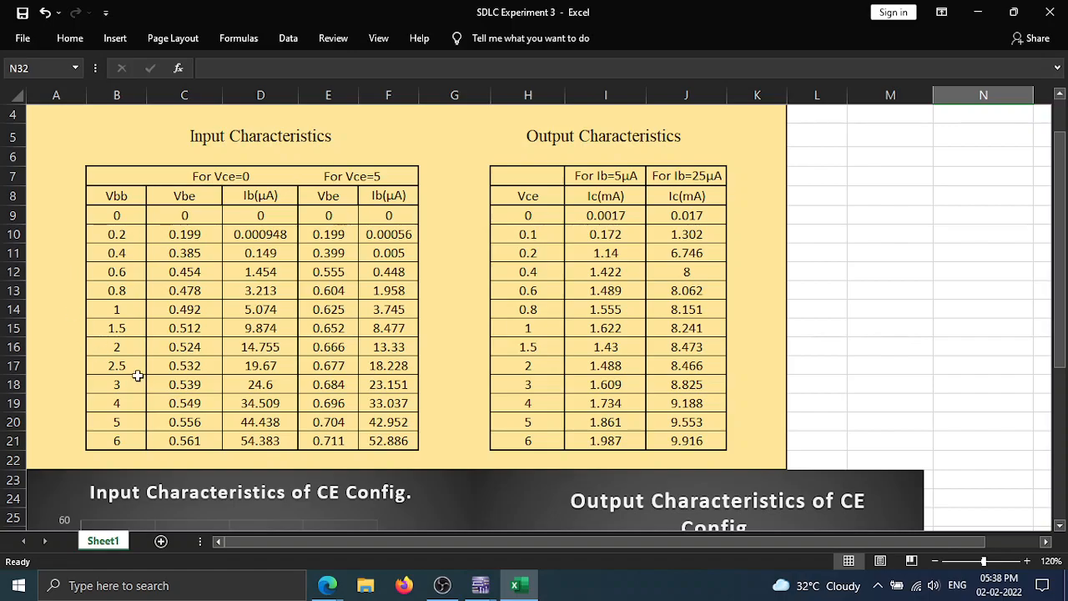
left_click(995, 9)
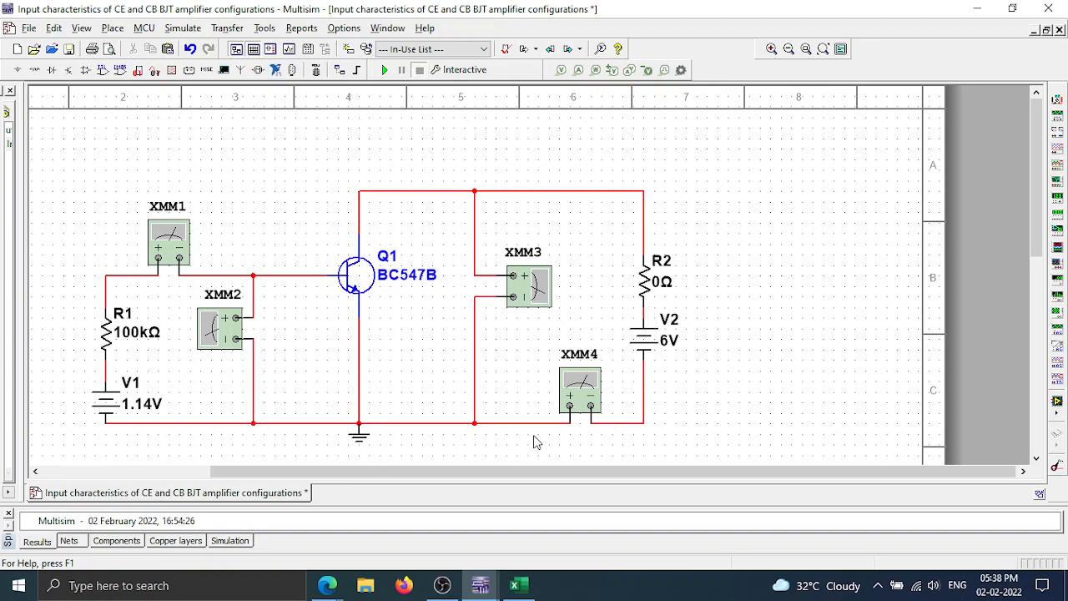
left_click(523, 589)
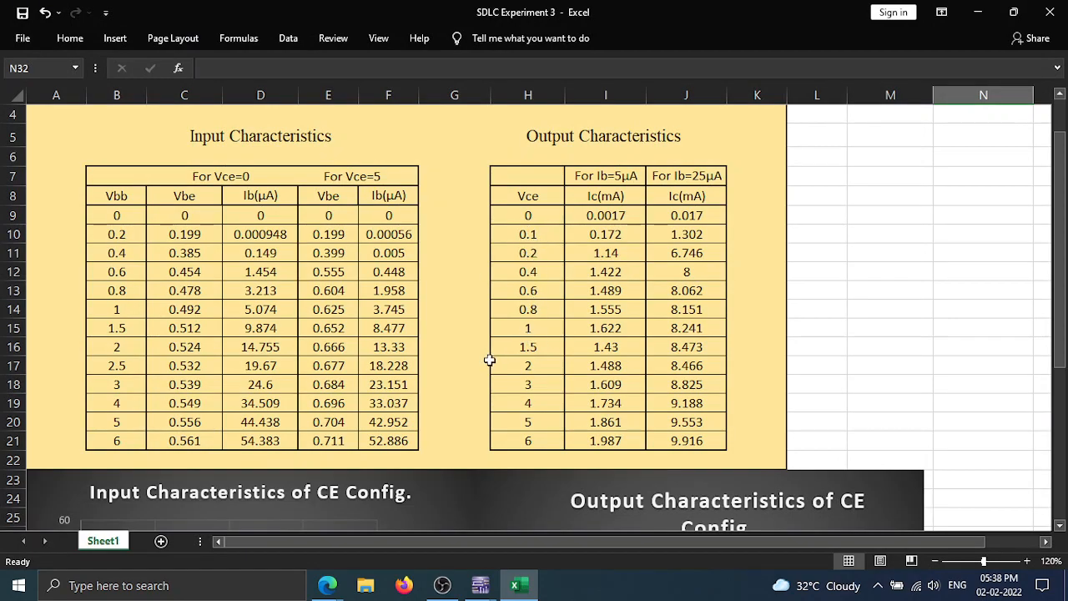
left_click(969, 10)
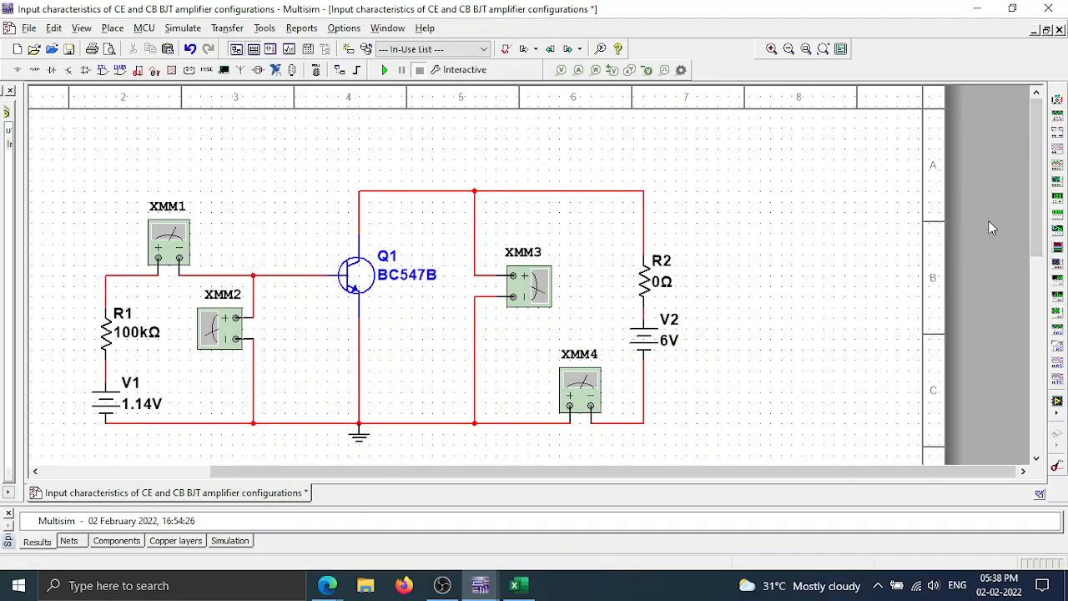
scroll(1036, 219, "down", 1)
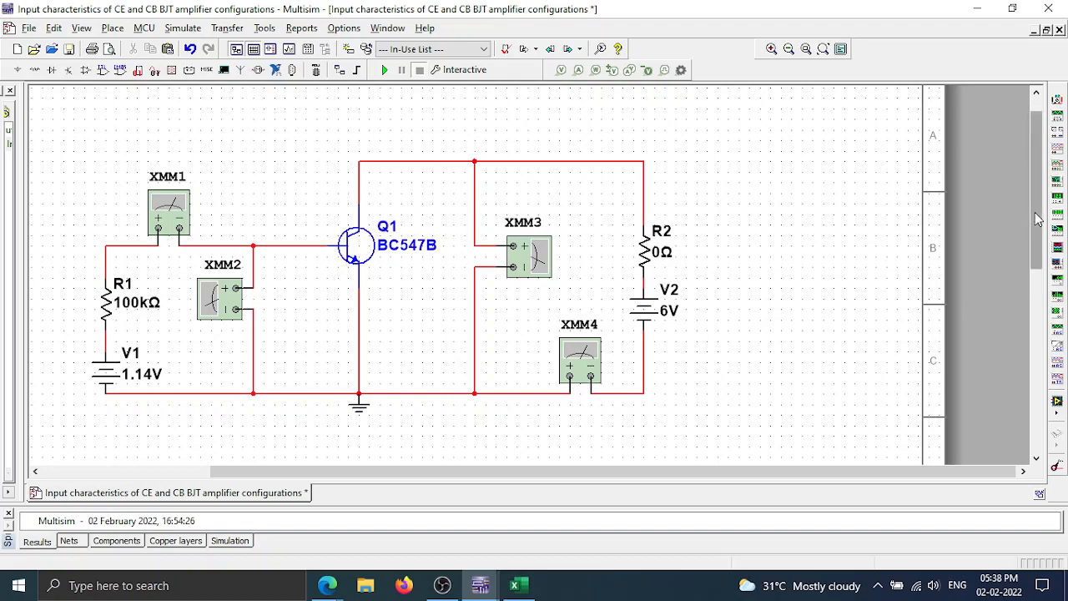
left_click_drag(1037, 219, 1008, 339)
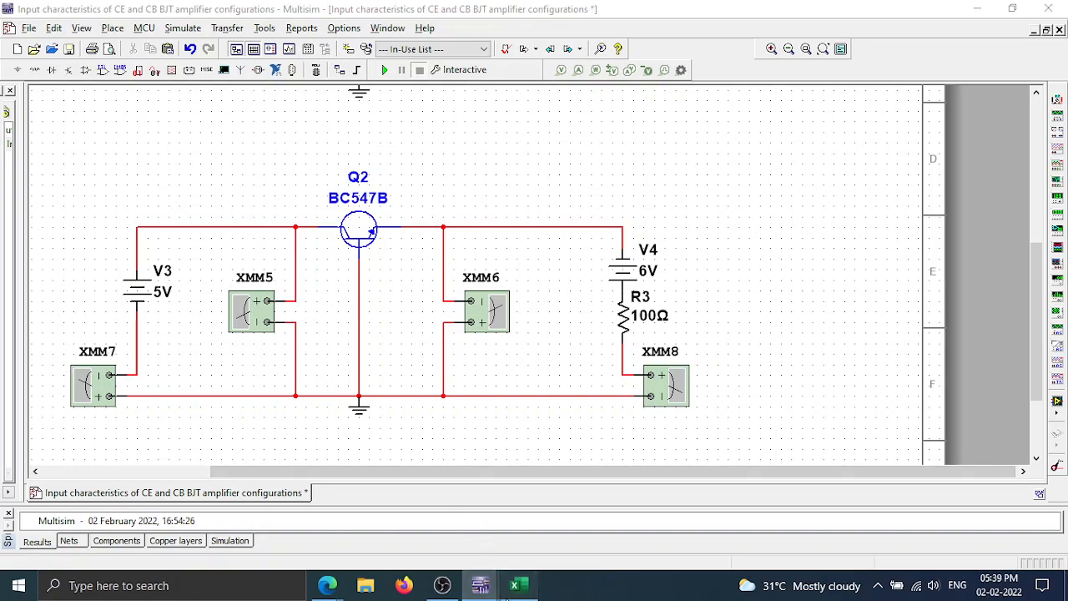
left_click(512, 587)
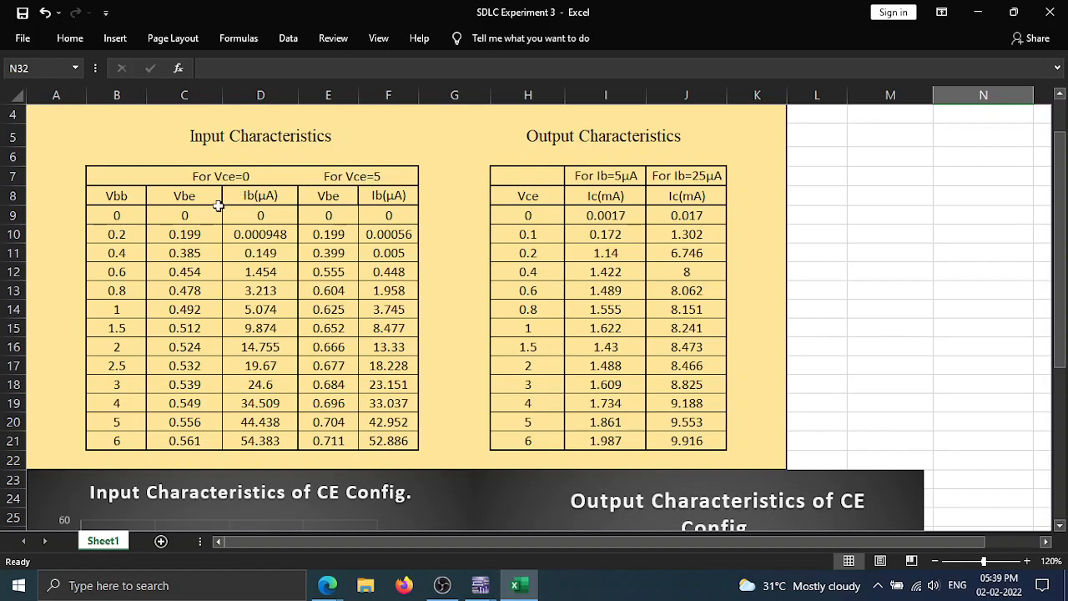
left_click(976, 12)
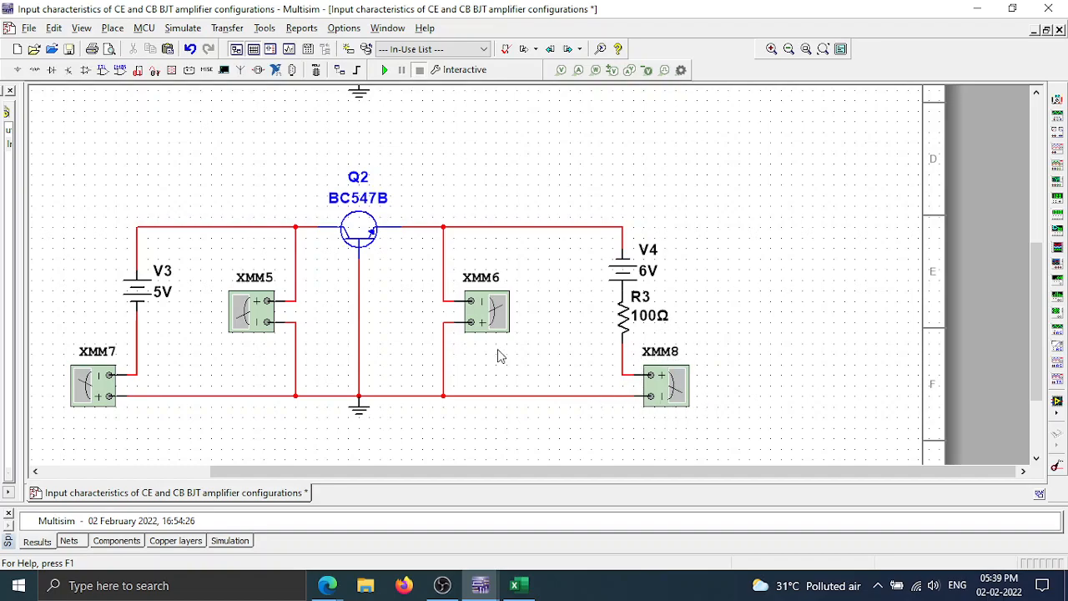
left_click(517, 584)
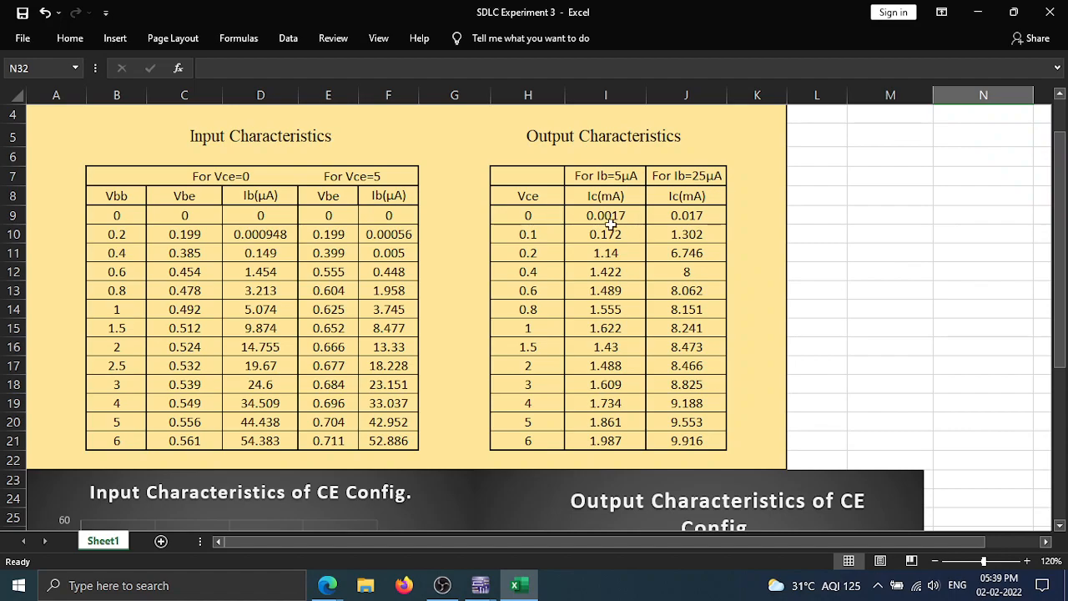
left_click(519, 586)
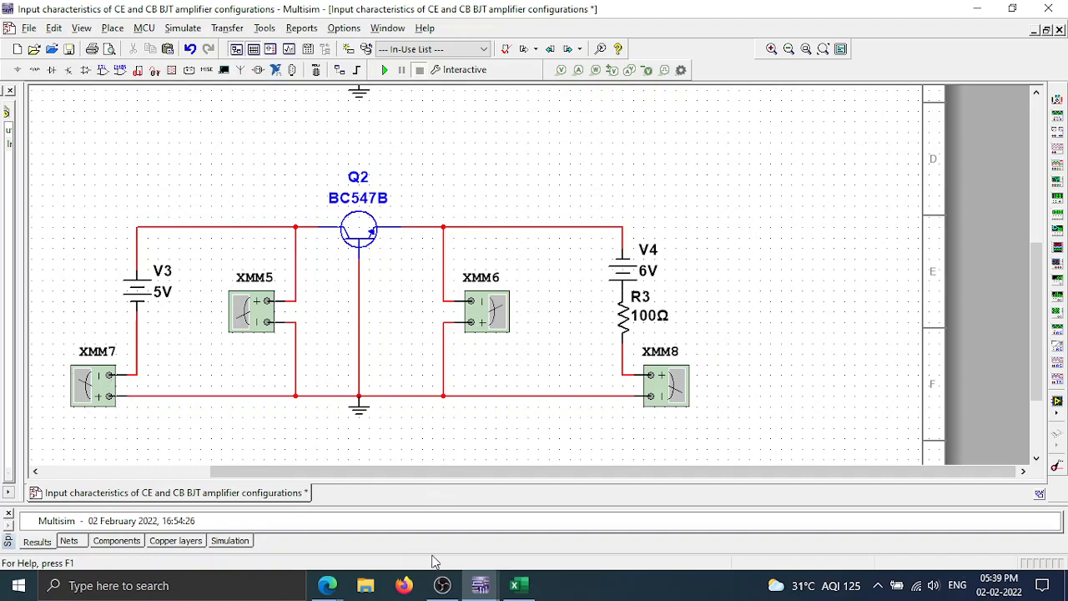
- Switch to the SDLC Experiment 3 workbook in Excel and review the CE characteristics charts together with their readings tables
left_click(519, 585)
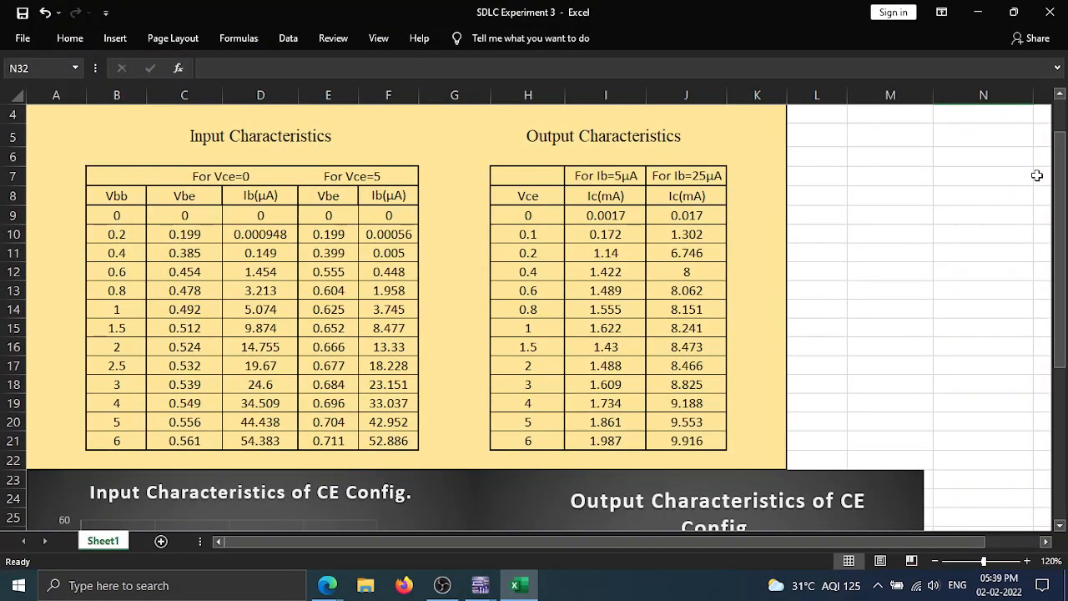
left_click_drag(1060, 250, 1061, 297)
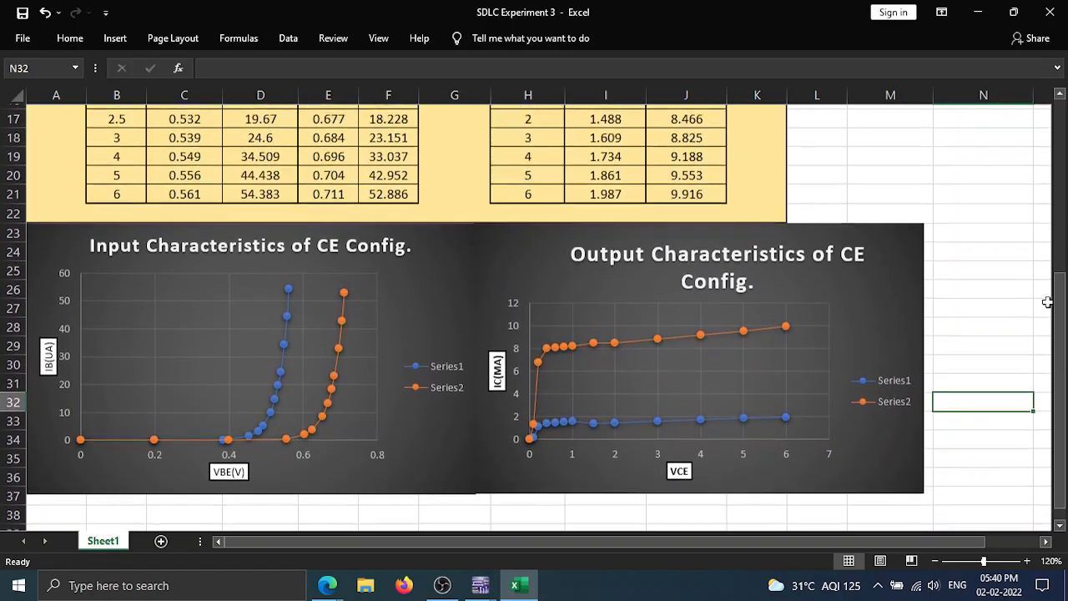
left_click(903, 194)
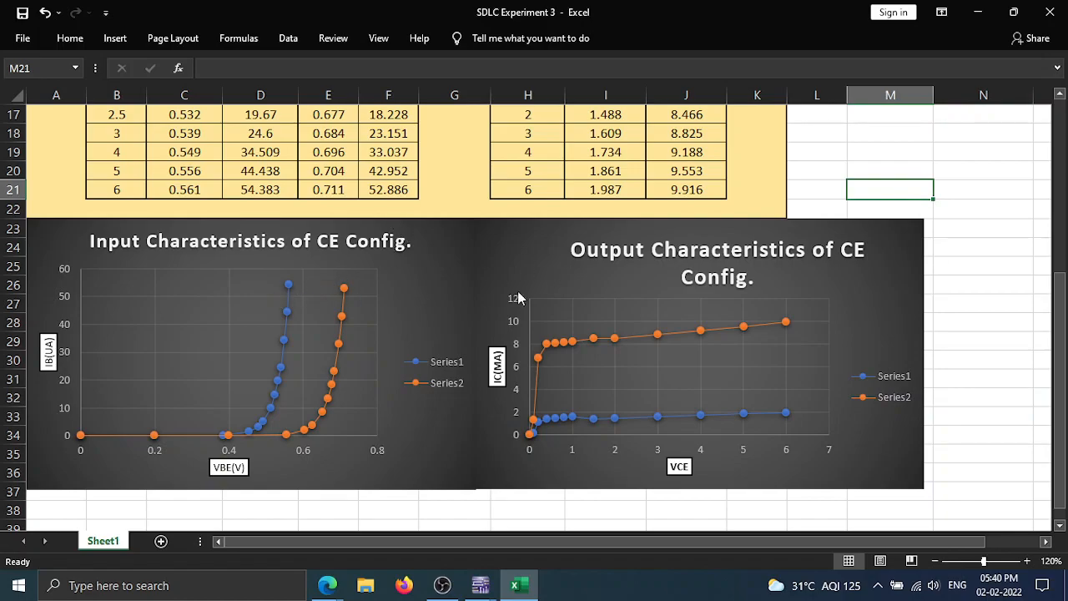
scroll(613, 312, "up", 3)
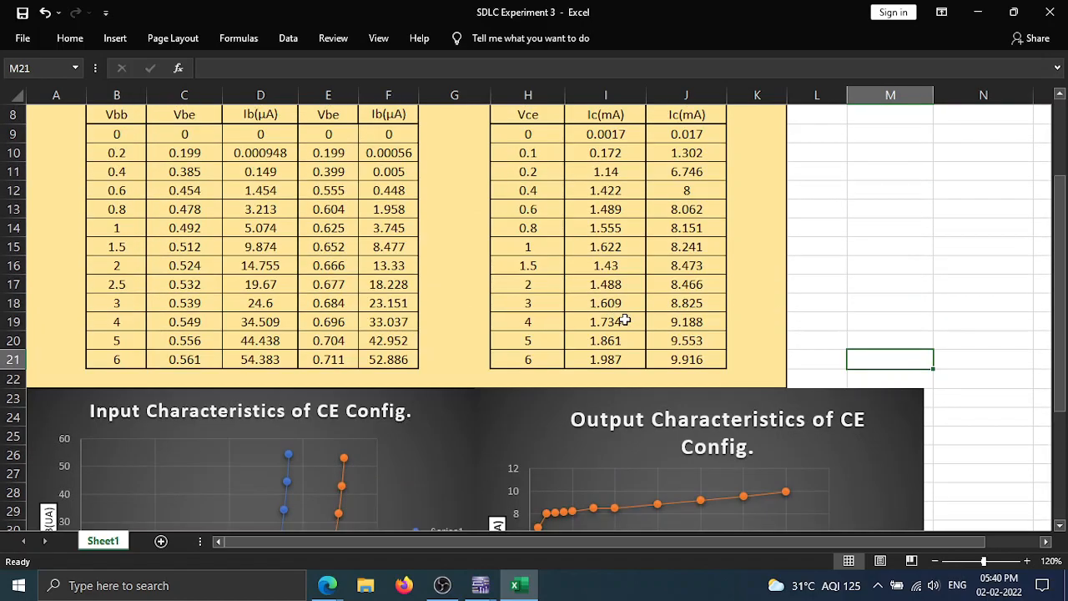
scroll(624, 319, "up", 3)
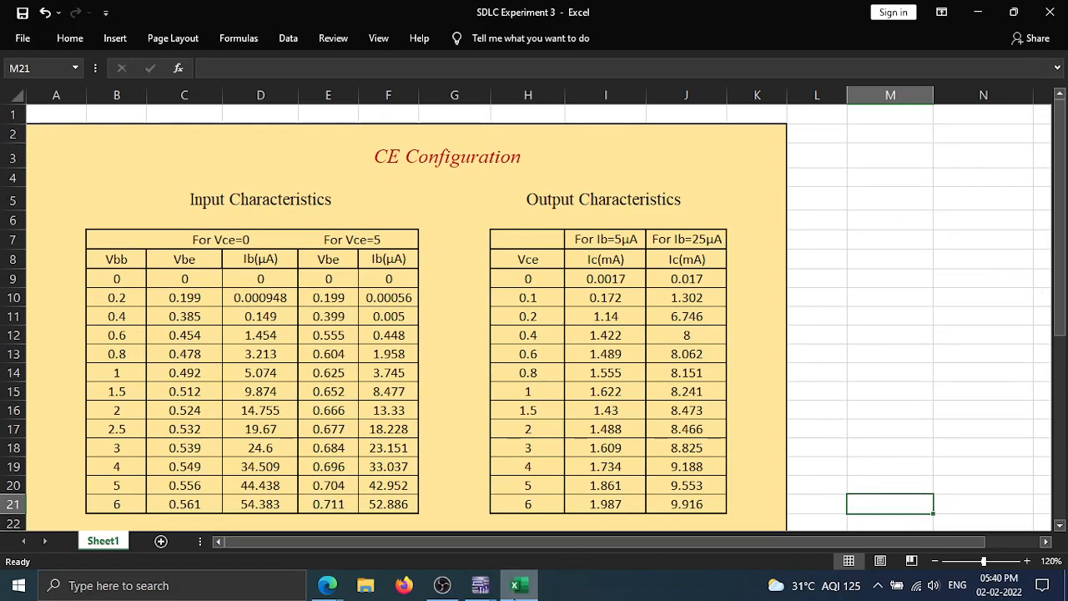
mouse_move(480, 589)
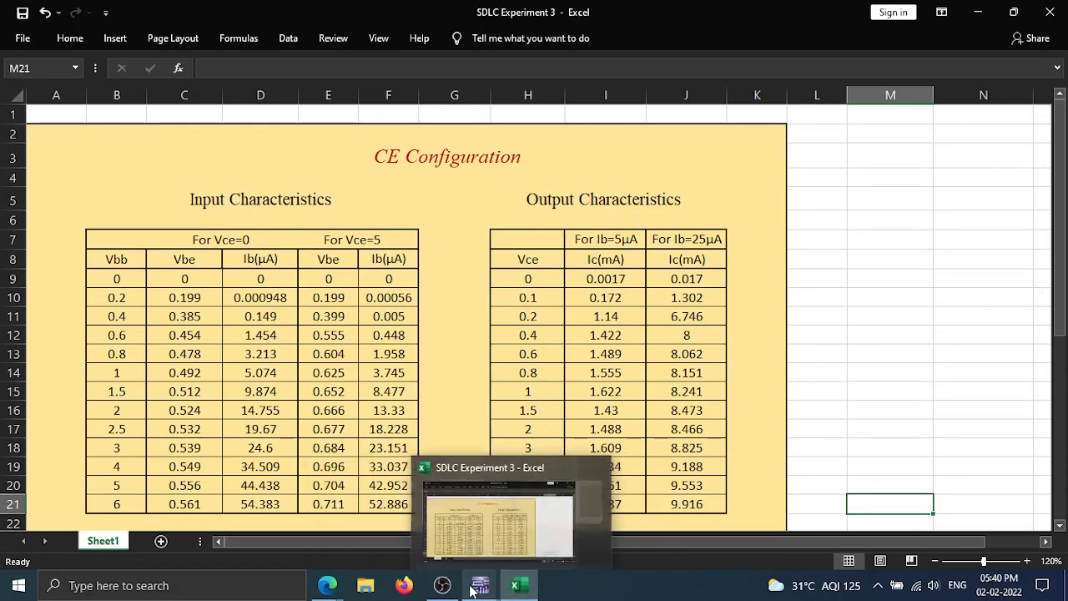
left_click(443, 585)
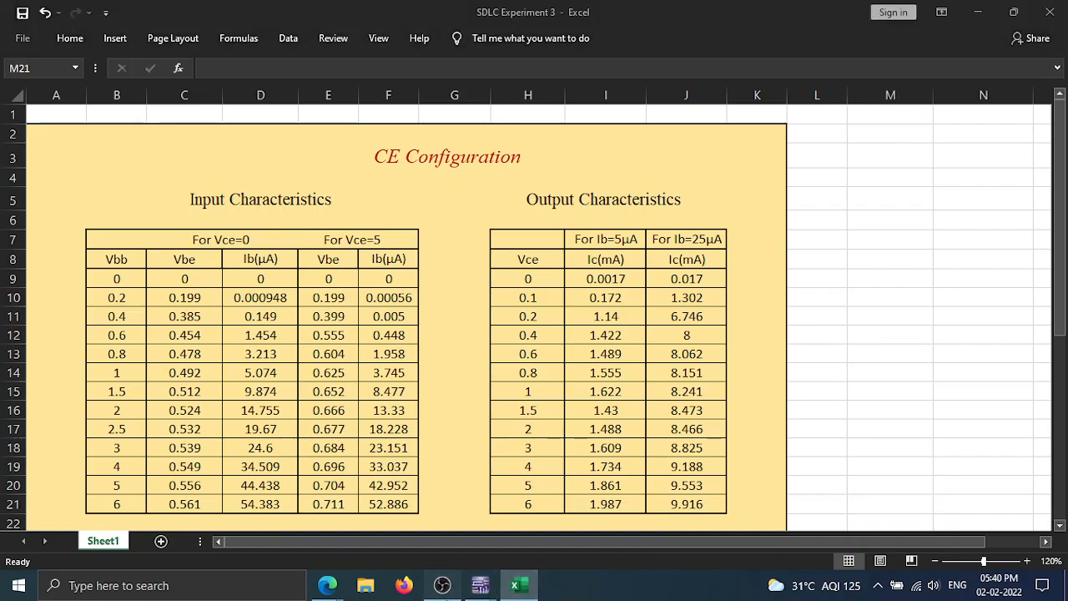